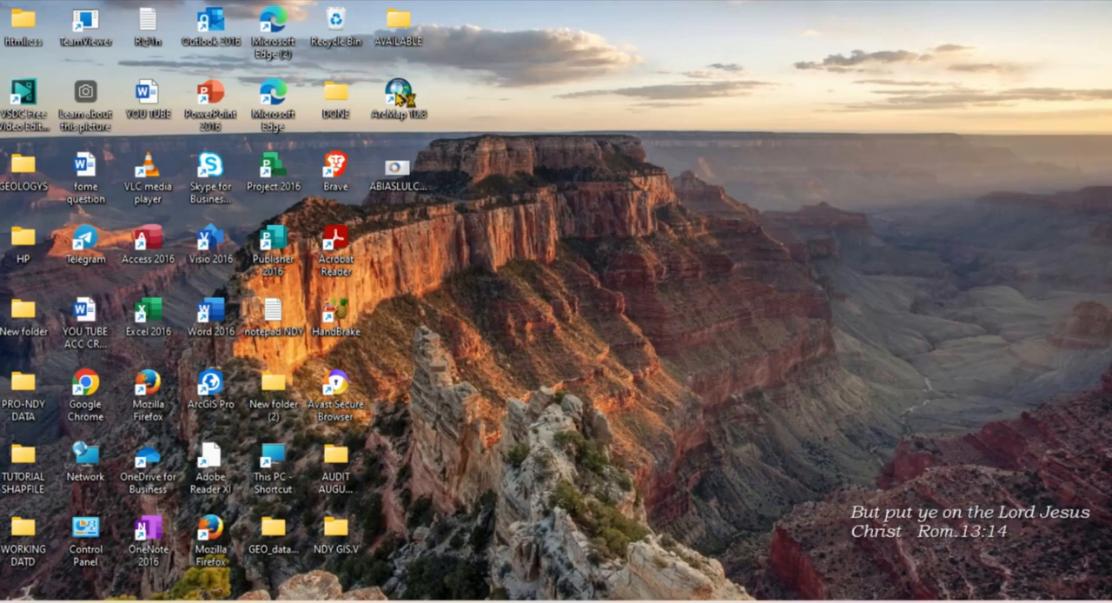
Launch ArcMap with a blank map by dismissing the getting-started window, and start adding data to it.
double_click(402, 97)
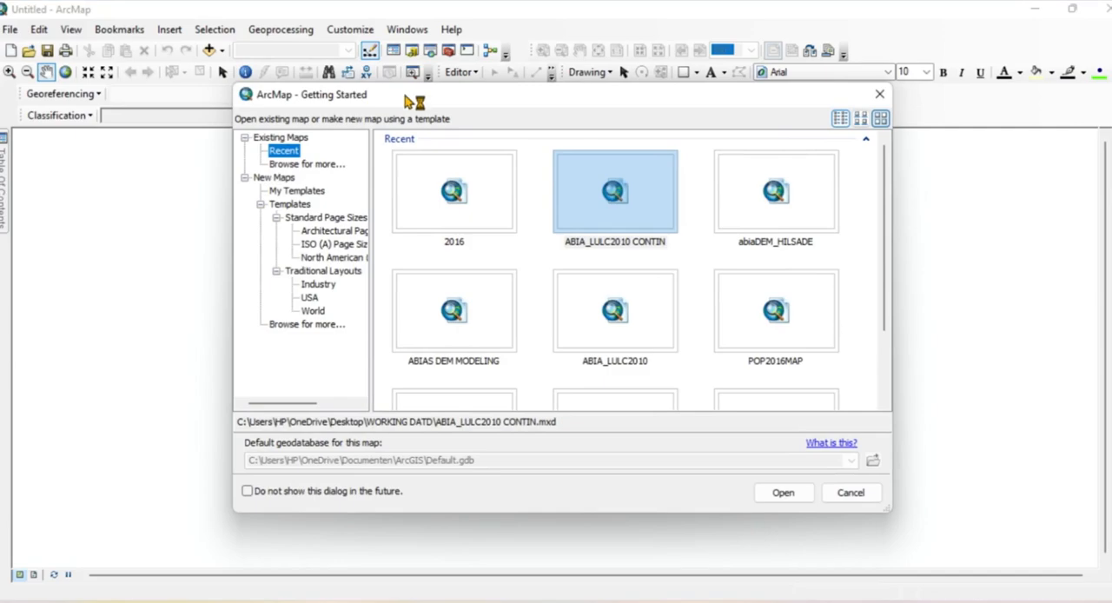
left_click(880, 94)
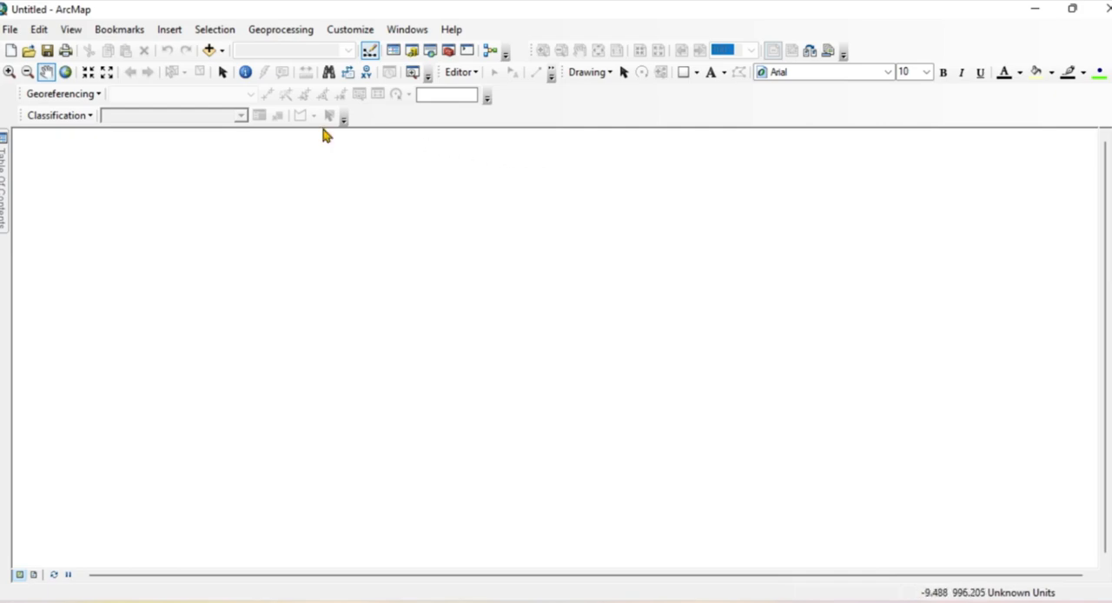
left_click(222, 54)
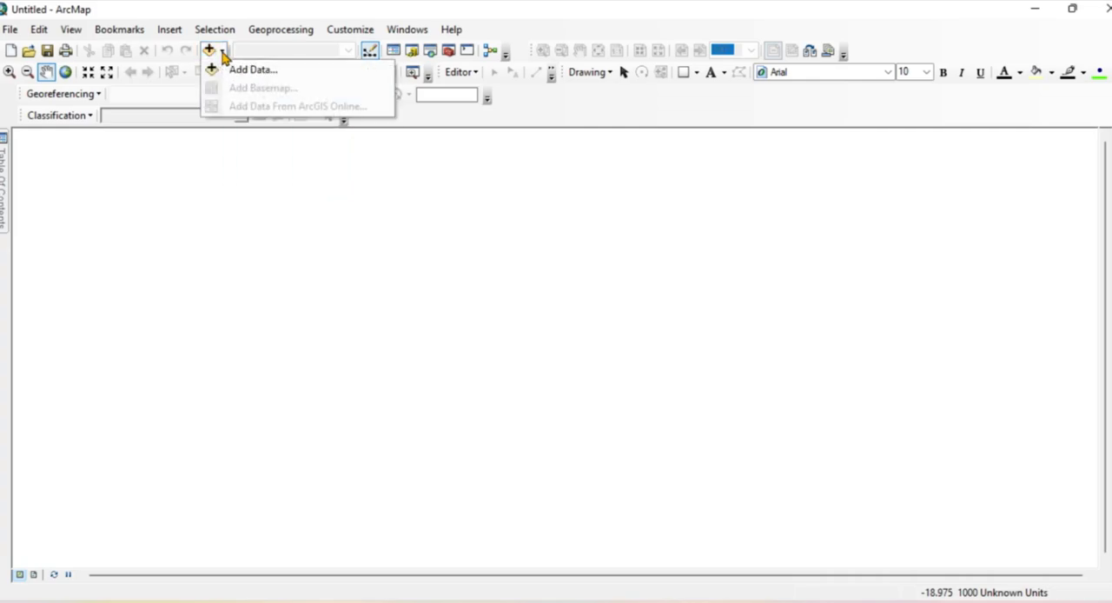
left_click(217, 69)
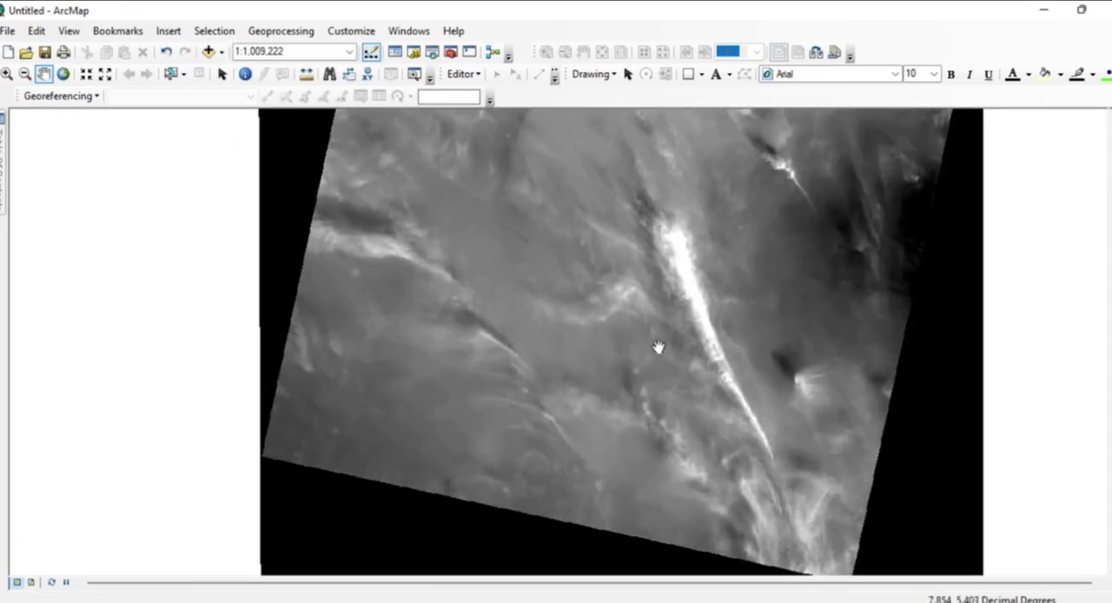
Zoom the map out to a scale of 1:2,000,000 to view the whole Landsat scene.
left_click_drag(603, 319, 603, 377)
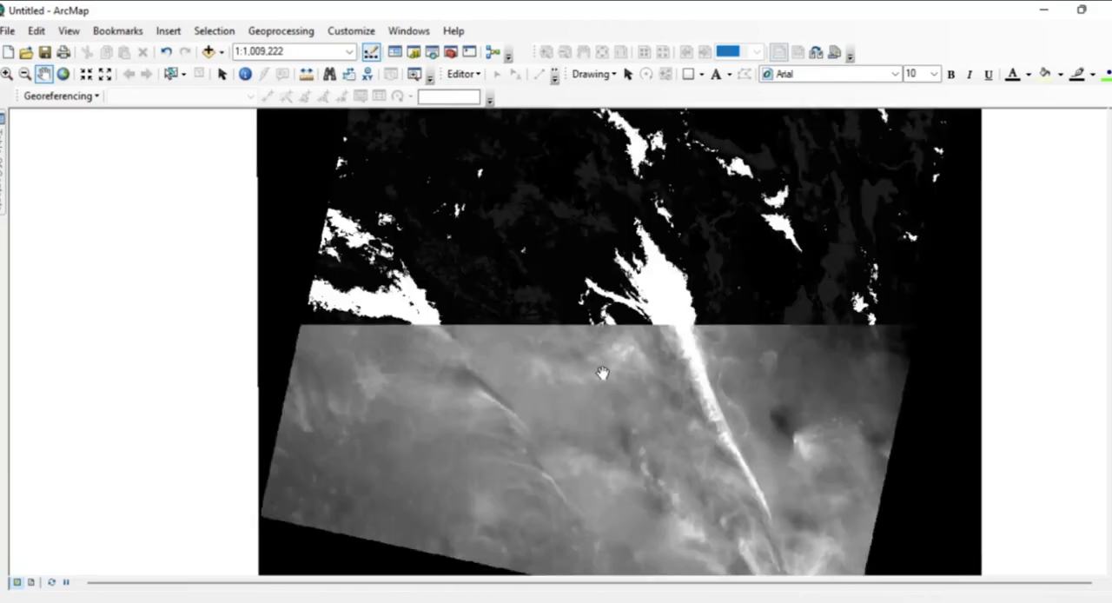
left_click(26, 74)
left_click(571, 335)
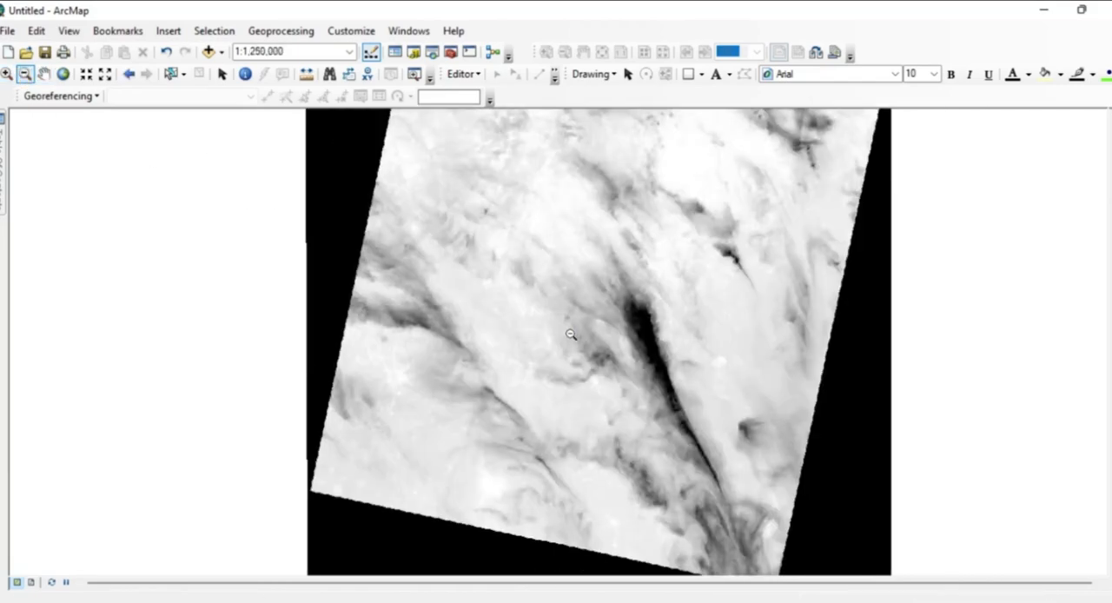
left_click(582, 324)
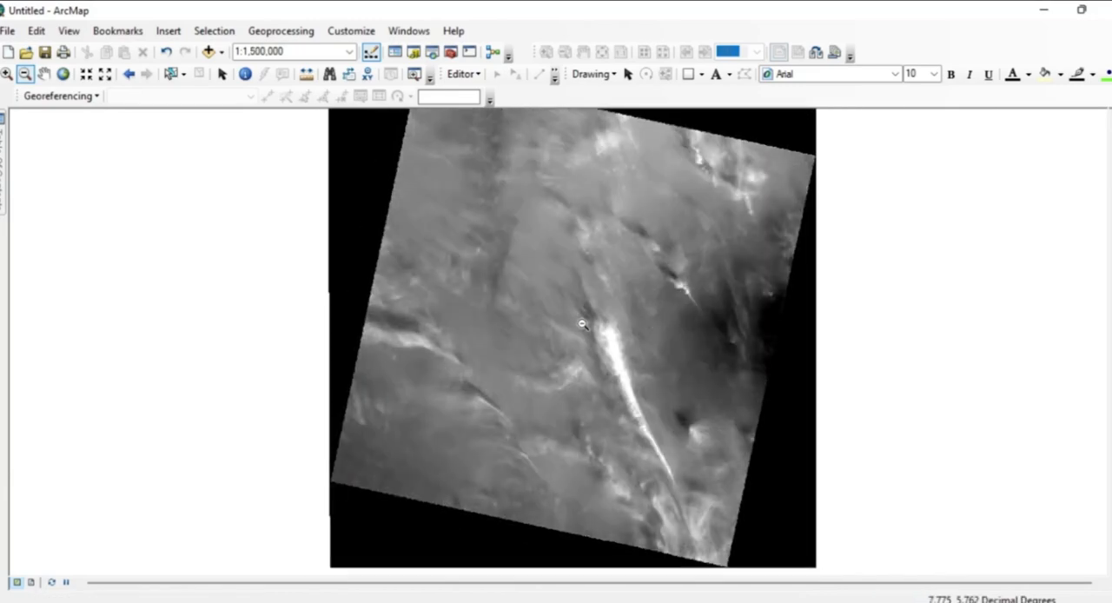
left_click(583, 325)
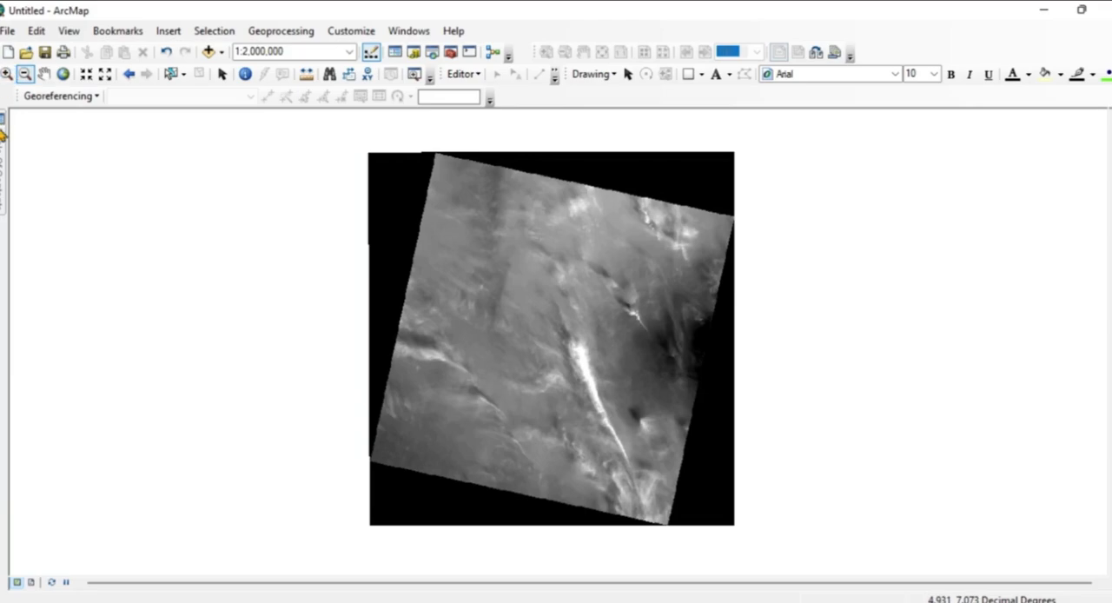
mouse_move(2, 134)
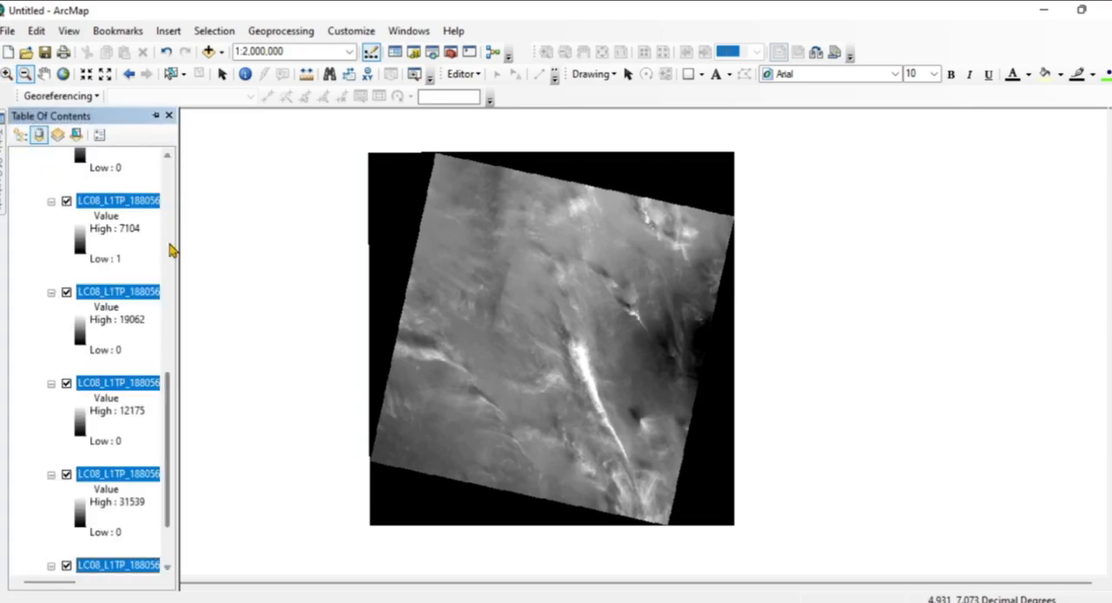
left_click_drag(173, 392, 199, 180)
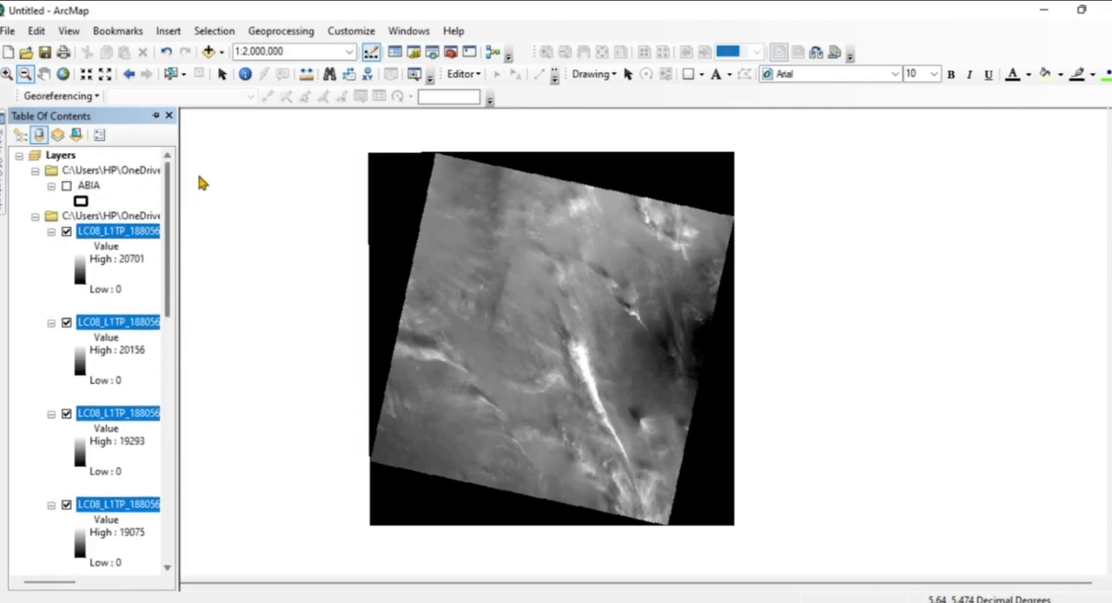
right_click(80, 223)
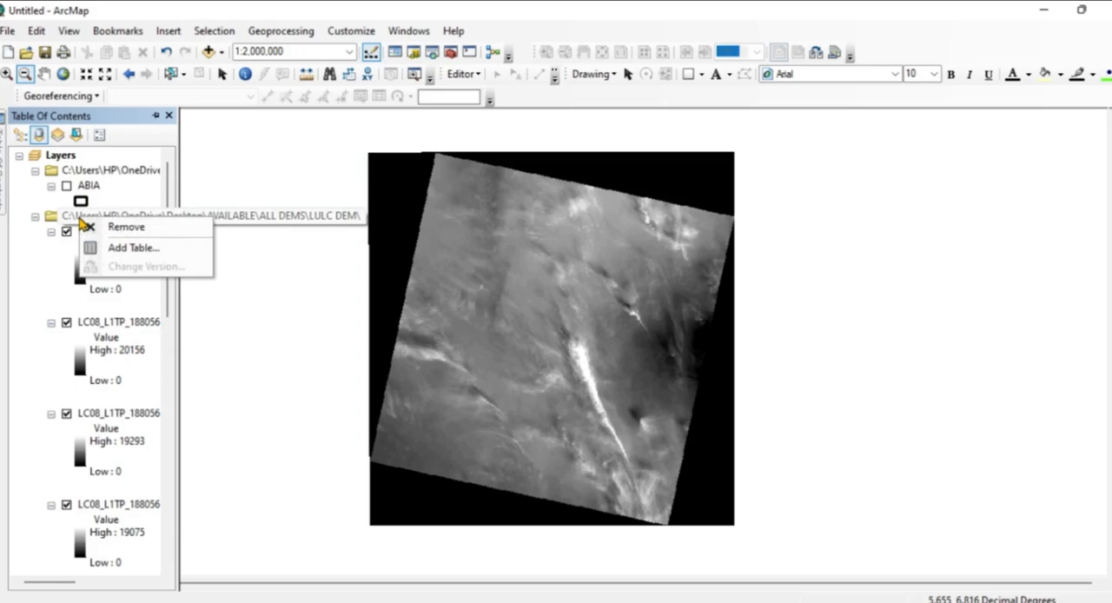
right_click(55, 220)
right_click(55, 220)
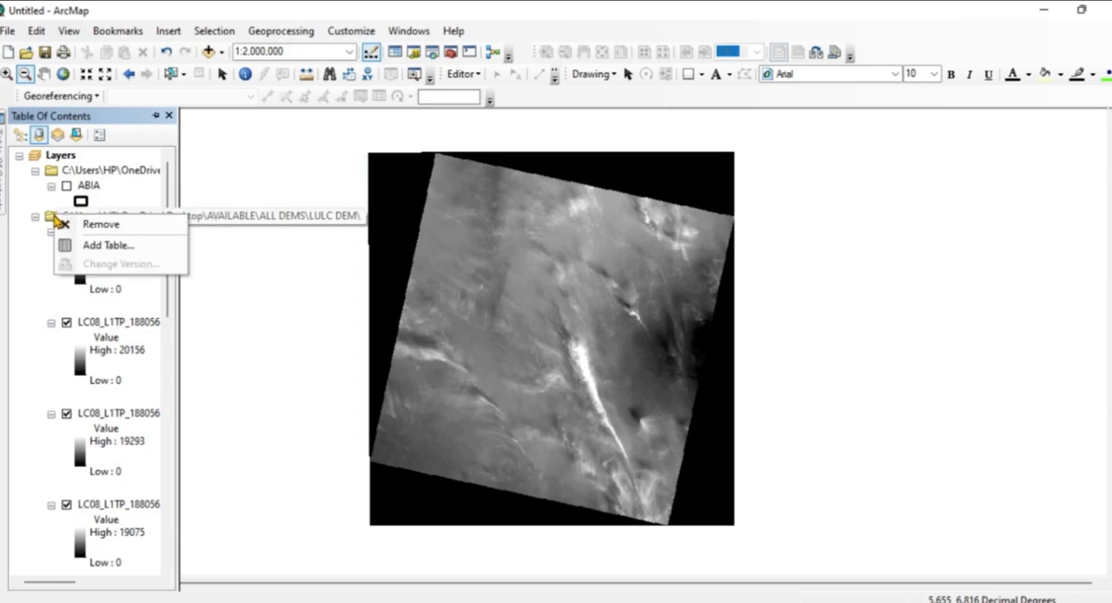
left_click(228, 296)
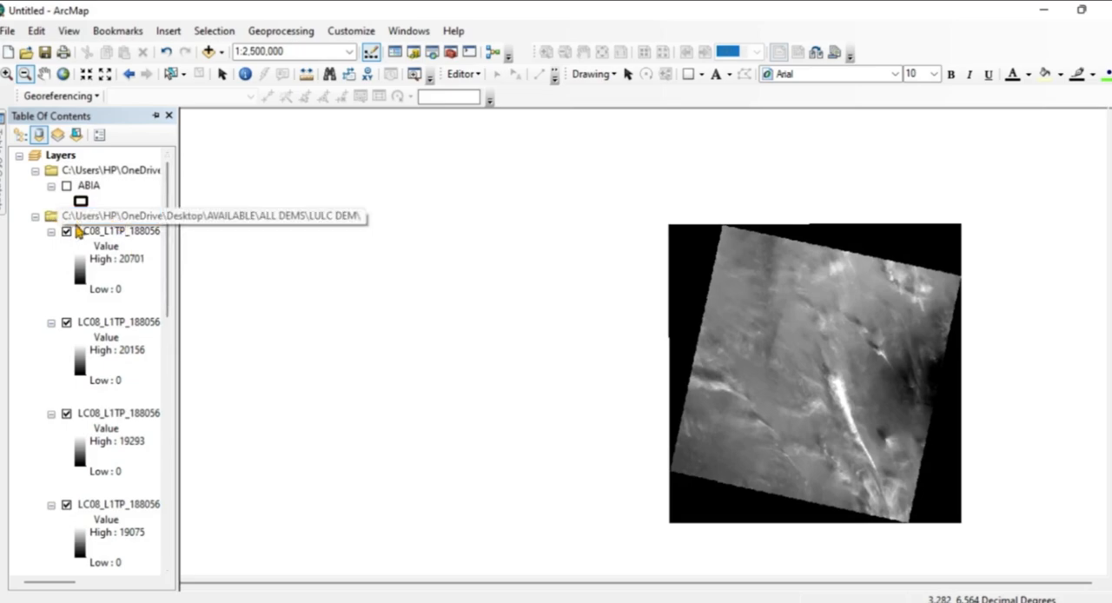
right_click(105, 223)
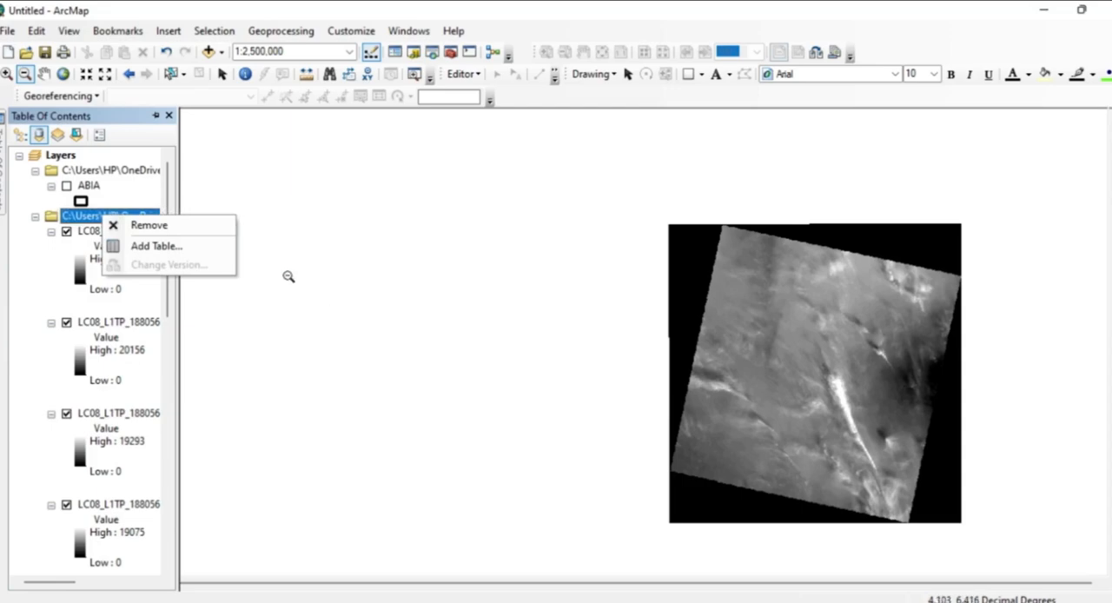
Collapse all layers in the data frame so only the layer names are listed.
right_click(63, 157)
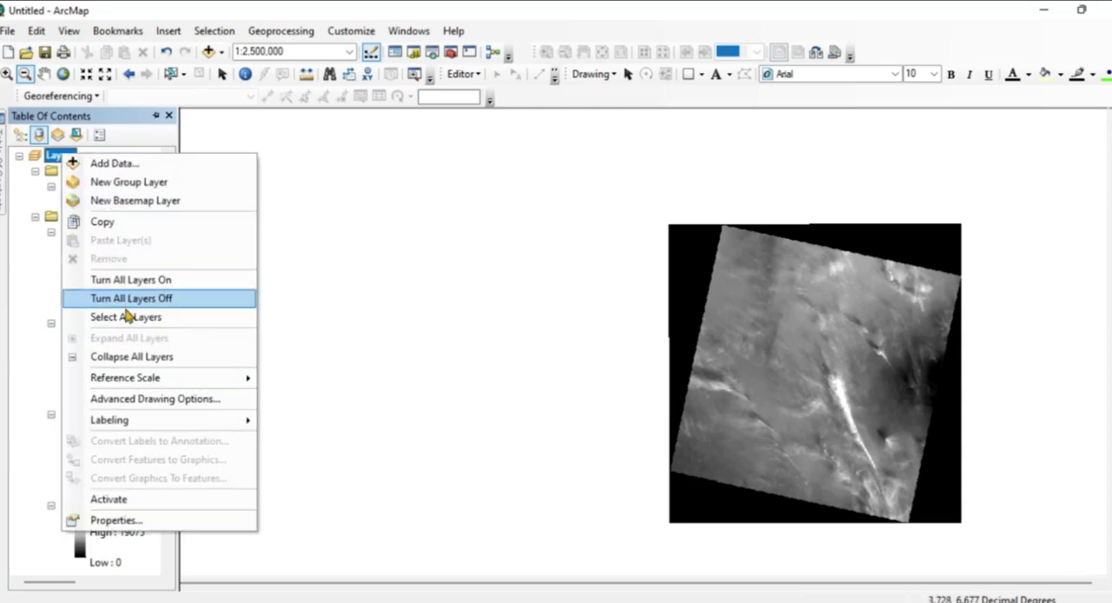
left_click(130, 357)
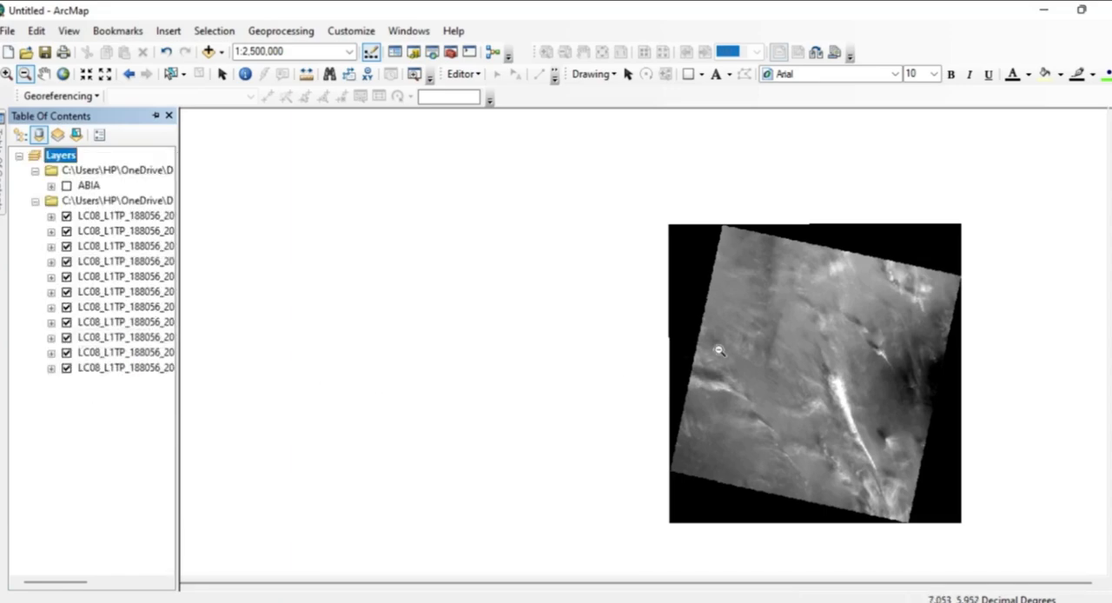
left_click(43, 74)
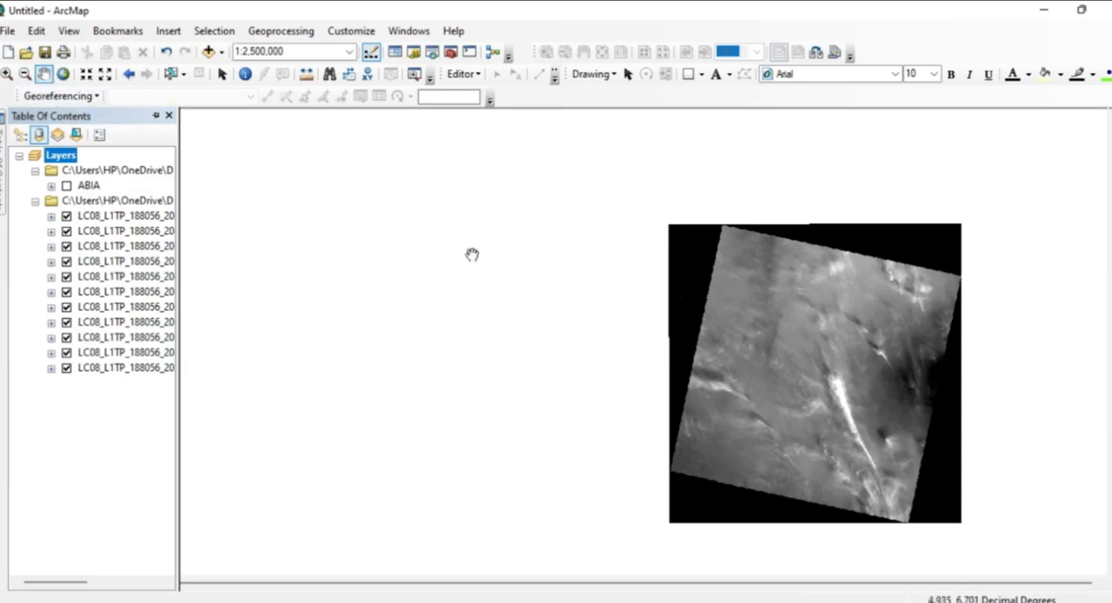
left_click_drag(800, 356, 514, 253)
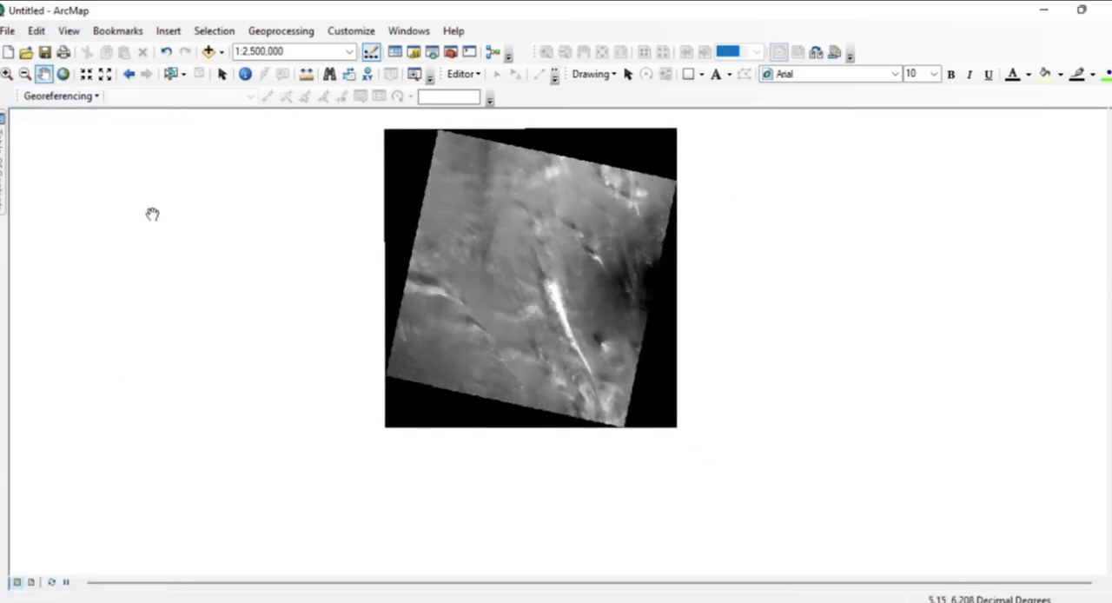
mouse_move(4, 165)
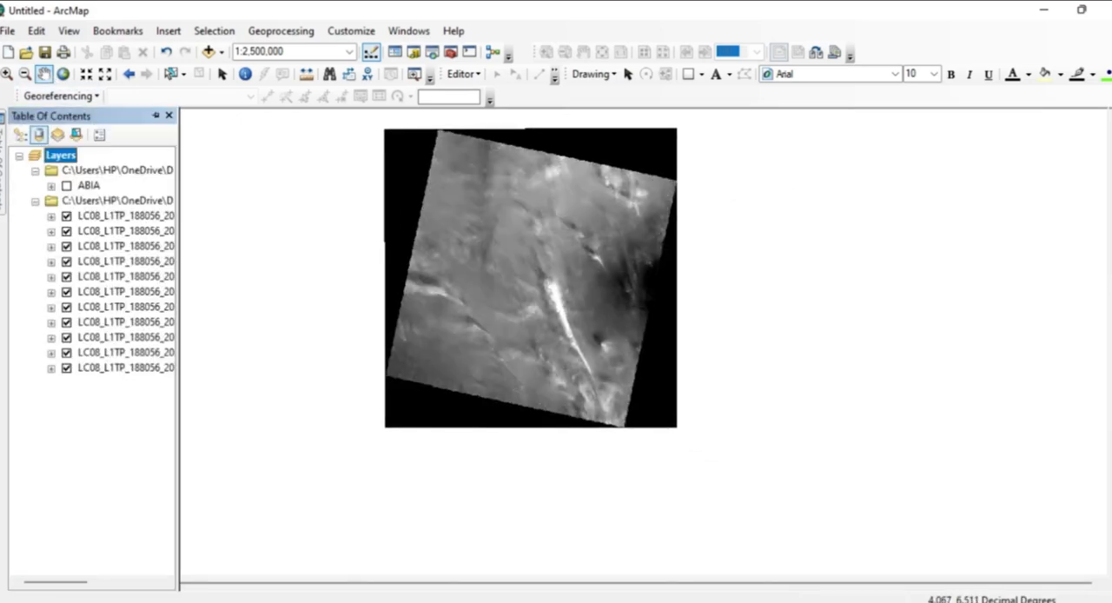
right_click(81, 207)
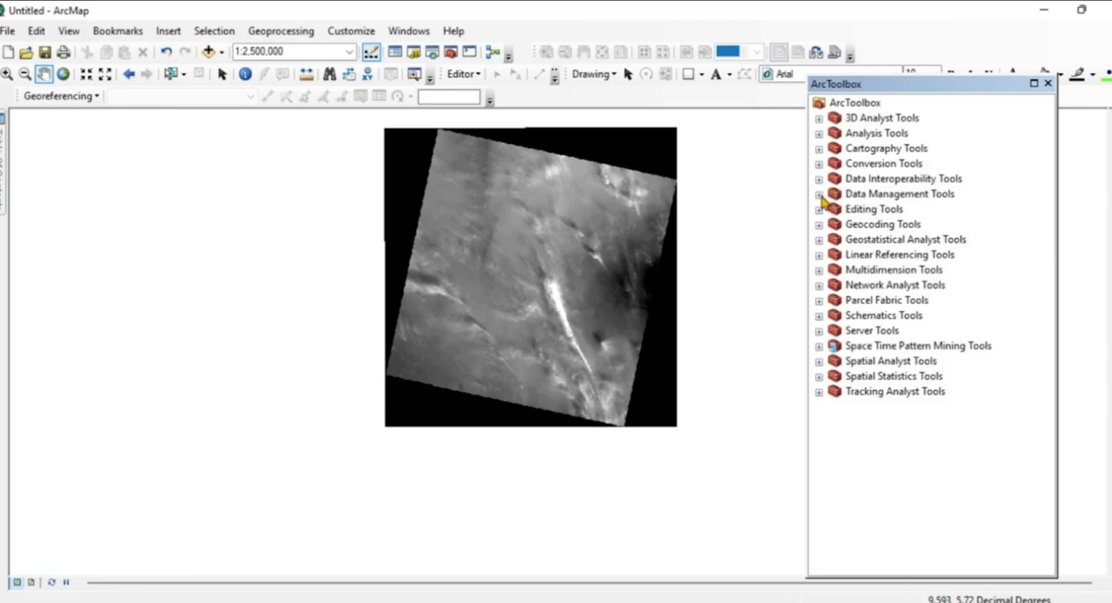
Open the Composite Bands tool from the Raster Processing toolset of the Data Management Tools.
left_click(818, 195)
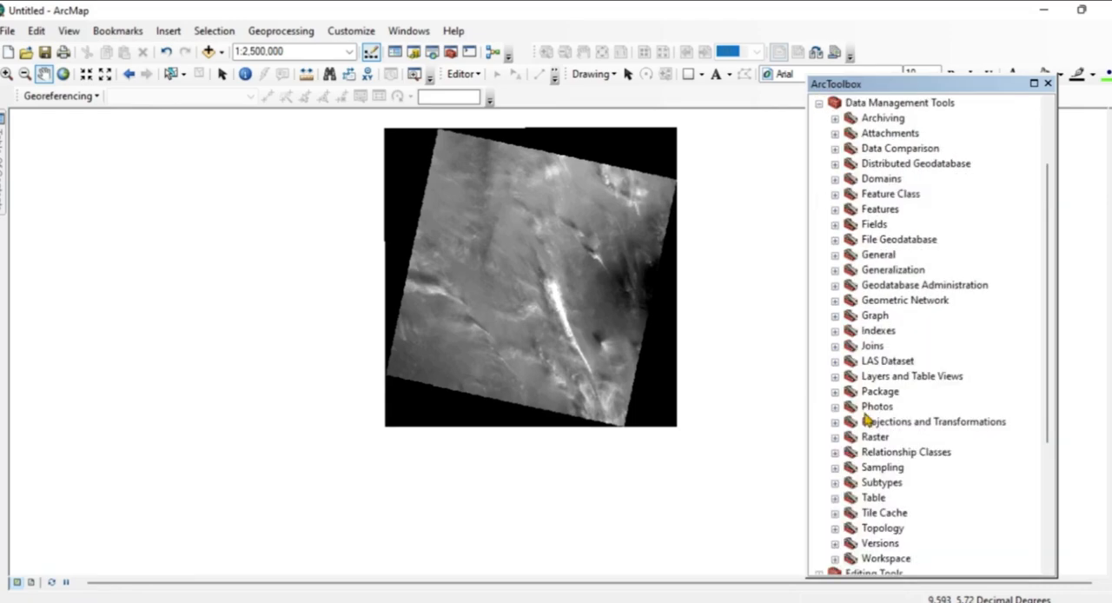
left_click(836, 437)
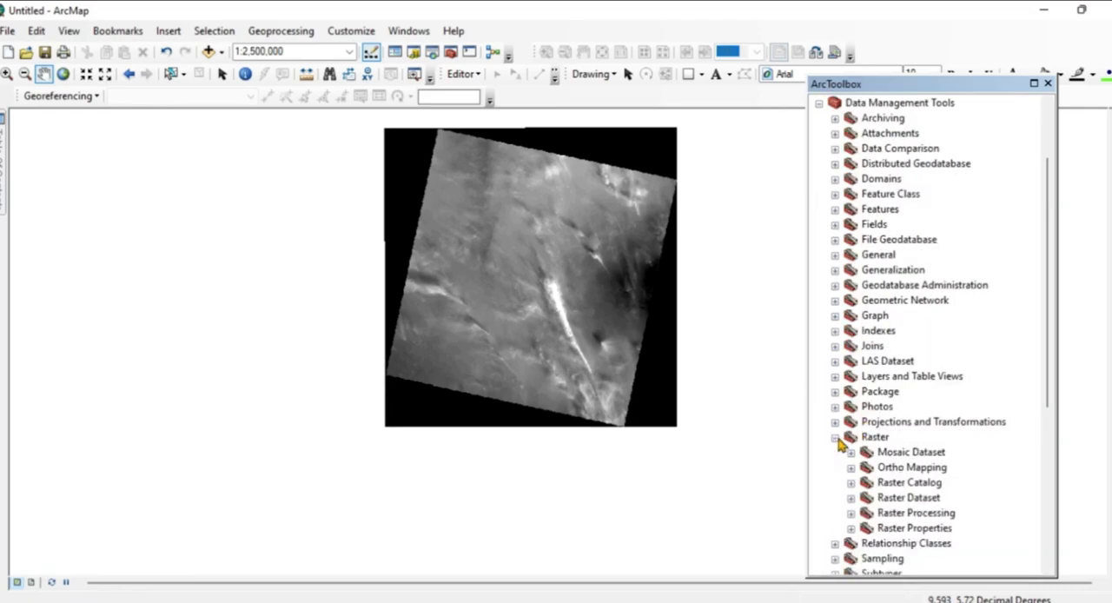
left_click(853, 513)
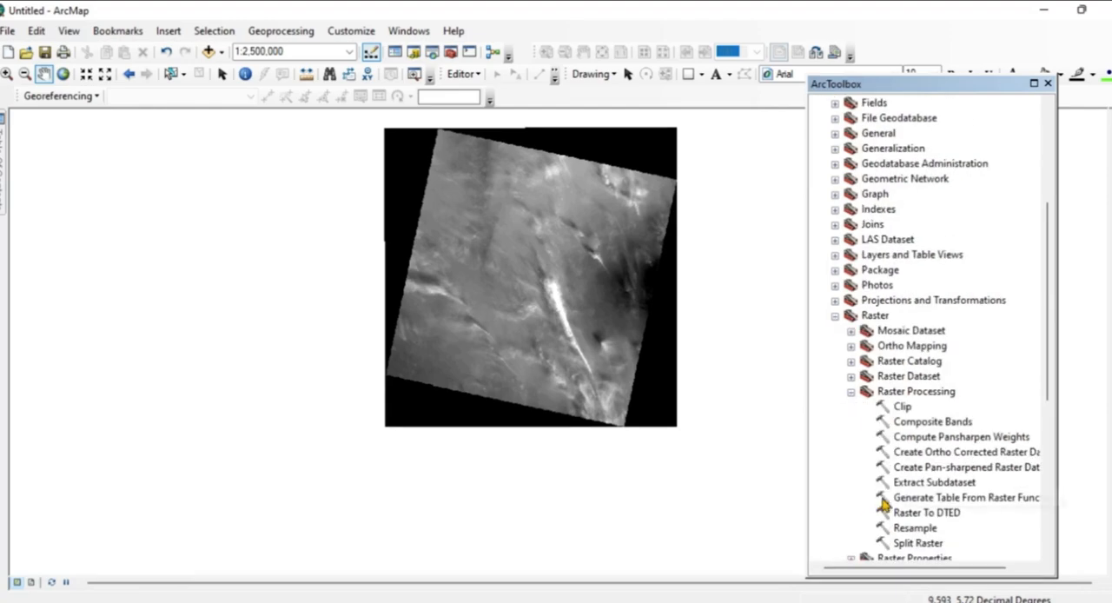
double_click(897, 423)
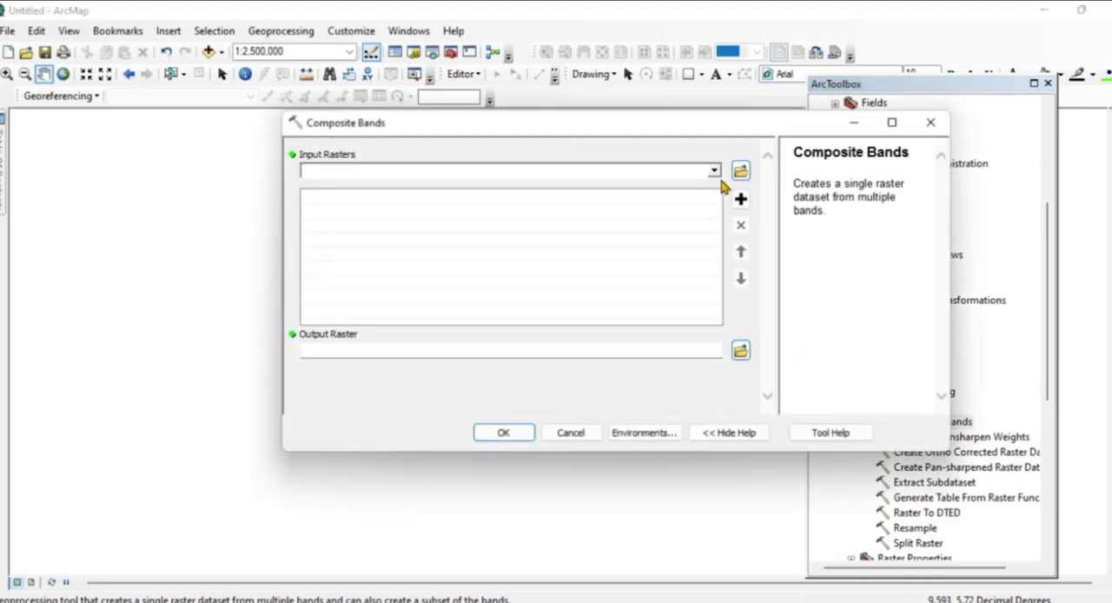
Add the LC08 scene's B1, B2, B3 and B4 TIF bands, in that order, as input rasters for the composite.
left_click(716, 172)
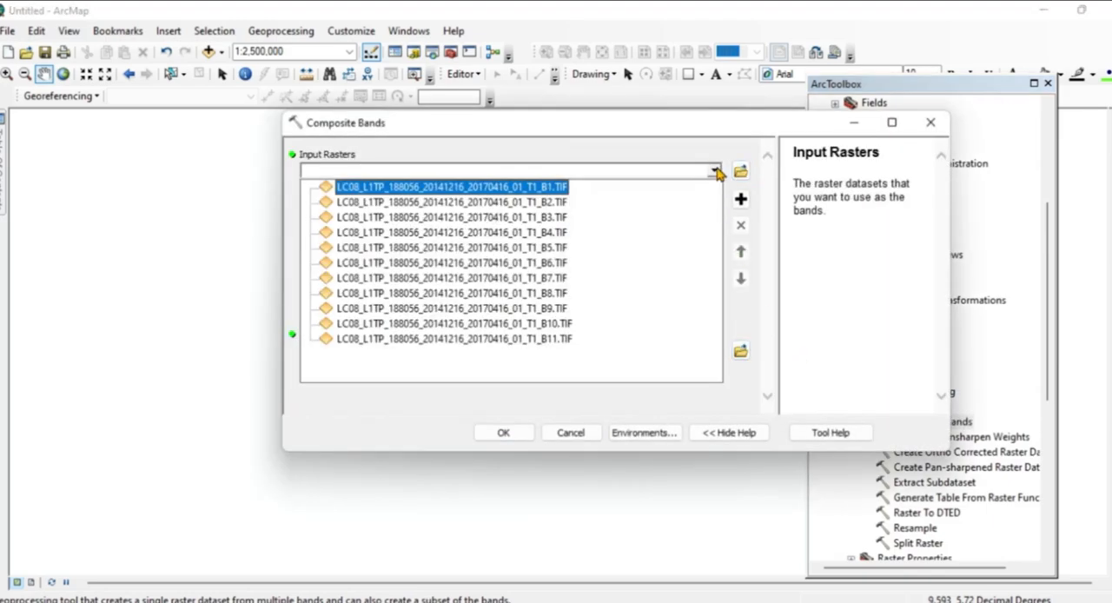
left_click(556, 187)
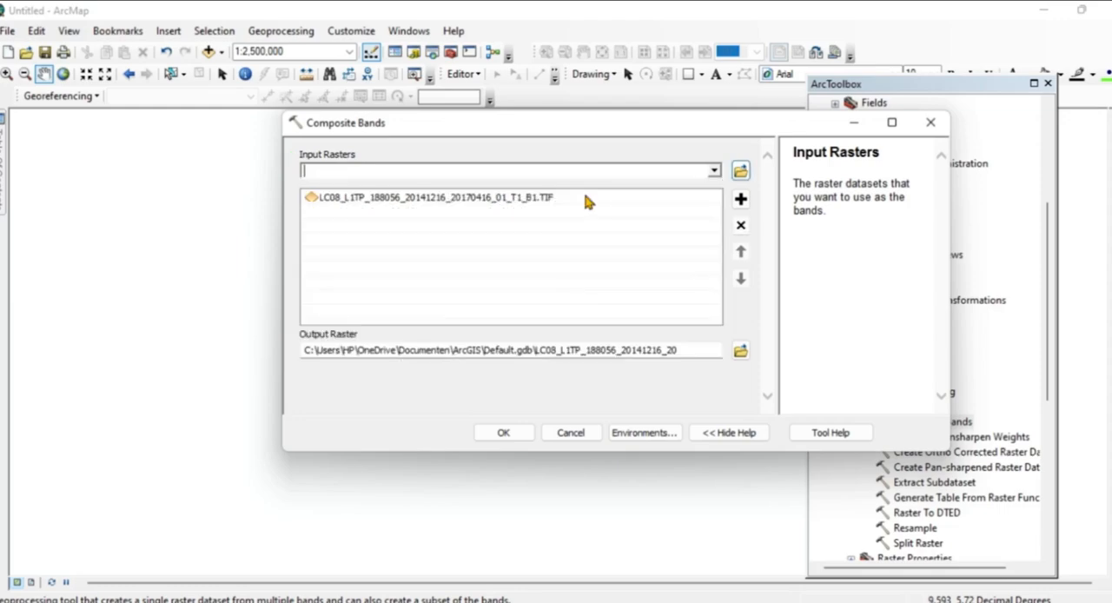
left_click(714, 171)
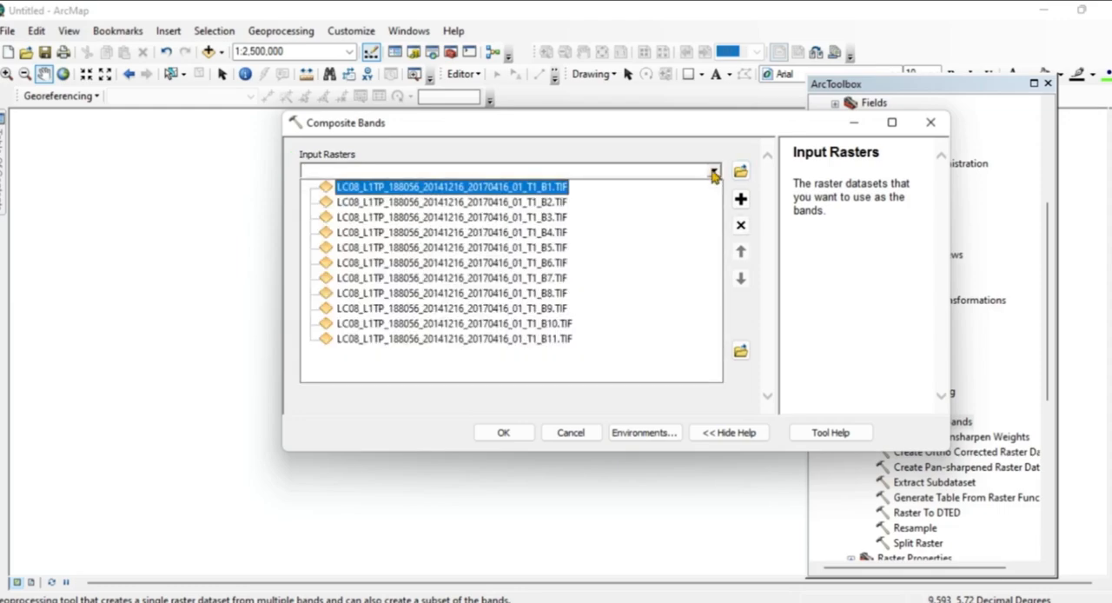
left_click(549, 203)
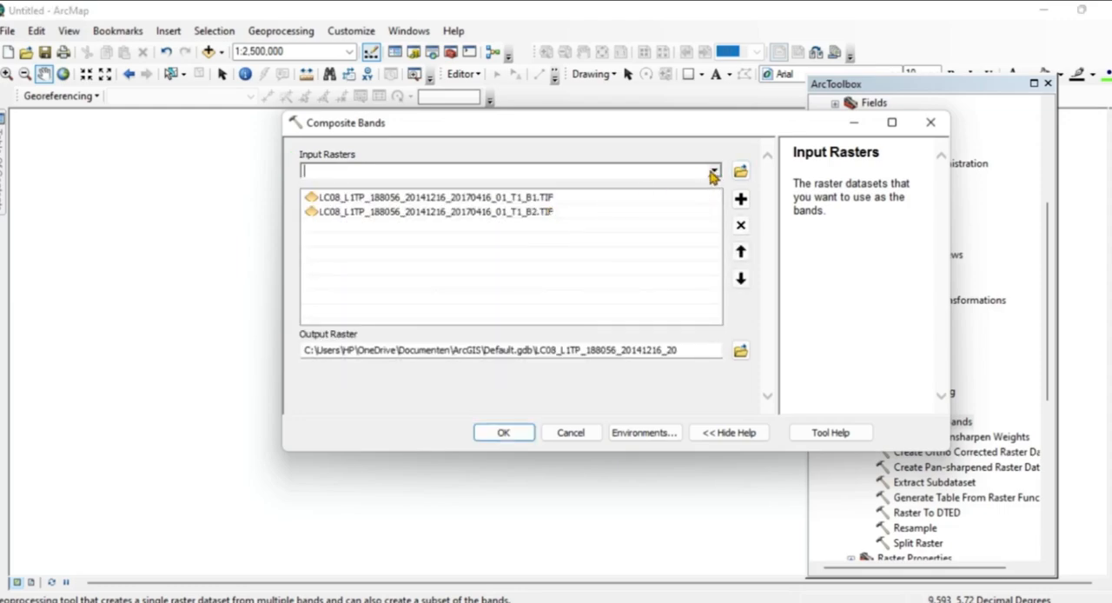
left_click(714, 171)
left_click(548, 218)
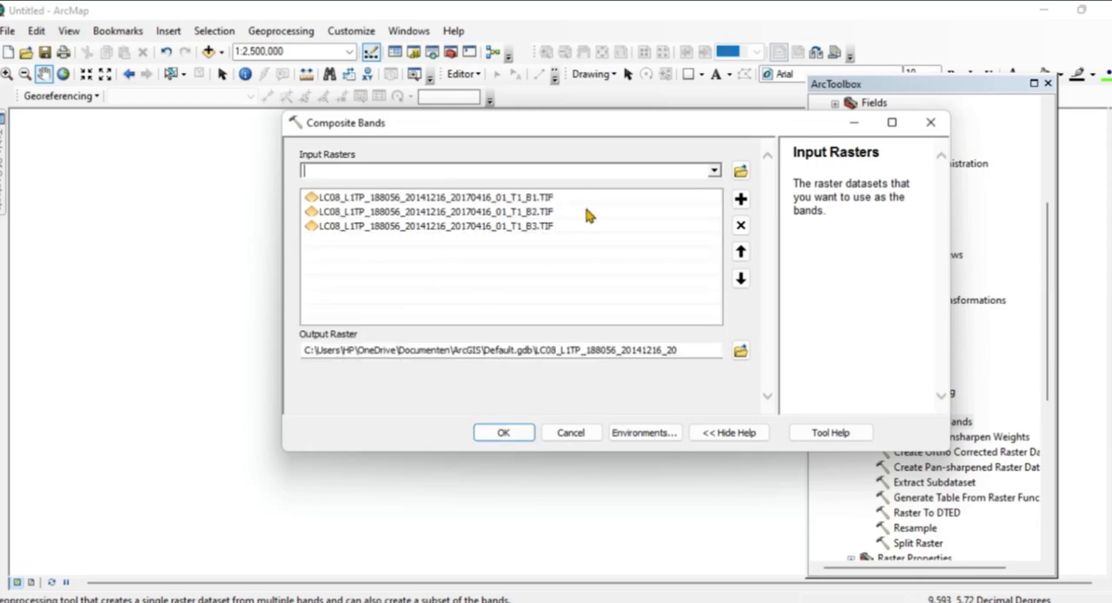
left_click(714, 172)
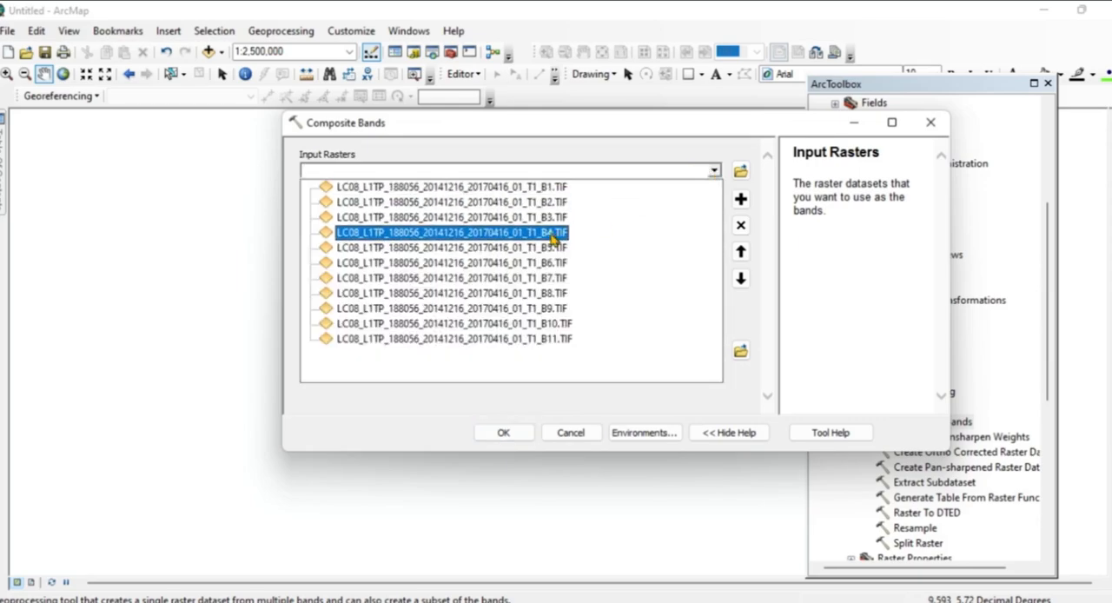
left_click(569, 233)
Add the LC08 scene's B5, B6 and B7 TIF bands, in that order, to the composite's input rasters.
left_click(702, 177)
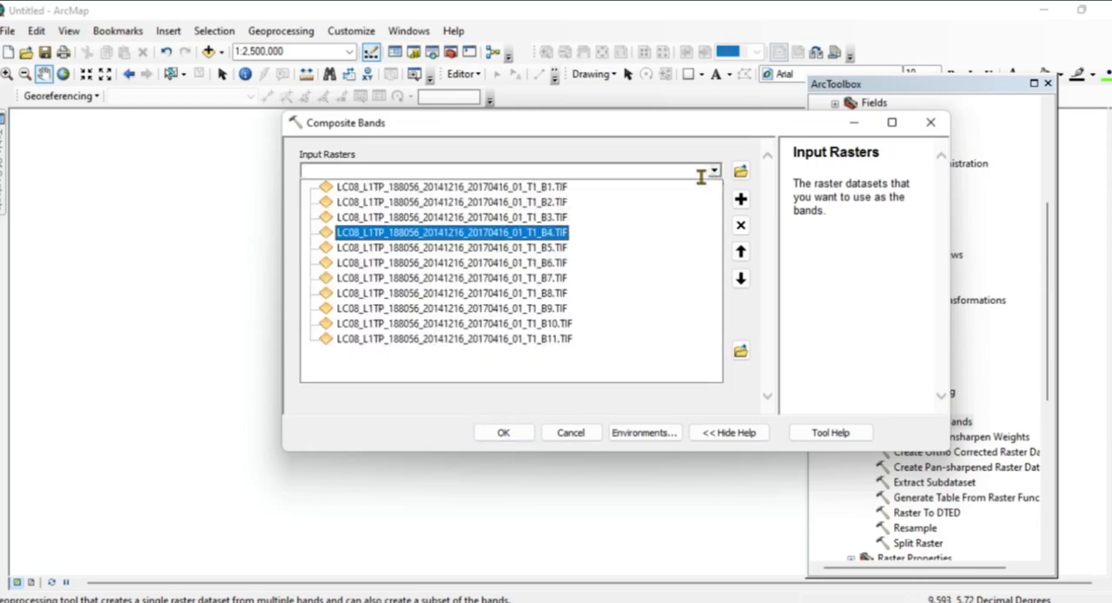
left_click(552, 248)
left_click(714, 172)
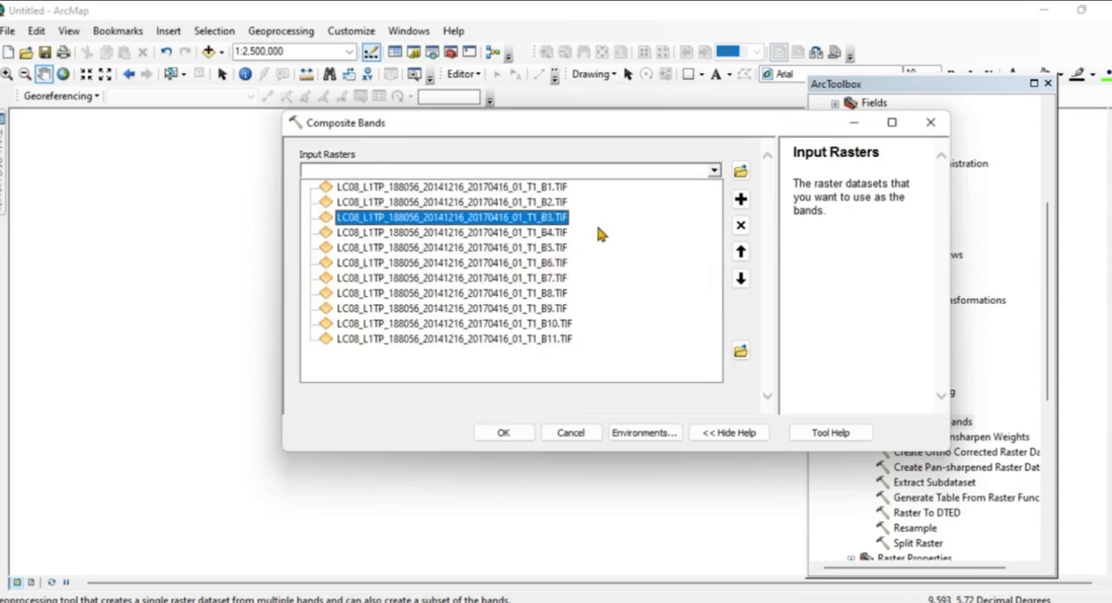
left_click(558, 265)
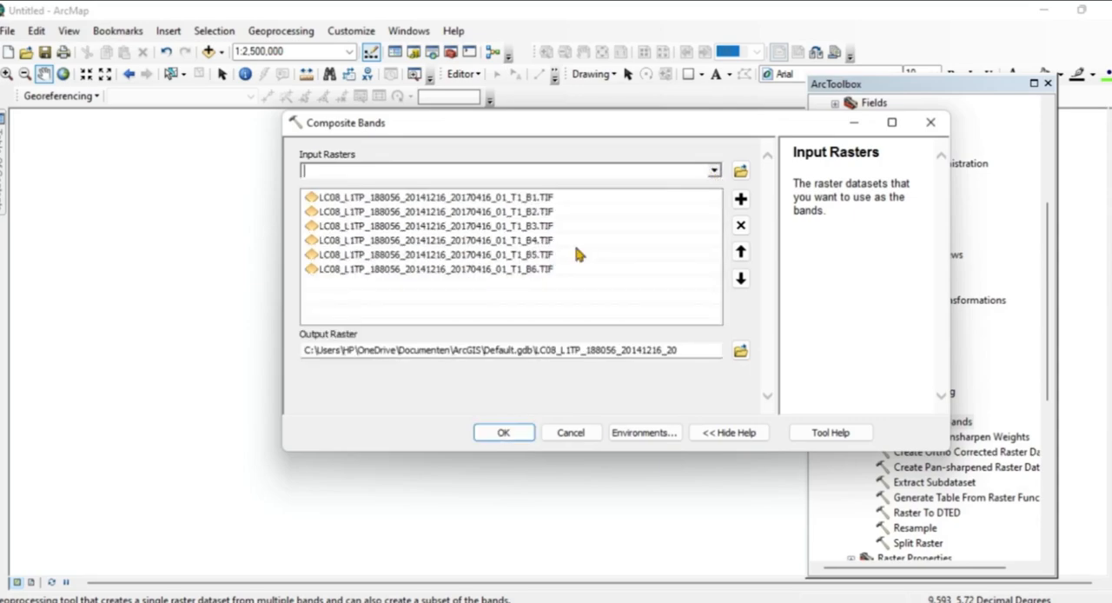
left_click(714, 171)
left_click(561, 278)
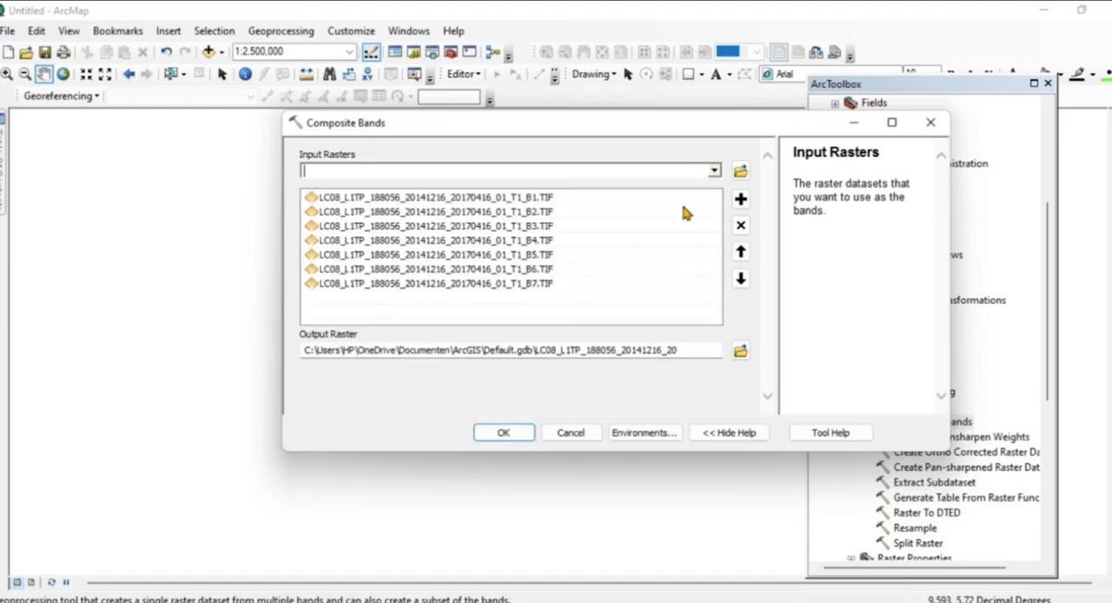
Add the remaining B8, B9, B10 and B11 TIF bands, in that order, to the composite's input rasters.
left_click(714, 172)
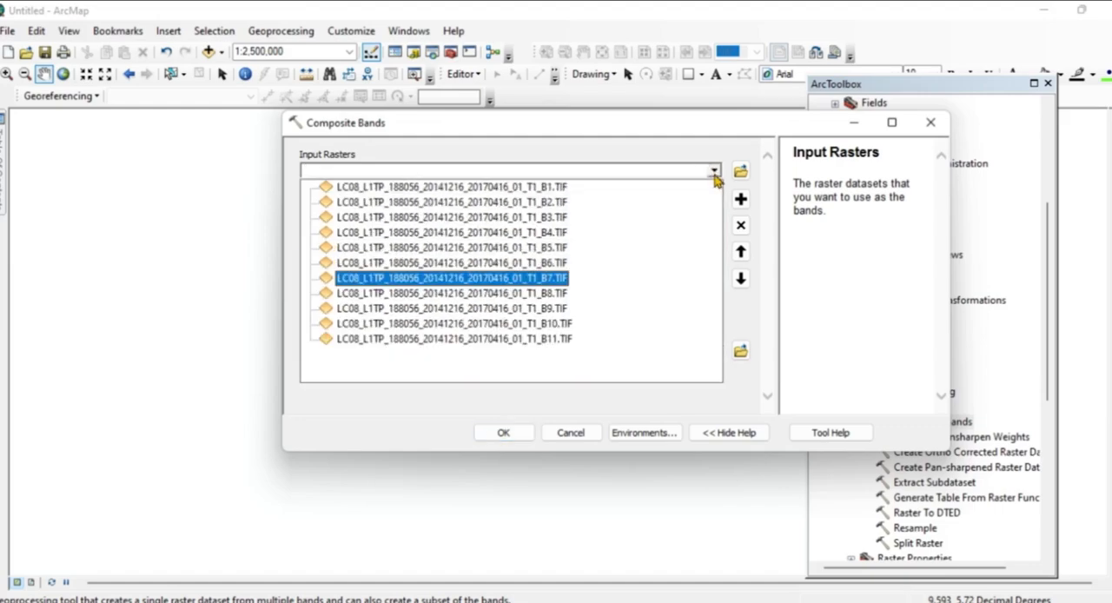
left_click(557, 294)
left_click(714, 170)
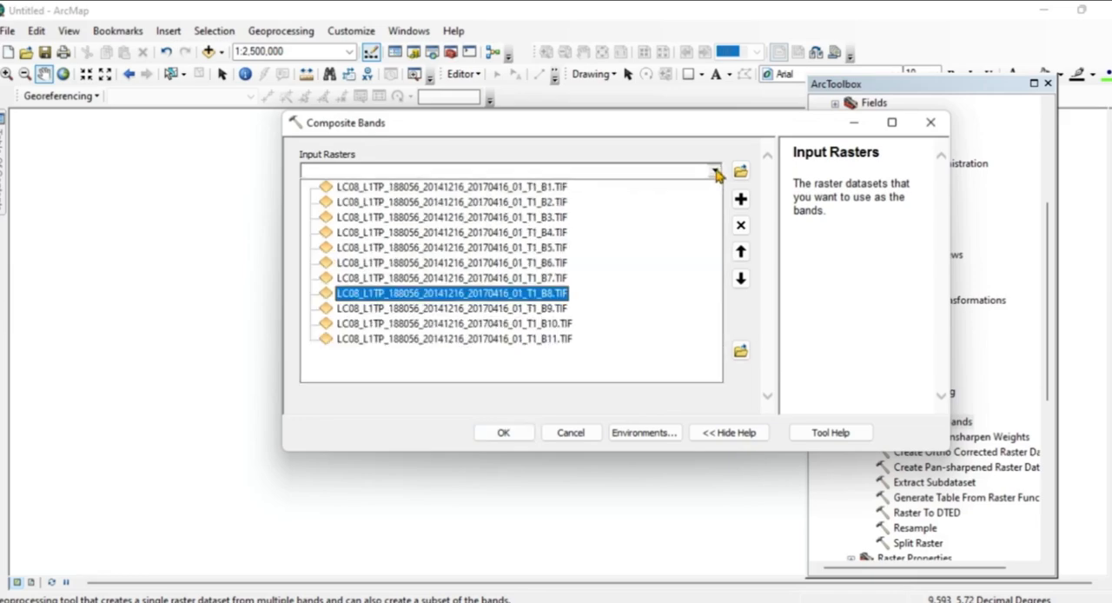
left_click(556, 311)
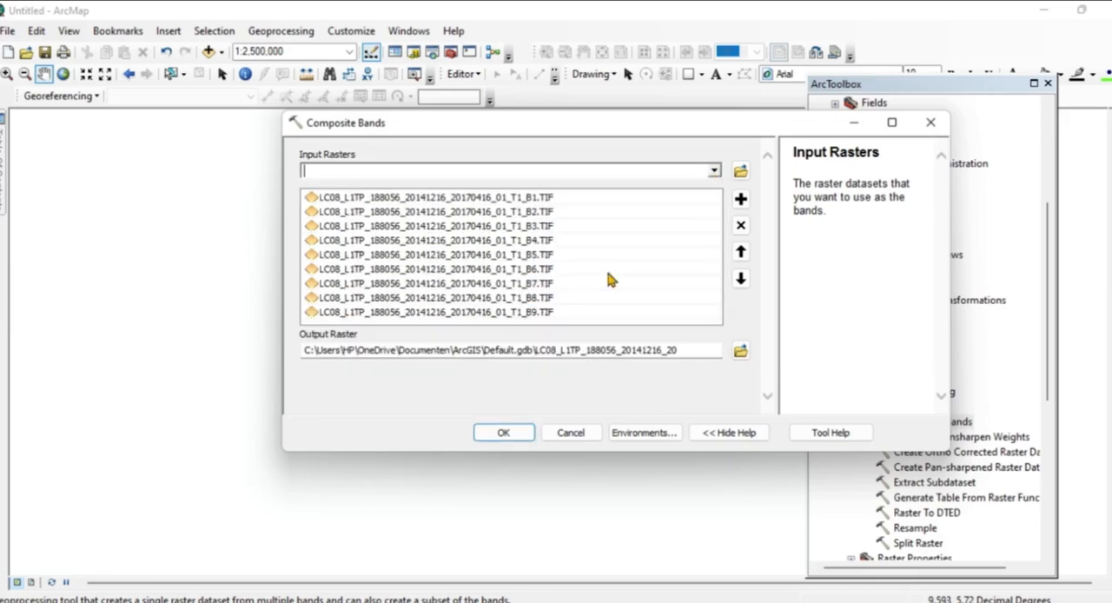
left_click(714, 171)
left_click(565, 323)
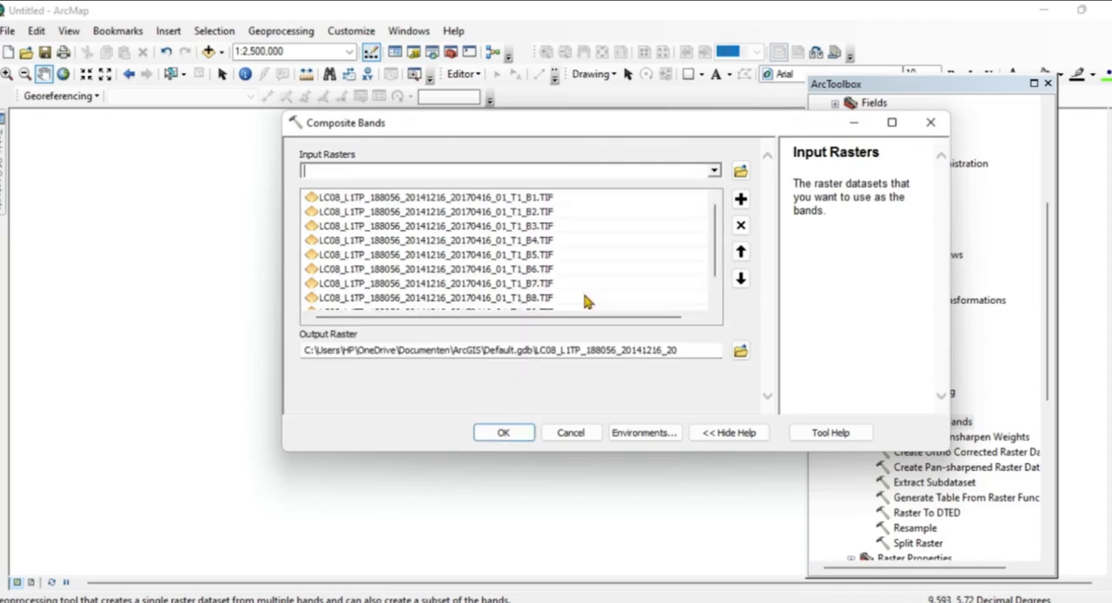
left_click(714, 171)
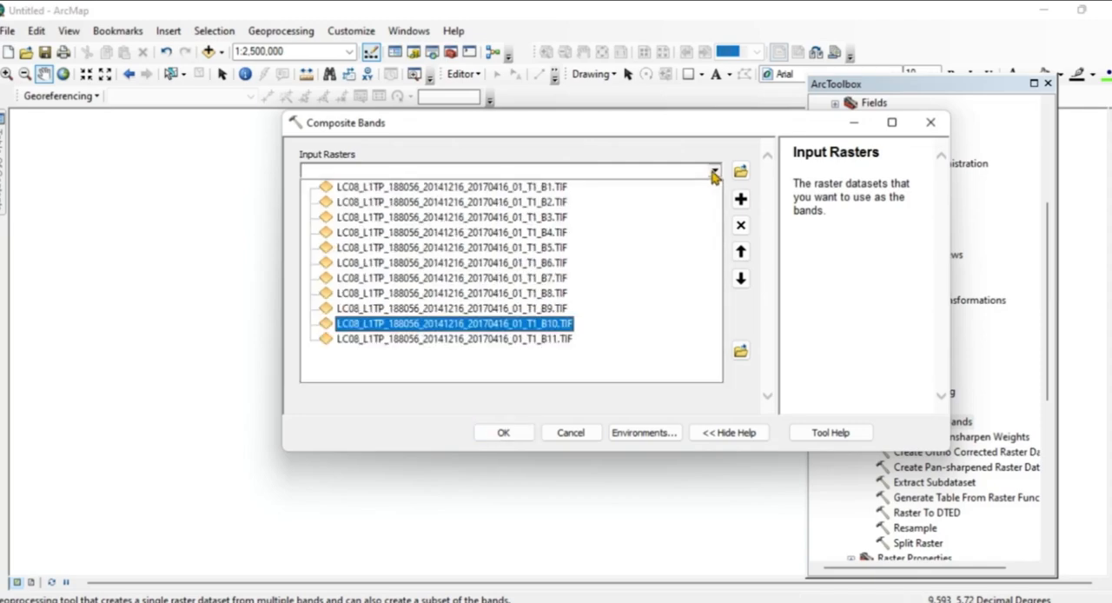
left_click(557, 339)
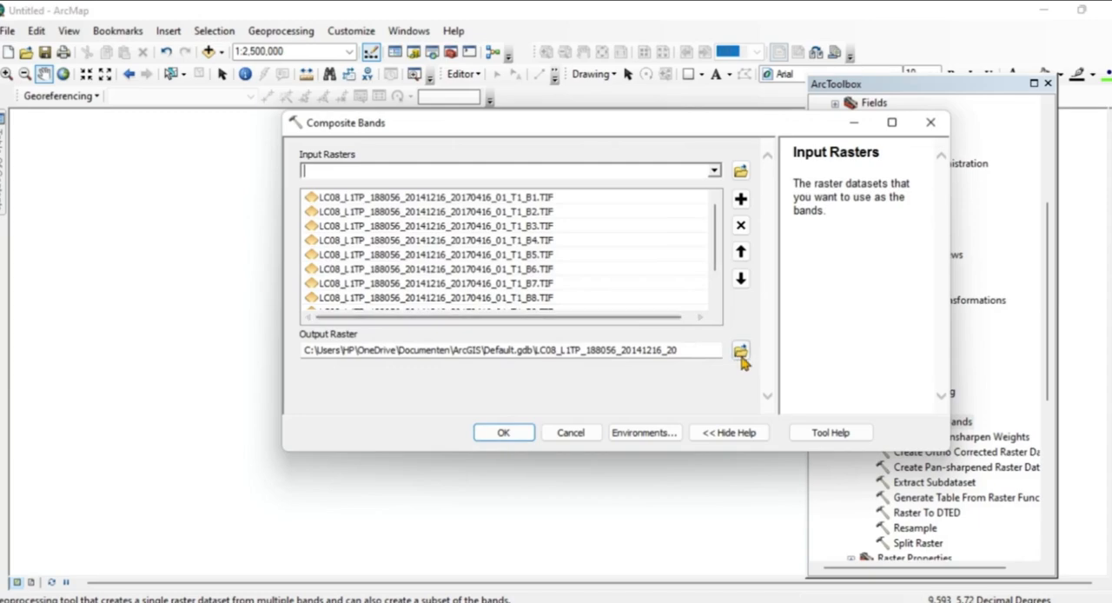
left_click(770, 403)
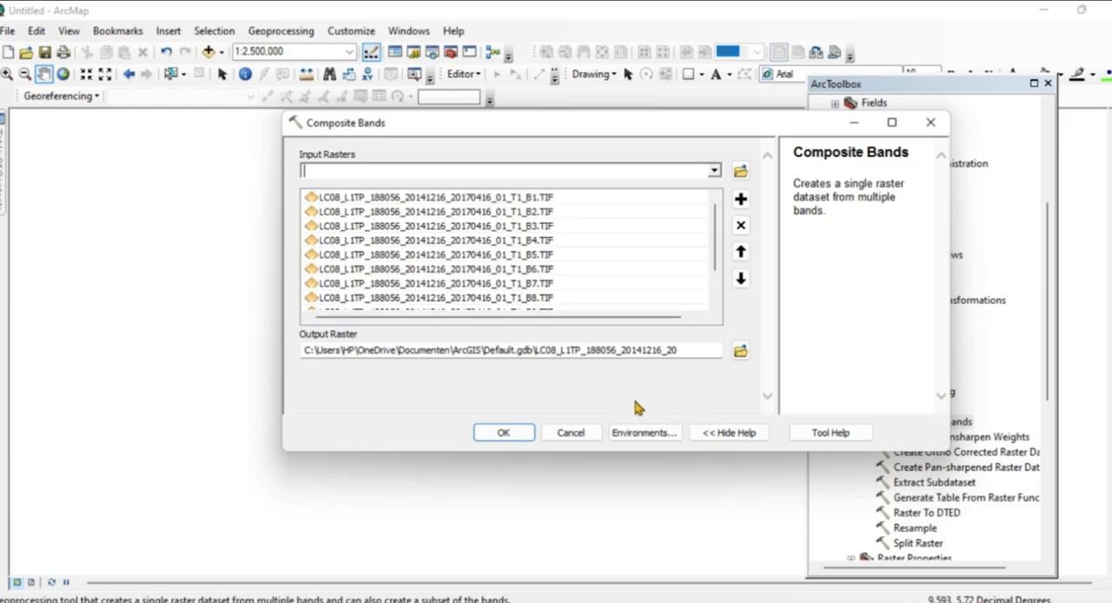
Browse for the output raster location and go to the ABIA folder inside ArcGIS\AKWA IBOM.
left_click(741, 351)
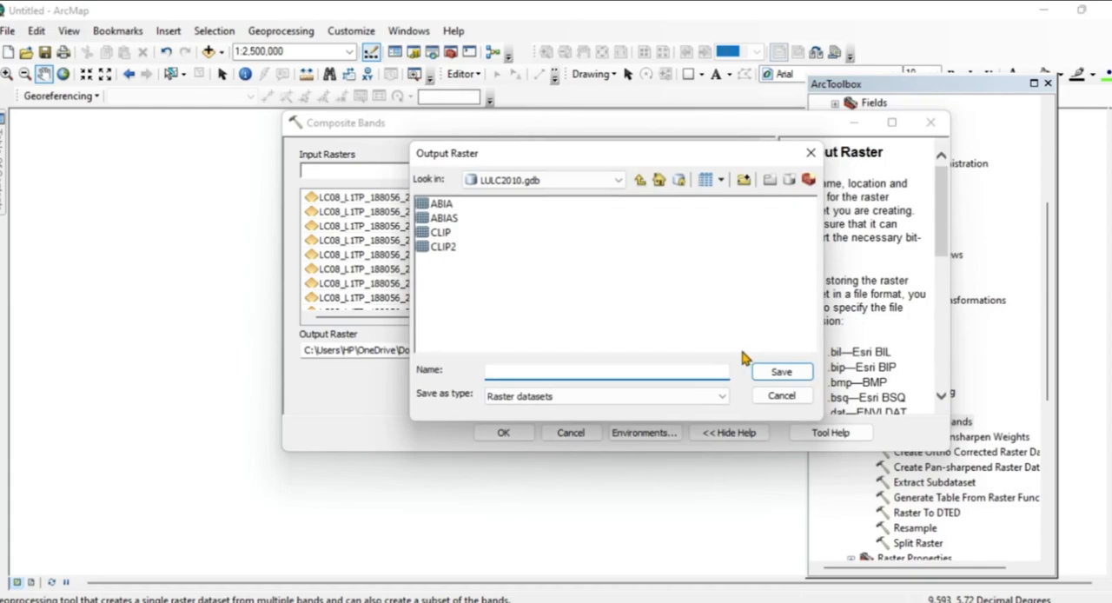
left_click(639, 180)
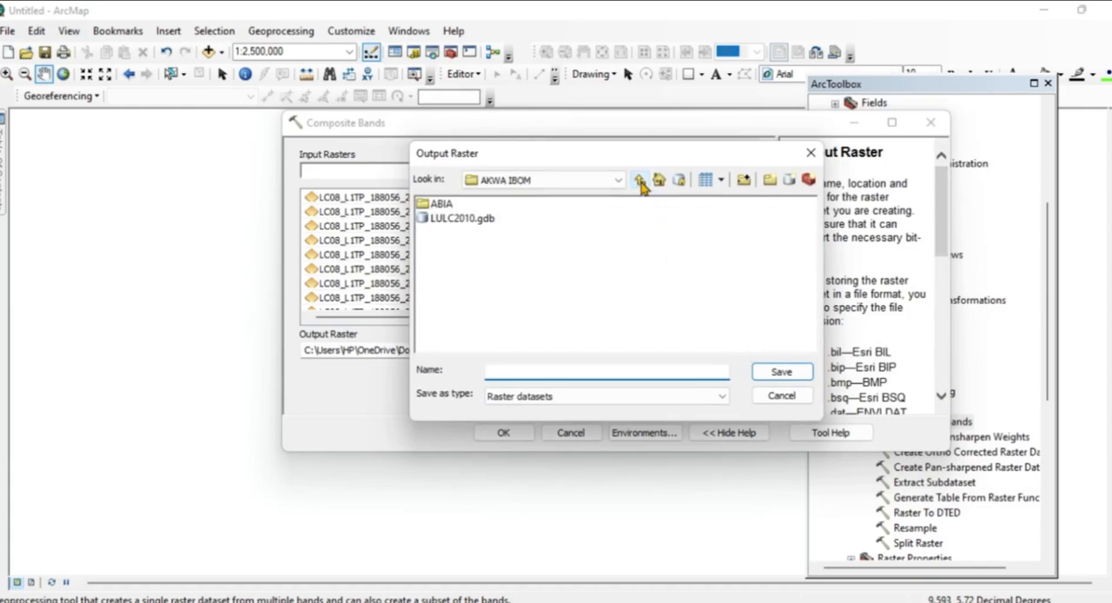
left_click(640, 181)
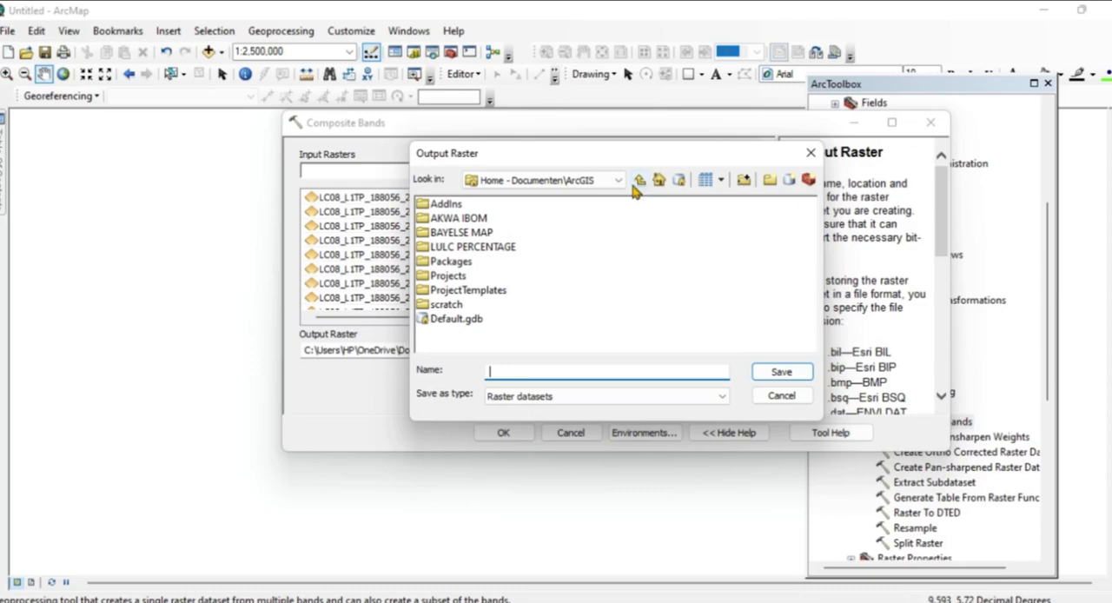
double_click(469, 219)
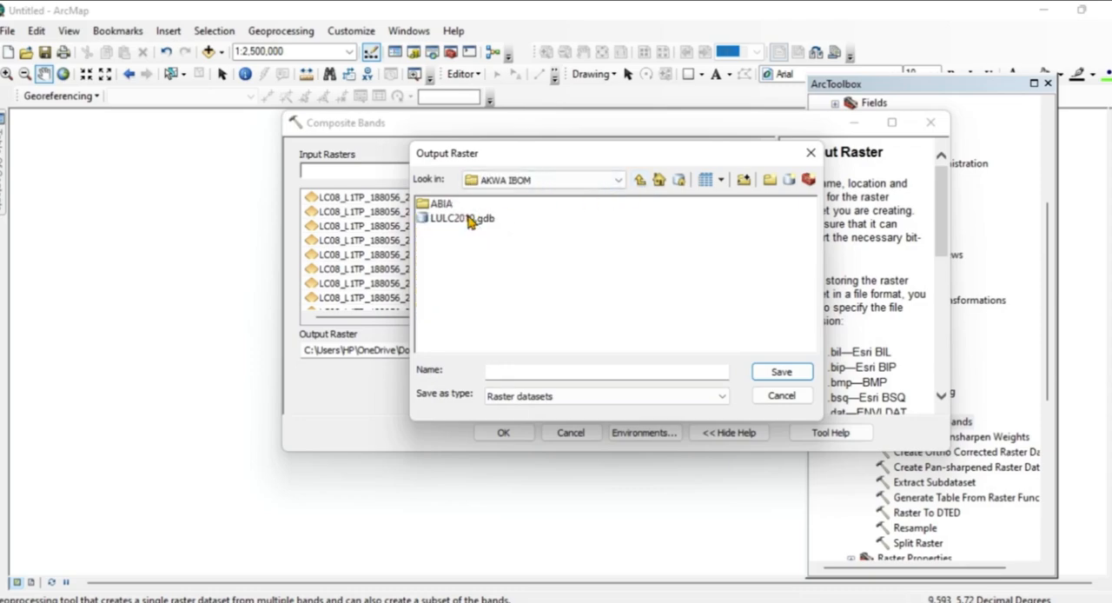
double_click(444, 205)
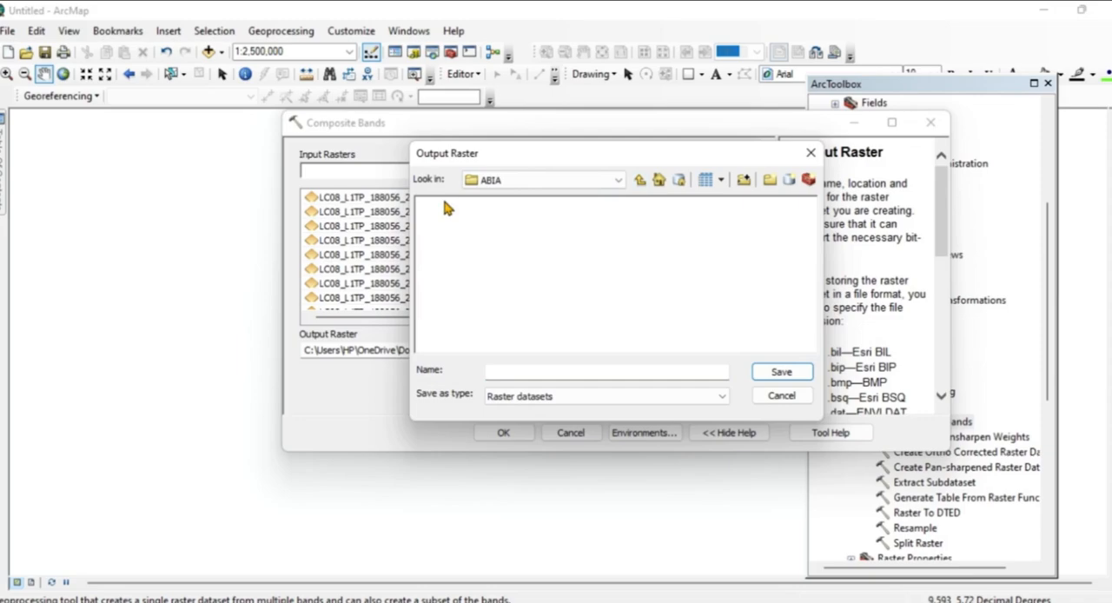
Create a new file geodatabase in the ABIA folder and name it LULC2010.gdb.
left_click(788, 180)
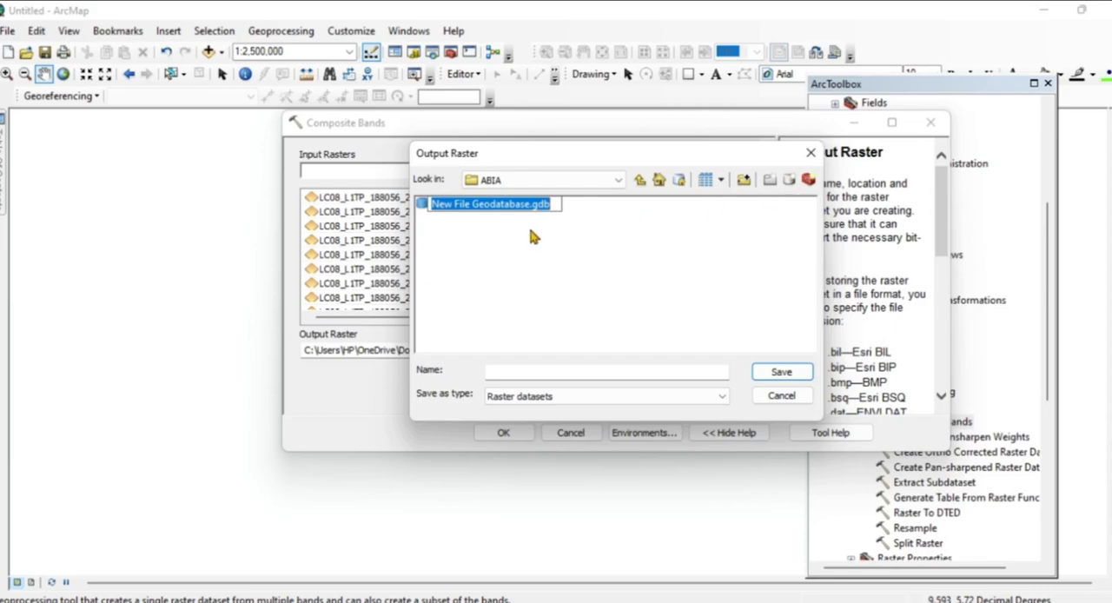
left_click(530, 206)
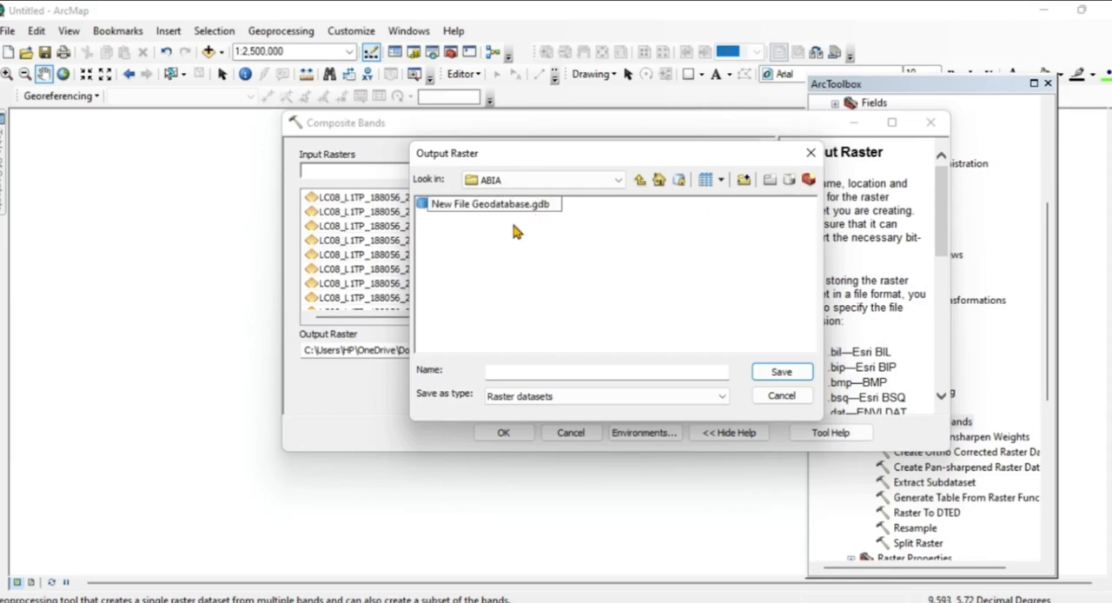
key("BackSpace")
key("BackSpace")
key("BackSpace")
key("BackSpace")
key("BackSpace")
key("BackSpace")
key("BackSpace")
key("BackSpace")
key("BackSpace")
key("BackSpace")
key("BackSpace")
key("BackSpace")
key("BackSpace")
key("BackSpace")
key("BackSpace")
key("BackSpace")
key("BackSpace")
key("BackSpace")
key("BackSpace")
type("L")
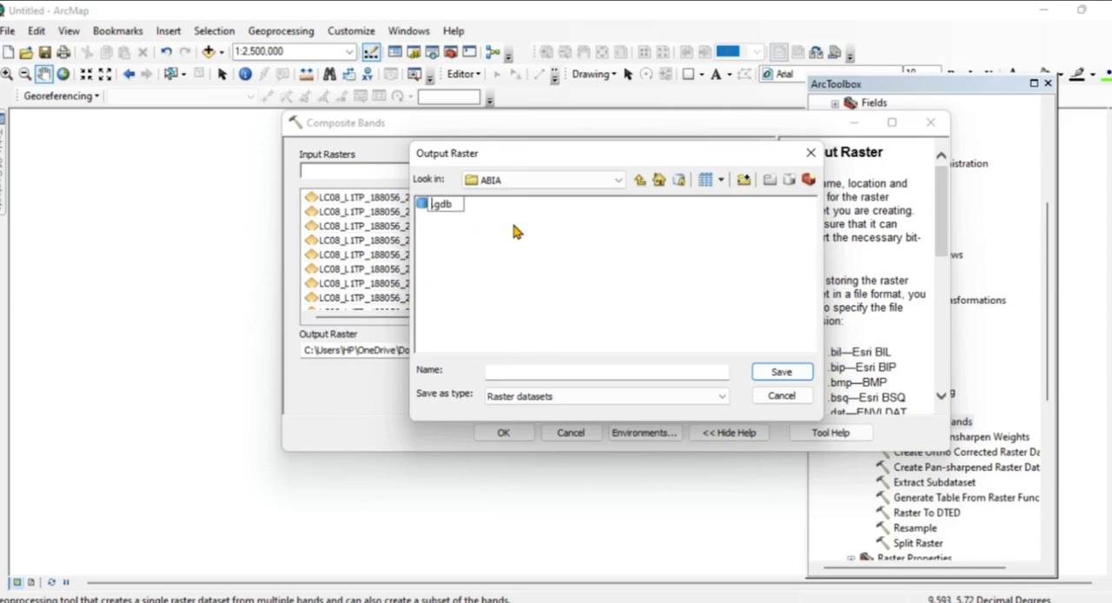
type("U;L")
key("BackSpace")
key("BackSpace")
type("LC")
type("2010")
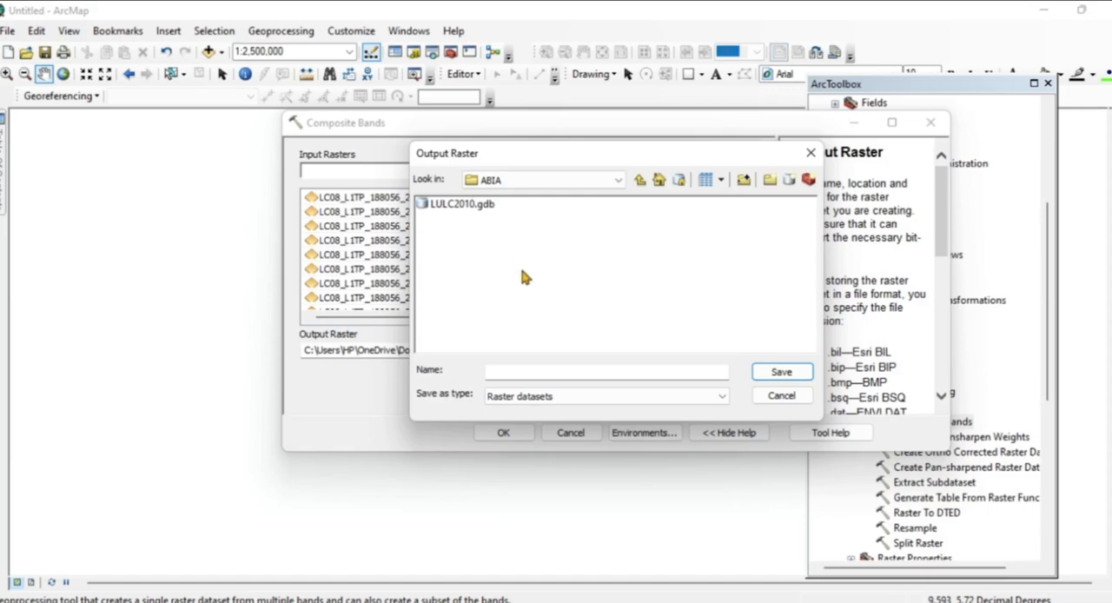
Save the output raster as COMPOSITE inside LULC2010.gdb and run the Composite Bands tool.
left_click(427, 207)
double_click(427, 205)
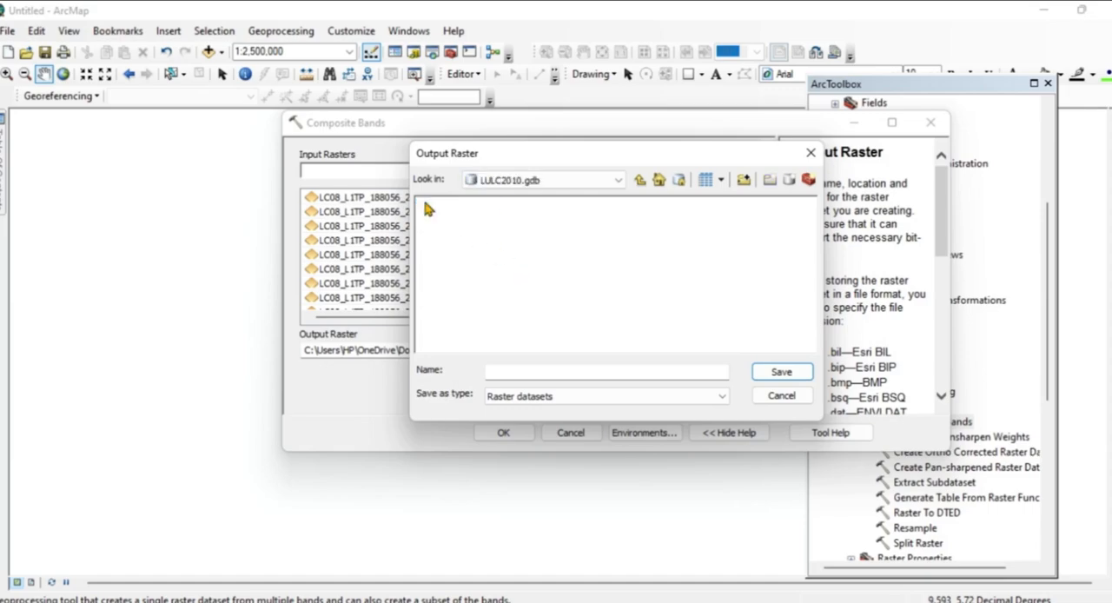
left_click(514, 373)
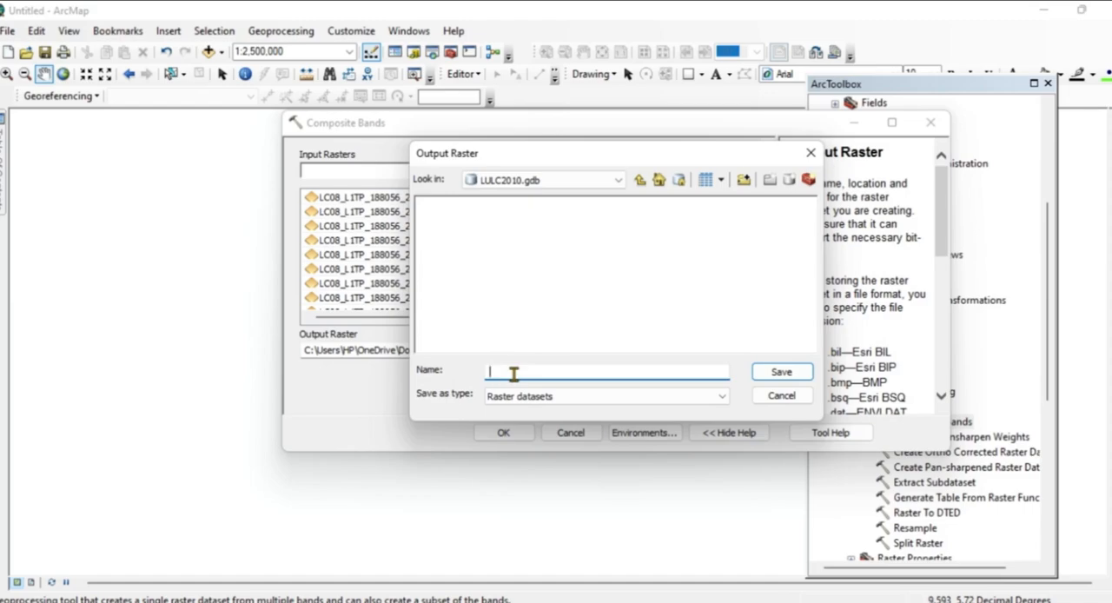
type("COMPOSITE")
left_click(782, 372)
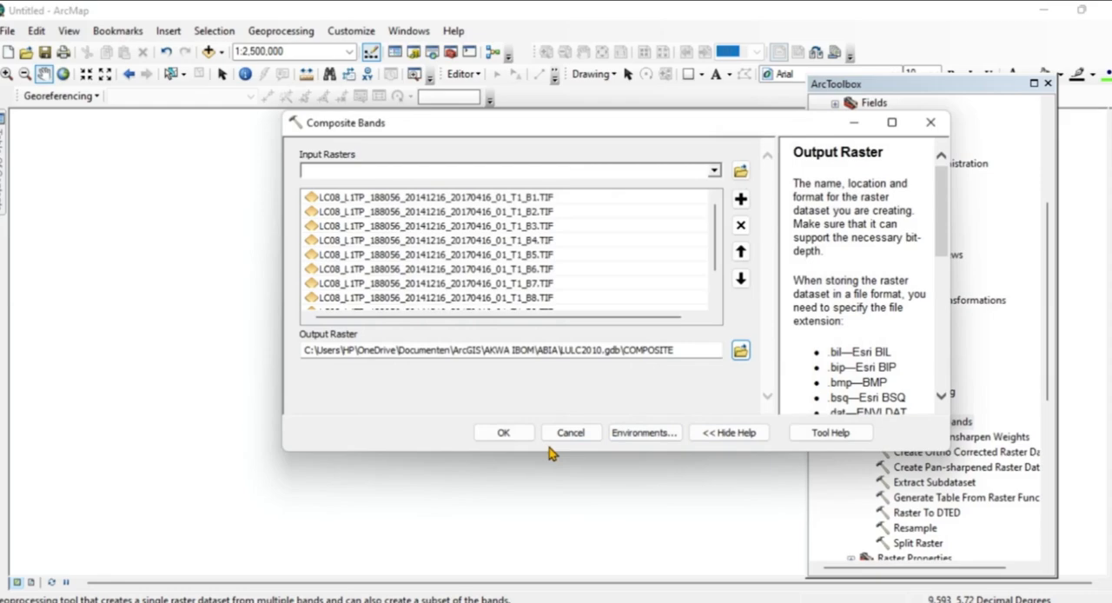
left_click(504, 434)
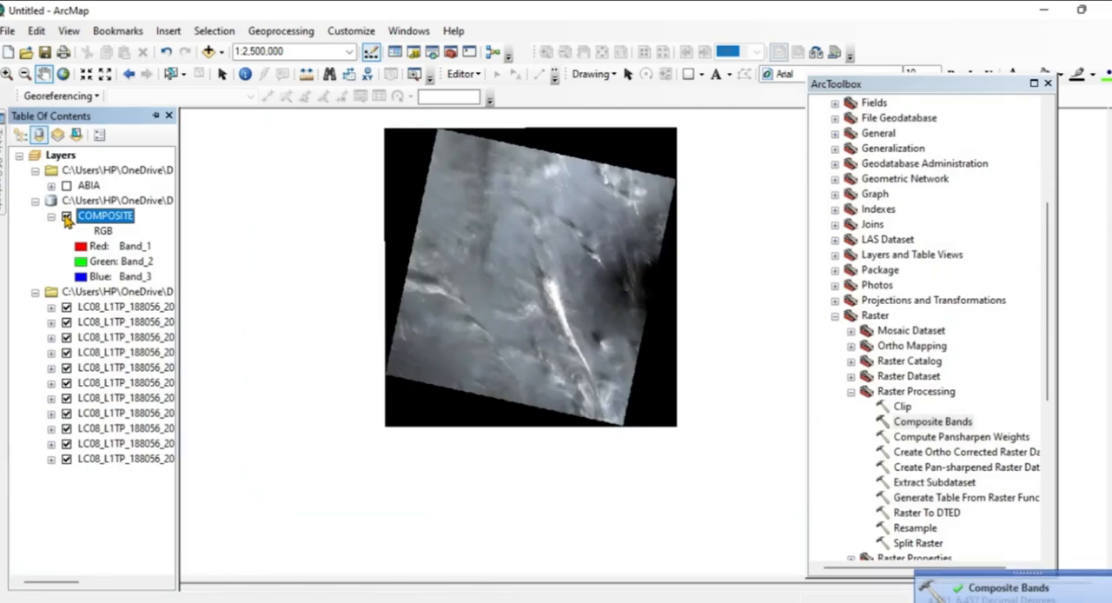
In the COMPOSITE layer's RGB symbology, assign Band_6 to the red channel and Band_5 to the green channel.
right_click(108, 219)
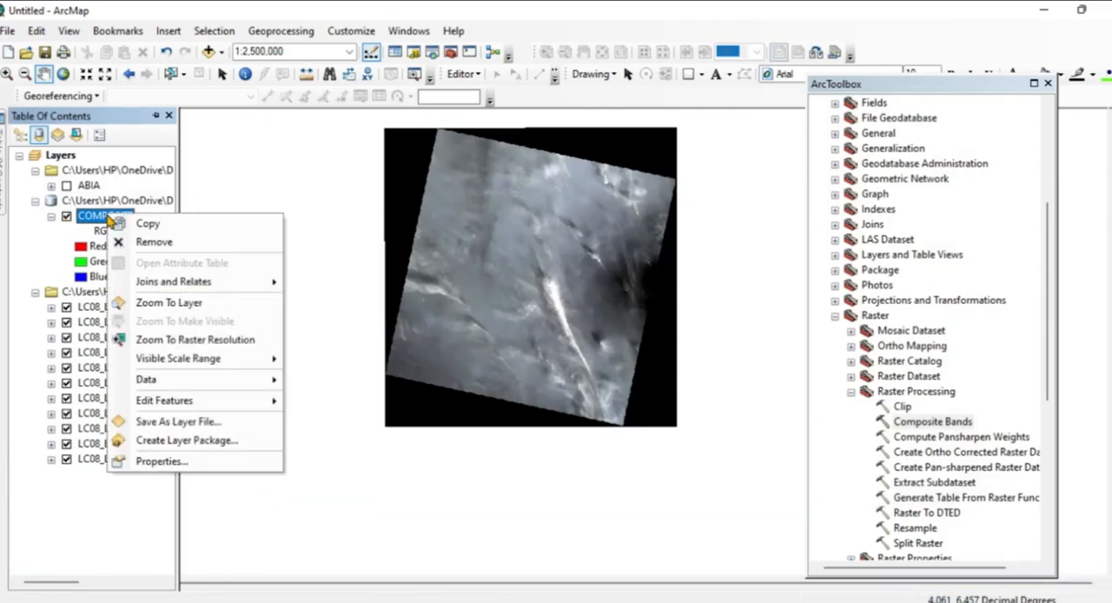
left_click(109, 217)
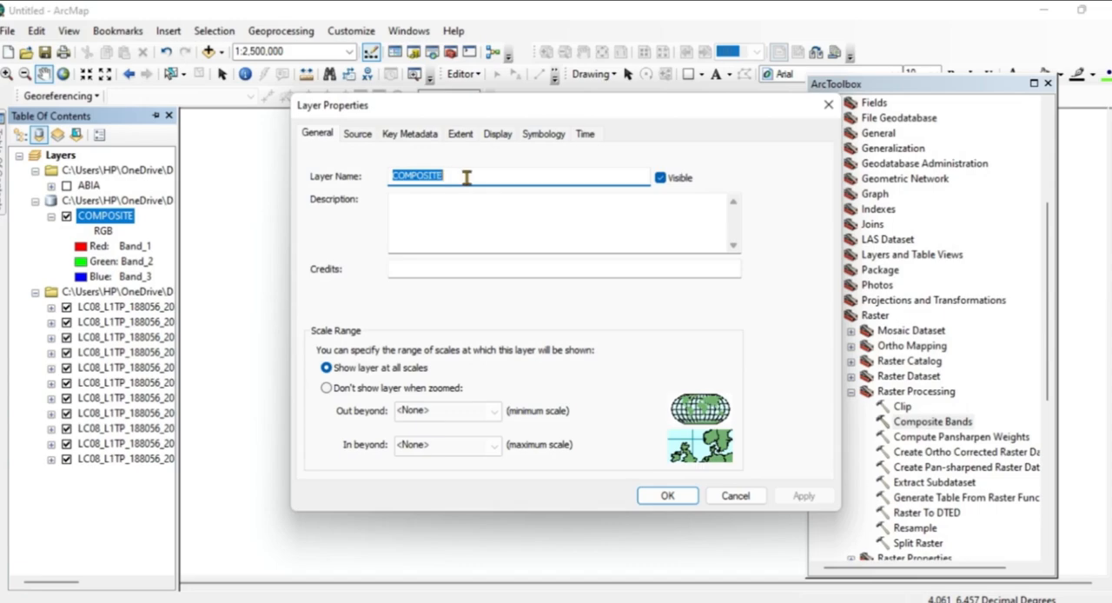
left_click(543, 135)
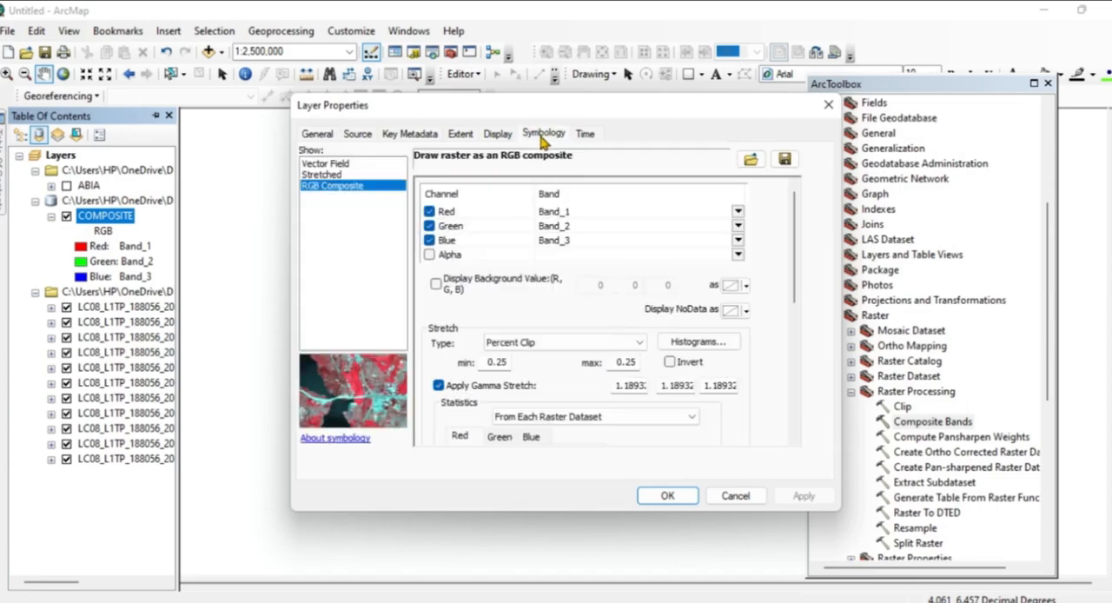
left_click(738, 212)
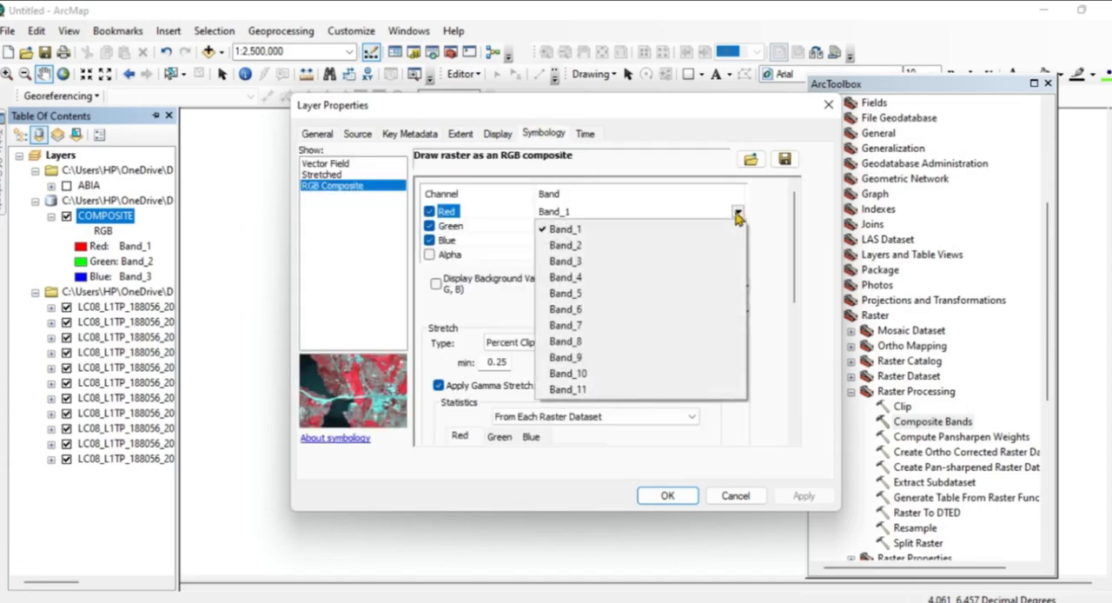
left_click(579, 310)
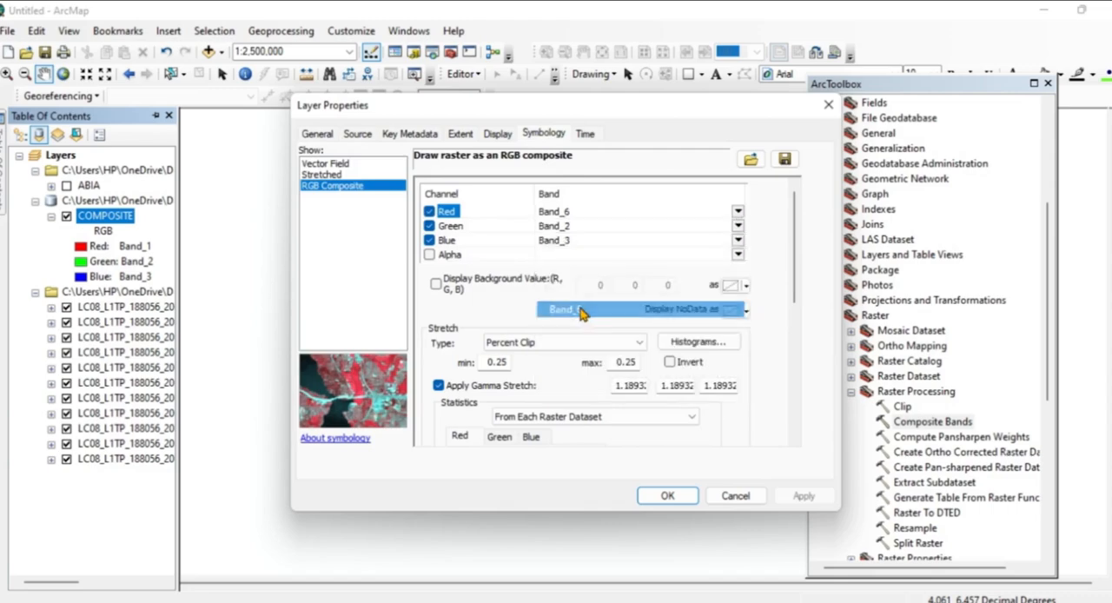
left_click(738, 226)
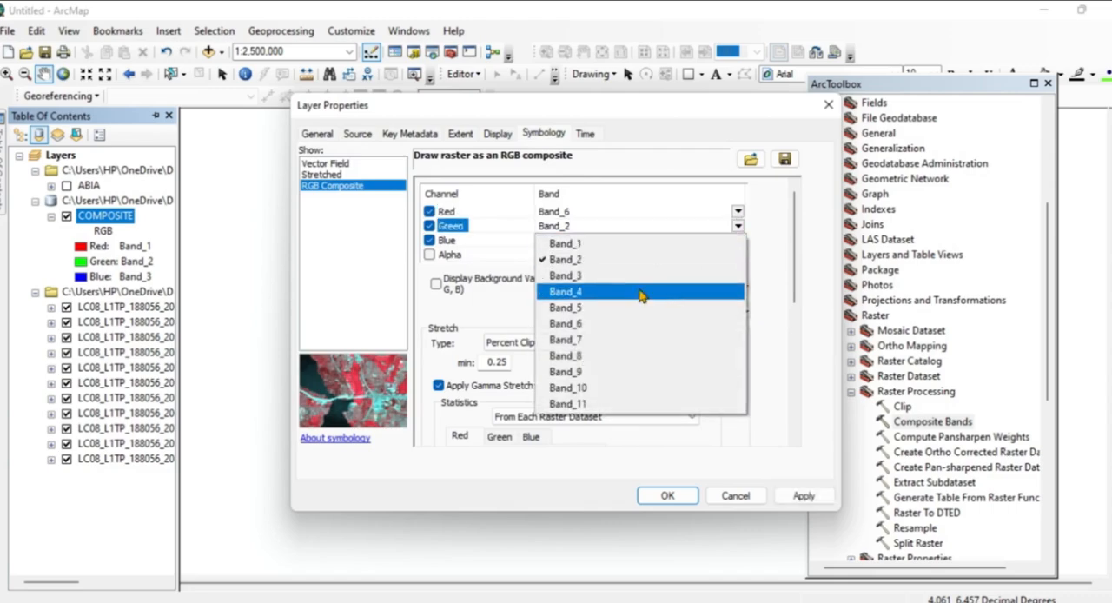
left_click(580, 308)
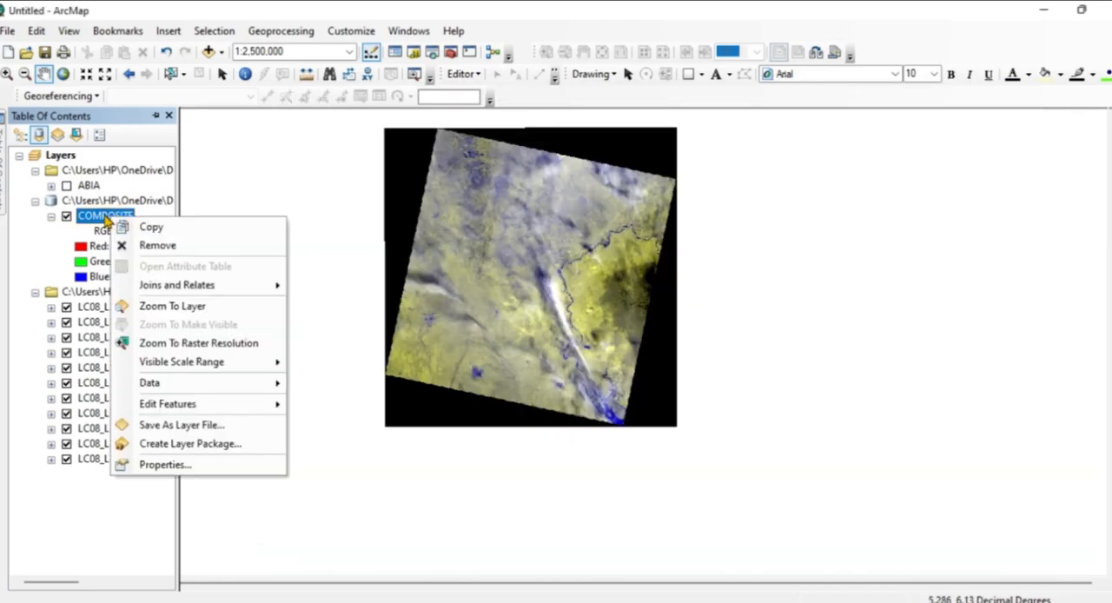
Reopen the COMPOSITE layer's symbology, set its red channel to Band_6 and apply the change.
left_click(105, 214)
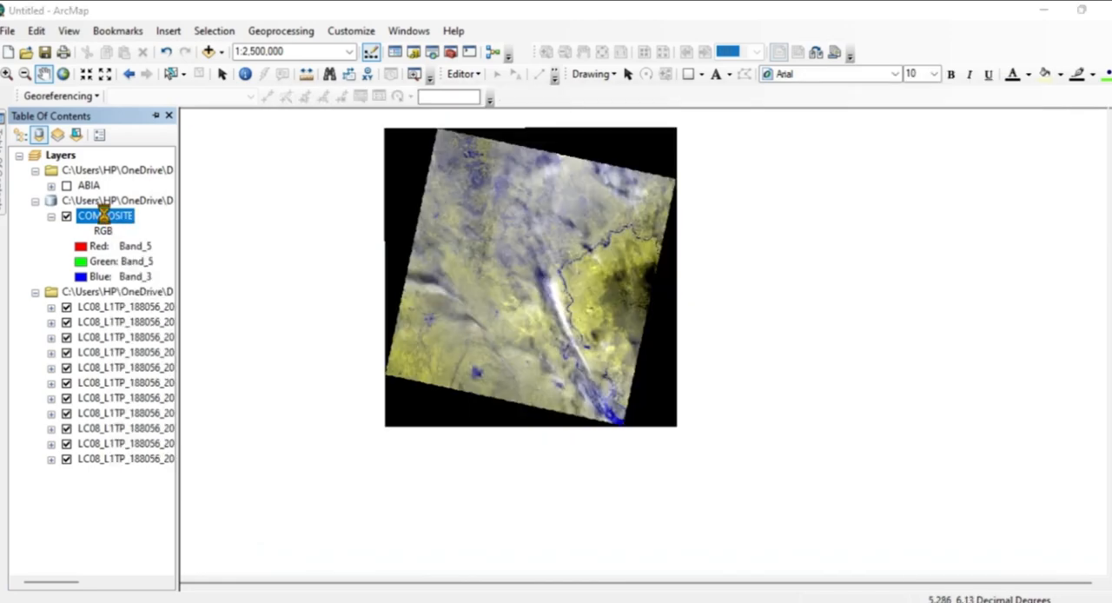
double_click(105, 214)
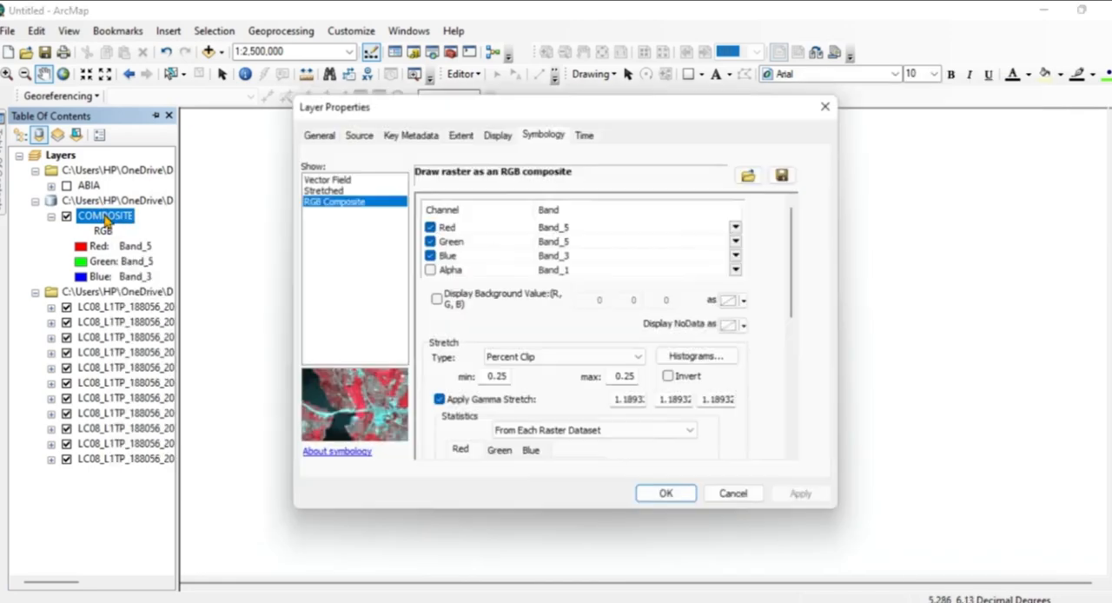
left_click(738, 228)
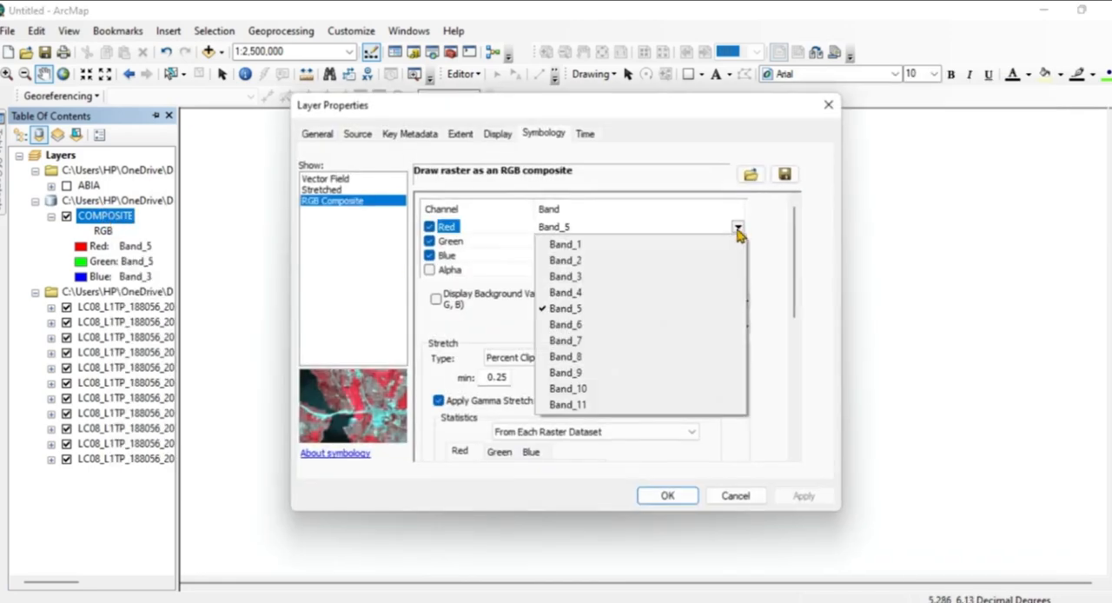
left_click(582, 325)
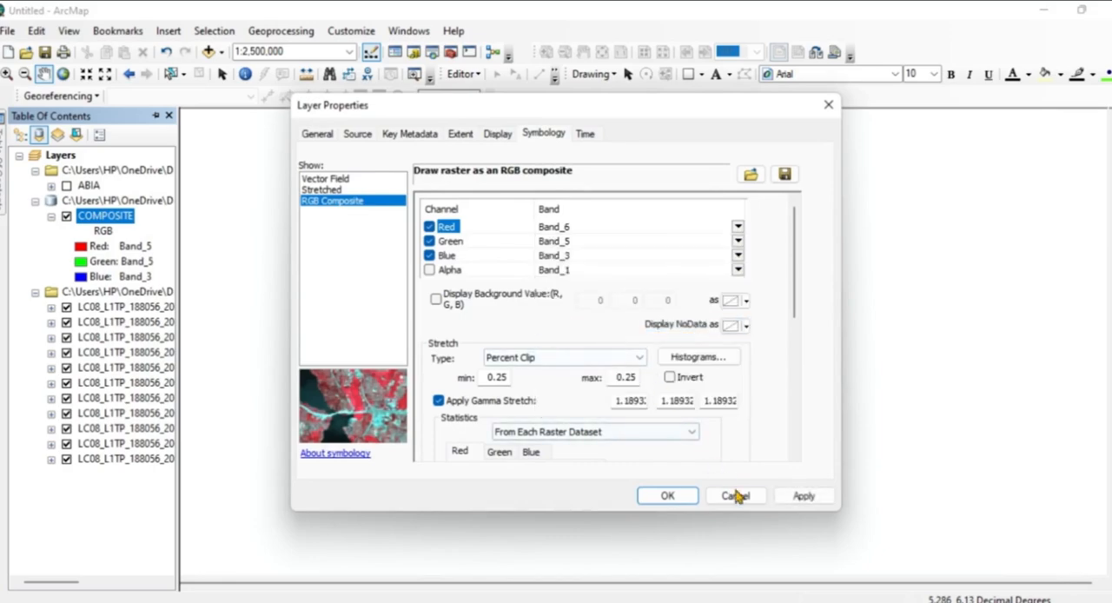
left_click(801, 496)
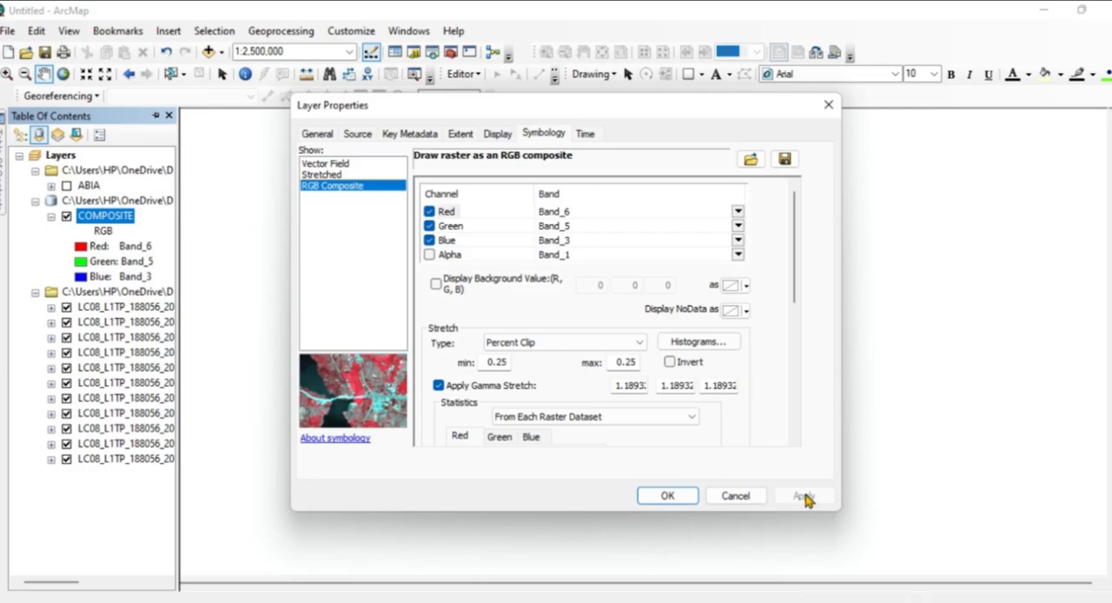
Confirm the COMPOSITE layer's symbology and turn on the ABIA boundary layer over the image.
left_click(668, 497)
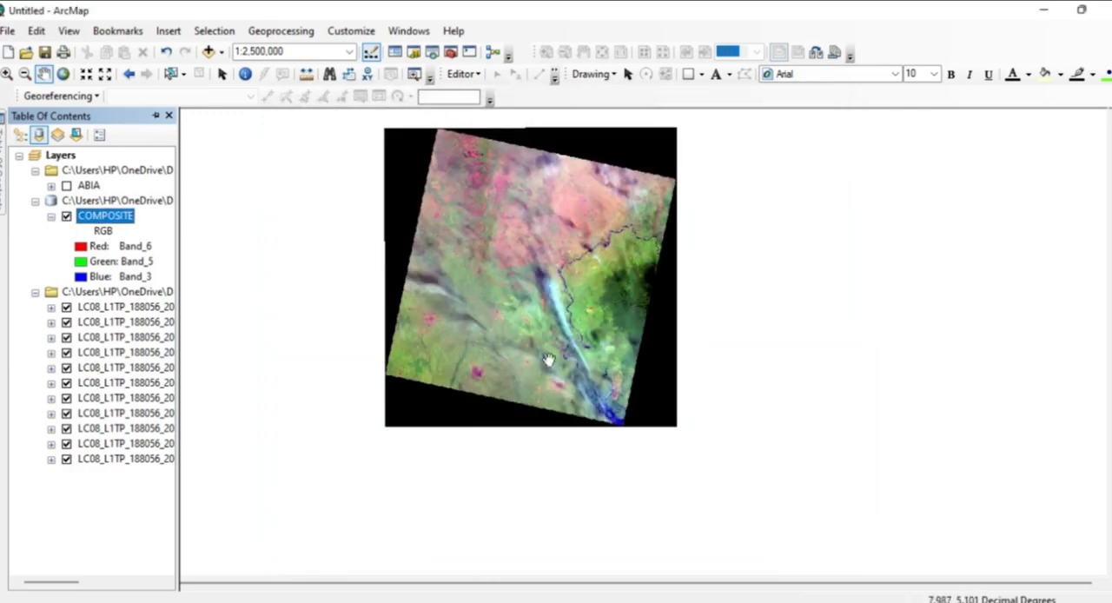
scroll(499, 299, "up", 3)
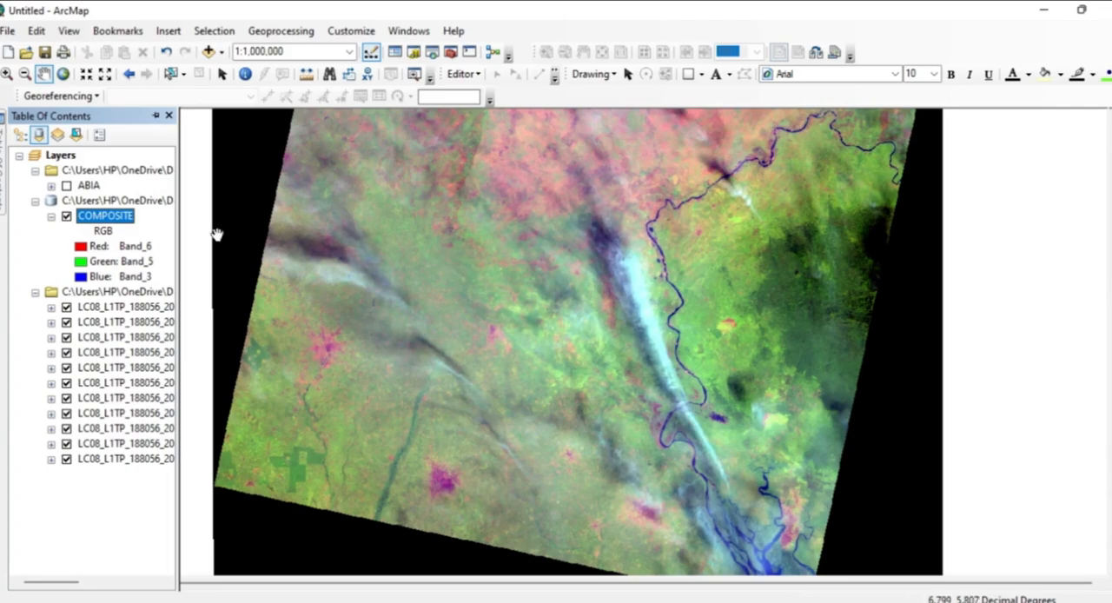
left_click(65, 186)
left_click(66, 186)
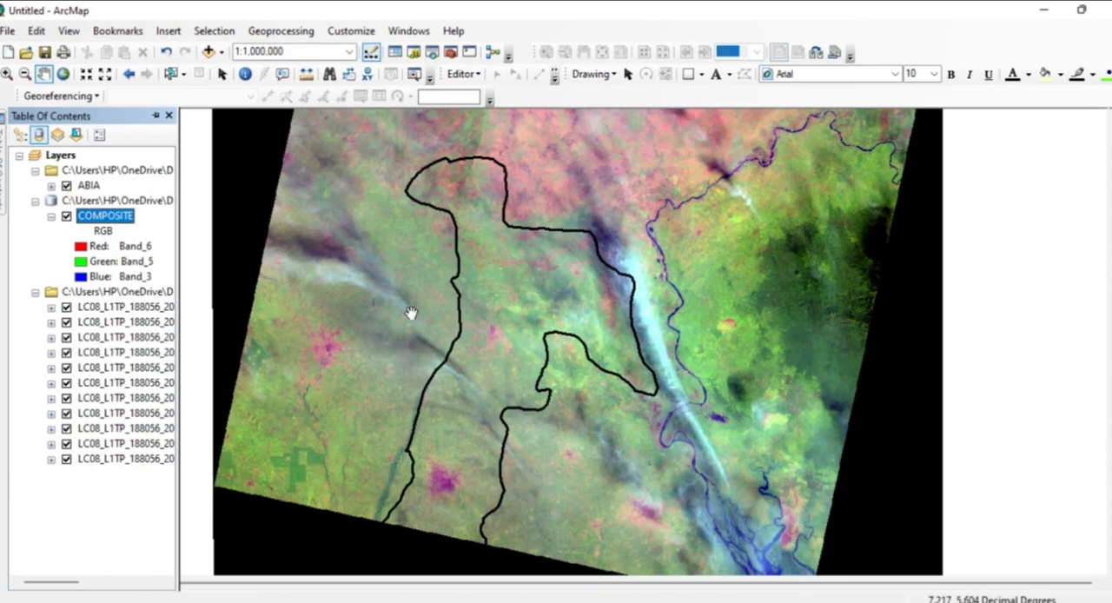
Examine how much of the ABIA boundary the composite image covers, including its southern edge.
scroll(514, 306, "up", 3)
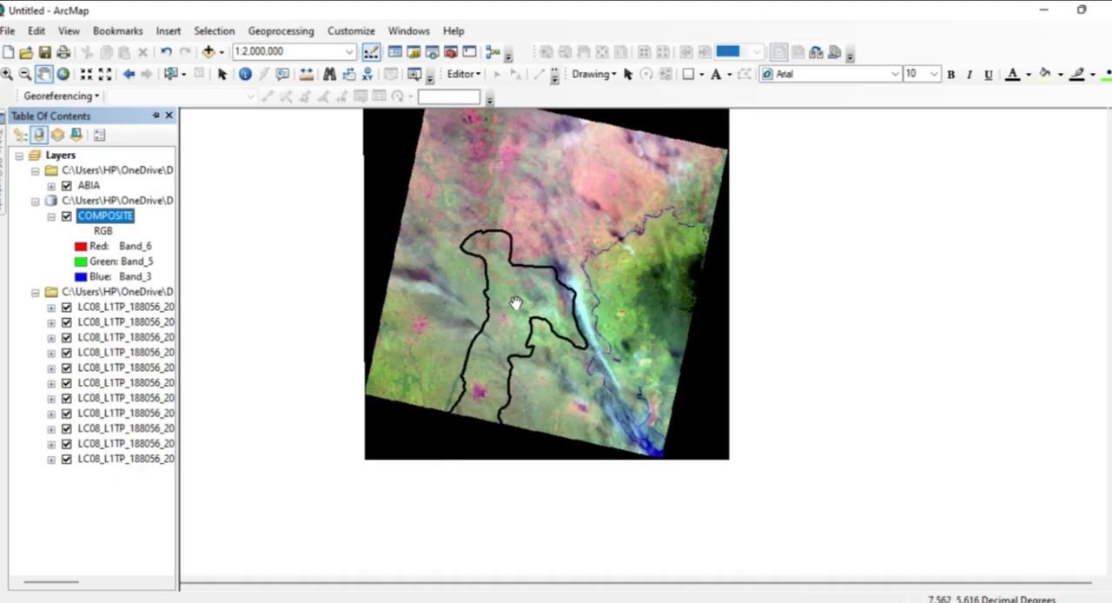
scroll(516, 303, "down", 4)
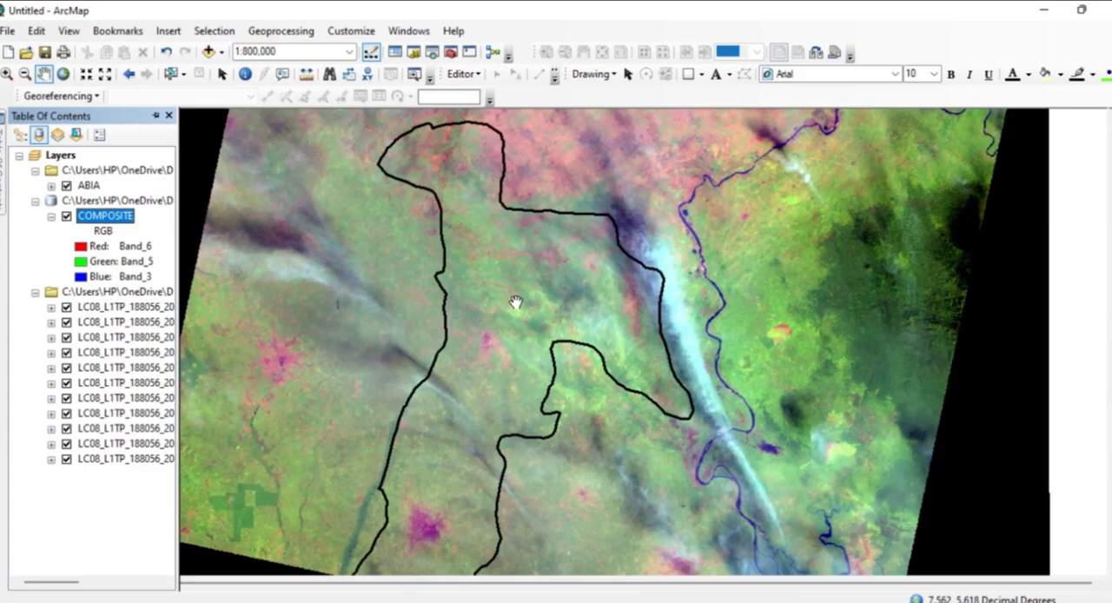
scroll(515, 303, "down", 2)
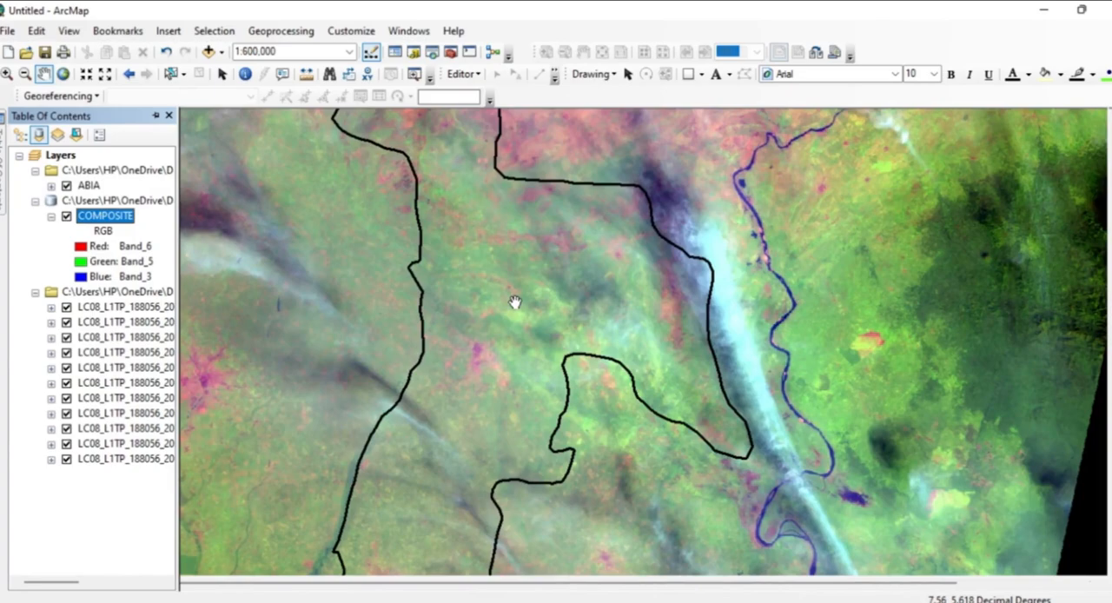
left_click_drag(515, 303, 618, 166)
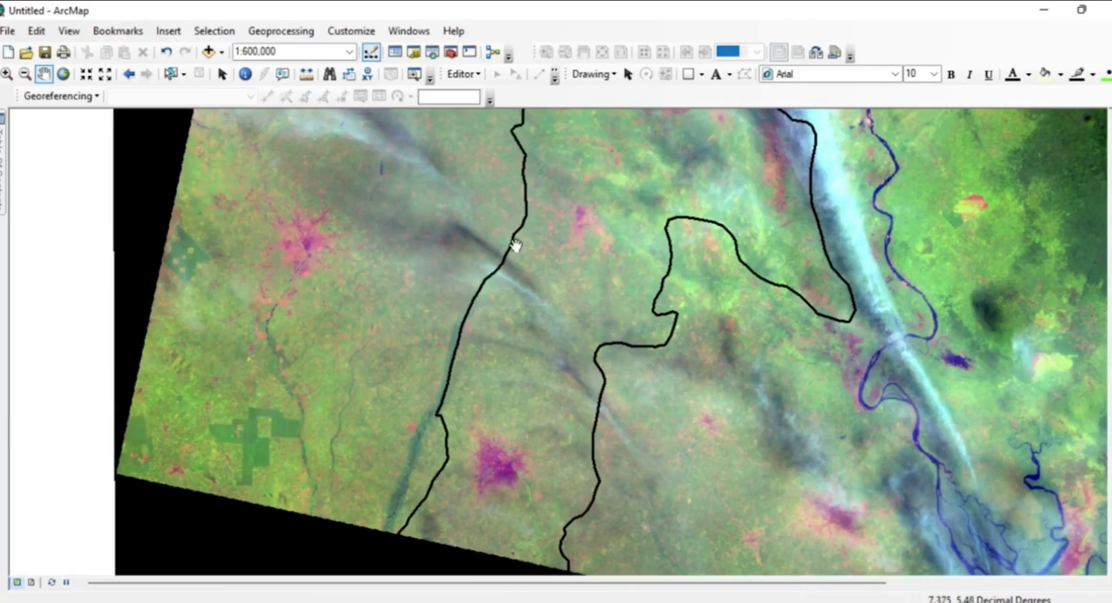
scroll(603, 202, "down", 1)
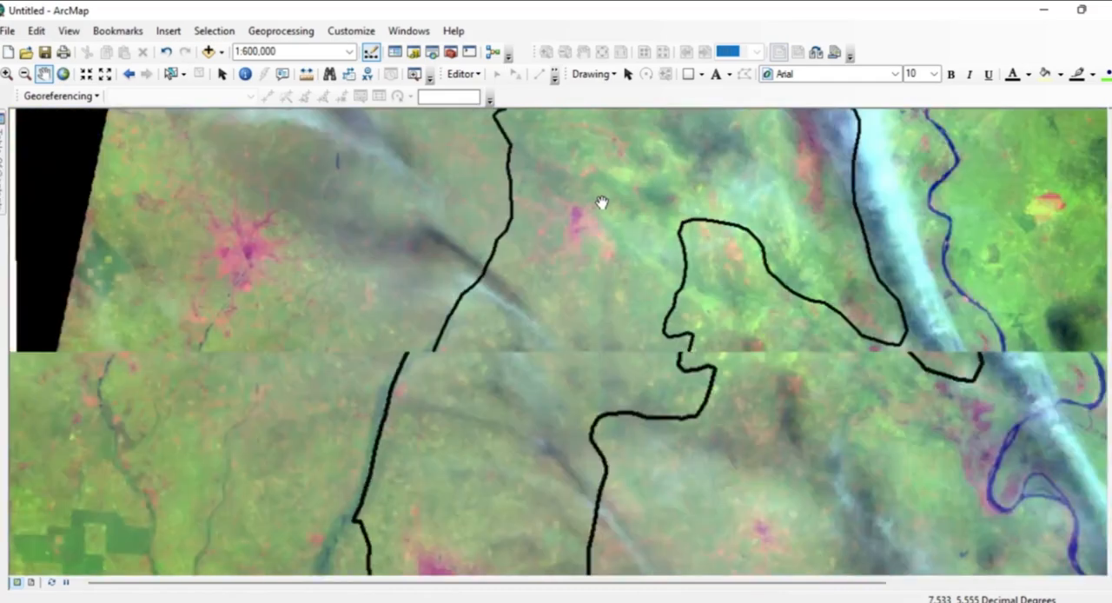
scroll(602, 203, "up", 1)
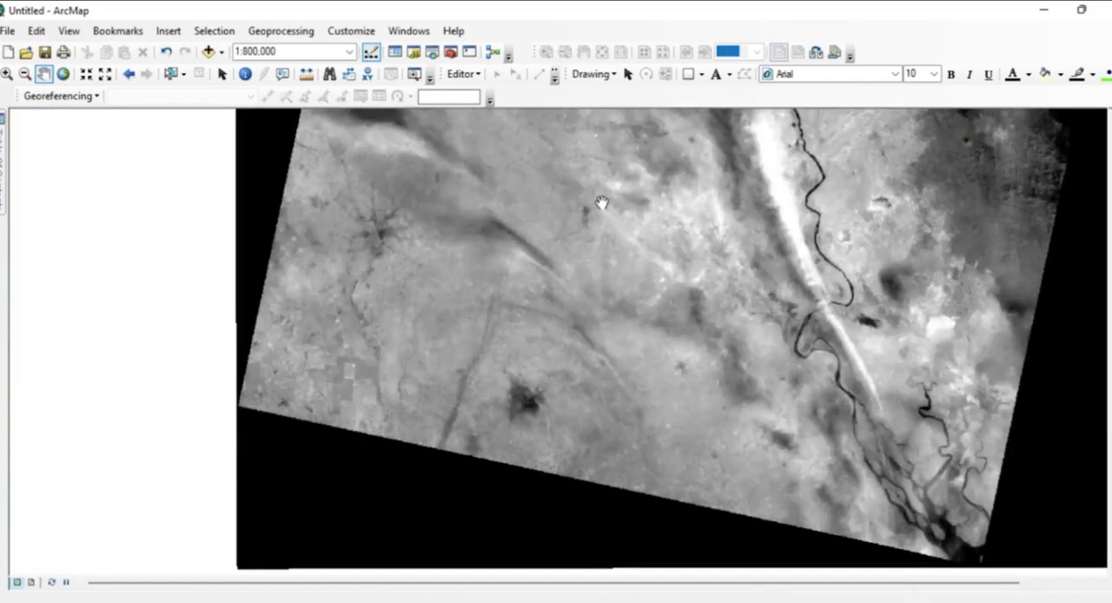
scroll(602, 203, "up", 1)
scroll(603, 203, "up", 1)
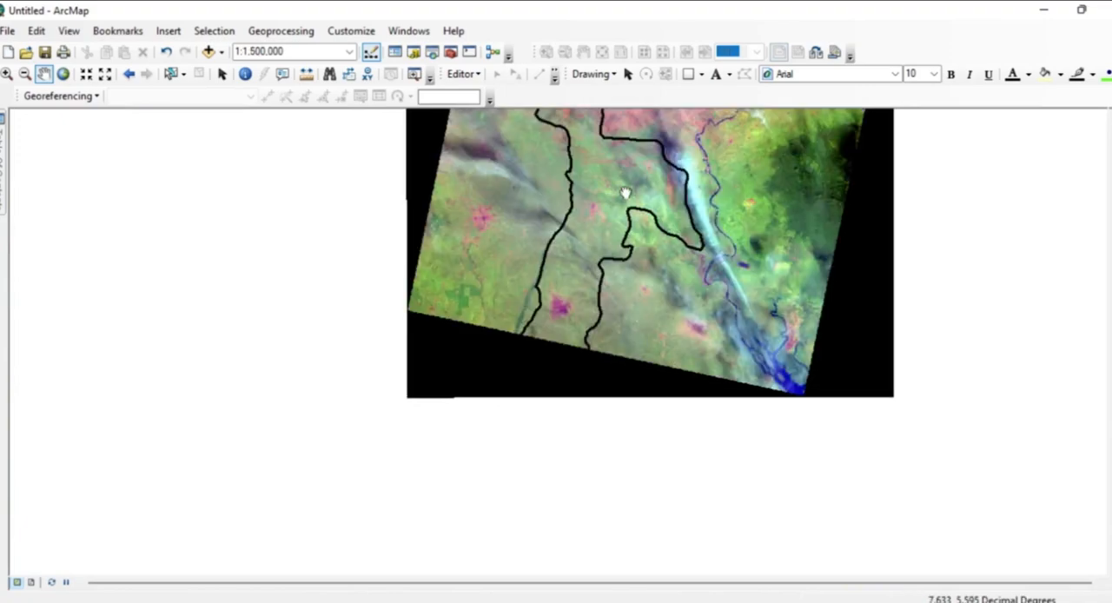
left_click_drag(603, 203, 583, 313)
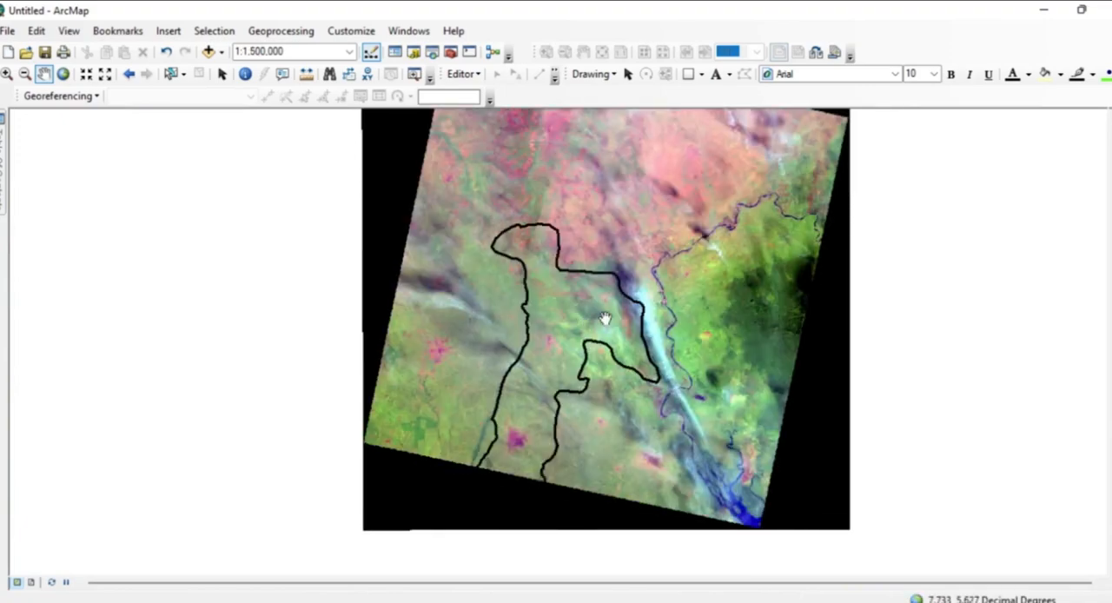
Set up the raster Clip tool with COMPOSITE as input, ABIA as output extent, and input features used for clipping geometry.
mouse_move(3, 198)
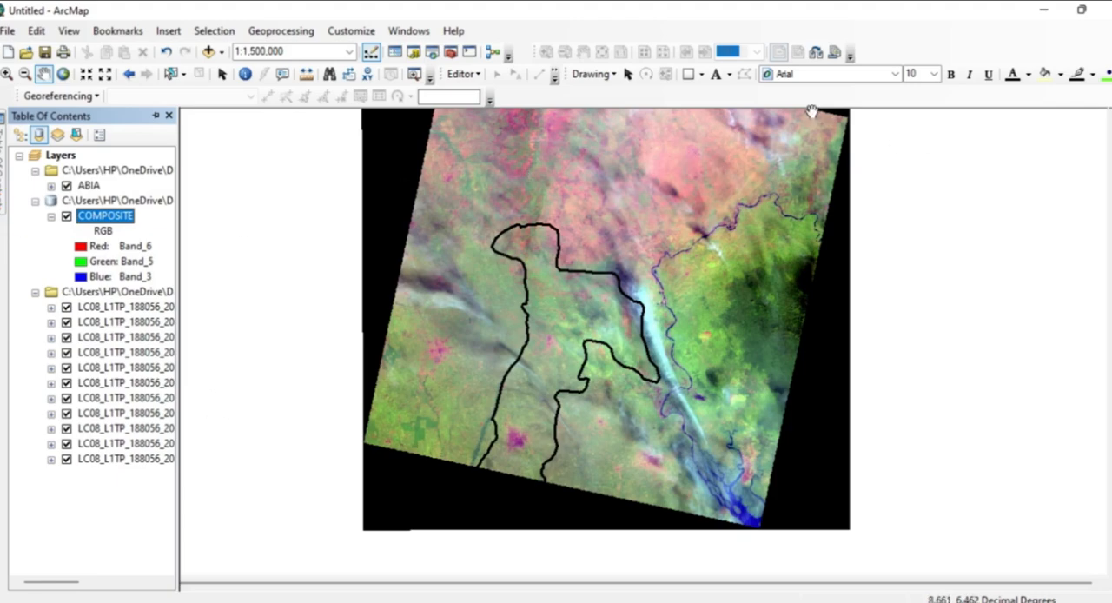
left_click(452, 53)
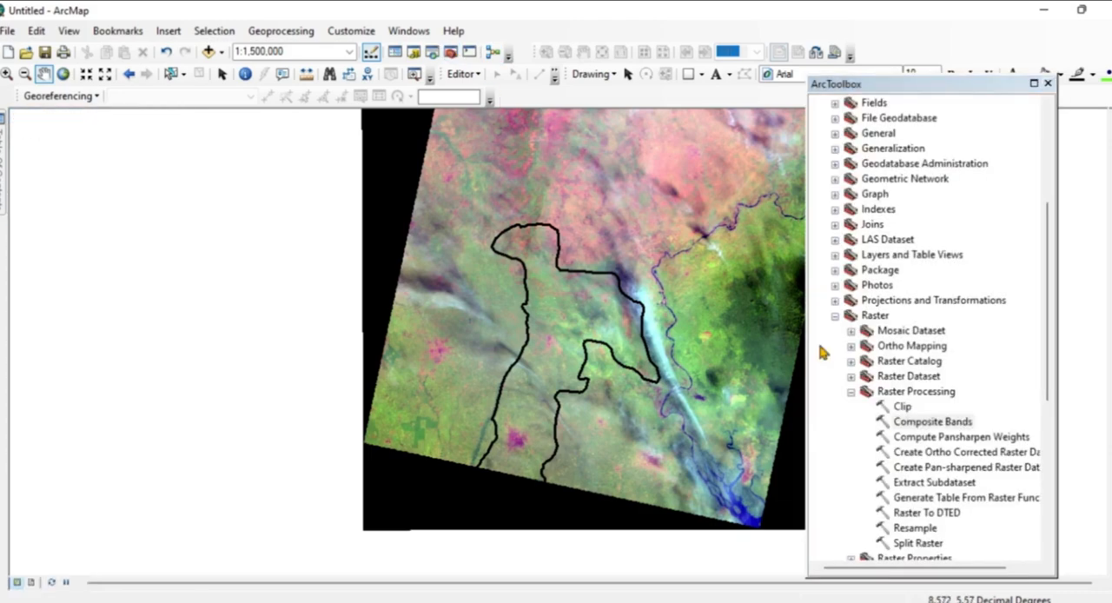
double_click(900, 406)
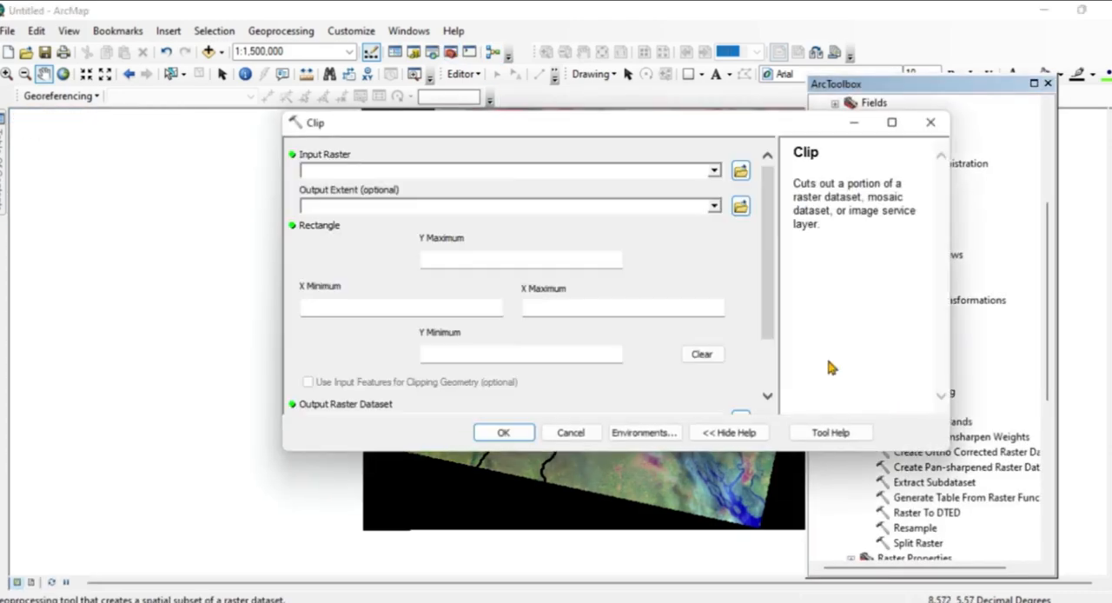
left_click(713, 171)
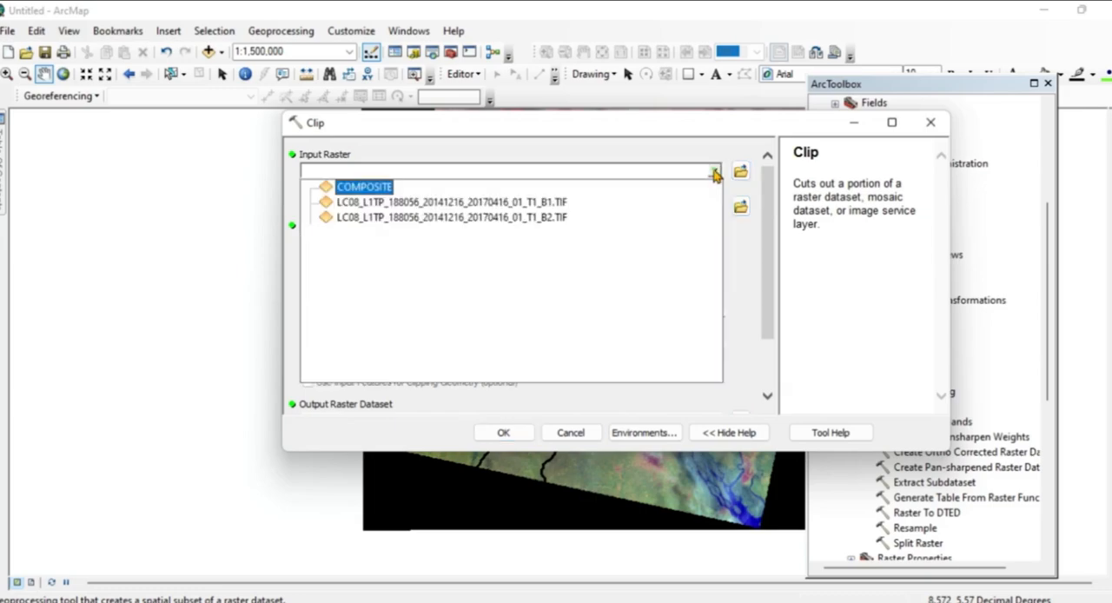
left_click(362, 190)
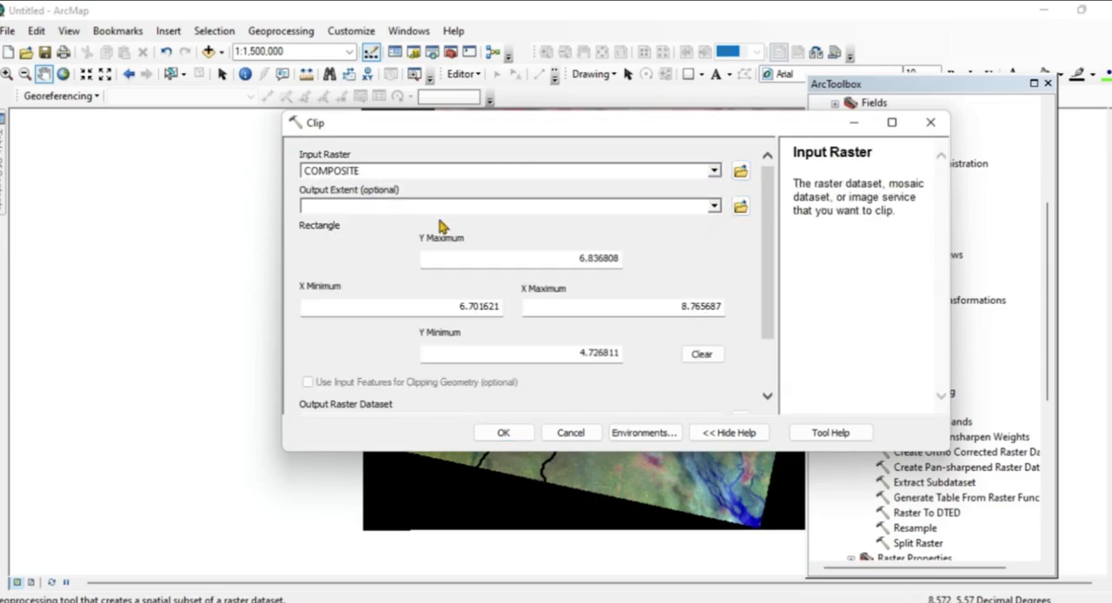
left_click(713, 207)
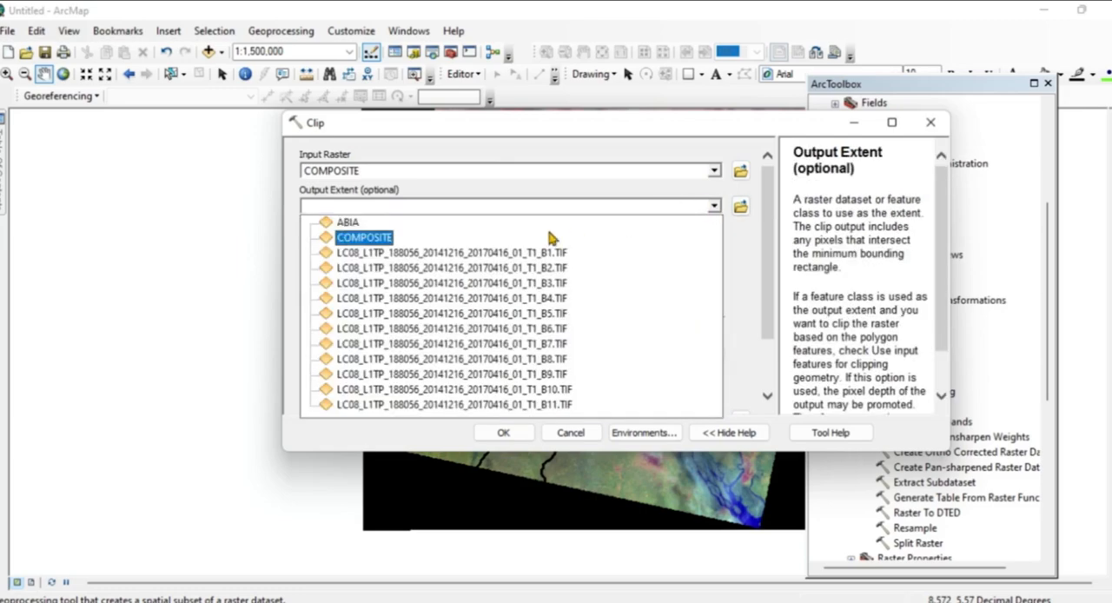
left_click(355, 225)
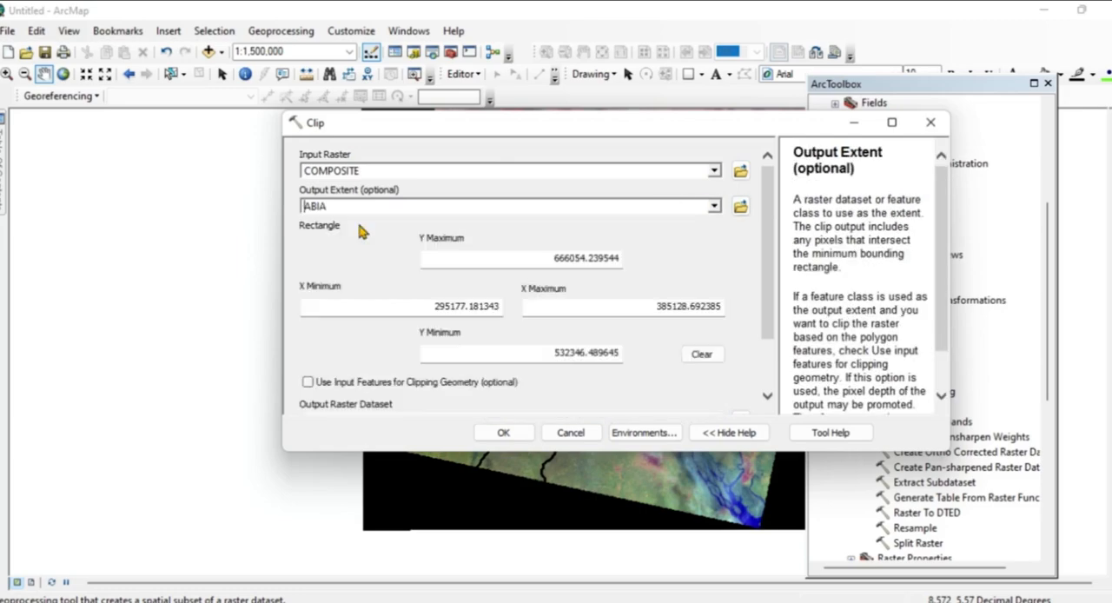
scroll(765, 339, "down", 3)
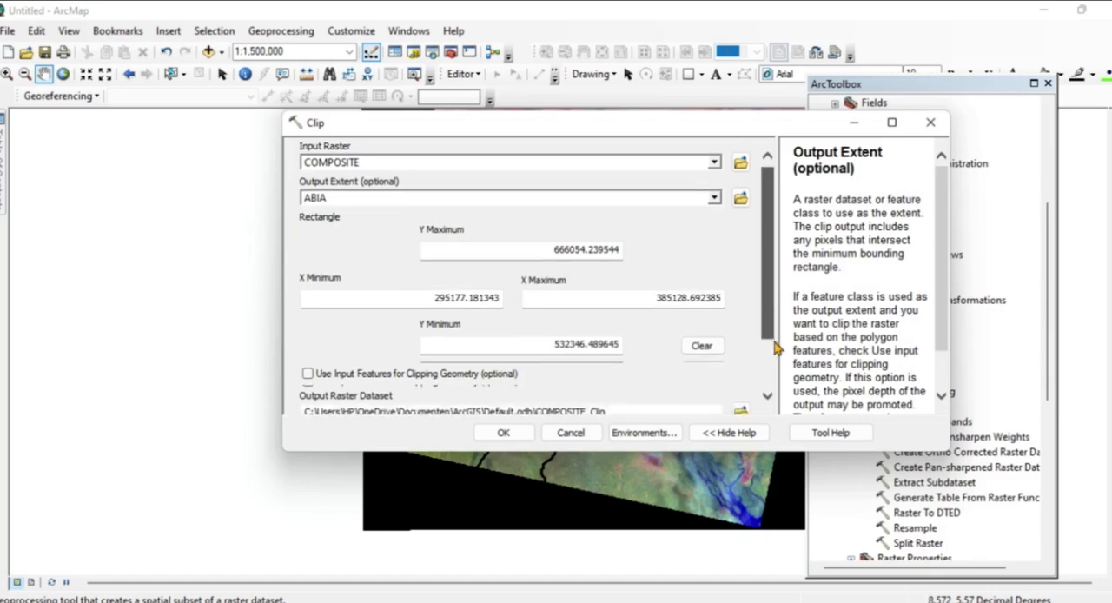
left_click(308, 308)
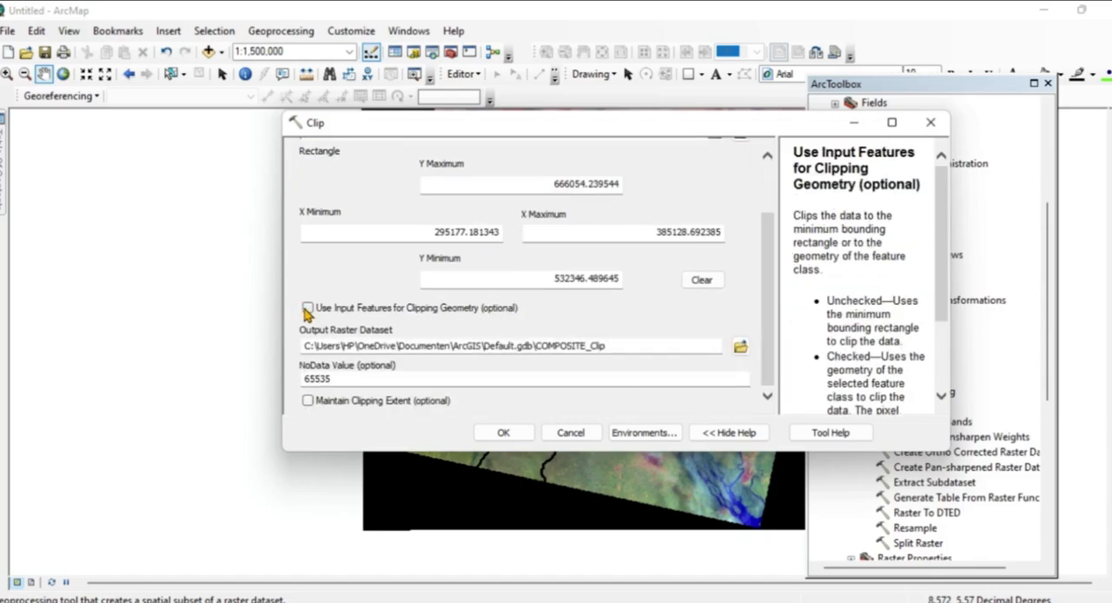
Save the clip output as CASE_STUDY inside LULC2010.gdb and run the Clip tool.
left_click(739, 348)
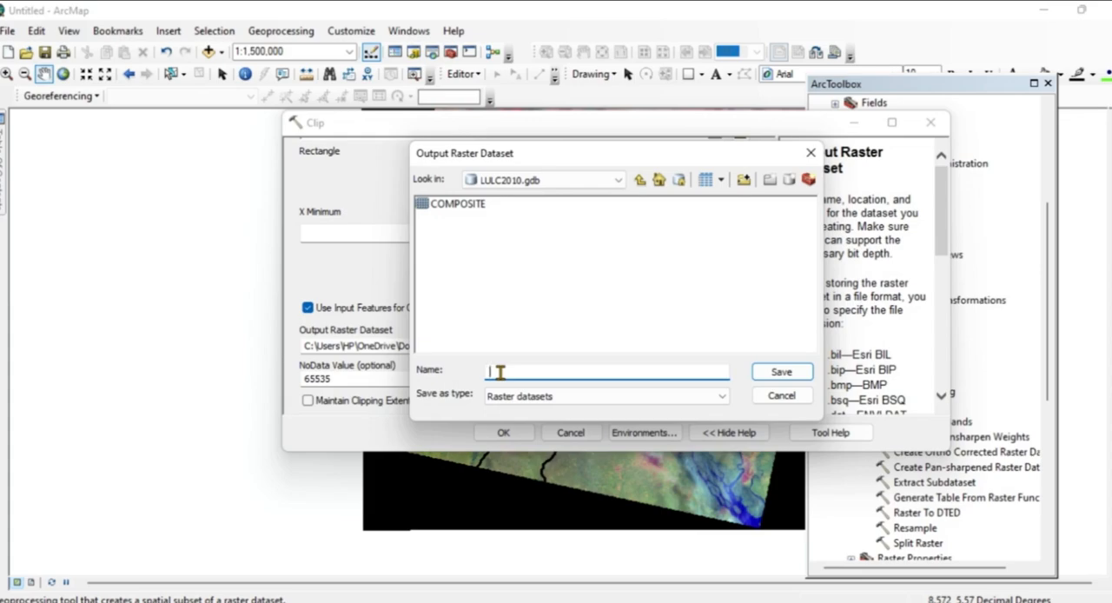
type("CASE_STUDY")
left_click(780, 374)
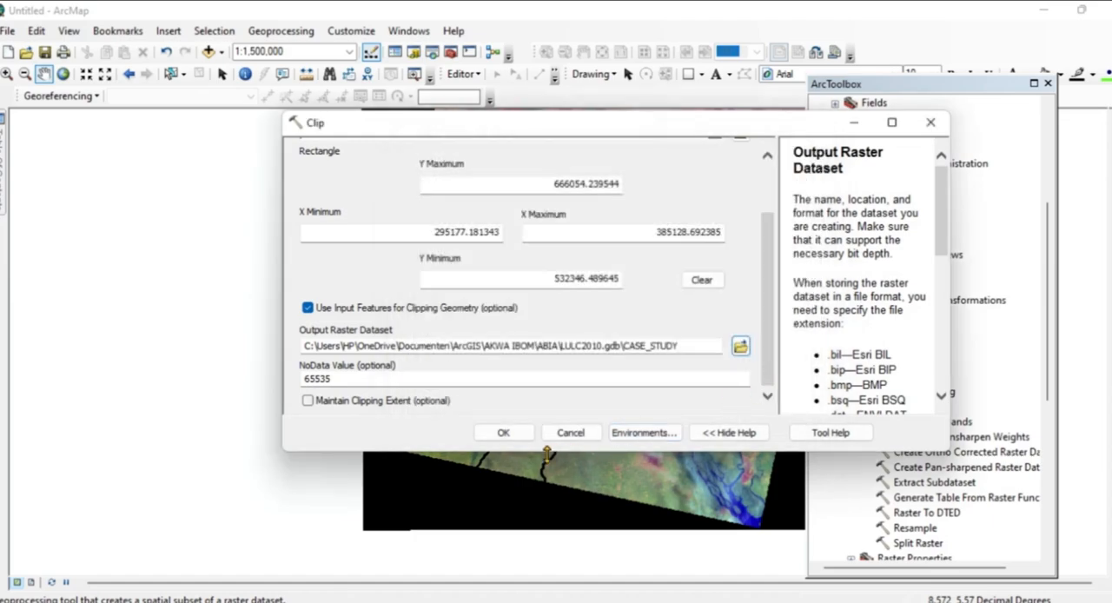
left_click(504, 434)
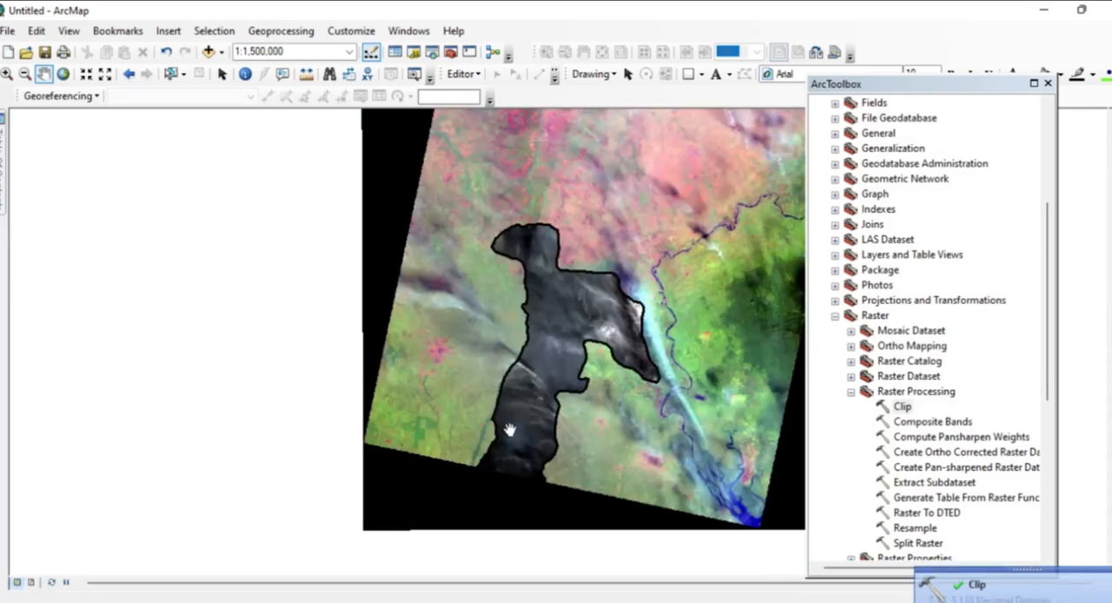
Hide the COMPOSITE layer and remove the LULC DEM folder with all its Landsat band layers from the data frame.
mouse_move(3, 201)
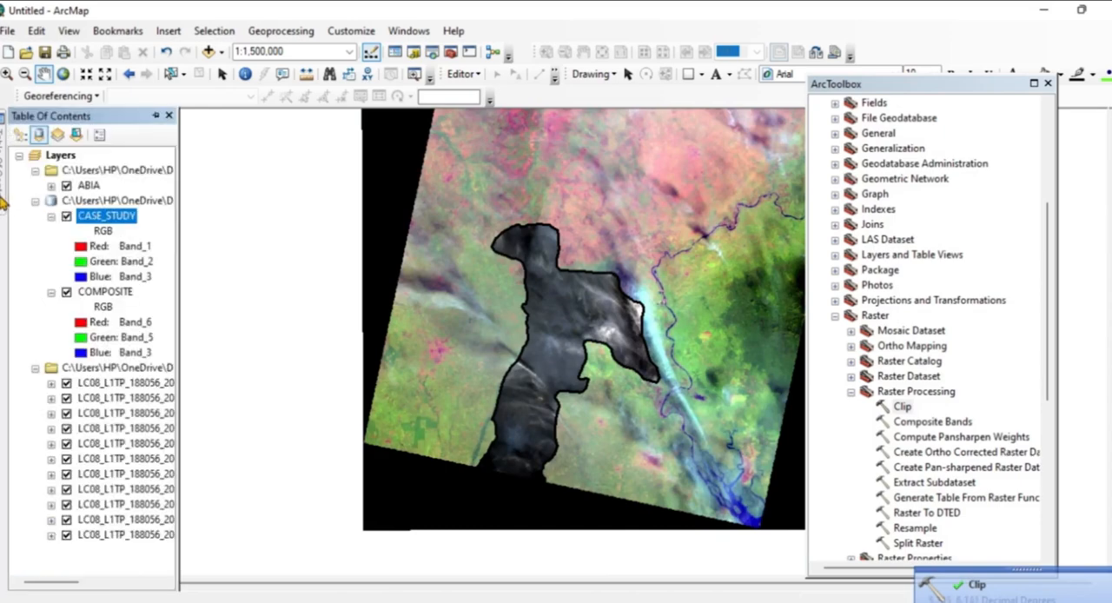
left_click(67, 292)
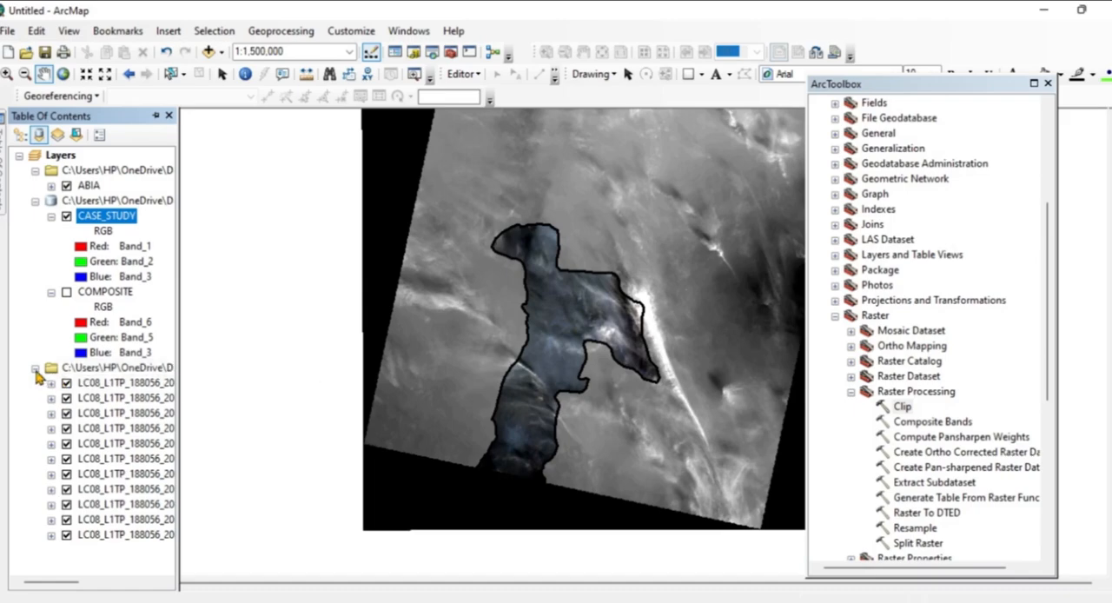
left_click(35, 368)
left_click(35, 370)
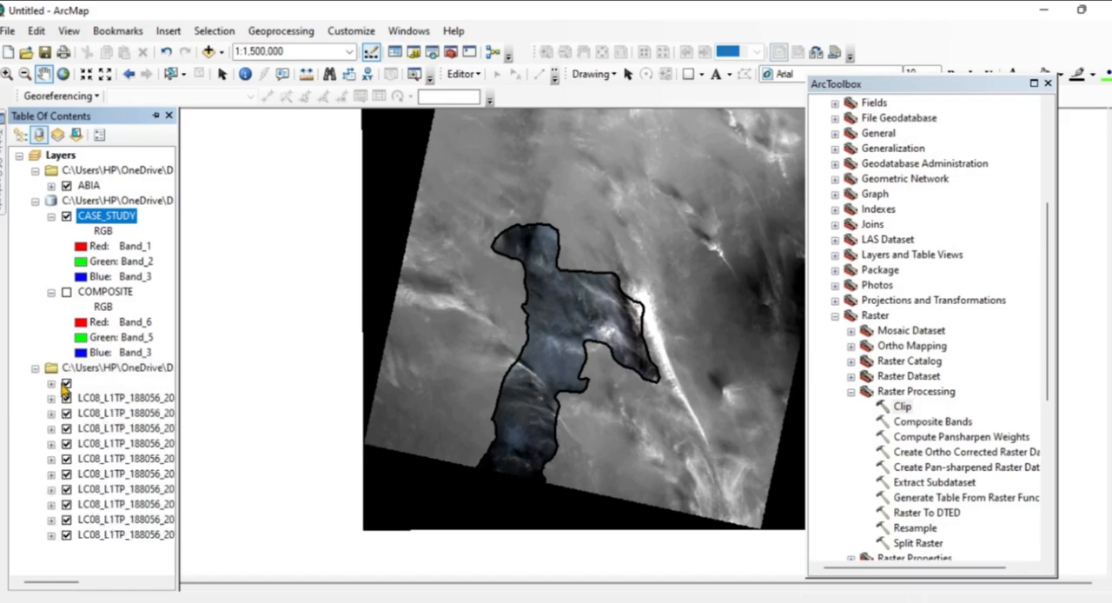
left_click(66, 383)
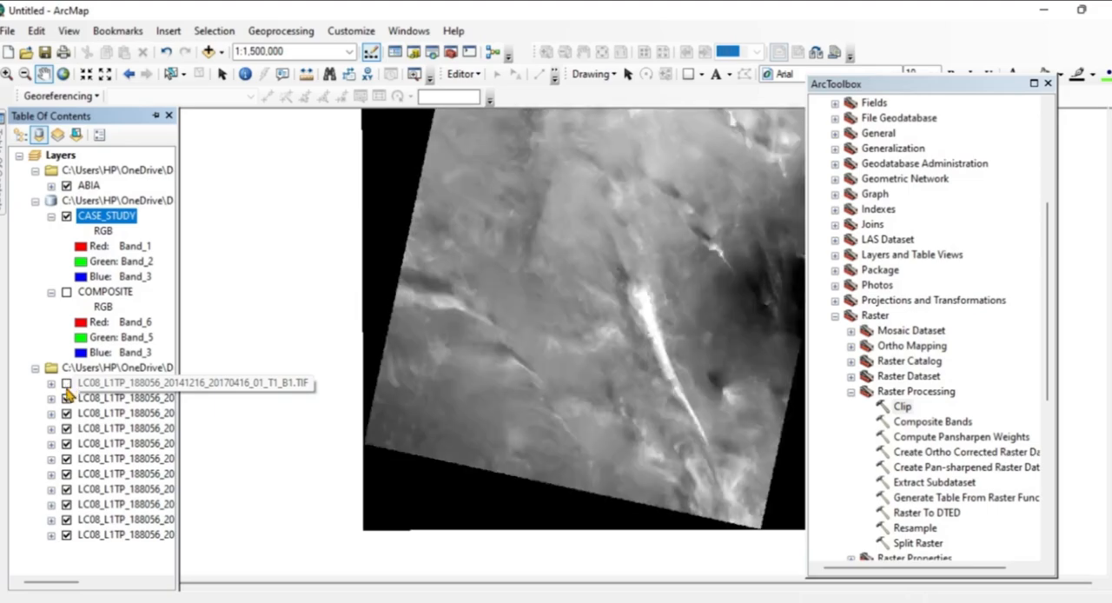
left_click(66, 398)
left_click(66, 413)
left_click(66, 429)
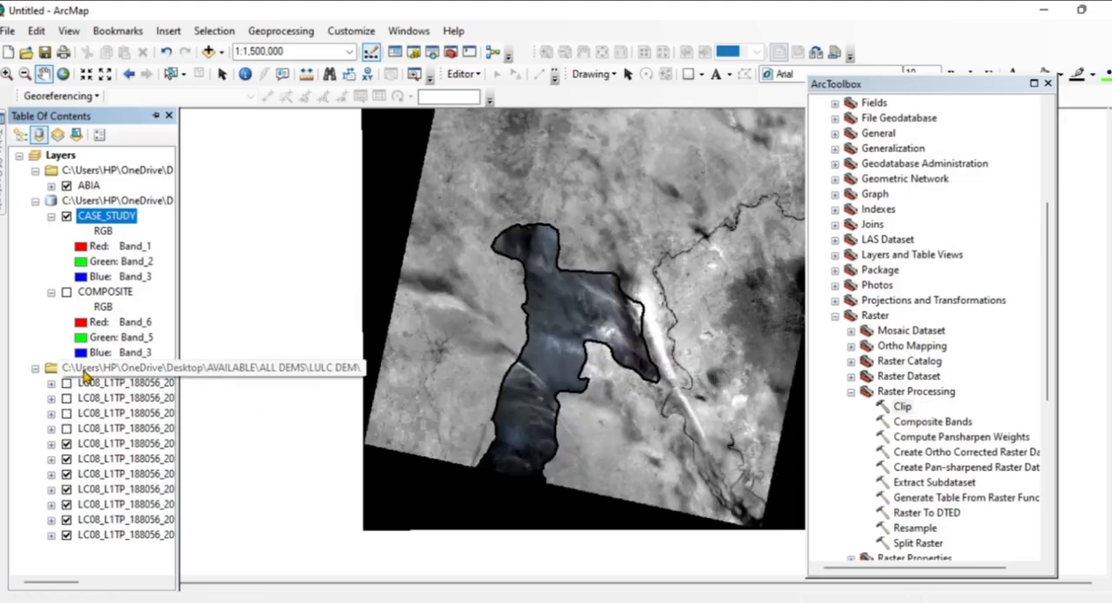
right_click(86, 372)
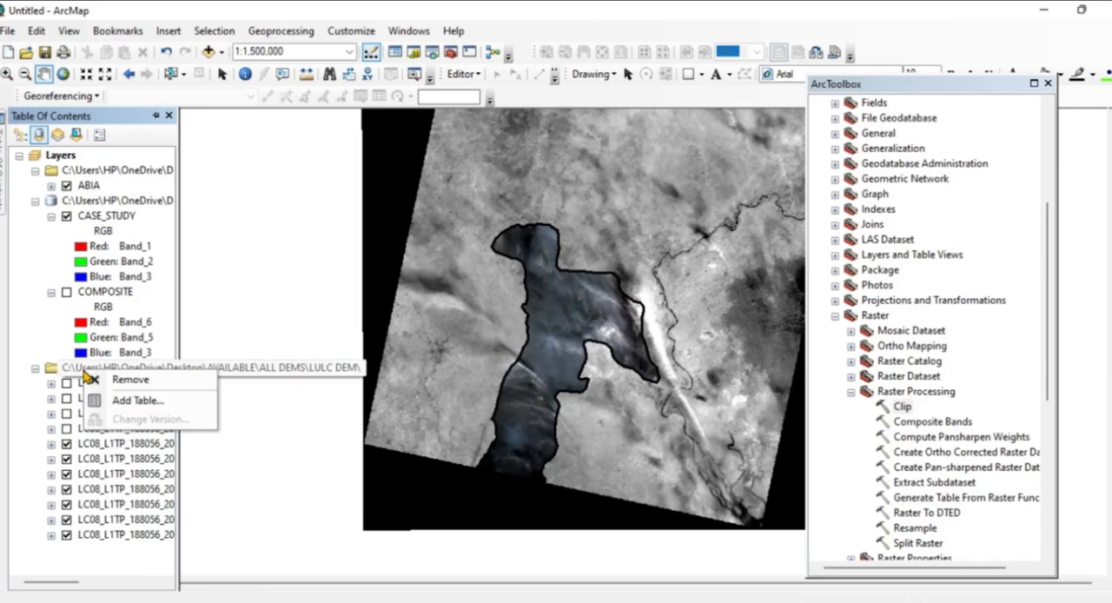
left_click(132, 382)
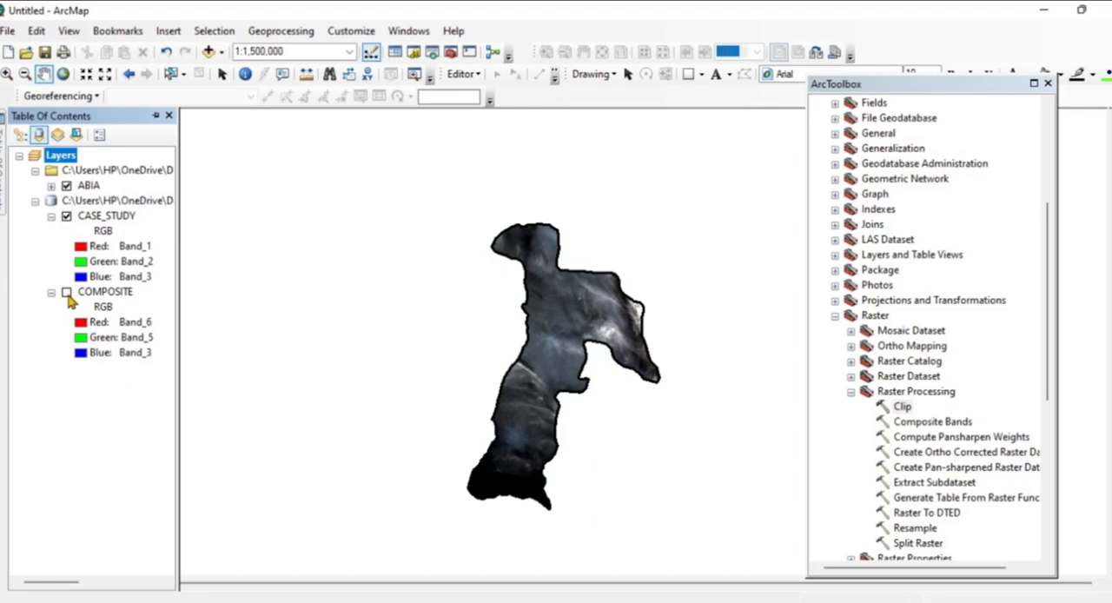
Display the CASE_STUDY raster with Band_6 as red, Band_5 as green and Band_3 as blue.
left_click(100, 231)
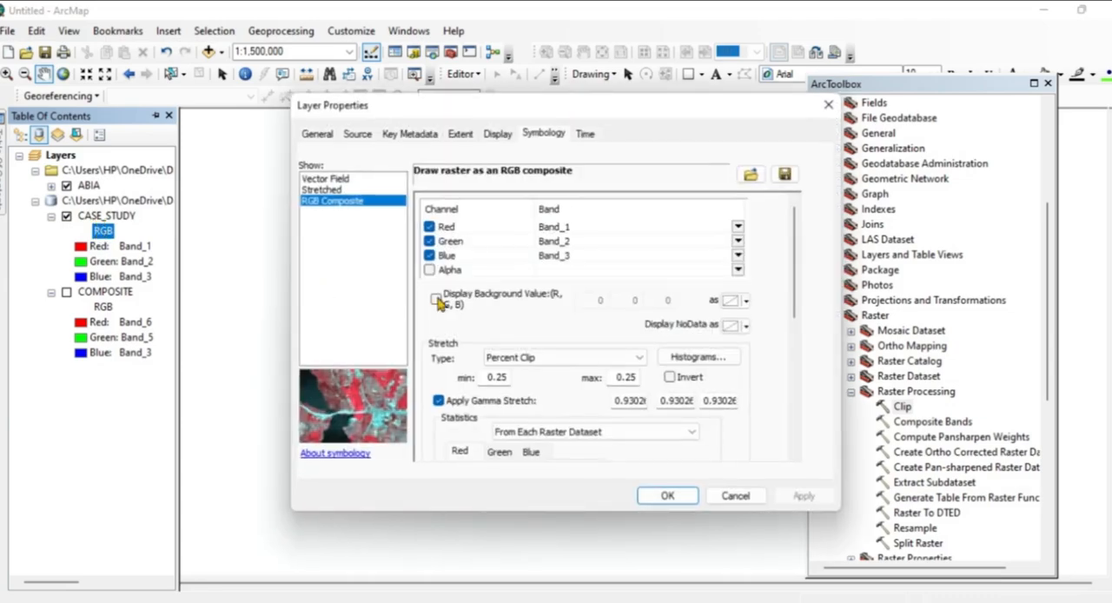
left_click(738, 227)
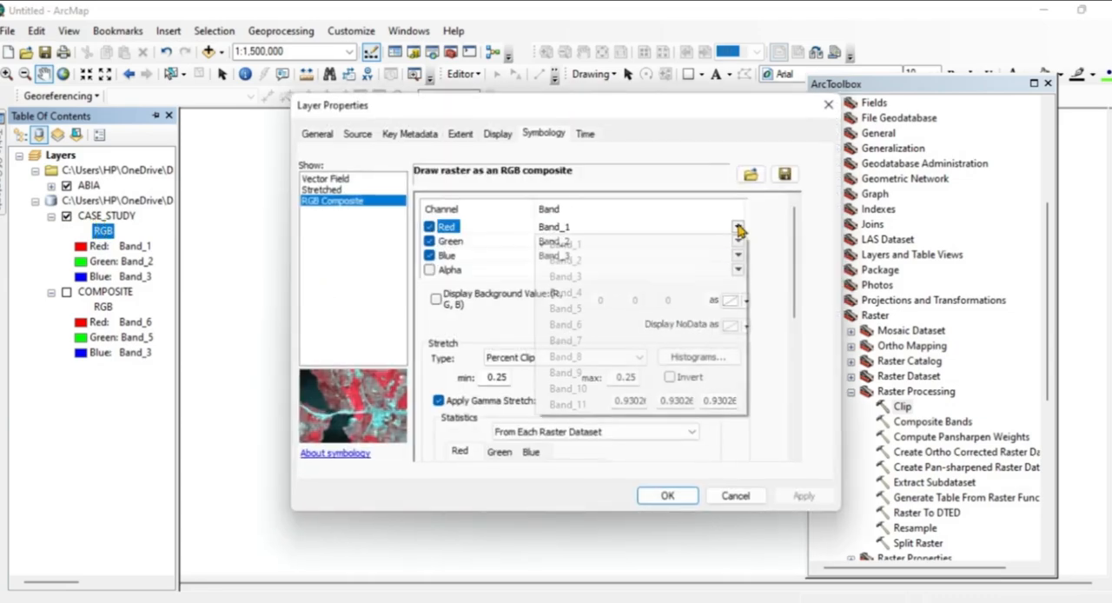
left_click(581, 324)
left_click(738, 241)
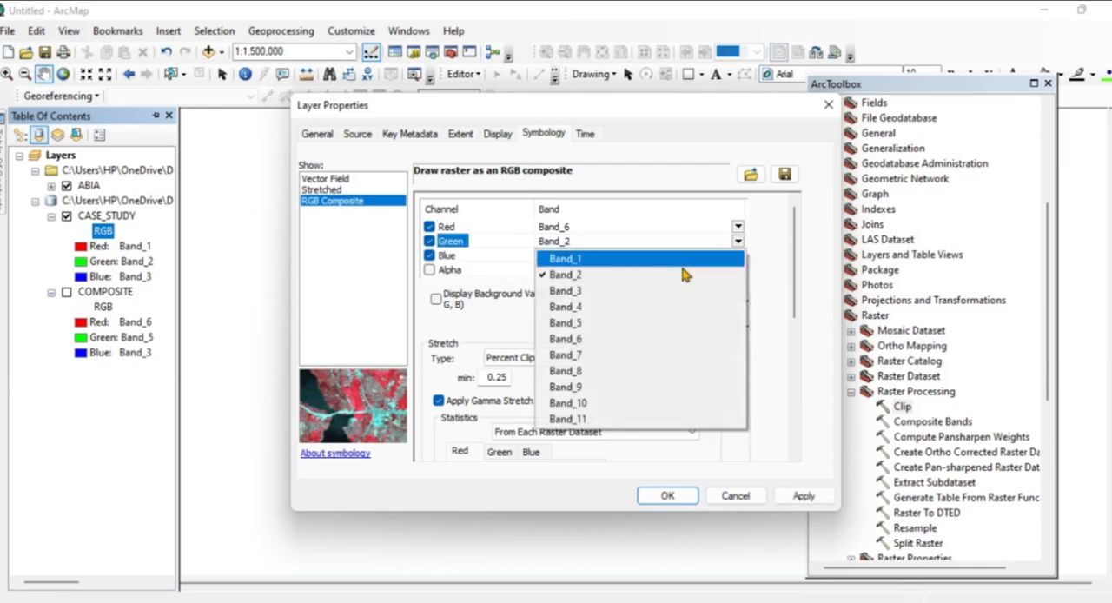
left_click(580, 325)
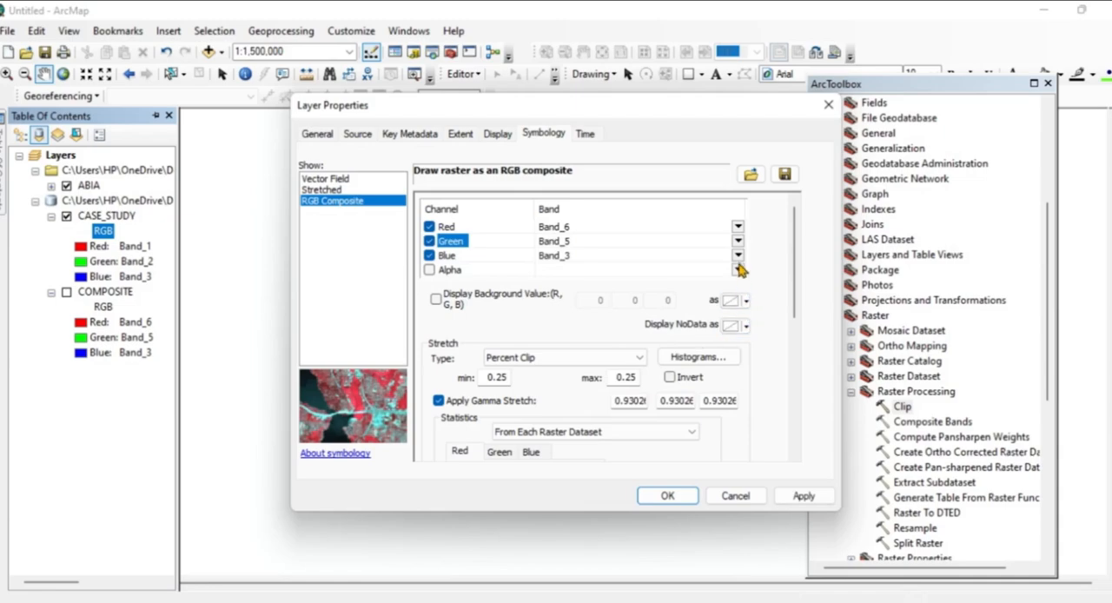
left_click(802, 496)
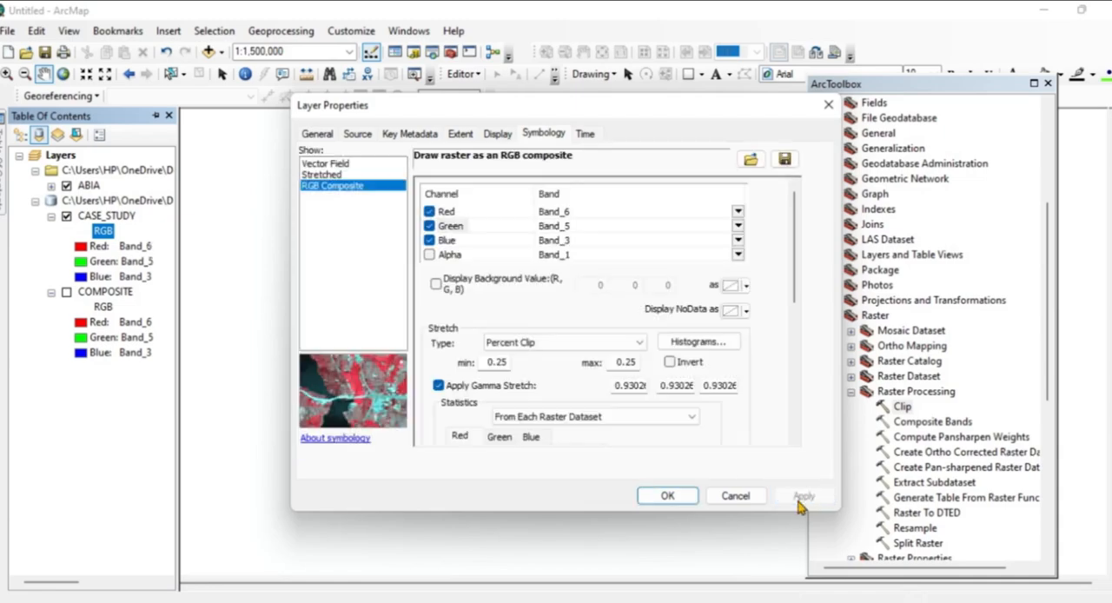
left_click(667, 496)
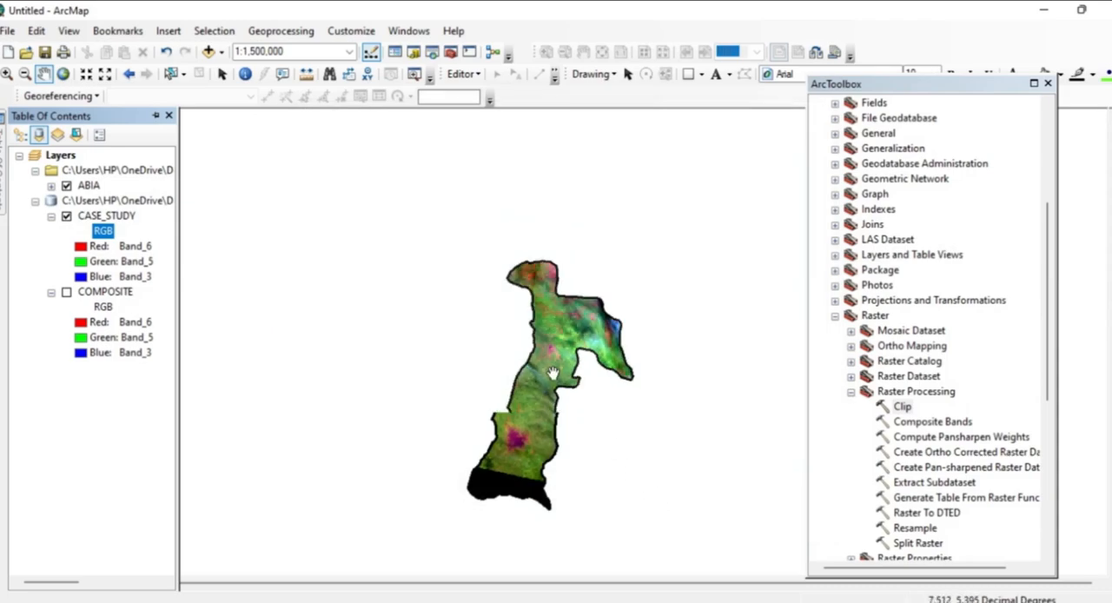
Examine the recoloured CASE_STUDY raster within the ABIA boundary, both in detail and as a whole.
scroll(552, 373, "up", 4)
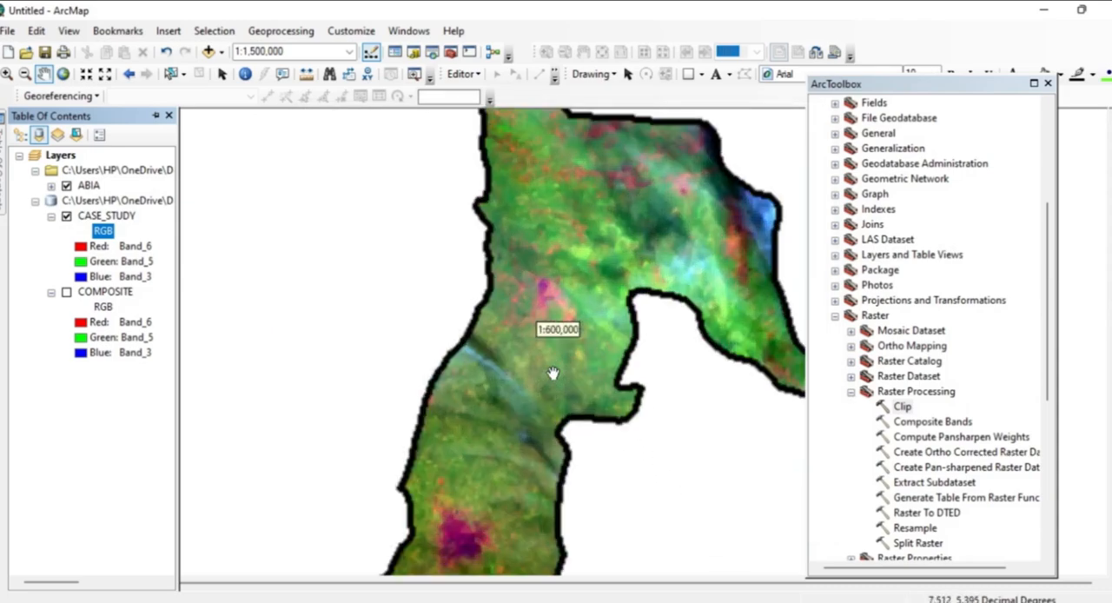
scroll(553, 374, "down", 1)
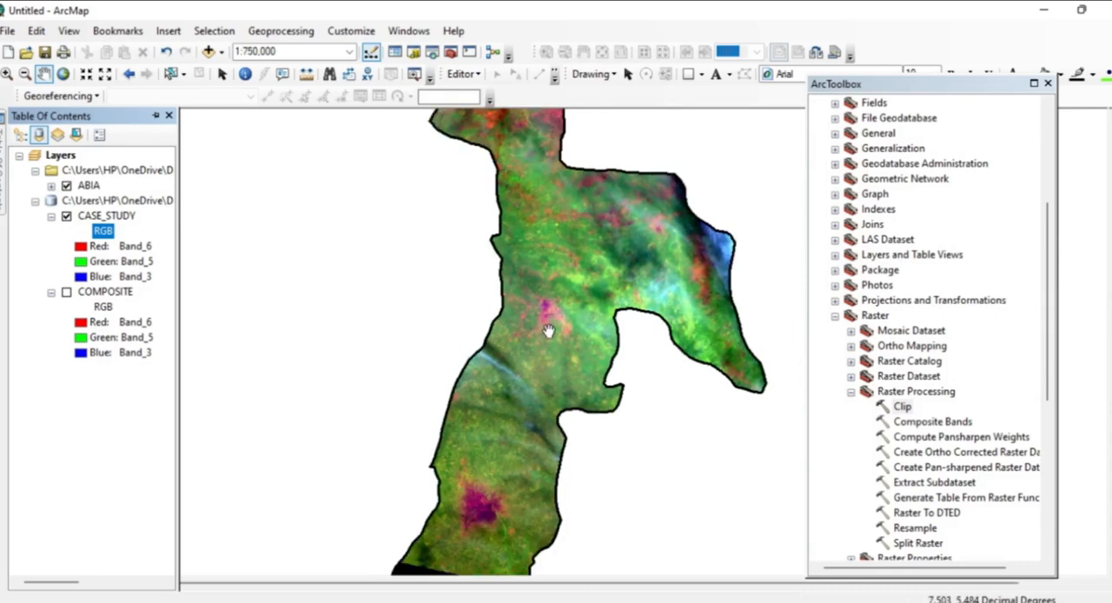
scroll(548, 328, "down", 1)
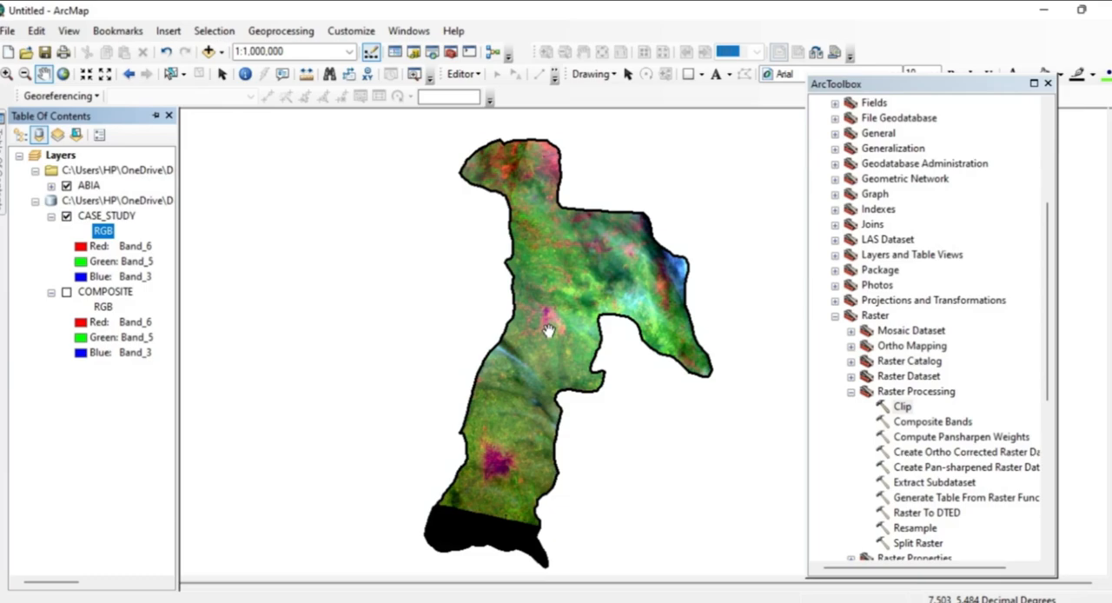
scroll(548, 331, "down", 1)
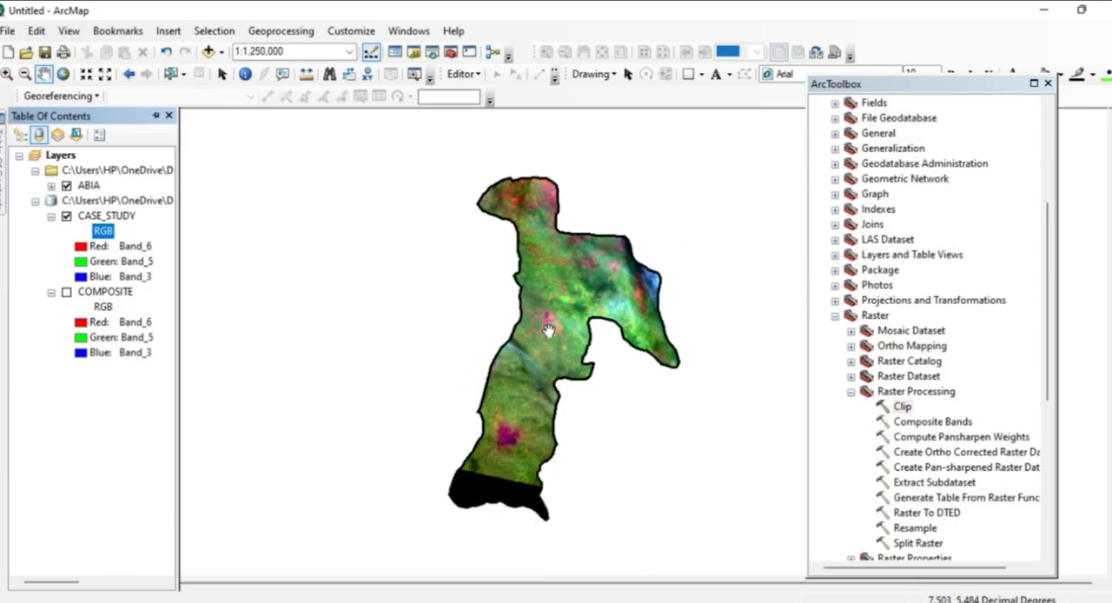
scroll(548, 330, "up", 1)
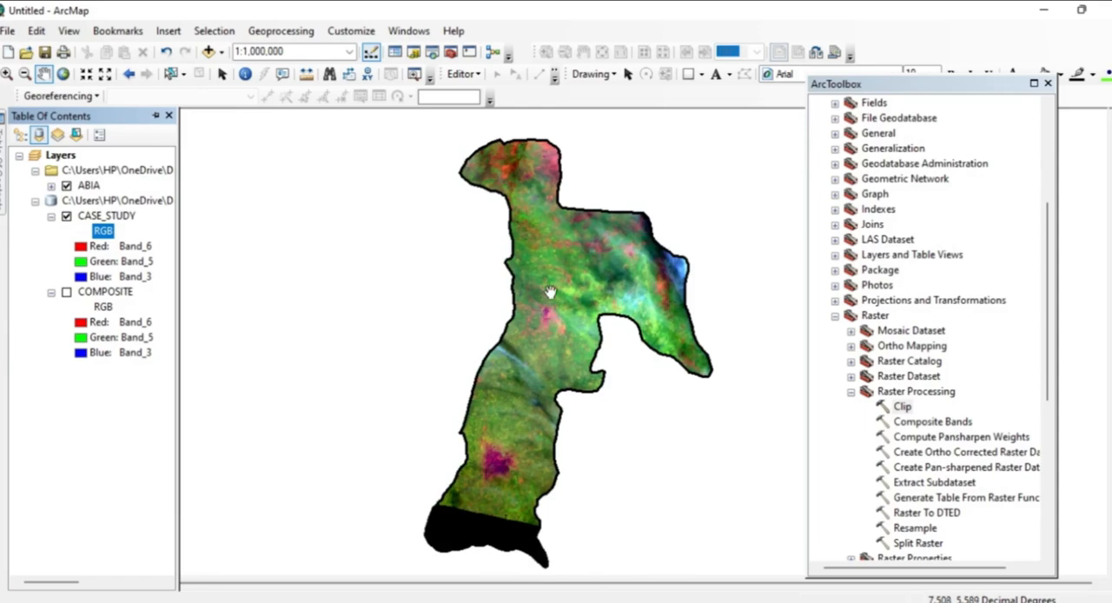
scroll(555, 271, "up", 1)
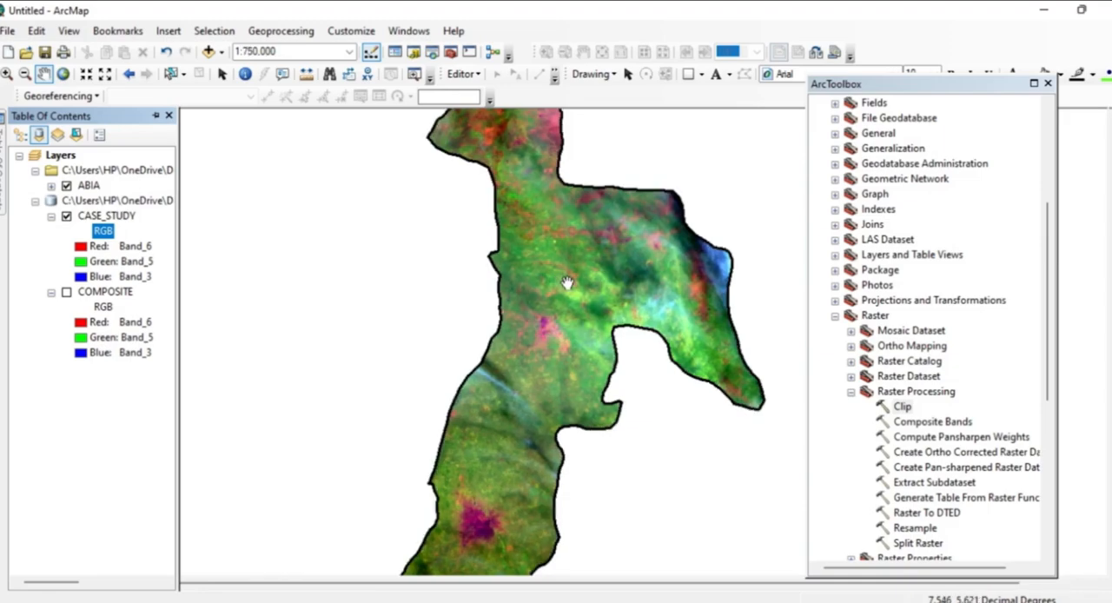
scroll(566, 282, "down", 1)
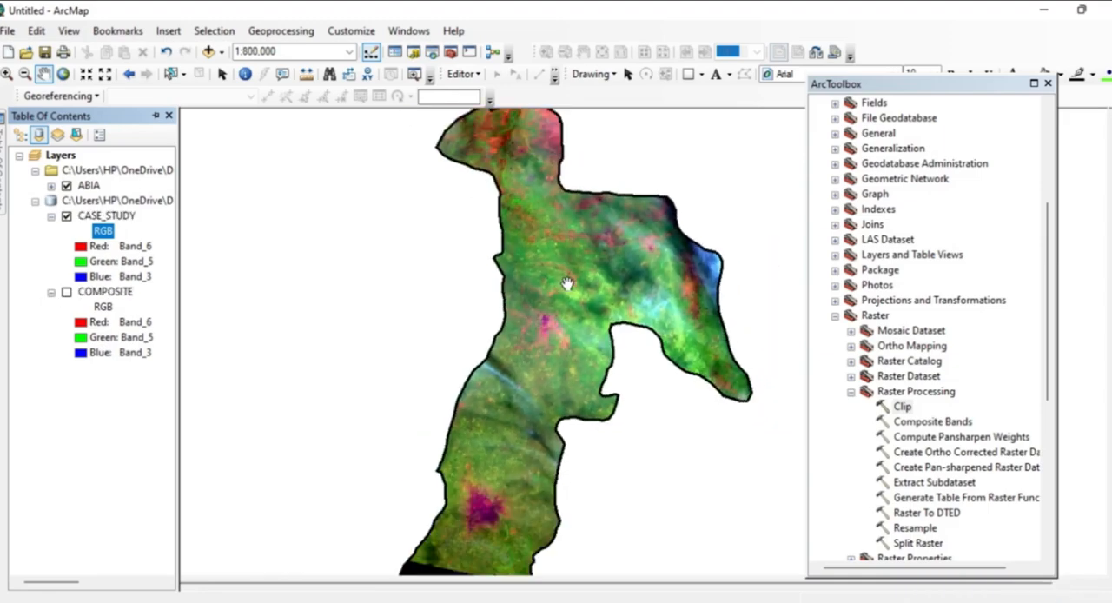
scroll(566, 283, "down", 2)
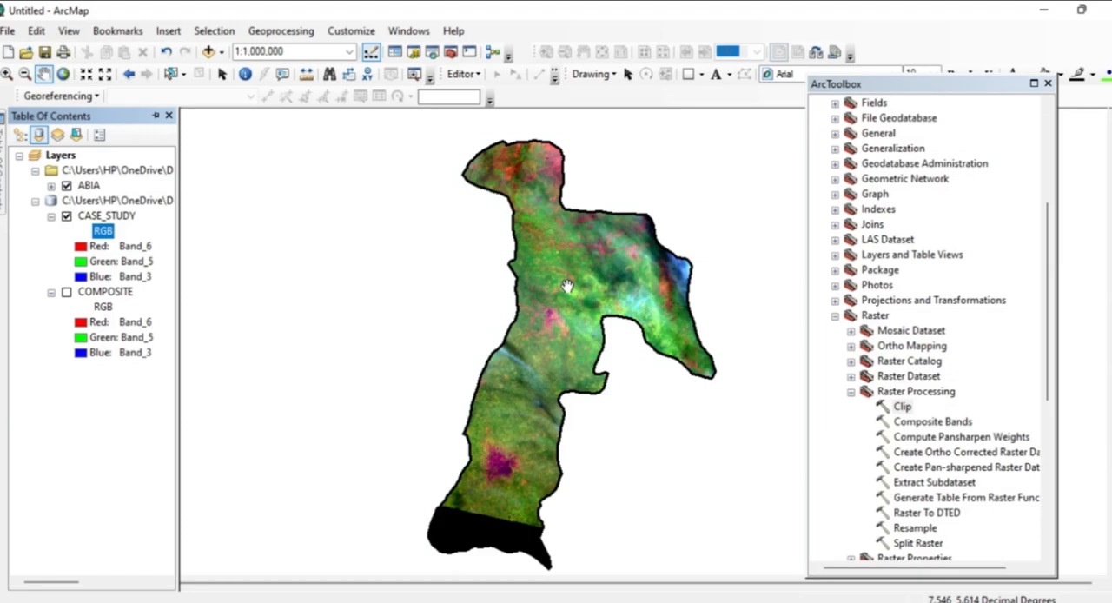
Close the ArcToolbox window and place the Training Sample Manager over the empty area east of the raster.
left_click(1049, 84)
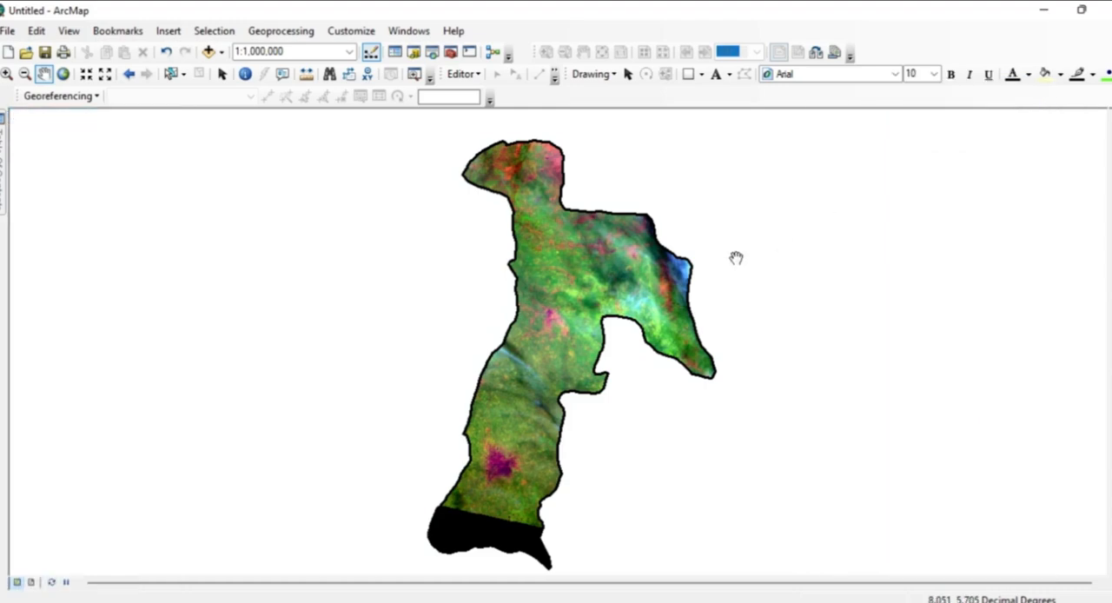
scroll(594, 306, "up", 2)
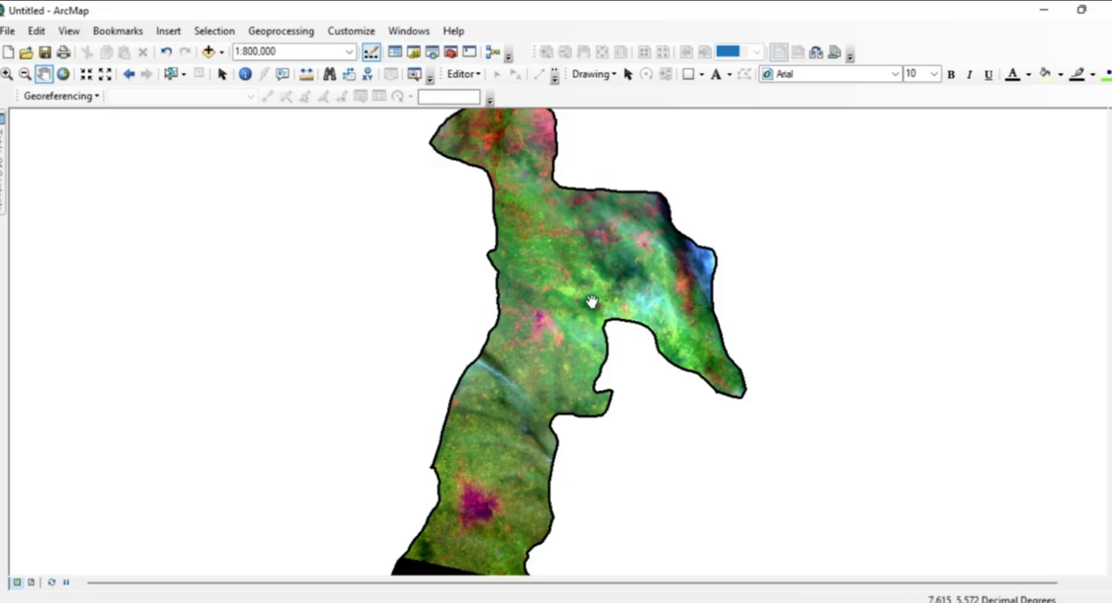
scroll(592, 302, "up", 1)
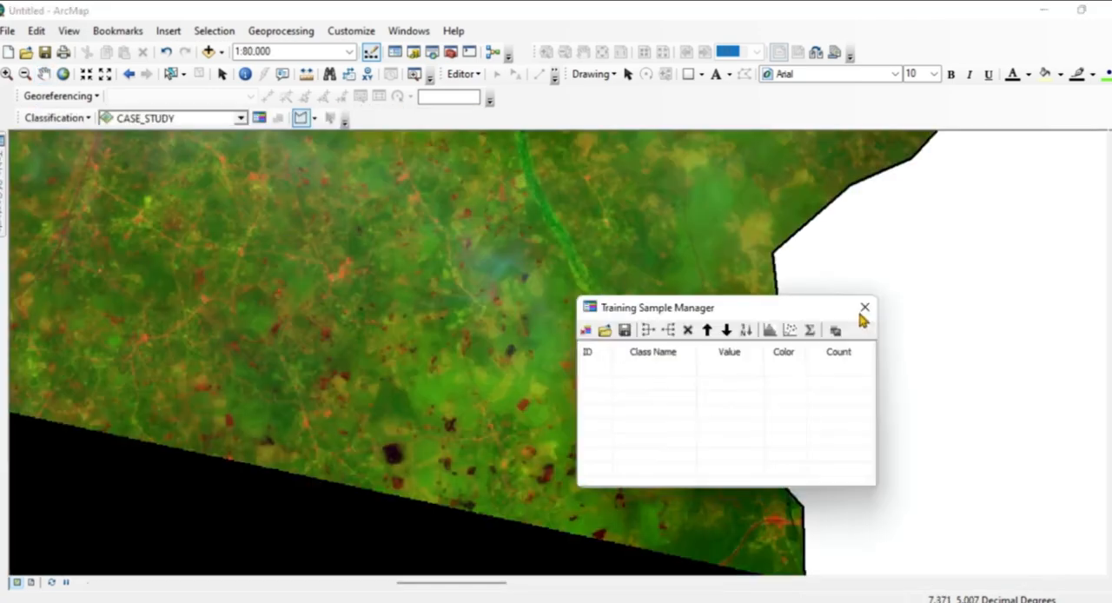
left_click_drag(861, 312, 1032, 297)
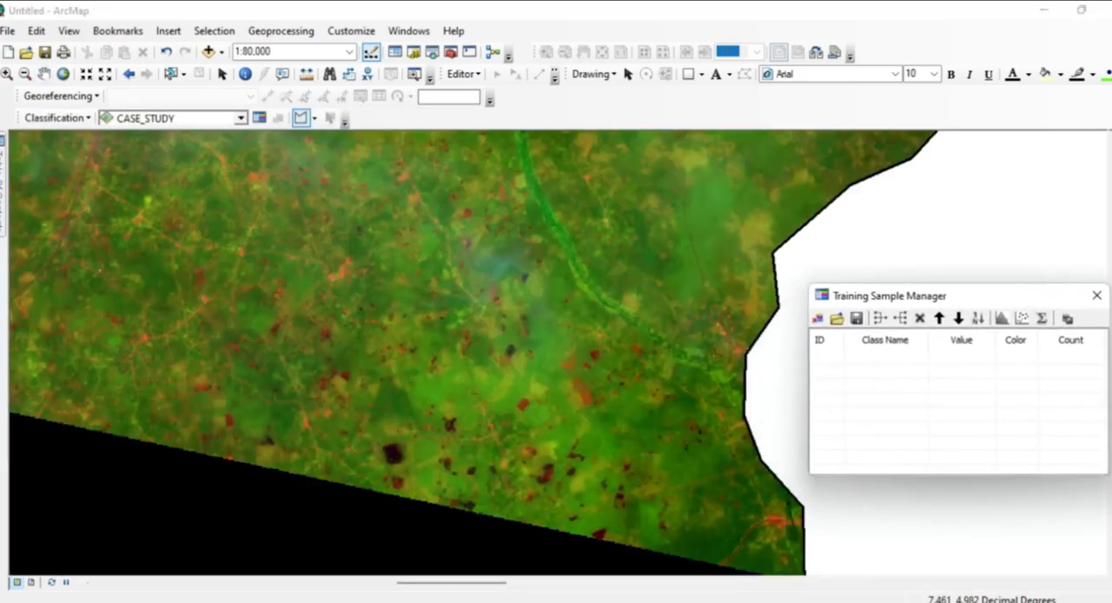
Draw three polygon training samples of about 65 to 95 pixels on dark green patches in the raster's southern part, on both sides of the river.
left_click(278, 411)
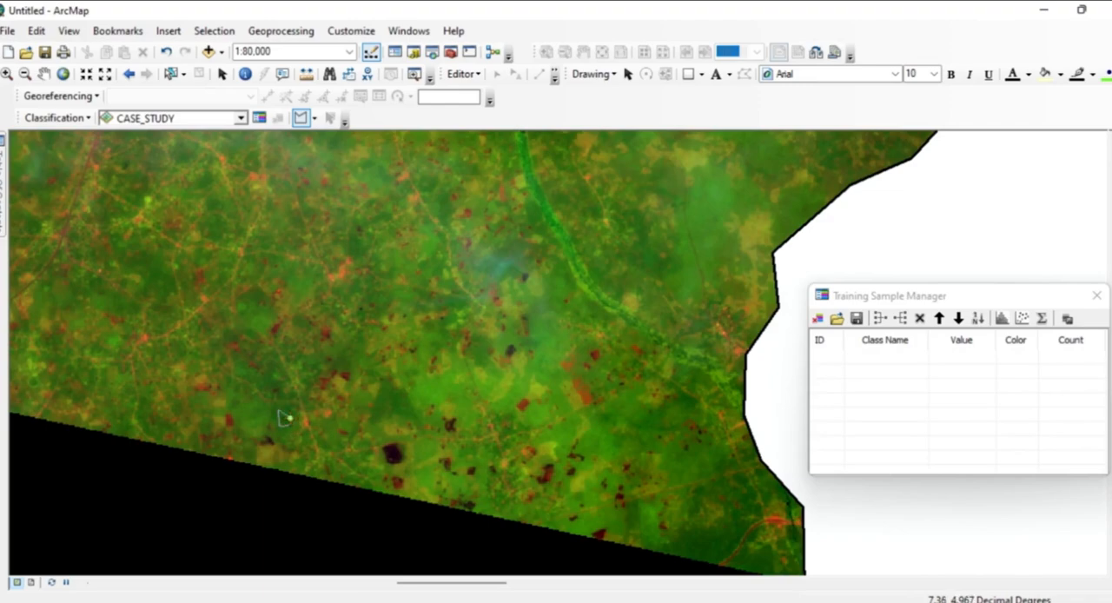
double_click(287, 419)
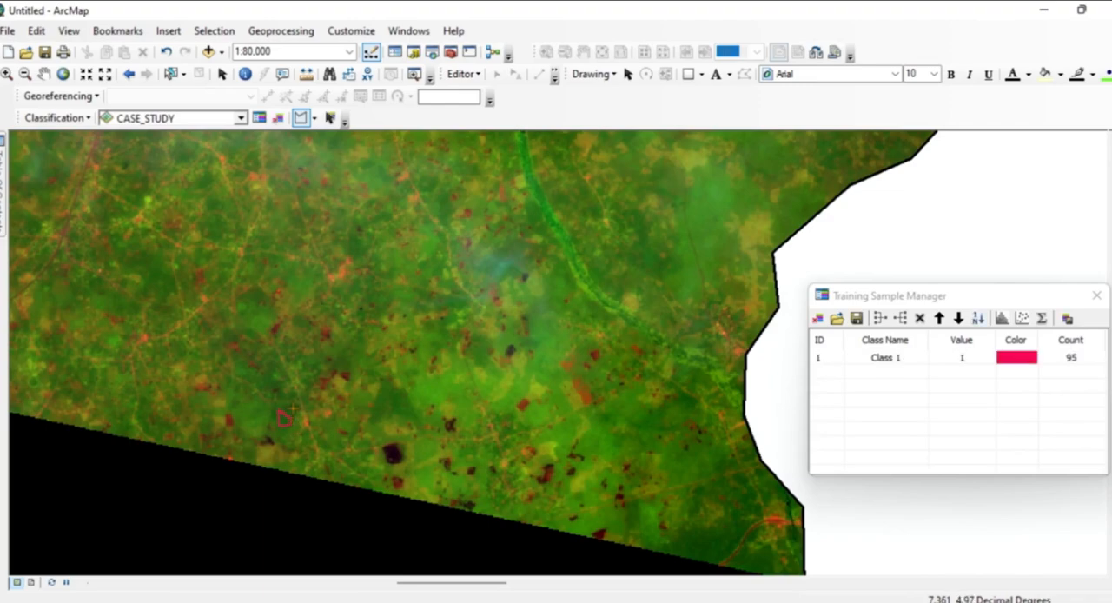
left_click(147, 275)
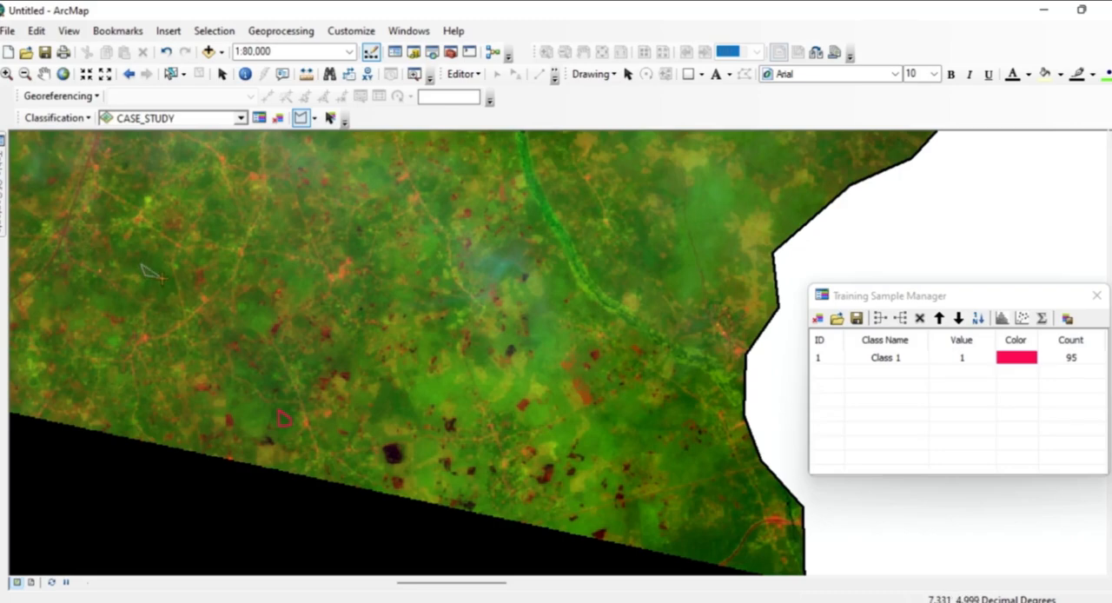
double_click(159, 276)
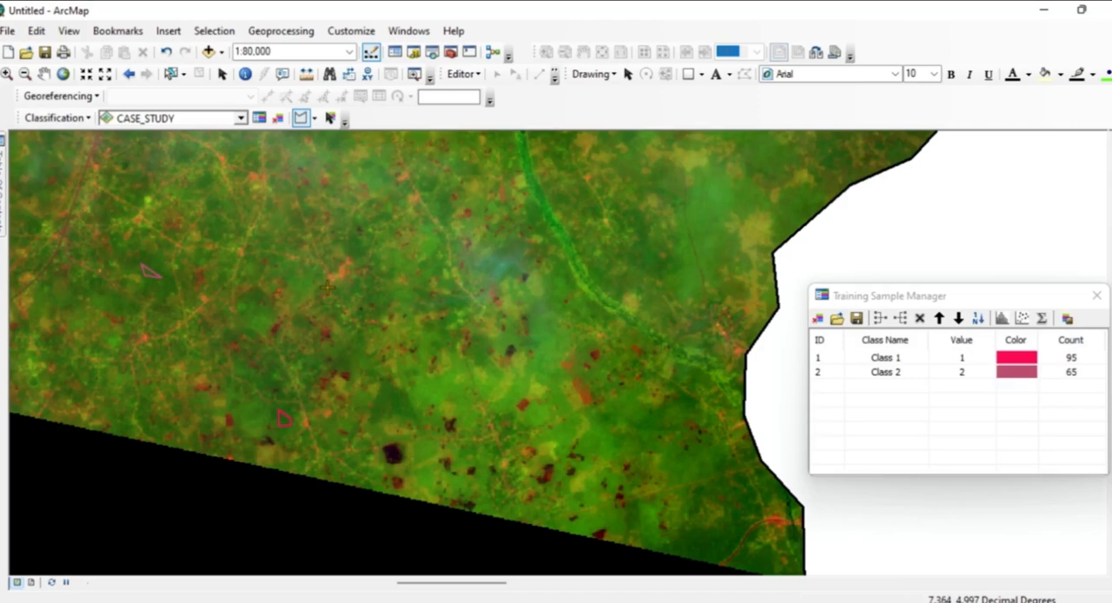
left_click(637, 258)
left_click(636, 260)
left_click(651, 265)
double_click(651, 265)
Draw two polygon training samples of about 62 and 114 pixels on green patches near the raster's southwestern boundary.
left_click(43, 74)
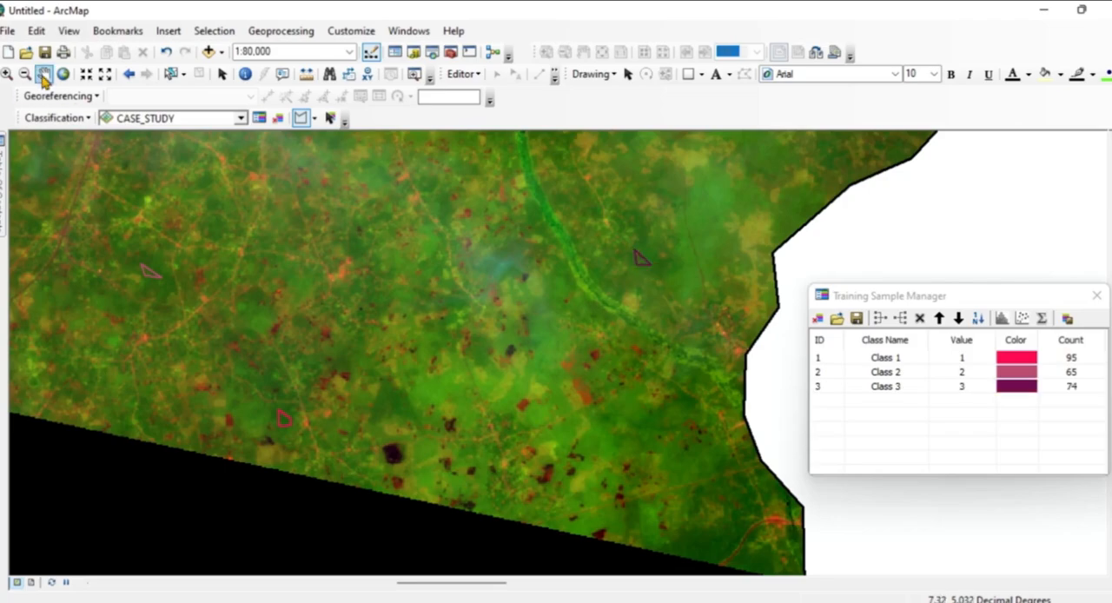
left_click_drag(240, 246, 492, 440)
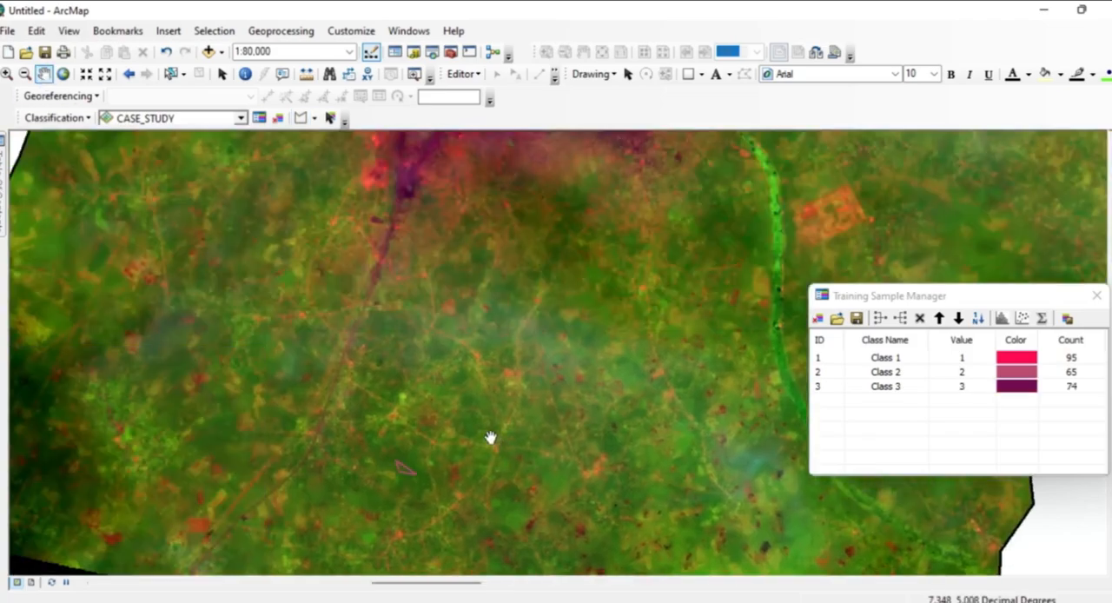
left_click(239, 325)
left_click_drag(239, 325, 409, 292)
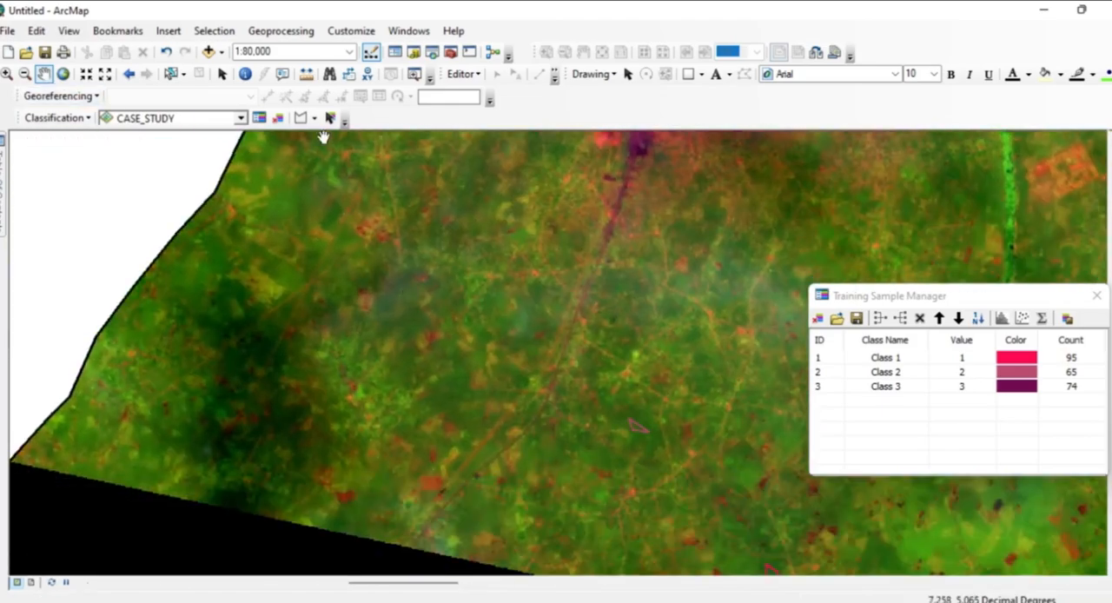
left_click(317, 123)
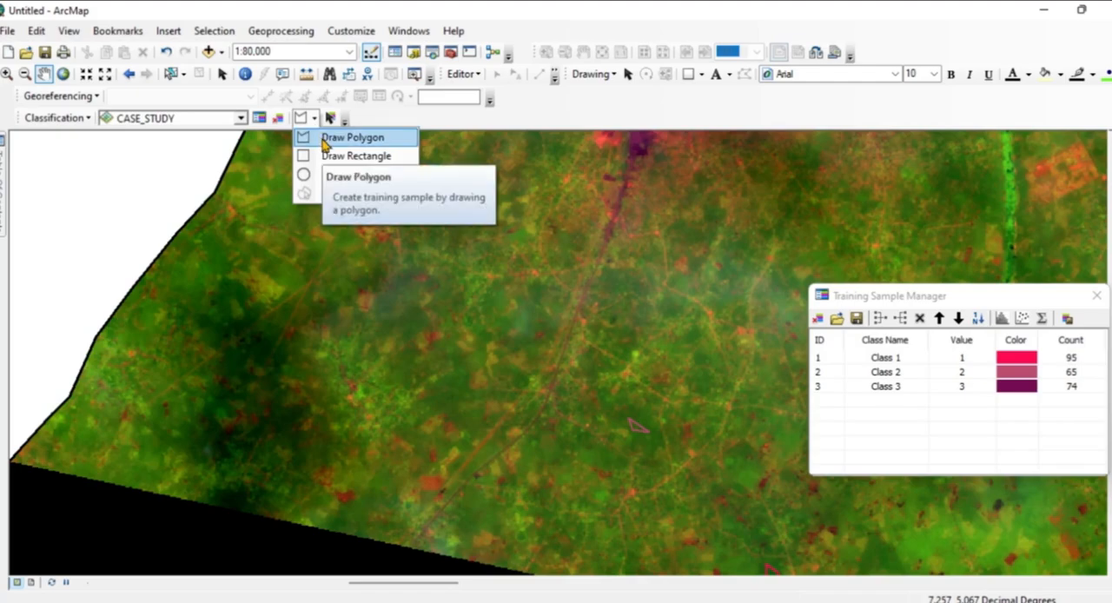
left_click(327, 144)
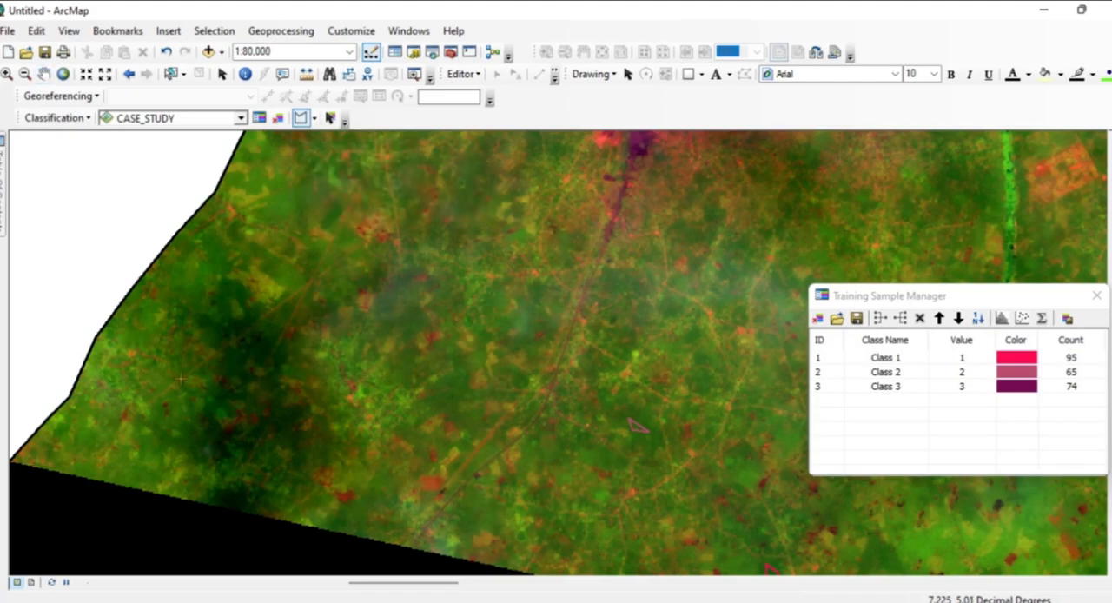
left_click(265, 266)
left_click(289, 275)
double_click(272, 274)
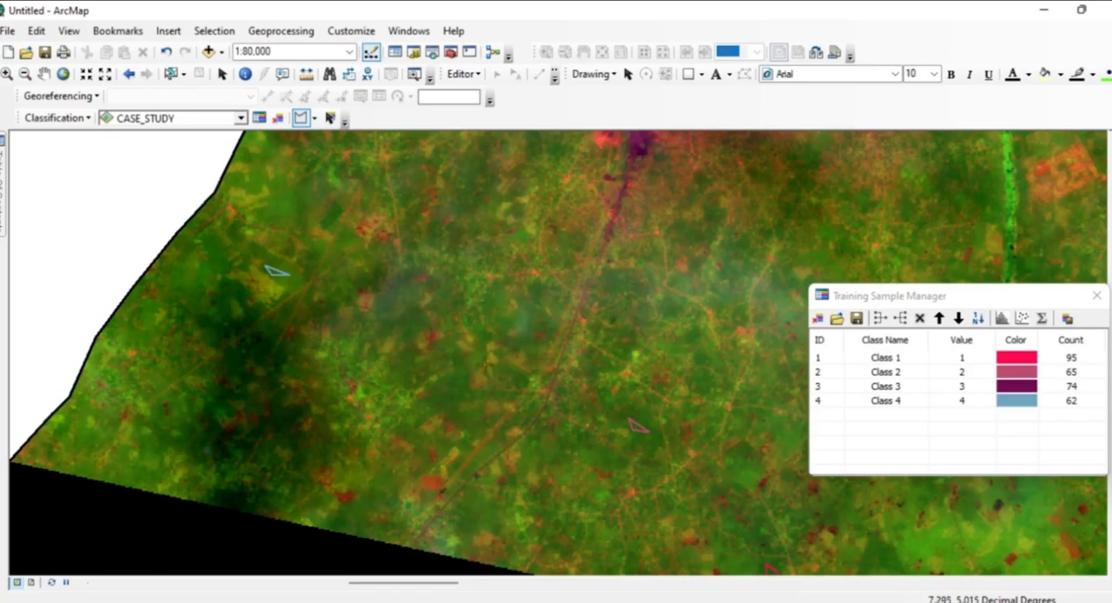
double_click(445, 410)
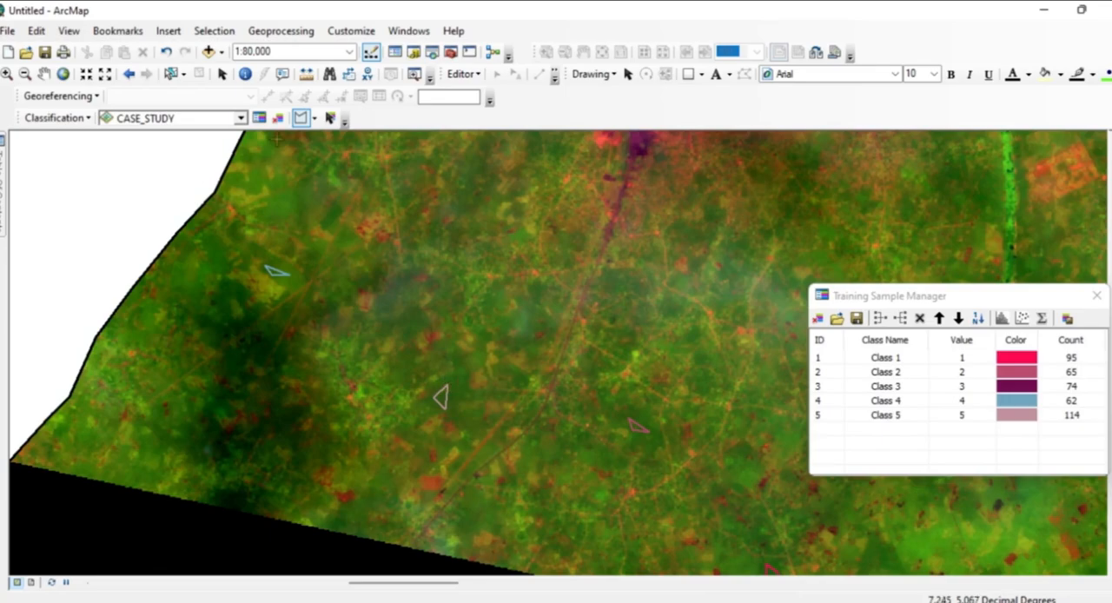
Draw two polygon training samples of about 86 and 50 pixels on green patches between the western boundary and the purple area.
left_click(44, 74)
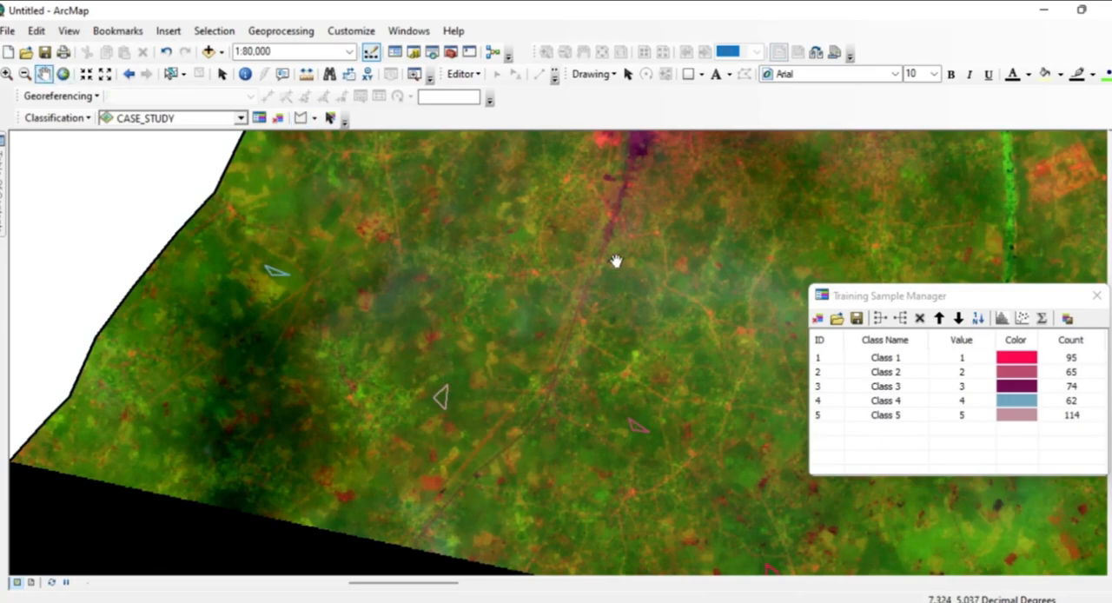
left_click_drag(616, 259, 571, 473)
left_click_drag(596, 272, 572, 478)
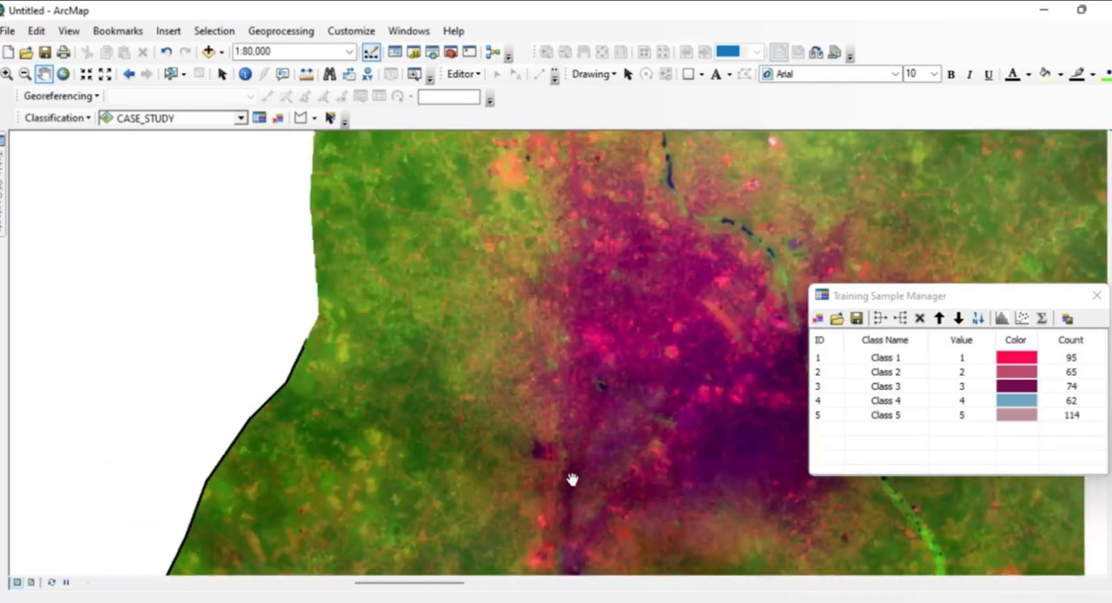
left_click_drag(473, 224, 435, 363)
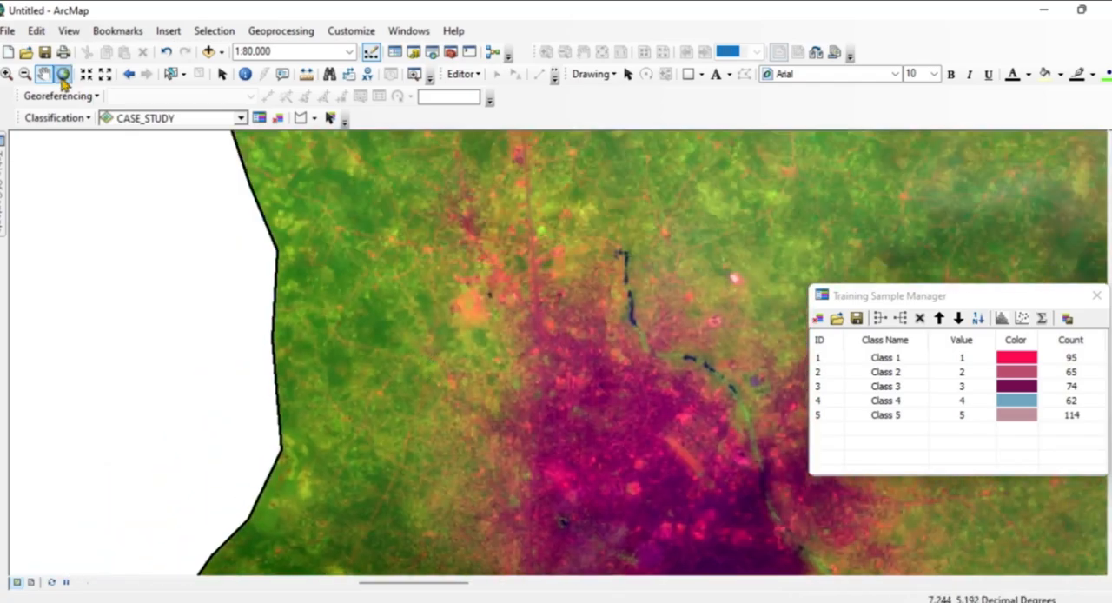
left_click(301, 117)
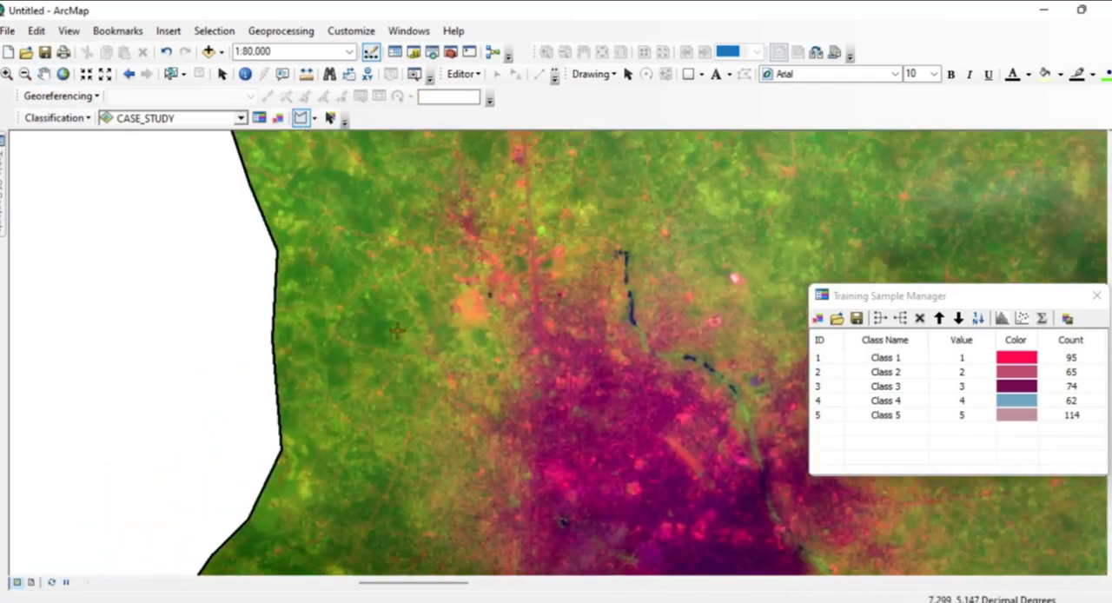
left_click(363, 330)
left_click(377, 336)
double_click(377, 336)
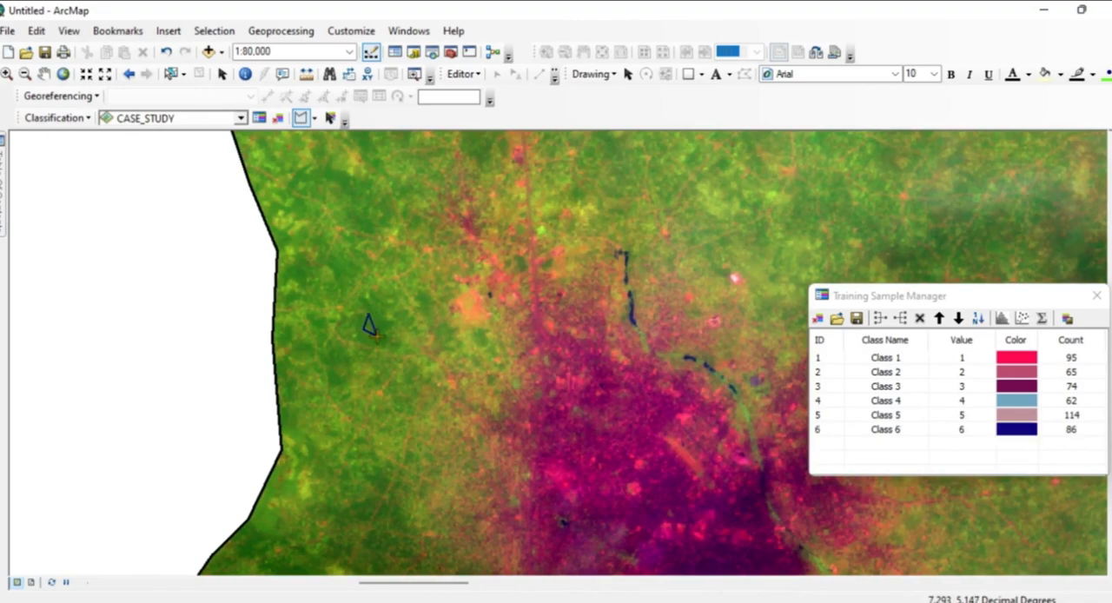
left_click(330, 173)
left_click(342, 181)
double_click(346, 175)
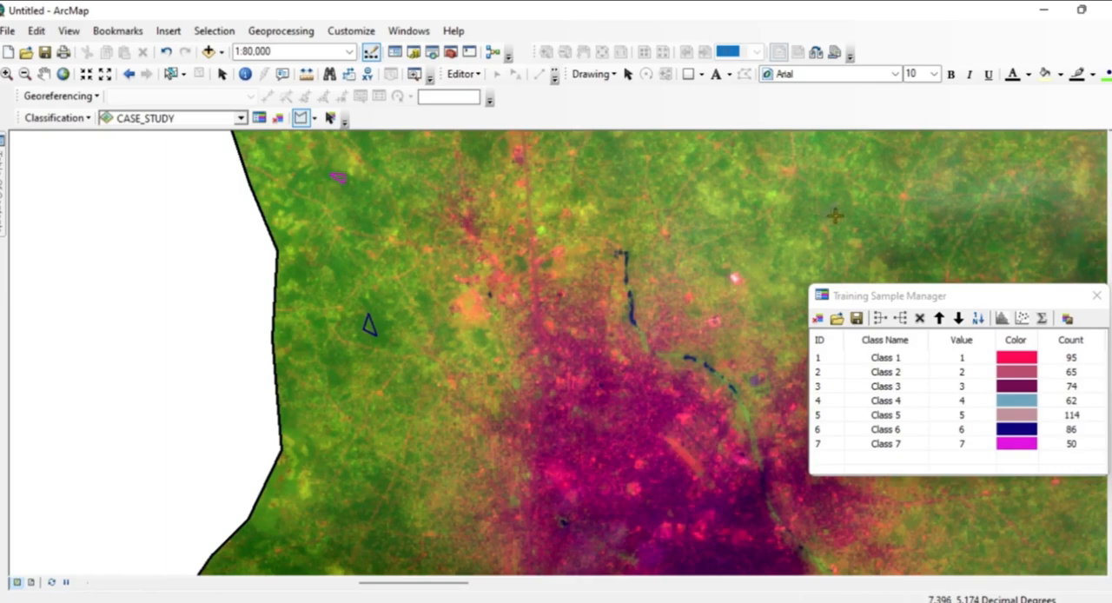
Draw a polygon training sample of about 95 pixels on the green area northeast of the purple built-up area.
left_click(826, 215)
left_click(835, 203)
double_click(846, 214)
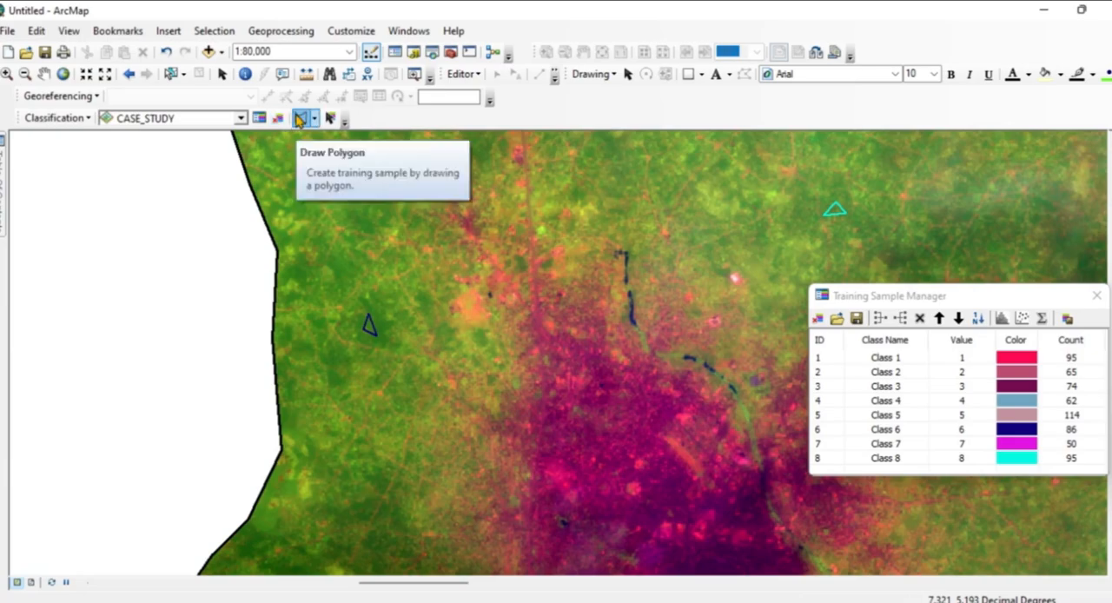
Draw two small polygon training samples on green patches farther north, between the western boundary and the hazy blue-green area.
left_click(44, 74)
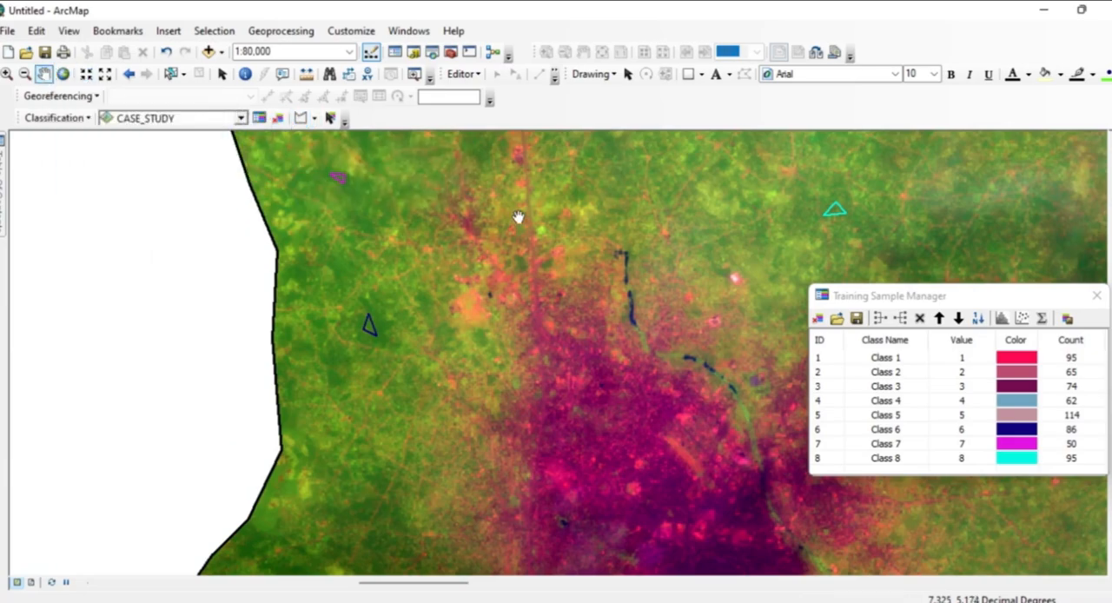
left_click_drag(518, 216, 500, 543)
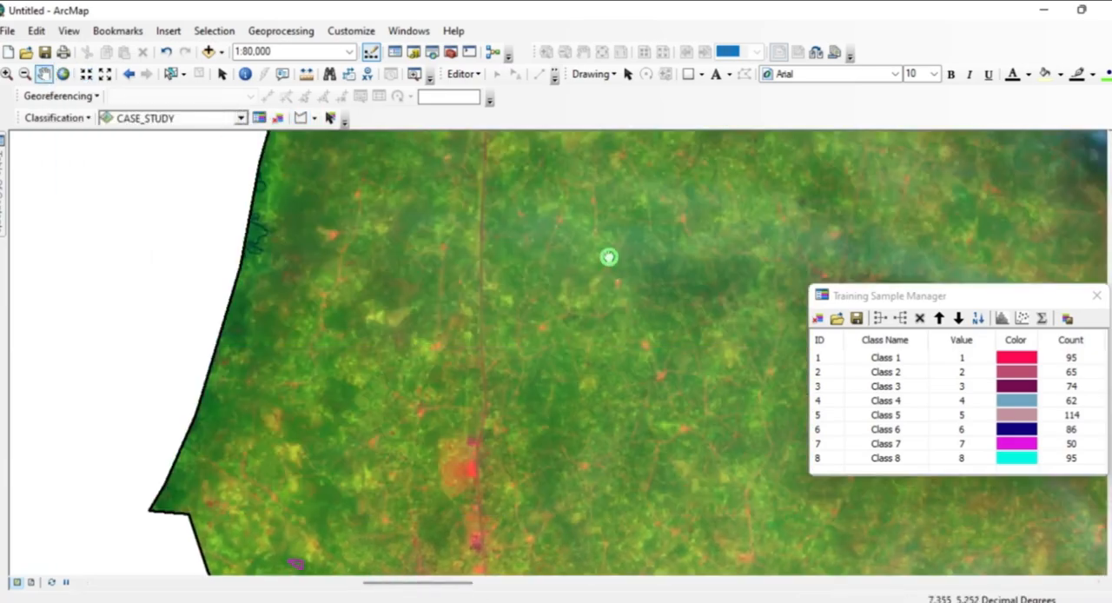
left_click_drag(609, 257, 455, 502)
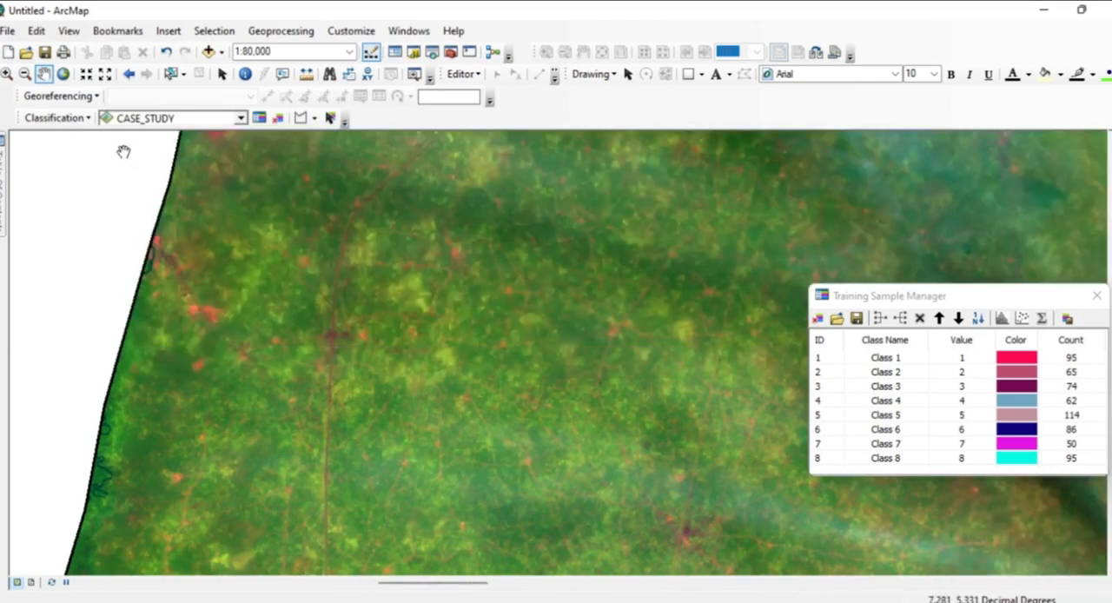
left_click(302, 119)
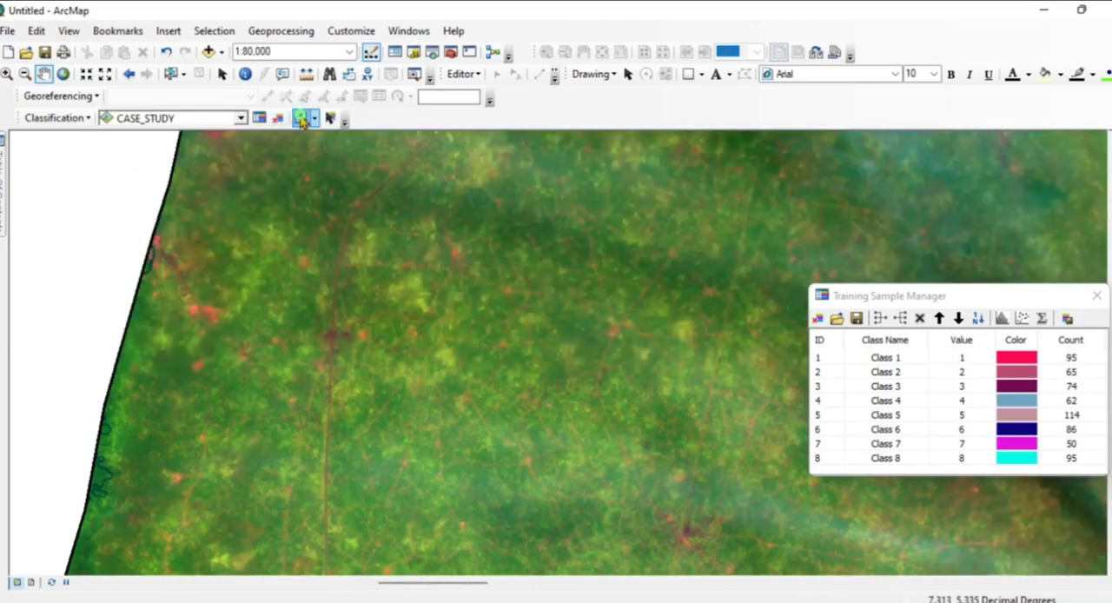
double_click(596, 351)
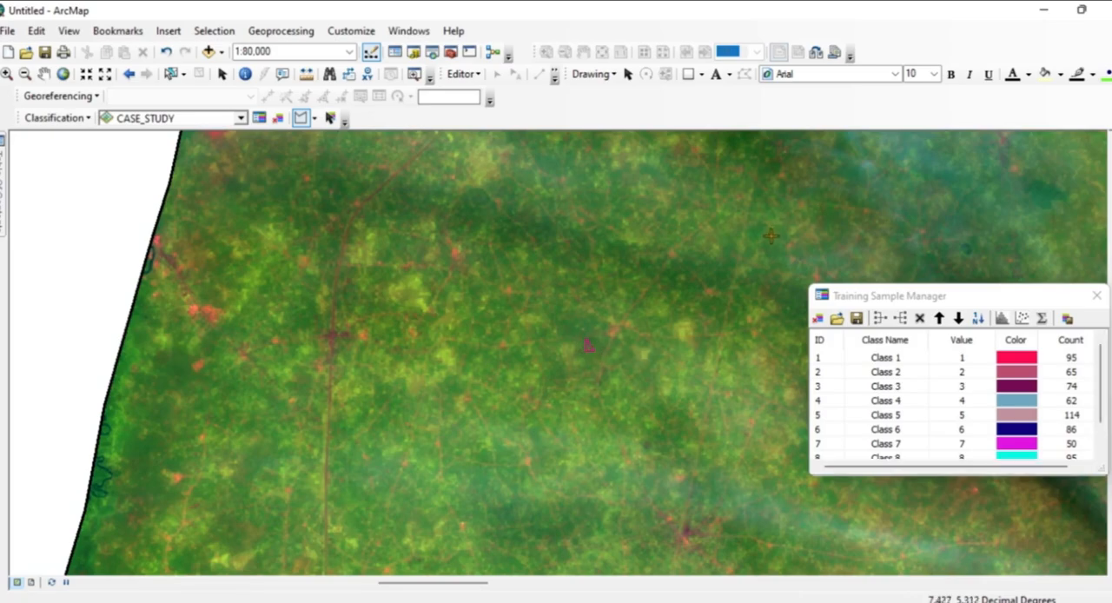
left_click(474, 202)
left_click(458, 207)
left_click(478, 221)
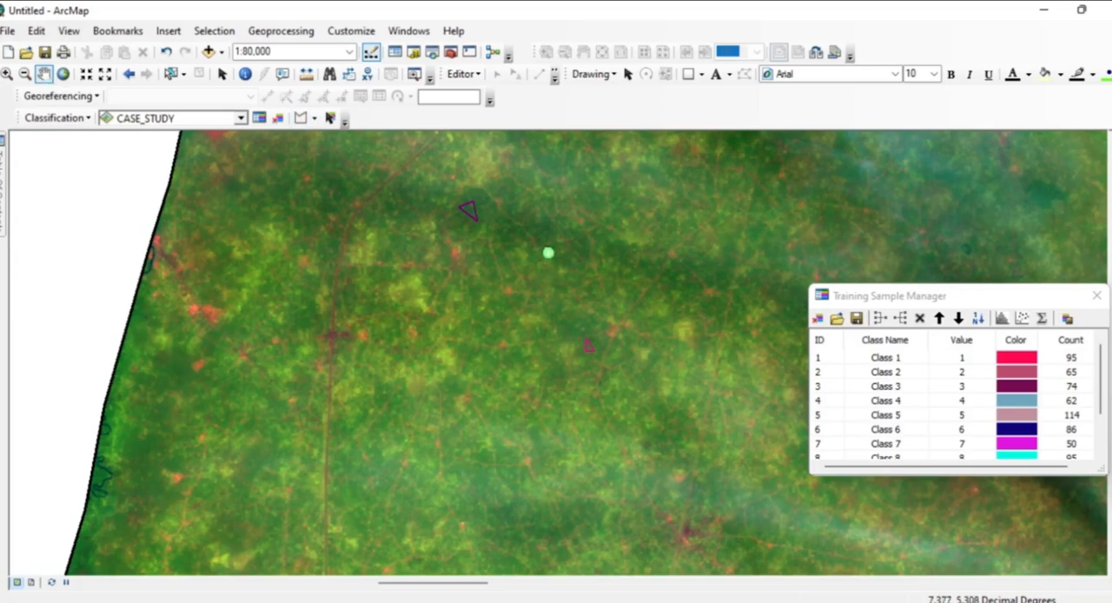
Draw a polygon training sample on the dark green patch west of the salmon-coloured clearing in the raster's northern part.
left_click_drag(547, 251, 349, 572)
left_click_drag(512, 324, 166, 576)
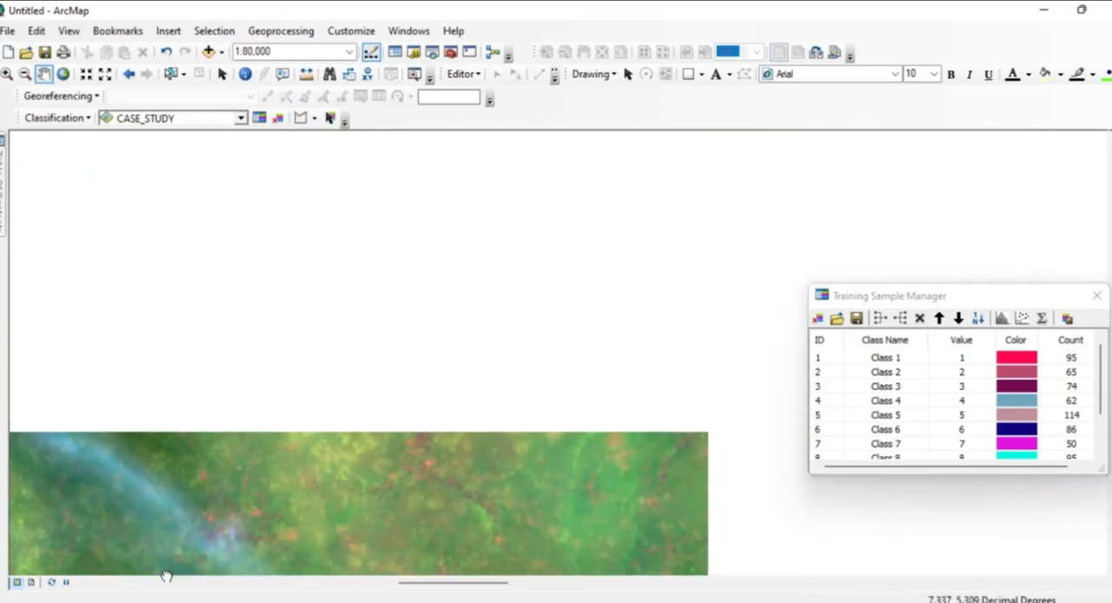
left_click_drag(458, 325, 203, 515)
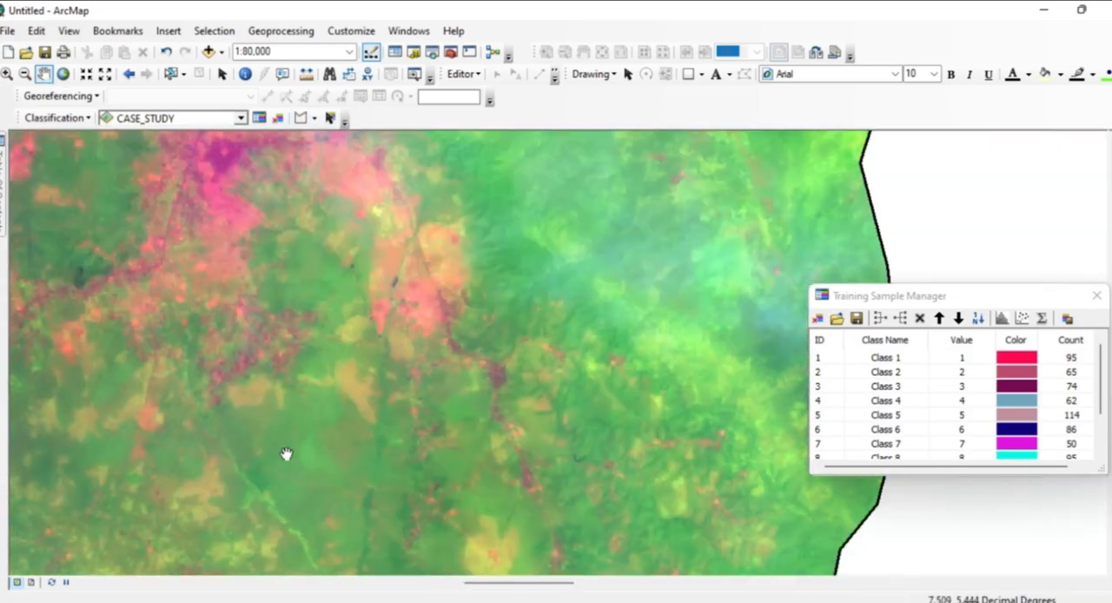
left_click_drag(322, 336, 645, 536)
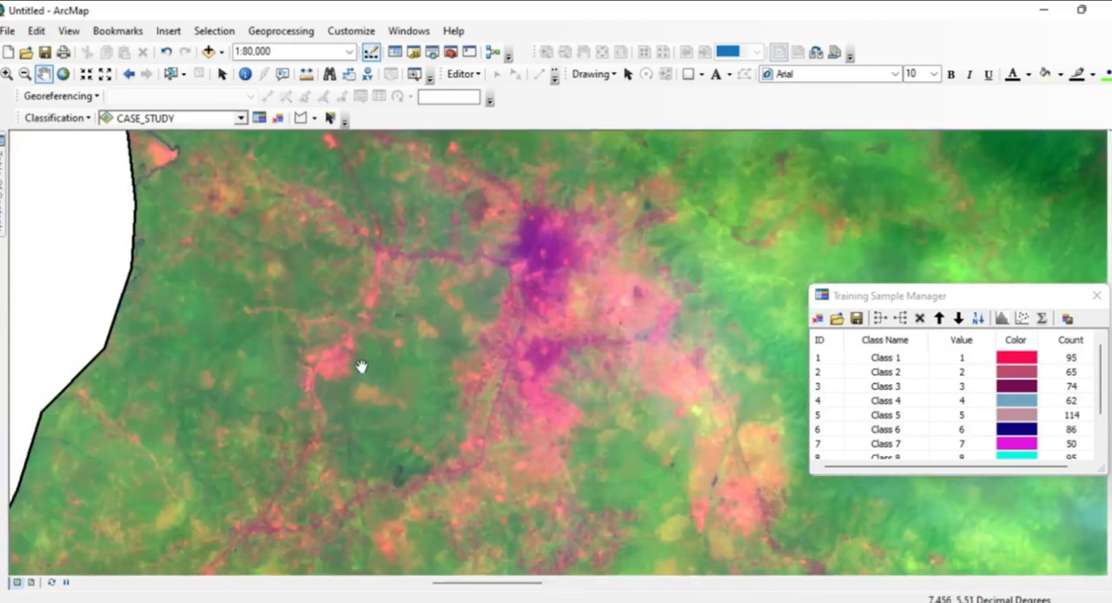
left_click_drag(362, 368, 455, 544)
left_click_drag(423, 331, 339, 545)
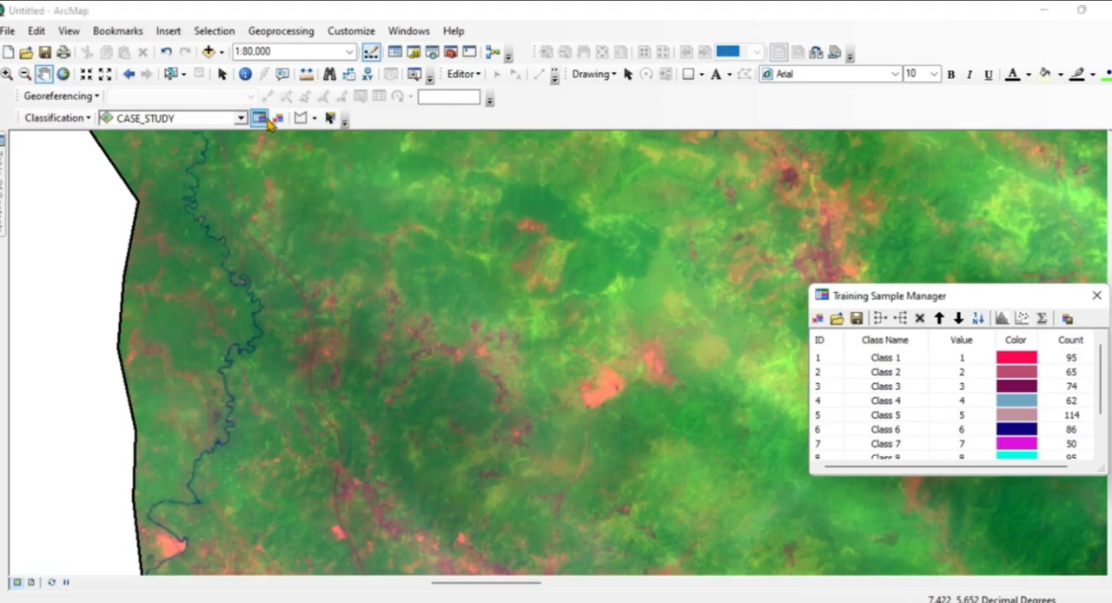
left_click(301, 117)
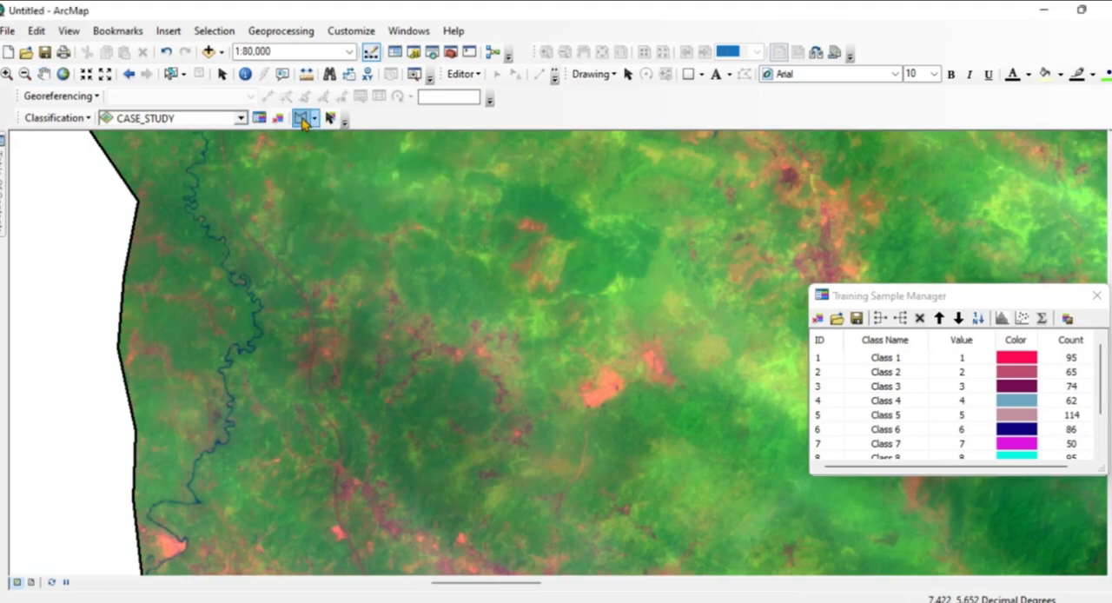
left_click(449, 402)
left_click(475, 399)
double_click(464, 393)
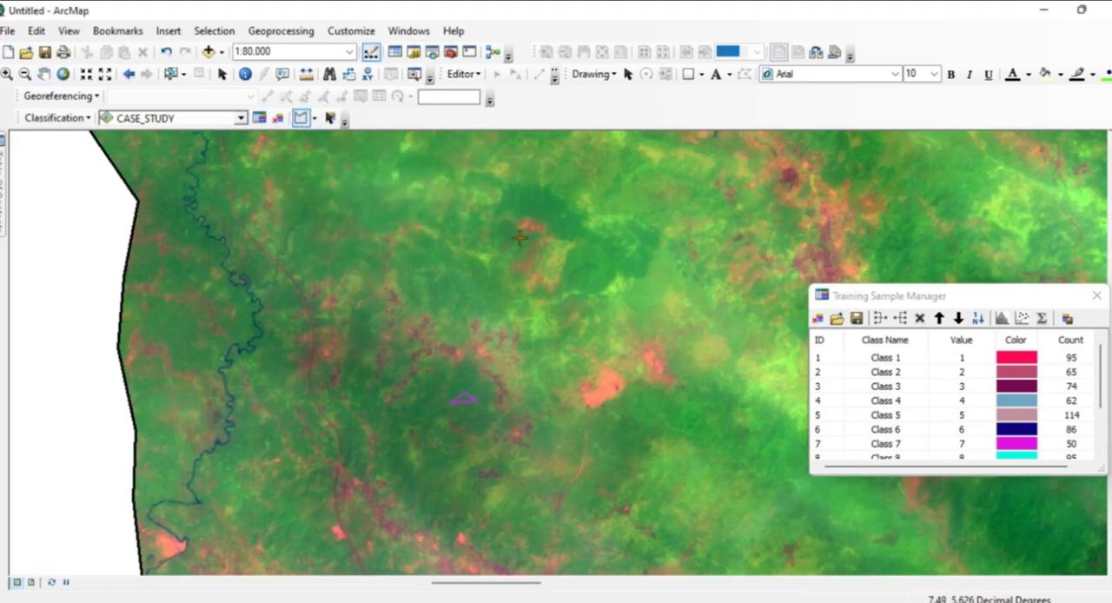
Draw two polygon training samples, one on the dark green patch north of the salmon clearing, one between the western boundary and the river.
left_click(556, 224)
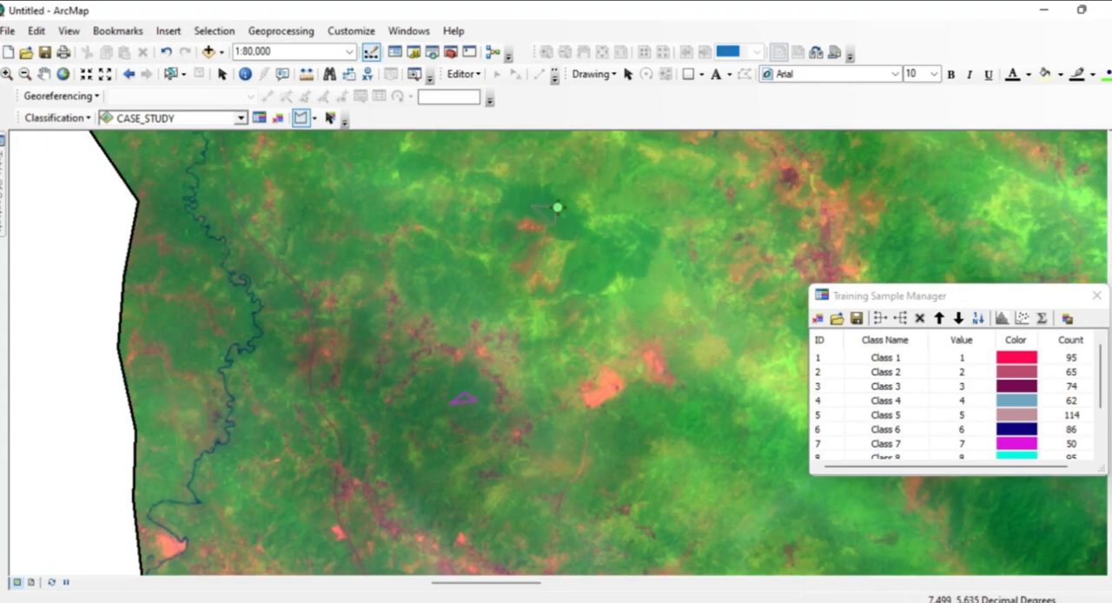
double_click(558, 206)
left_click(166, 198)
left_click(154, 224)
double_click(177, 225)
Select all the training samples in the Training Sample Manager and merge them into one class.
left_click_drag(1101, 389, 1102, 352)
left_click(821, 361)
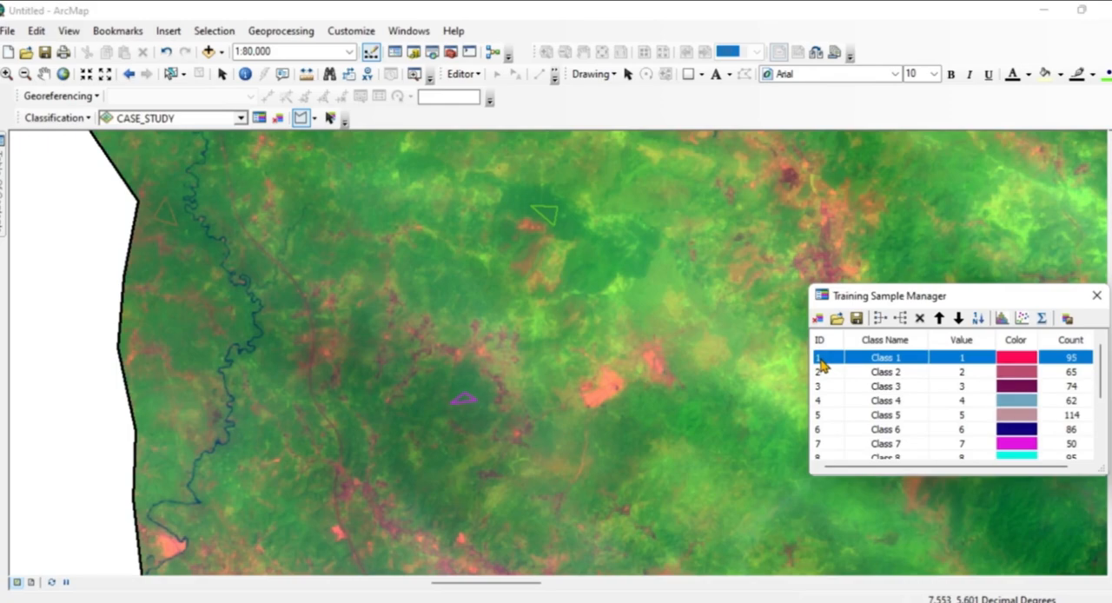
key("ctrl+a")
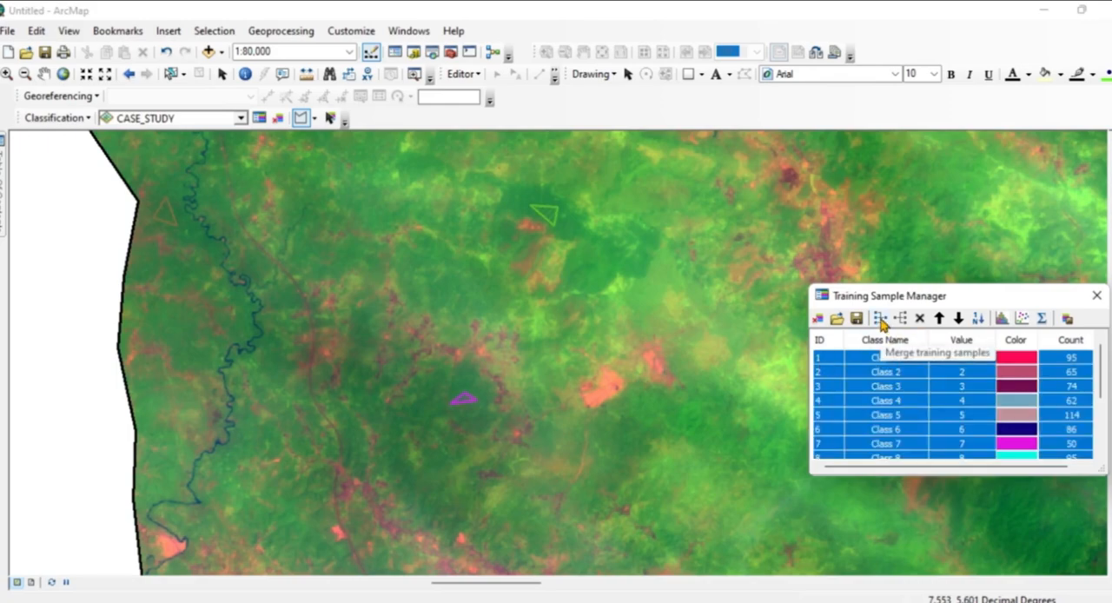
left_click(882, 324)
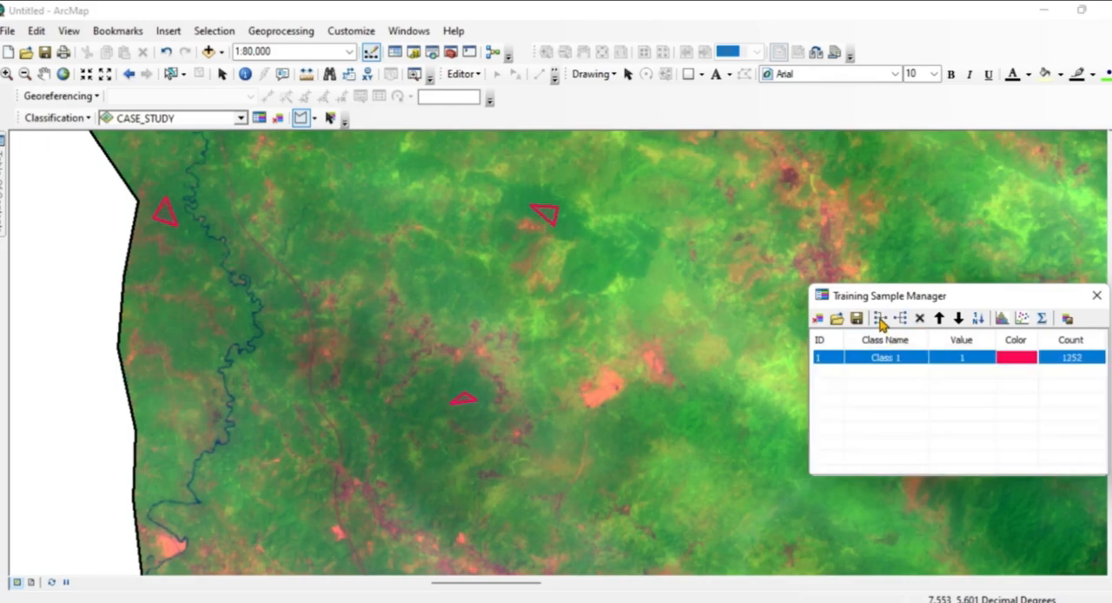
Rename the merged class VEGETATION and set its colour to Fir Green.
left_click(904, 358)
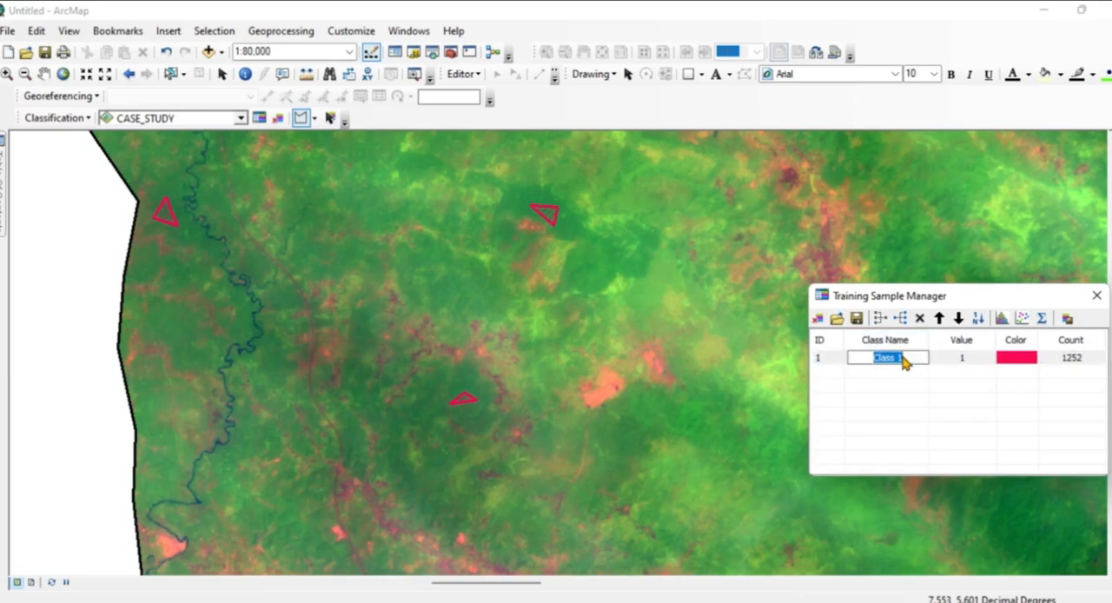
key("BackSpace")
type("VEGETATION")
double_click(1017, 363)
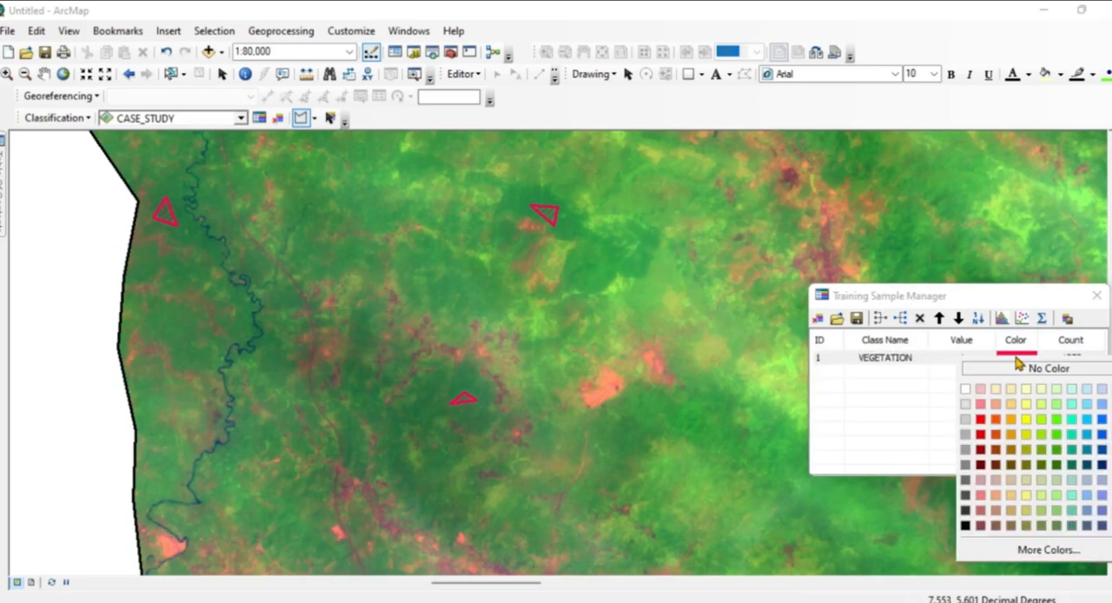
left_click(1057, 466)
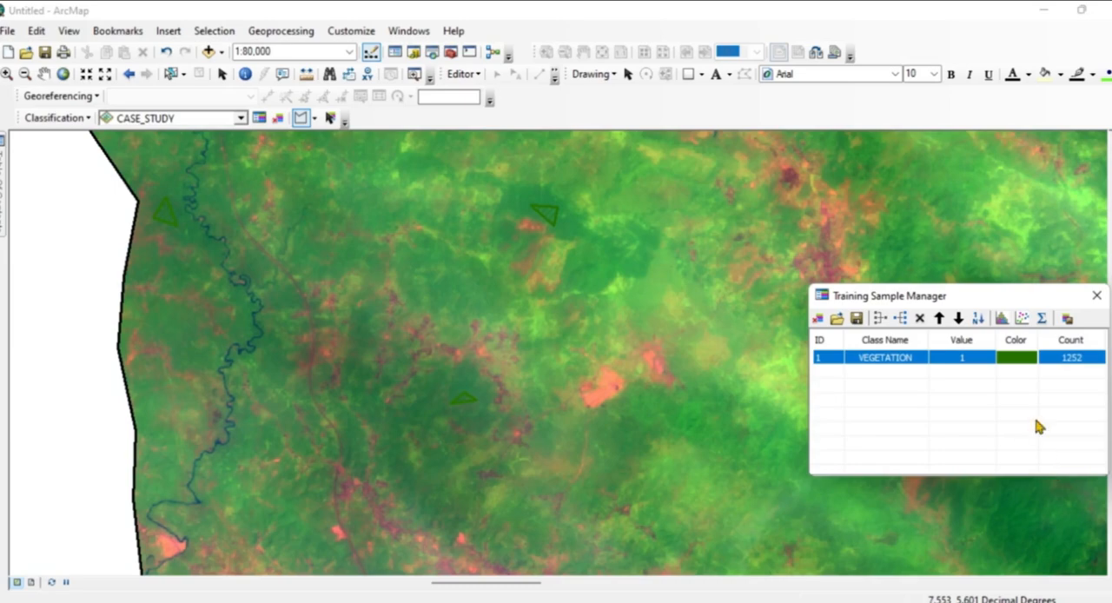
Move the Training Sample Manager farther off the map and try to draw a polygon training sample on the salmon-coloured clearing.
left_click_drag(987, 296, 1041, 278)
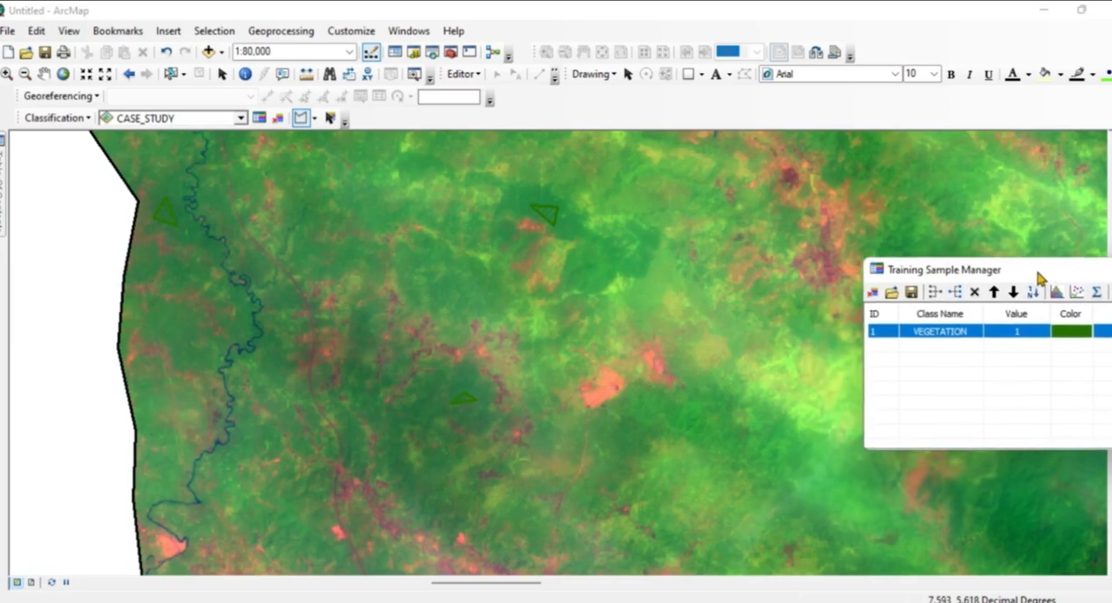
left_click(611, 381)
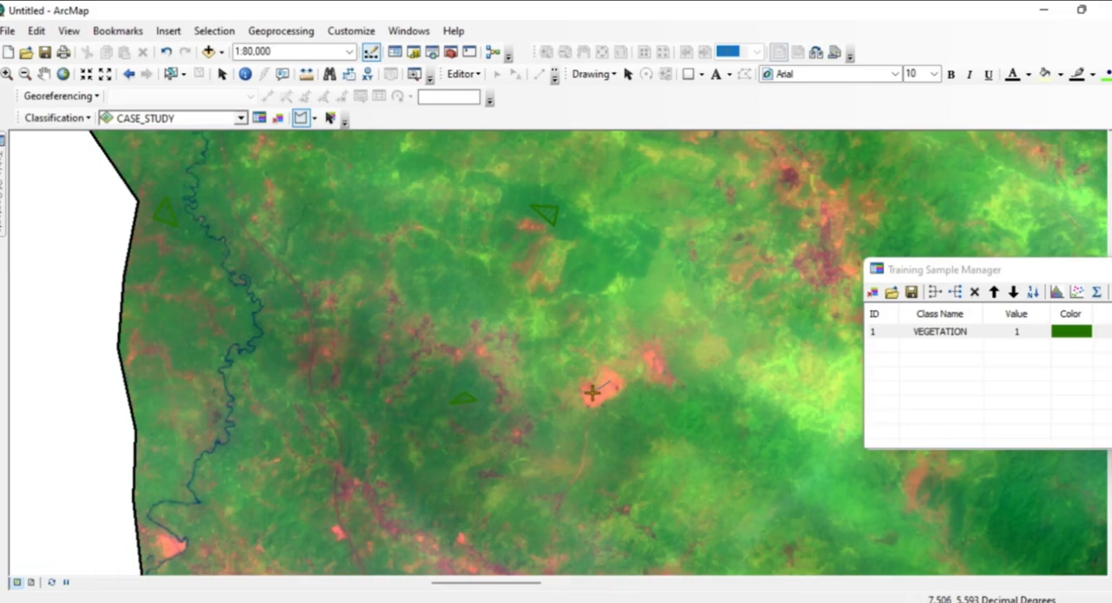
double_click(592, 393)
Examine the imagery from the salmon clearing through the purple urban area toward the southwest for further training sample sites.
left_click(43, 74)
scroll(632, 418, "down", 1)
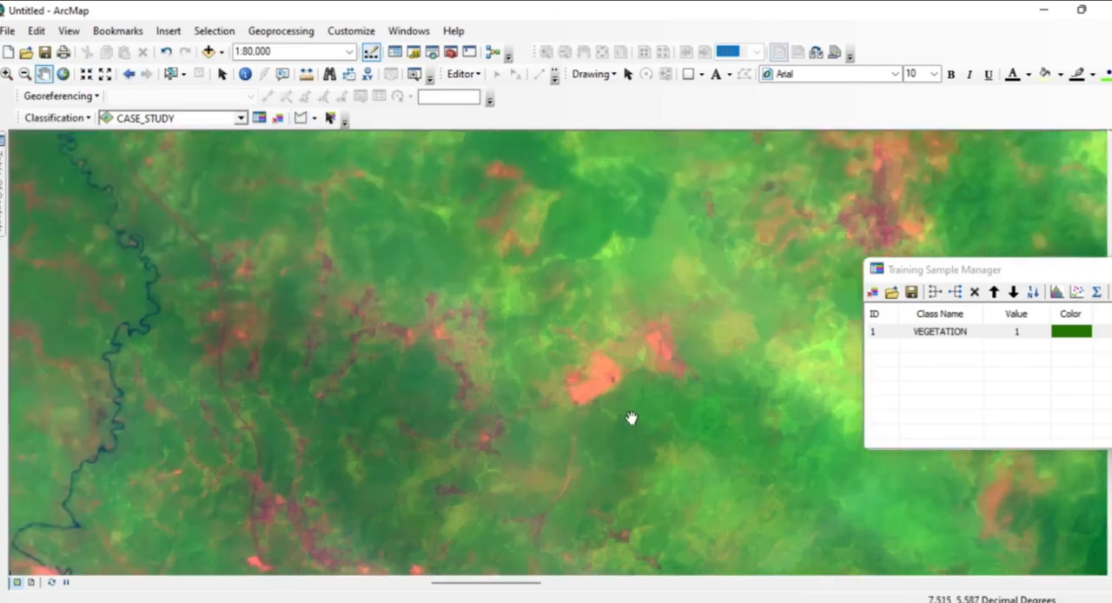
scroll(632, 418, "down", 5)
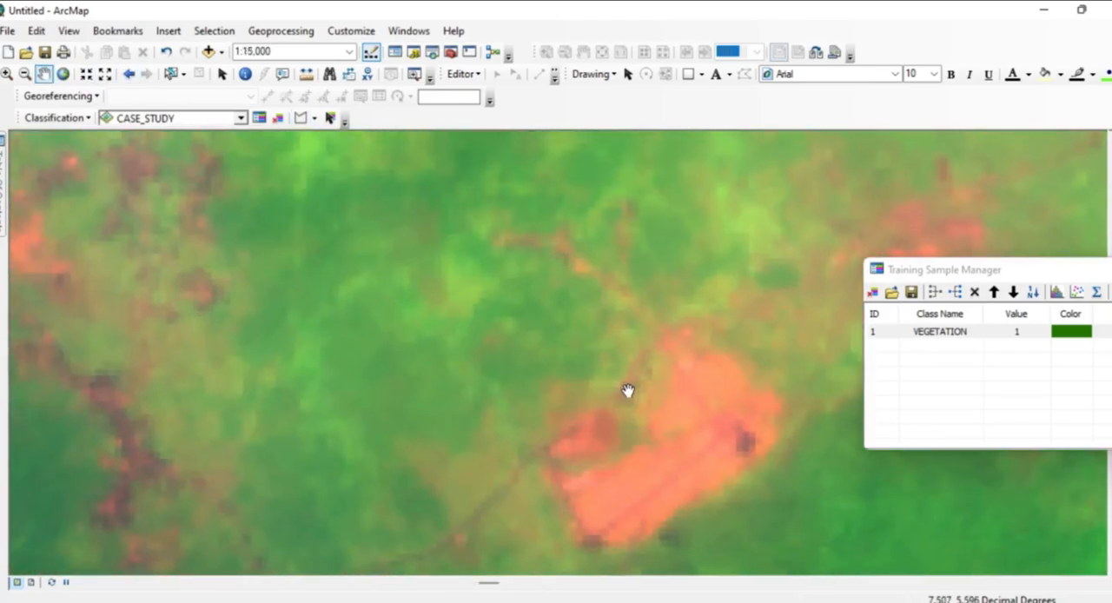
scroll(642, 443, "up", 1)
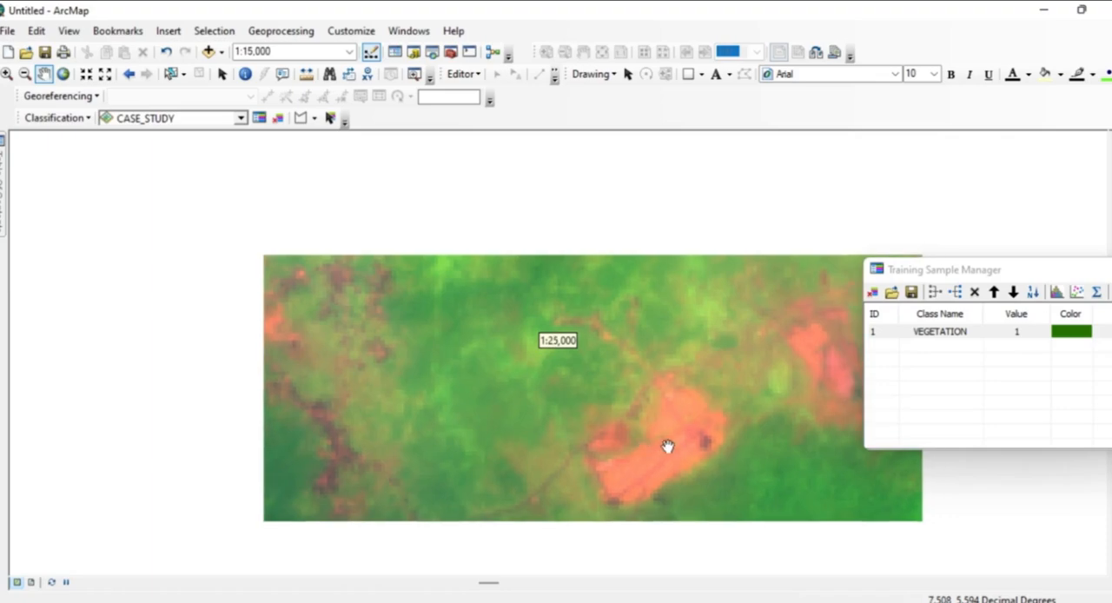
scroll(501, 457, "up", 2)
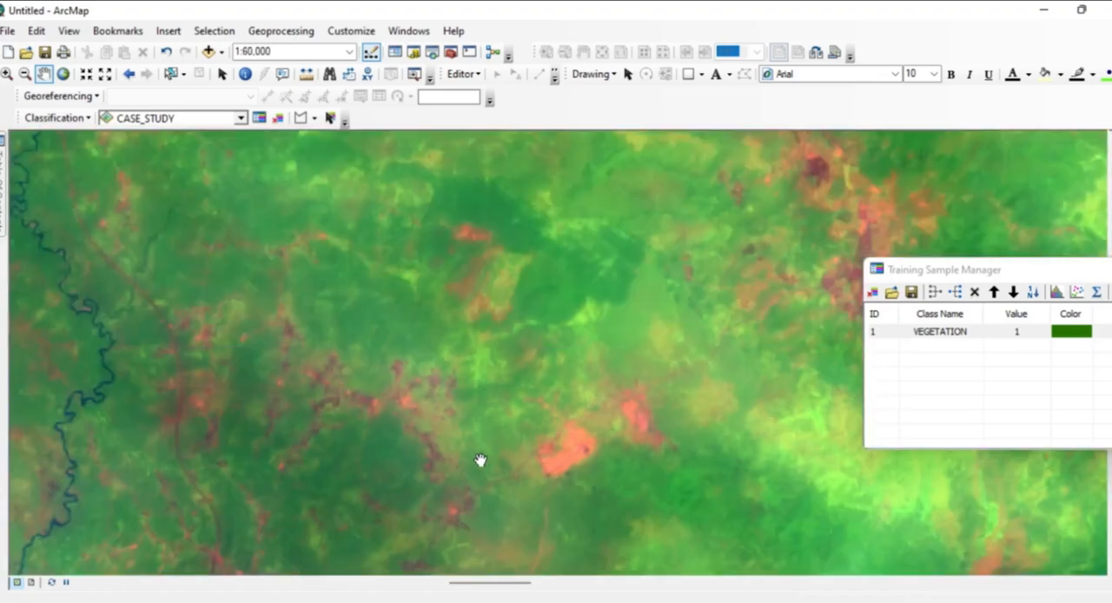
left_click_drag(479, 459, 691, 204)
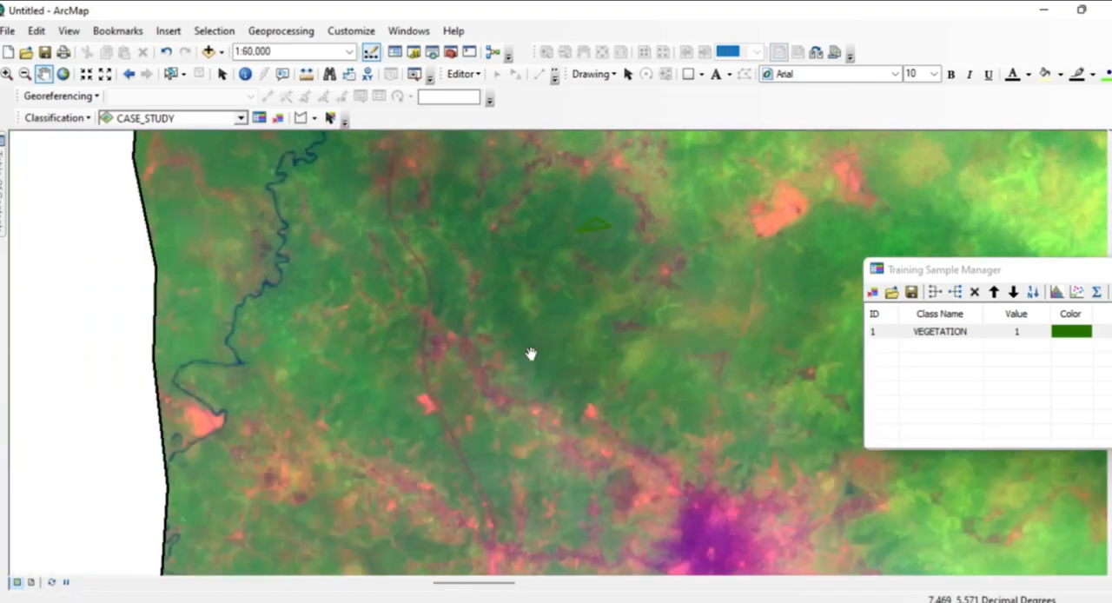
left_click_drag(452, 446, 452, 218)
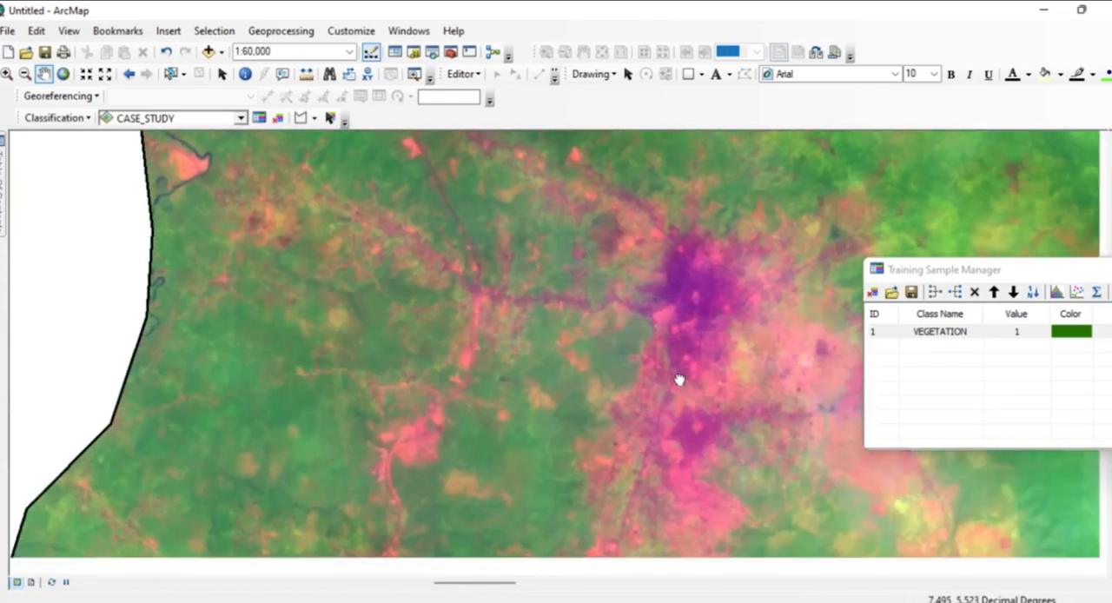
left_click_drag(679, 380, 478, 251)
scroll(469, 330, "down", 2)
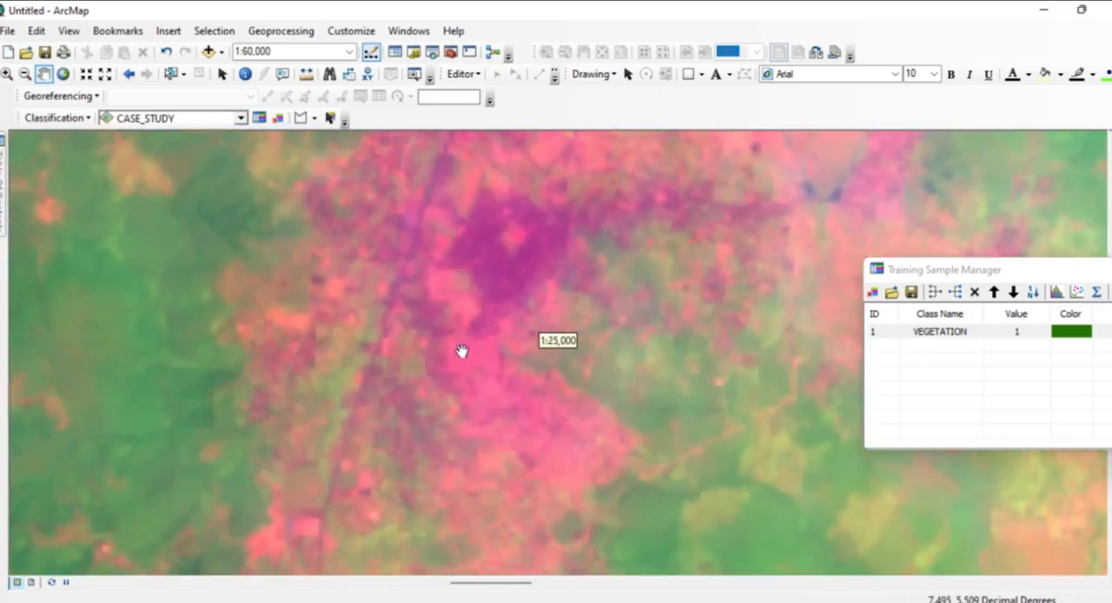
left_click_drag(464, 336, 583, 194)
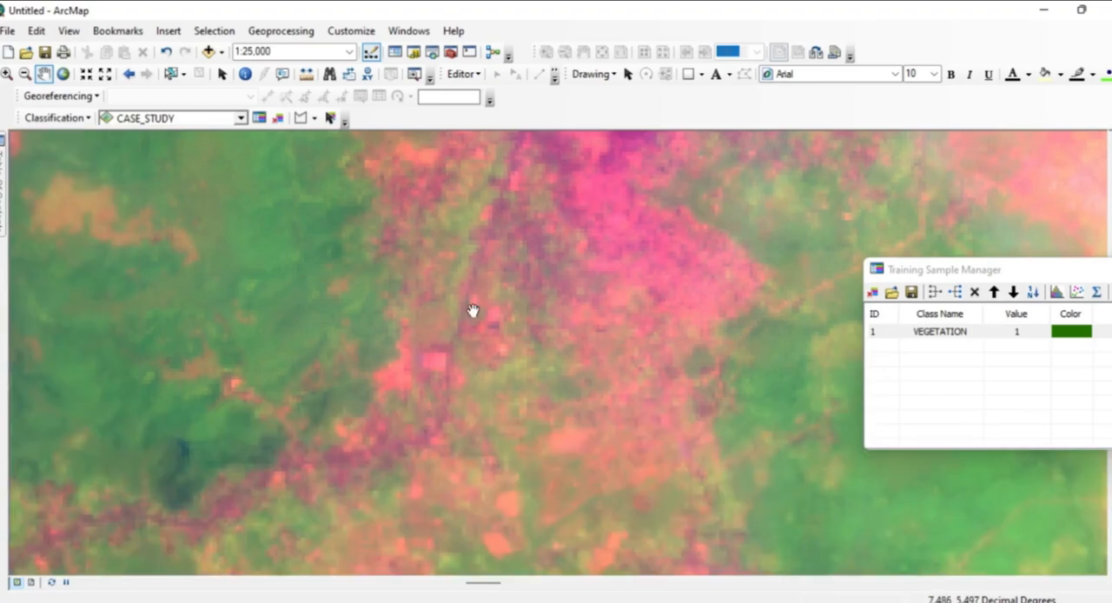
scroll(461, 328, "up", 2)
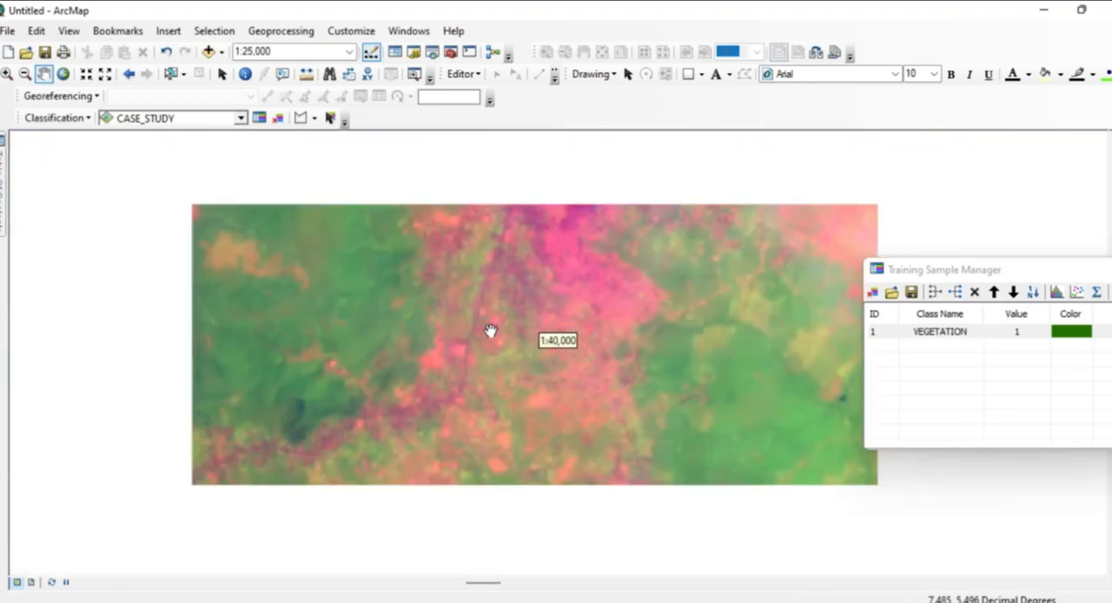
scroll(489, 330, "up", 2)
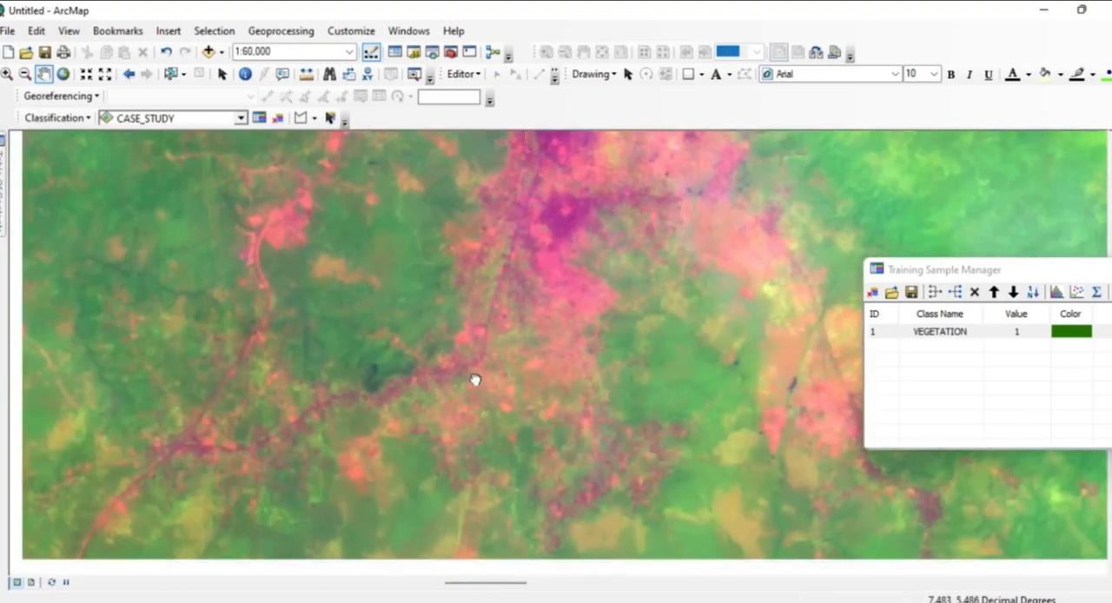
left_click_drag(475, 379, 683, 232)
left_click_drag(526, 328, 616, 182)
left_click_drag(541, 322, 540, 252)
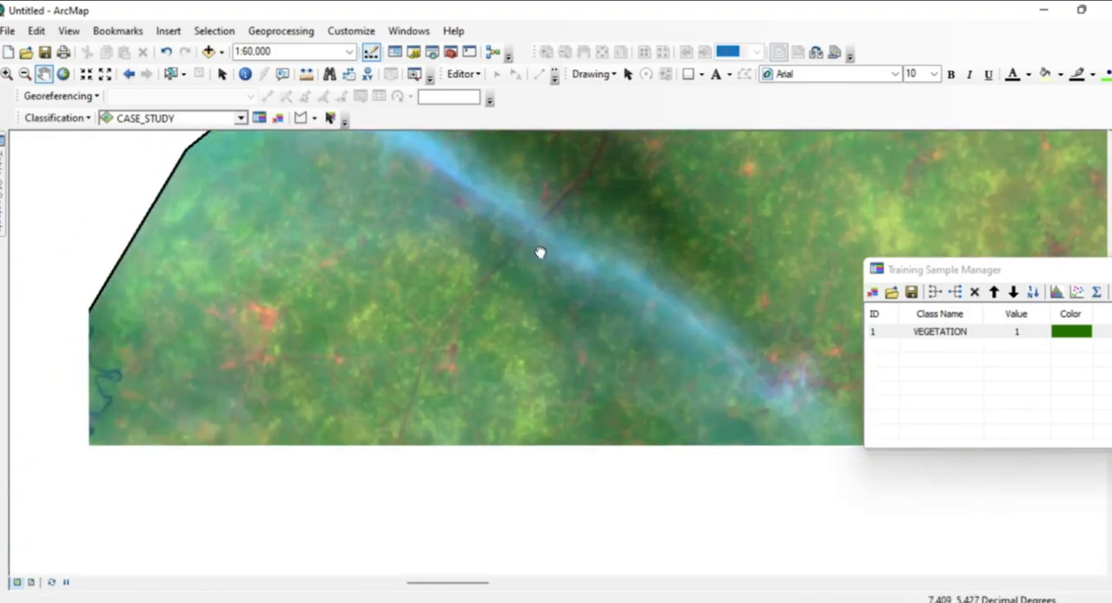
Draw a polygon training sample on the red patch beside the river at the western boundary and start another on the orange patch by the road.
left_click_drag(504, 405, 686, 213)
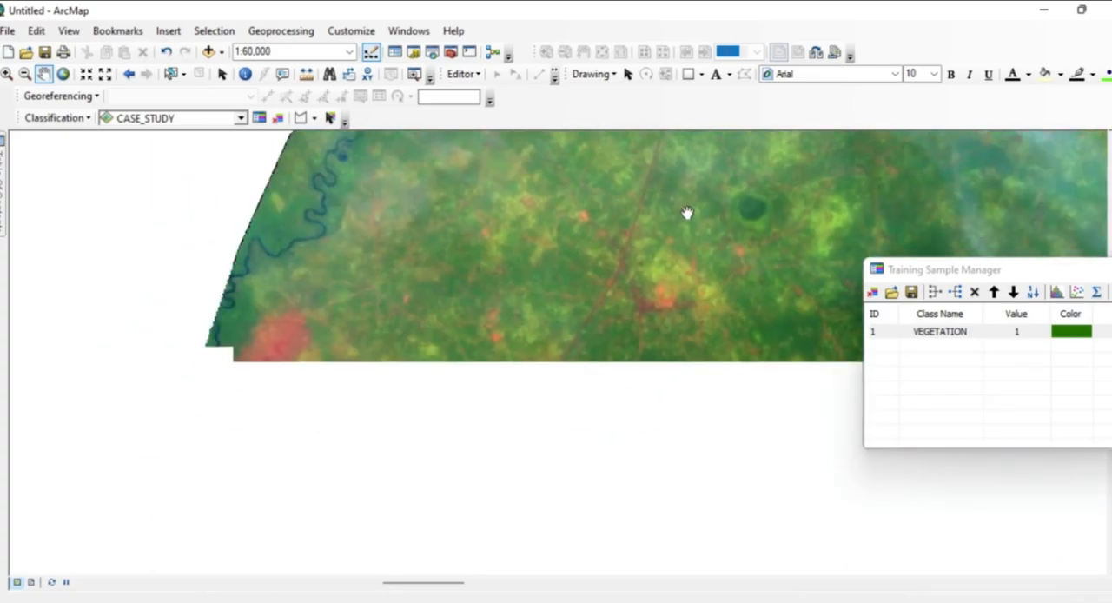
scroll(586, 322, "up", 1)
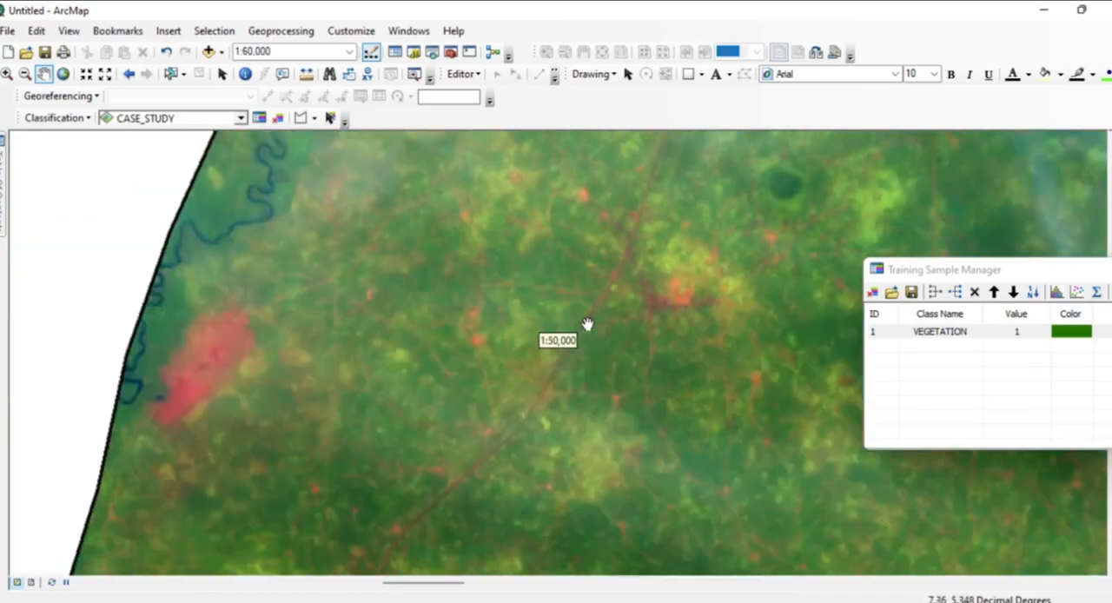
scroll(586, 322, "down", 1)
left_click(301, 117)
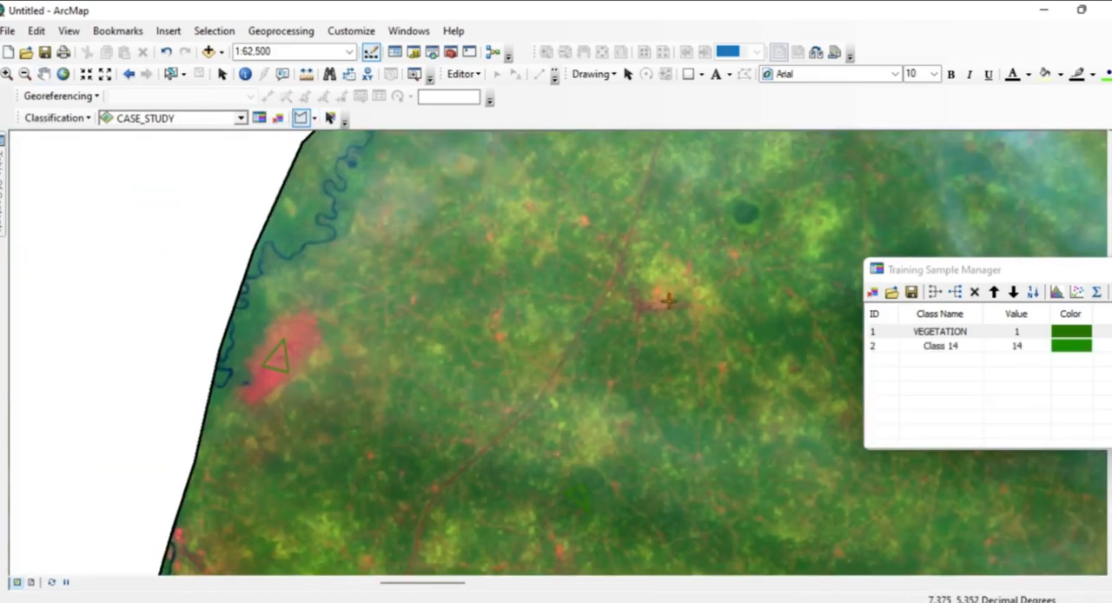
double_click(669, 301)
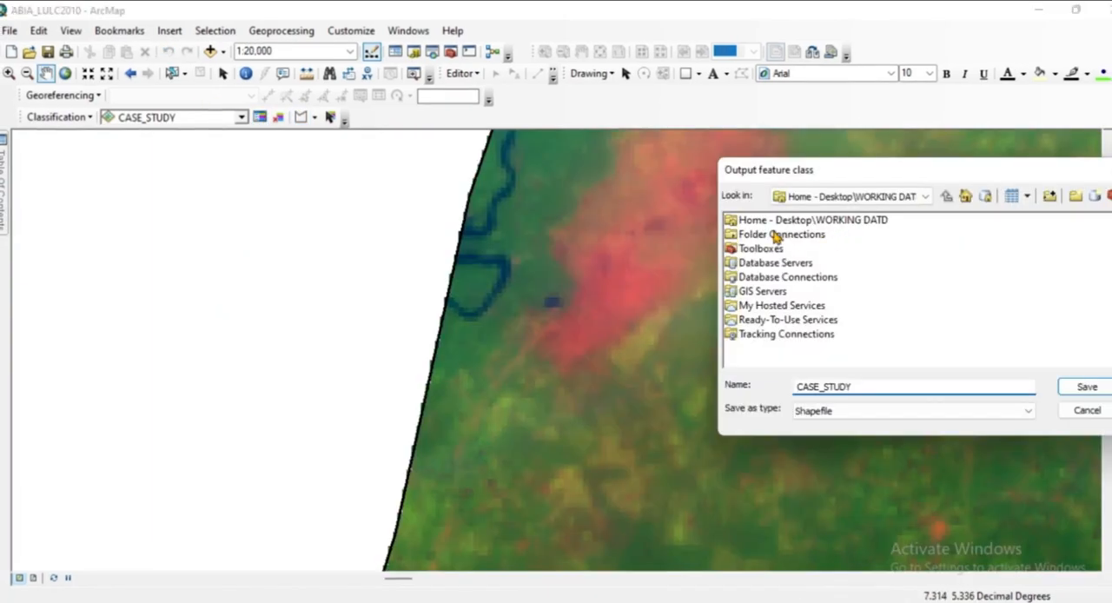
Set the output feature class location to the FINISH GEODATA BASE folder inside Home - Desktop\WORKING DATD.
left_click(732, 225)
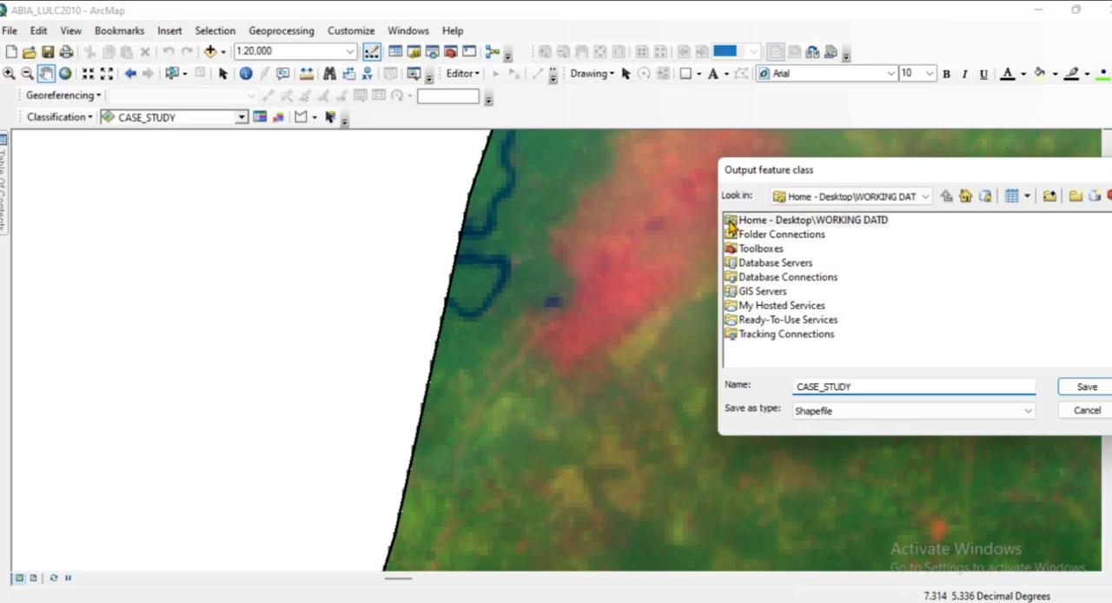
left_click(732, 226)
double_click(731, 224)
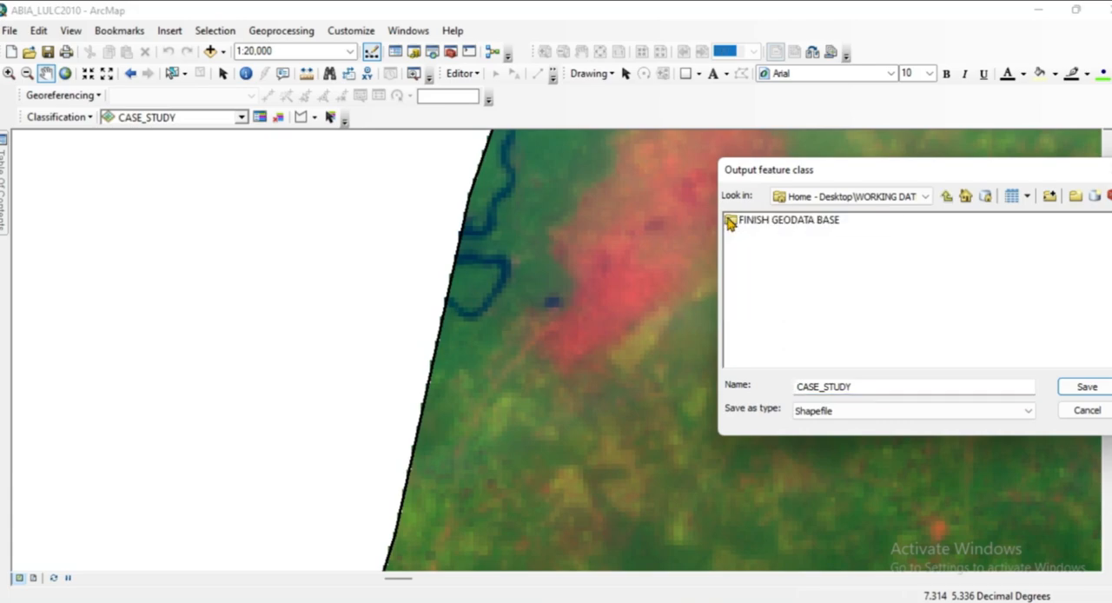
double_click(731, 223)
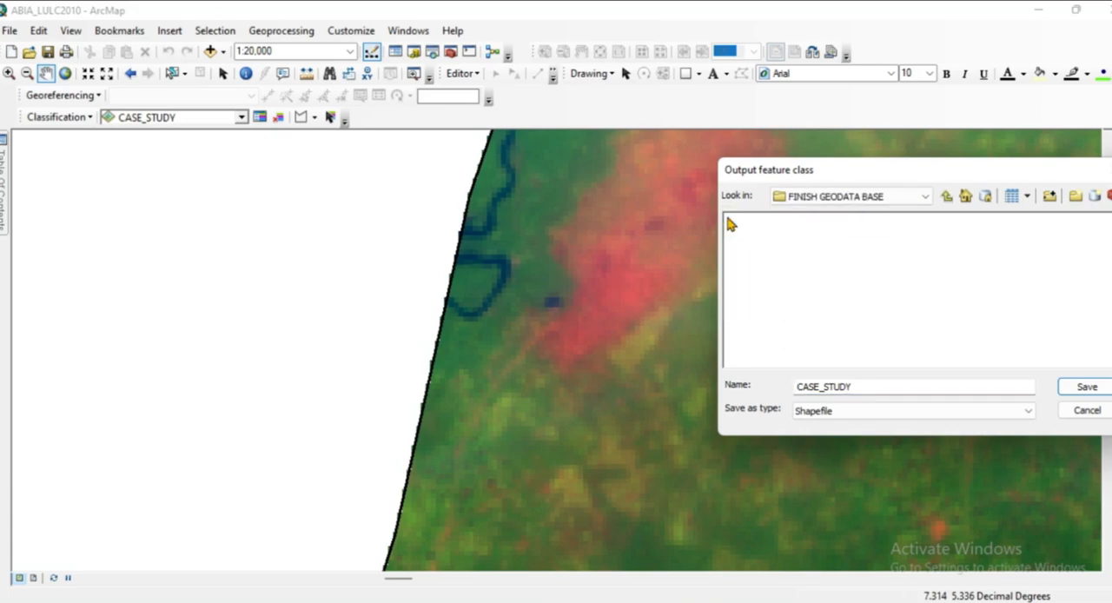
Check the N.G.S_DATA folder connection as an output location and return to the FINISH GEODATA BASE folder.
left_click(947, 196)
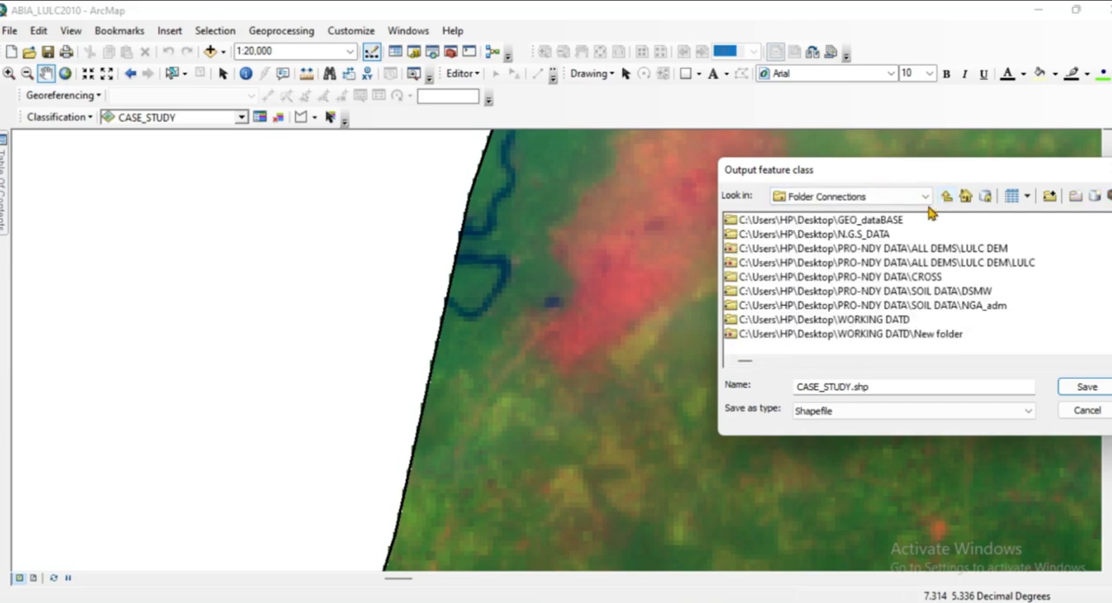
left_click(862, 235)
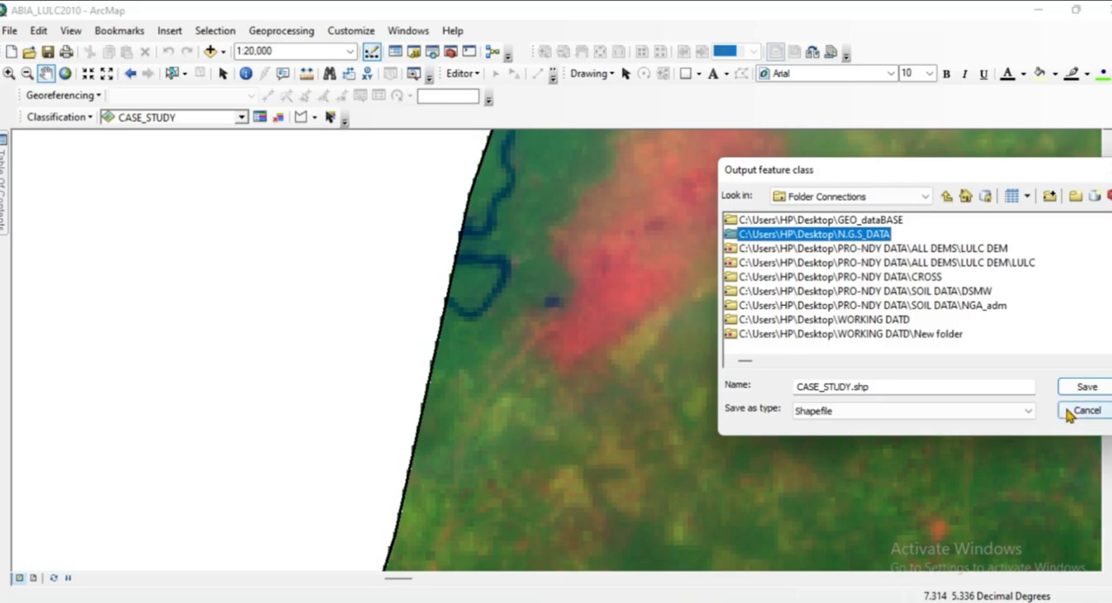
double_click(796, 234)
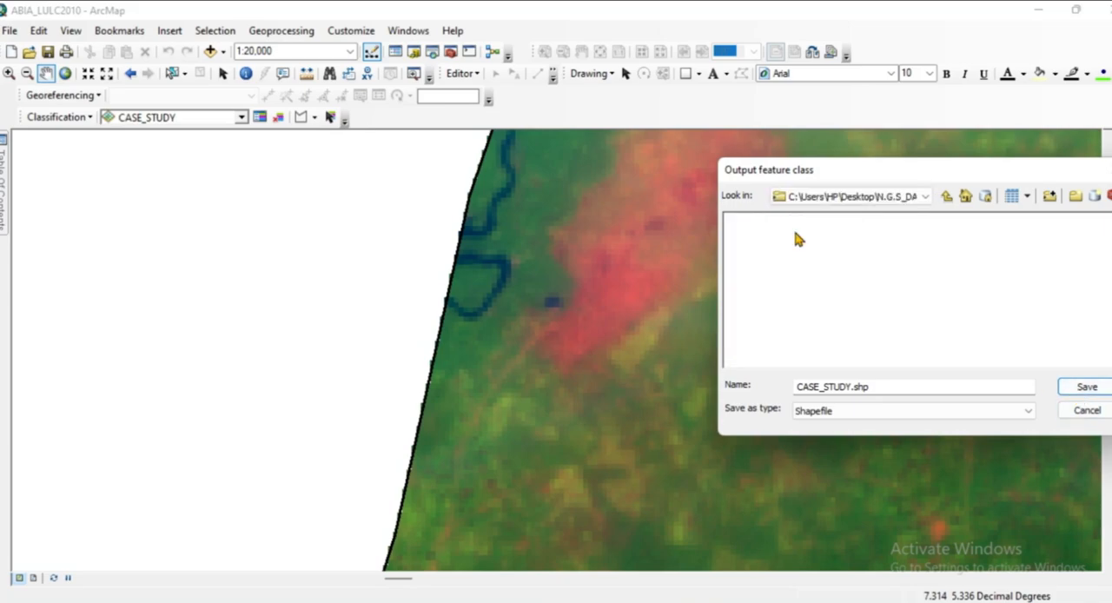
left_click(1029, 198)
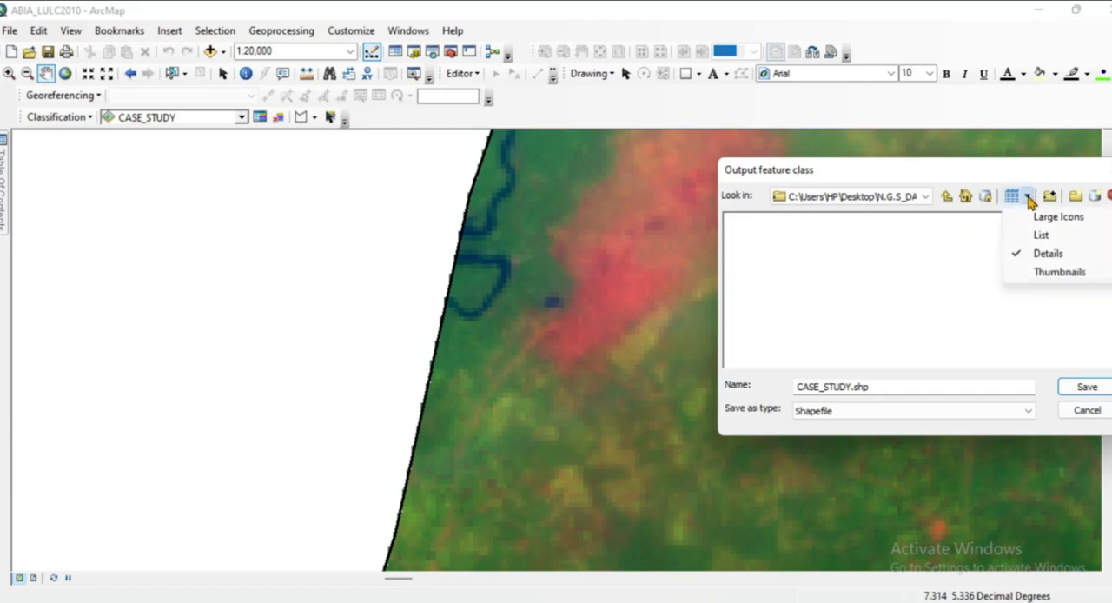
left_click(1030, 199)
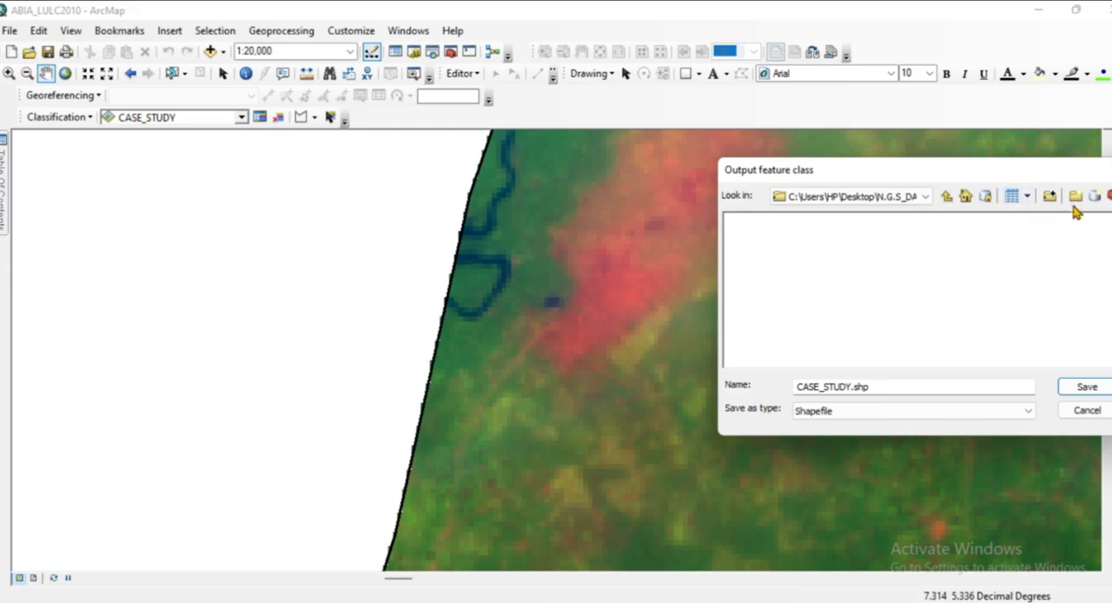
left_click(946, 197)
left_click(946, 198)
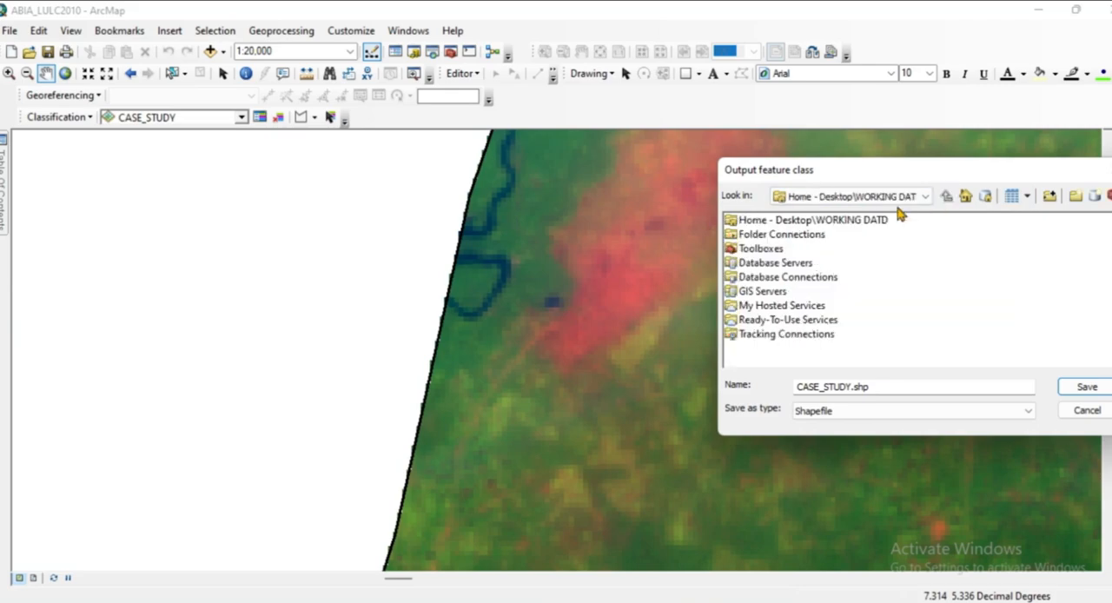
double_click(737, 223)
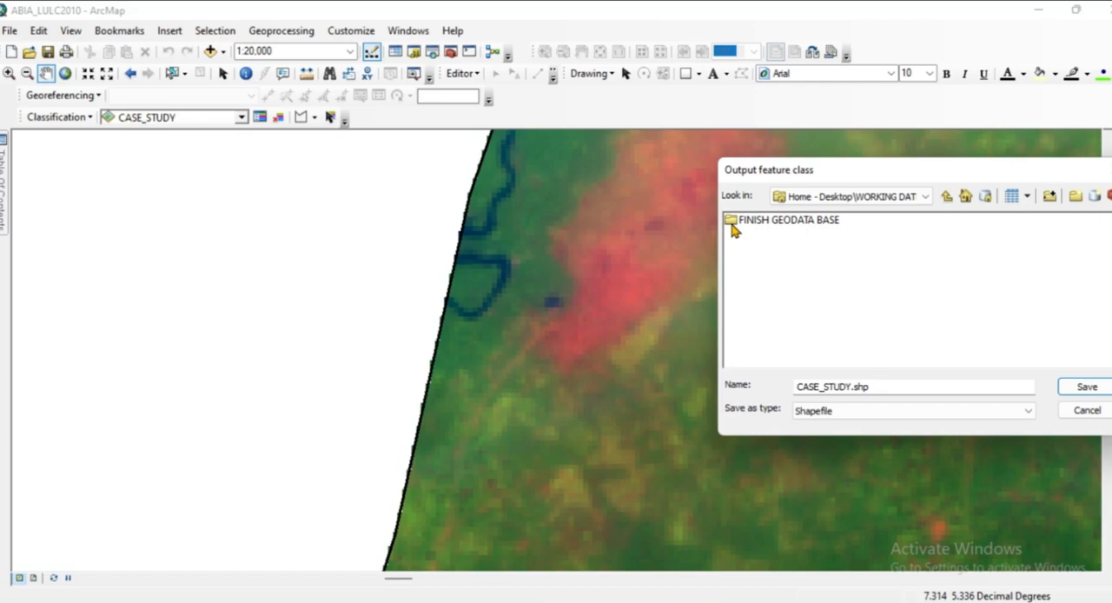
double_click(735, 222)
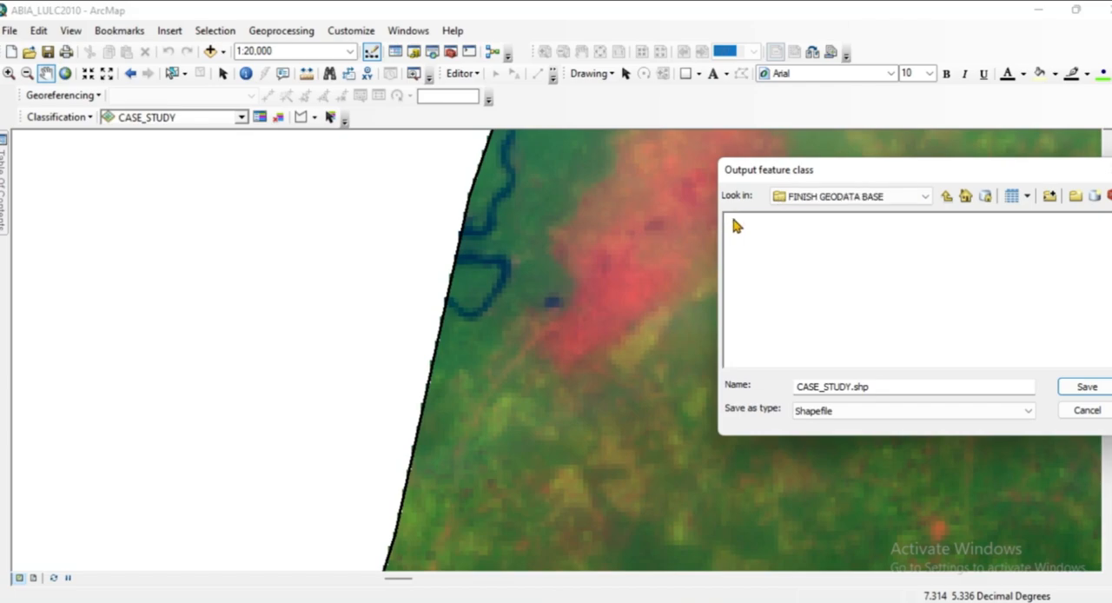
Connect to the ABIA SIGNATURE folder under AVAILABLE\AKWA IBOM and use it as the output feature class location.
left_click(926, 197)
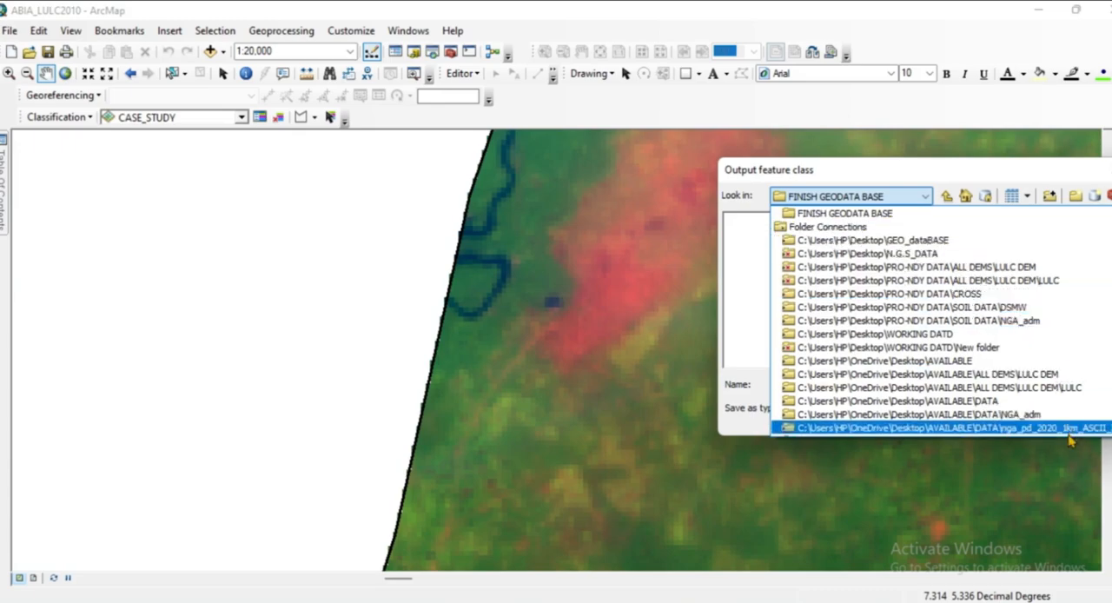
scroll(1071, 435, "down", 1)
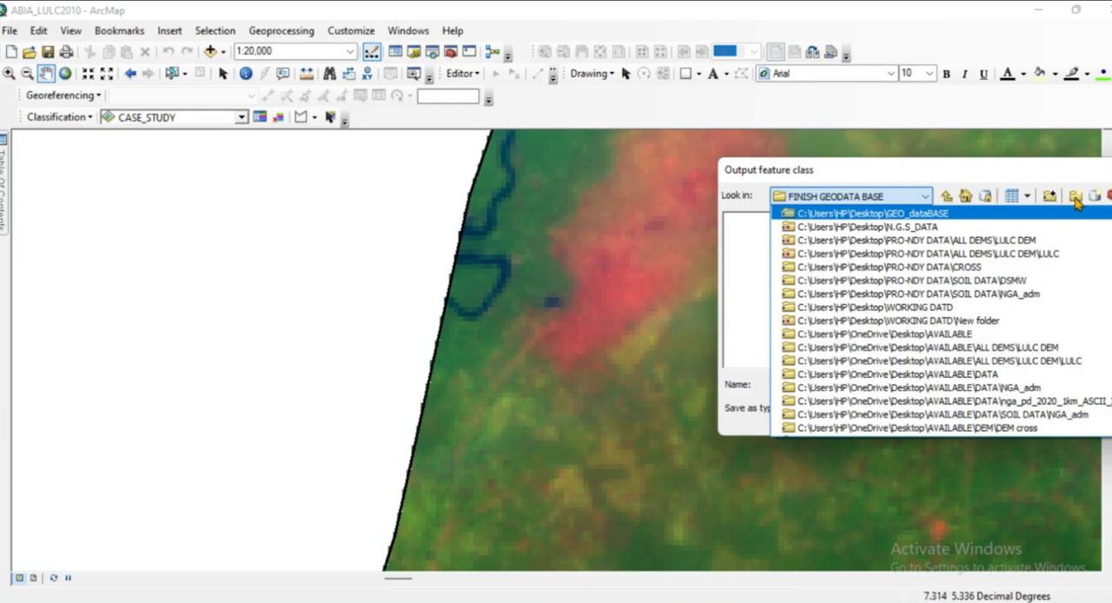
left_click(1049, 199)
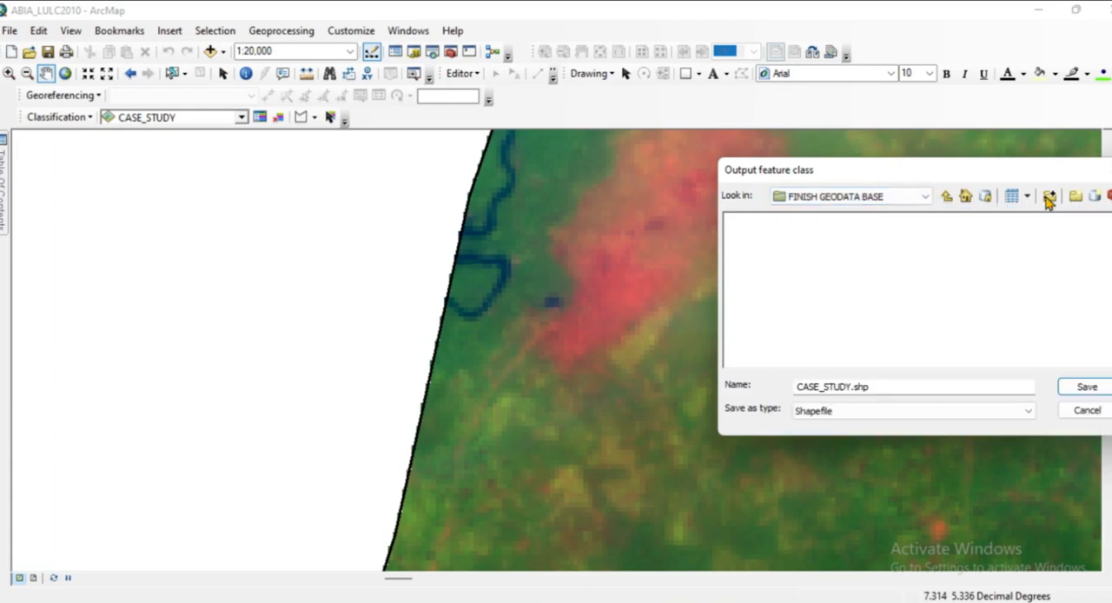
left_click(1047, 198)
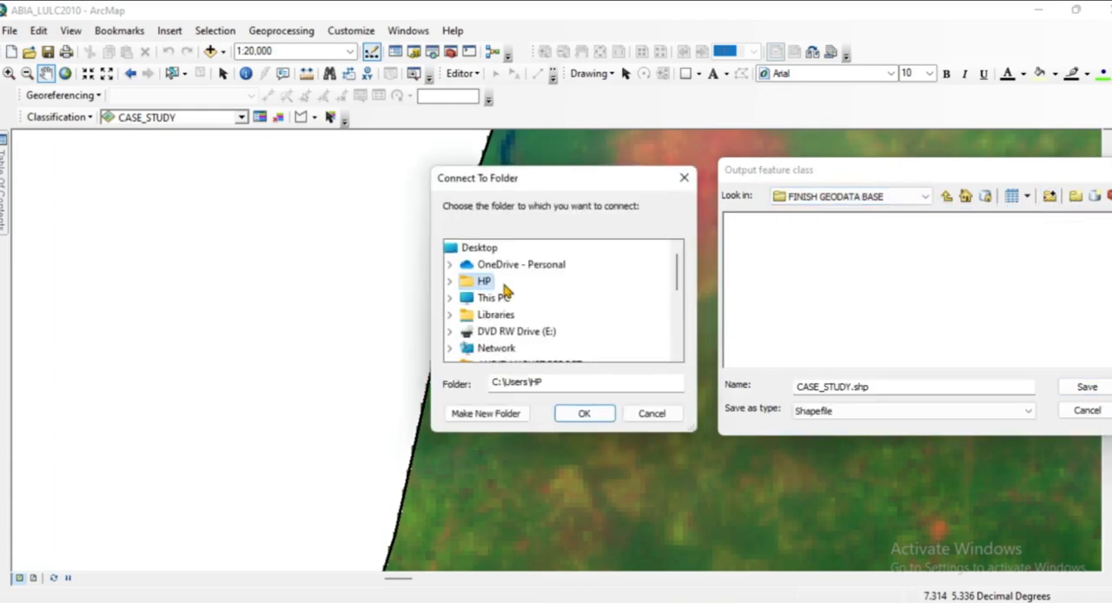
scroll(548, 305, "down", 10)
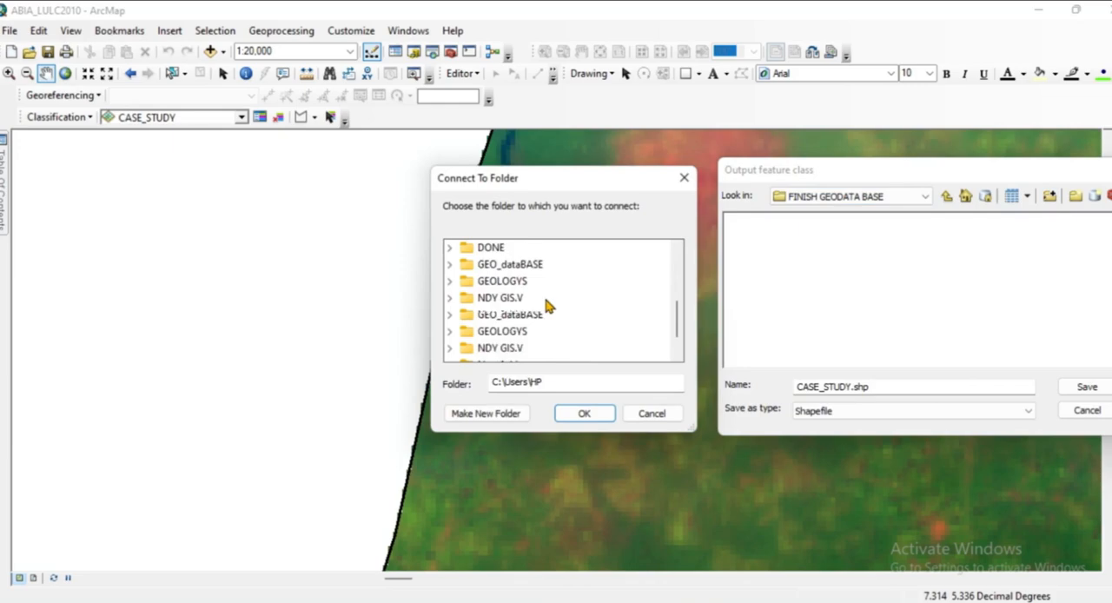
left_click(890, 387)
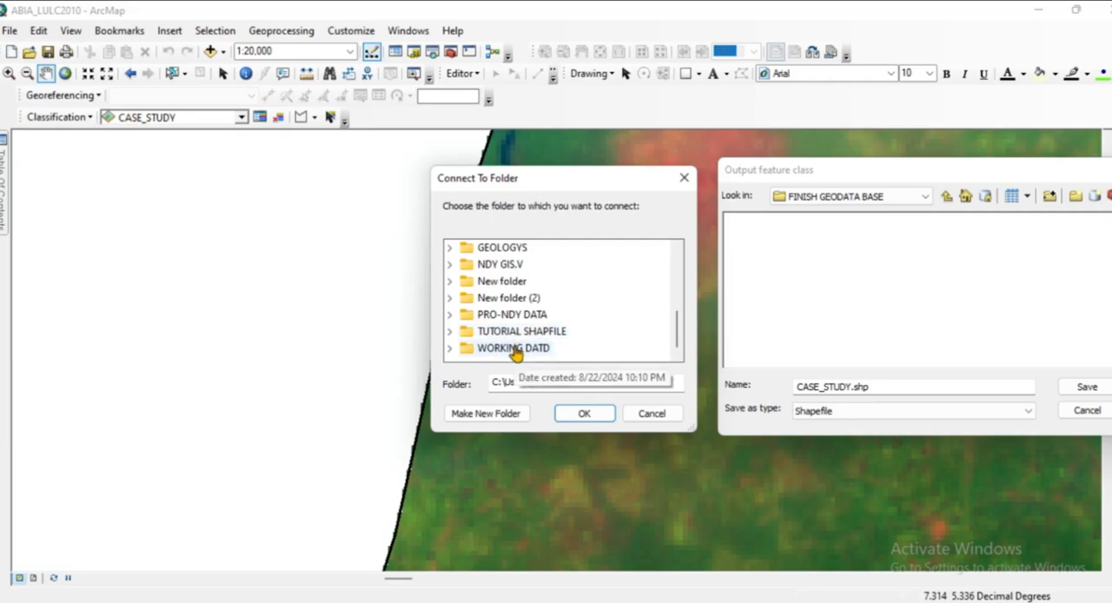
scroll(515, 326, "up", 2)
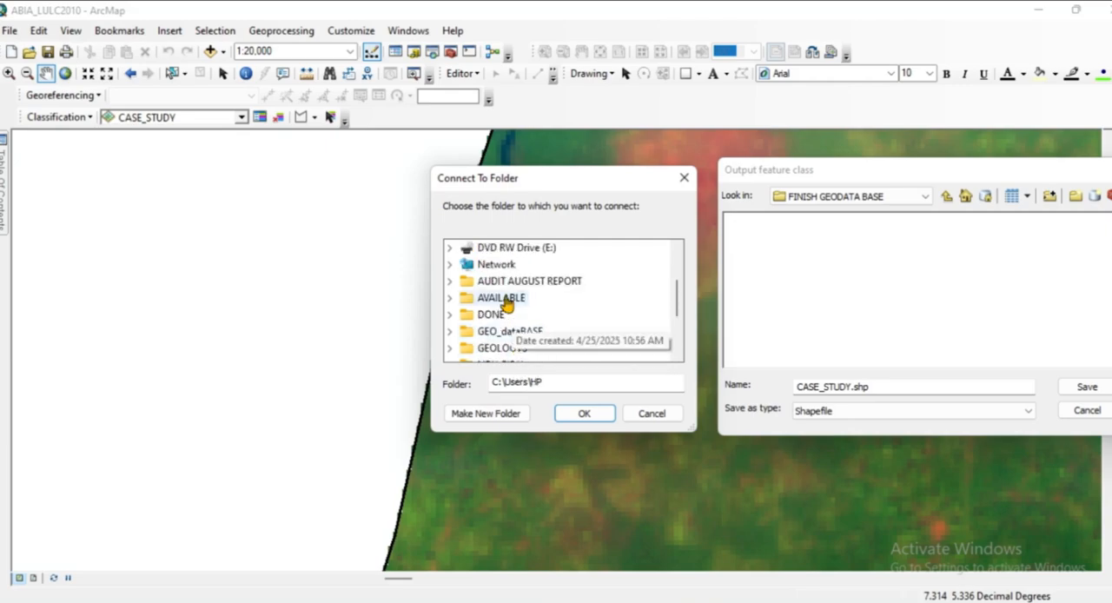
double_click(505, 298)
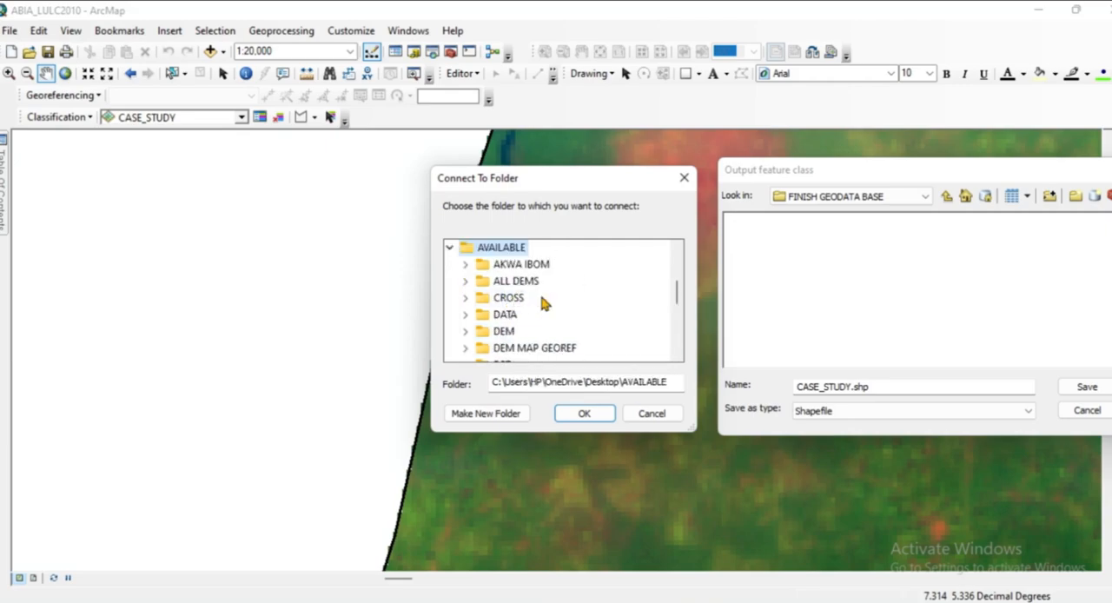
left_click(465, 265)
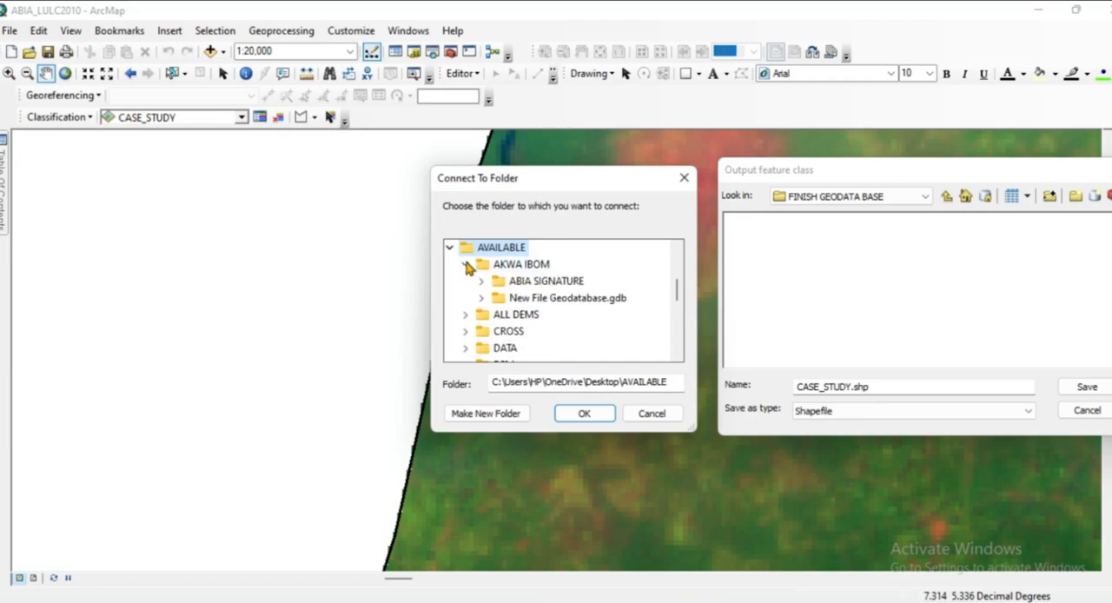
left_click(509, 285)
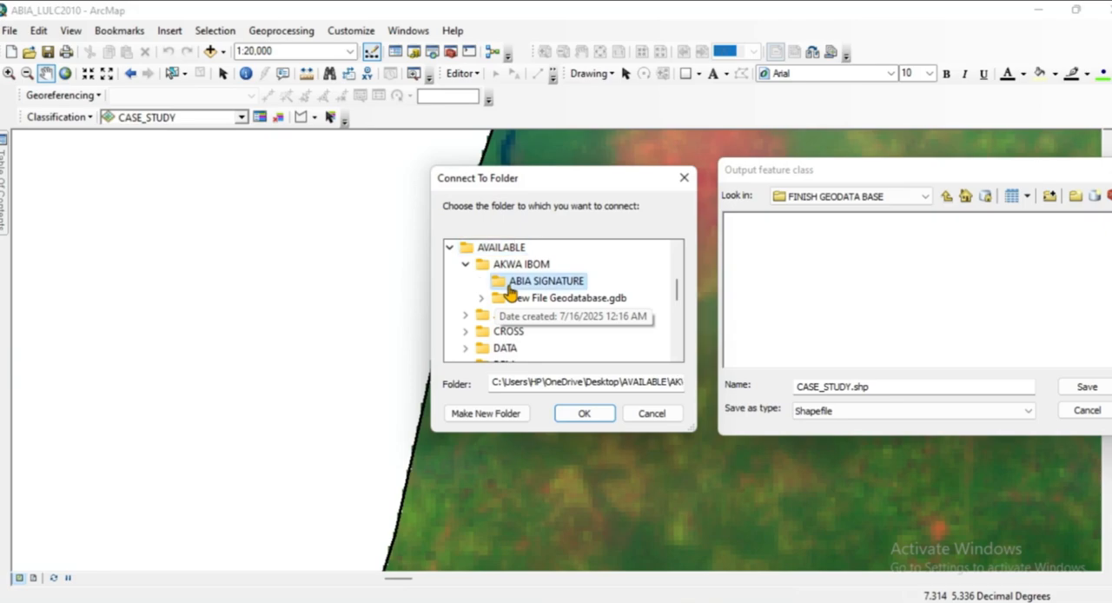
left_click(584, 415)
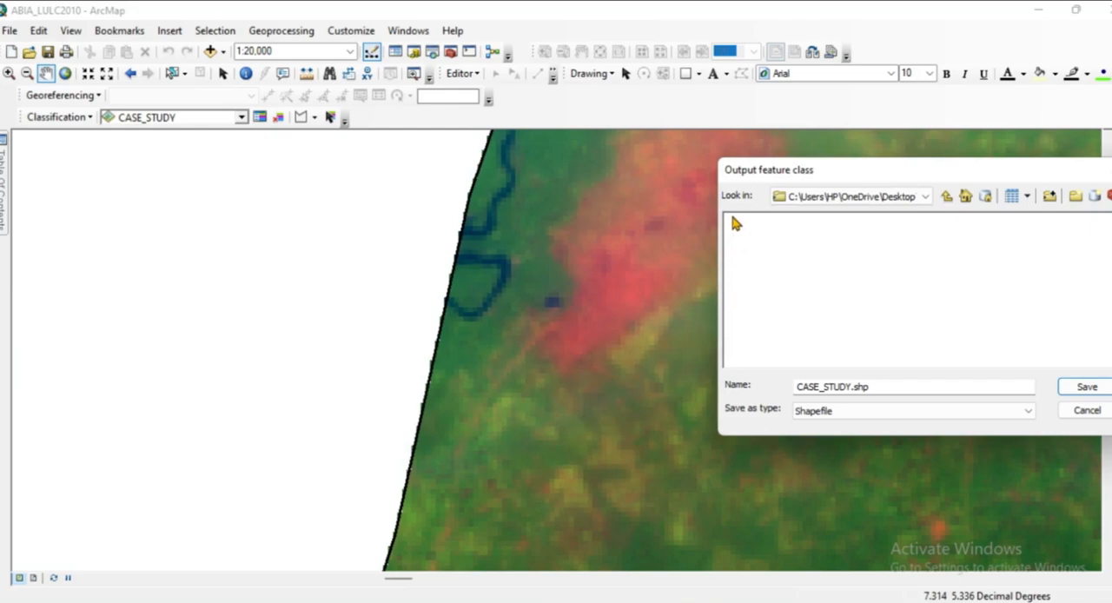
Name the output shapefile TRAINING_SAMPLESABIA.shp and save the training samples.
left_click(851, 386)
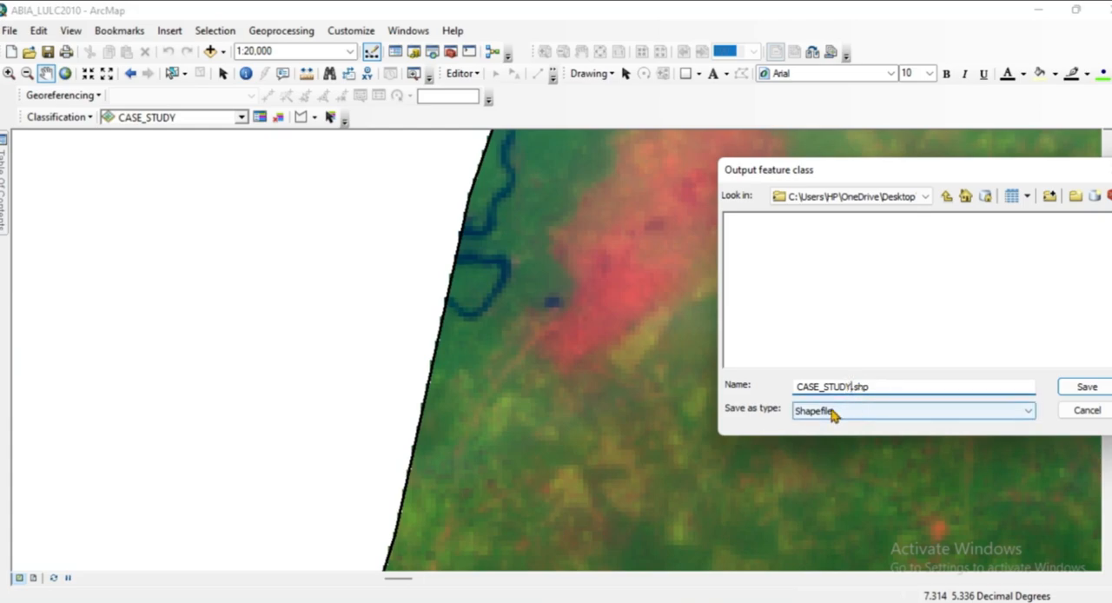
key("BackSpace")
key("BackSpace")
key("BackSpace")
key("BackSpace")
key("BackSpace")
key("BackSpace")
key("BackSpace")
type("T")
type("_")
type("SAM")
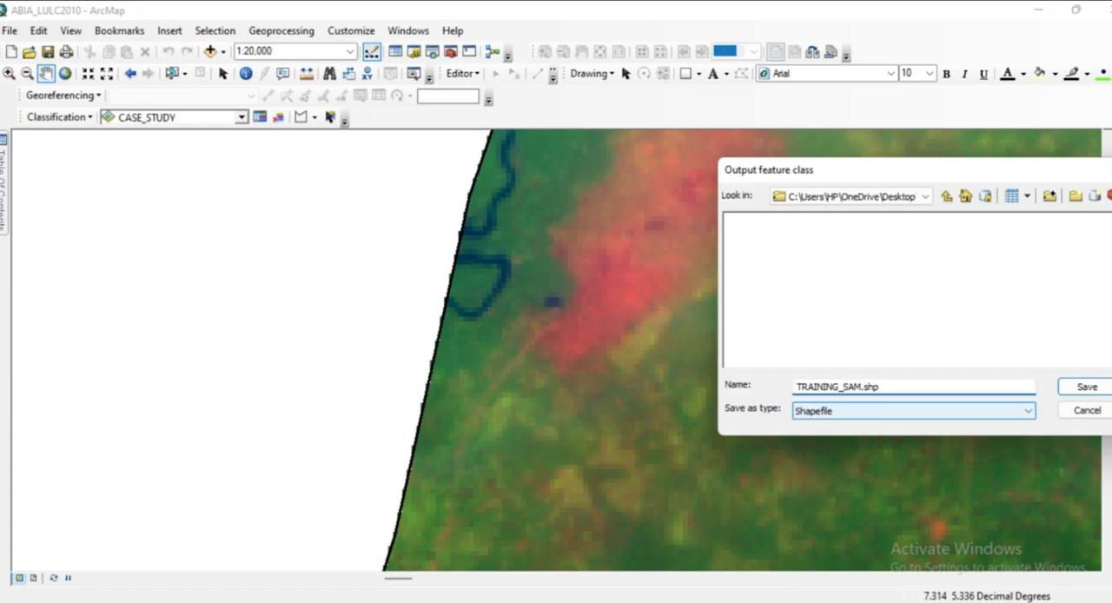
type("PLESABIA")
left_click(1089, 389)
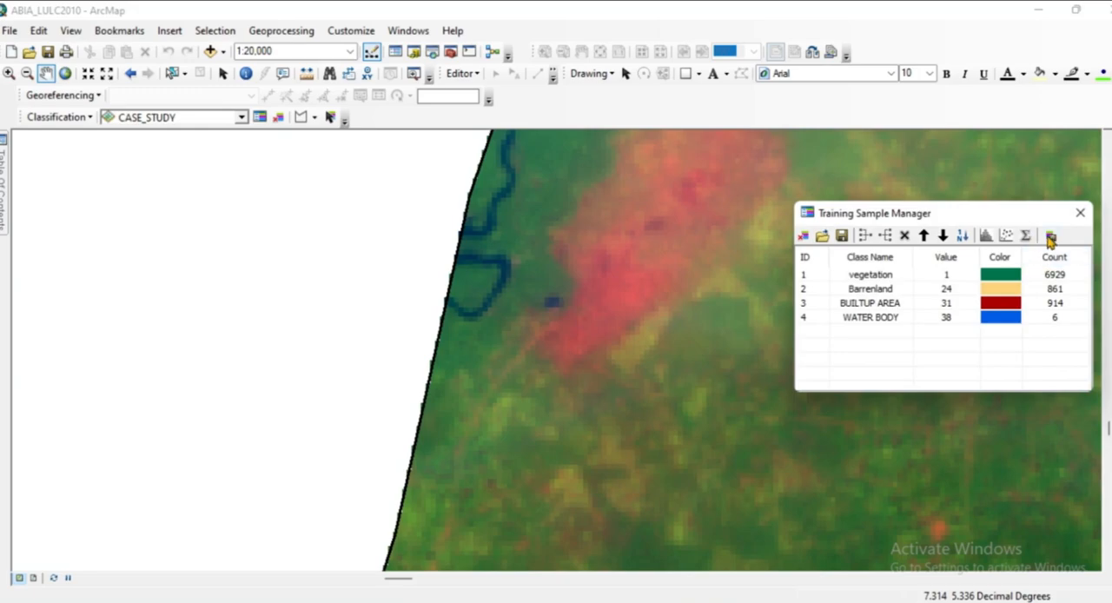
Select all training sample classes and start creating a signature file in the ABIA SIGNATURE folder.
left_click(812, 277)
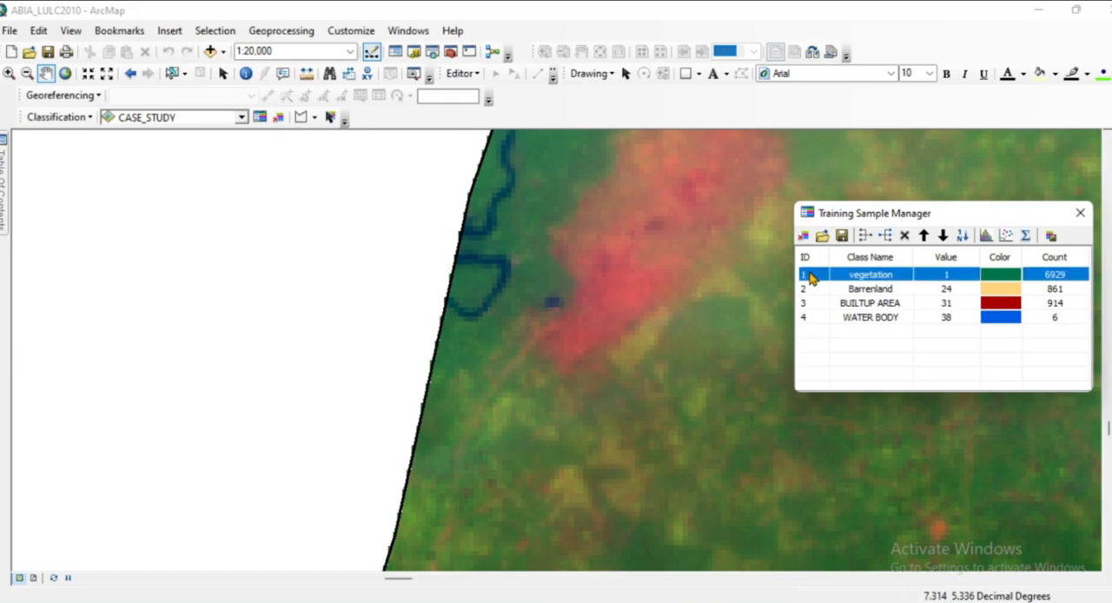
key("ctrl+a")
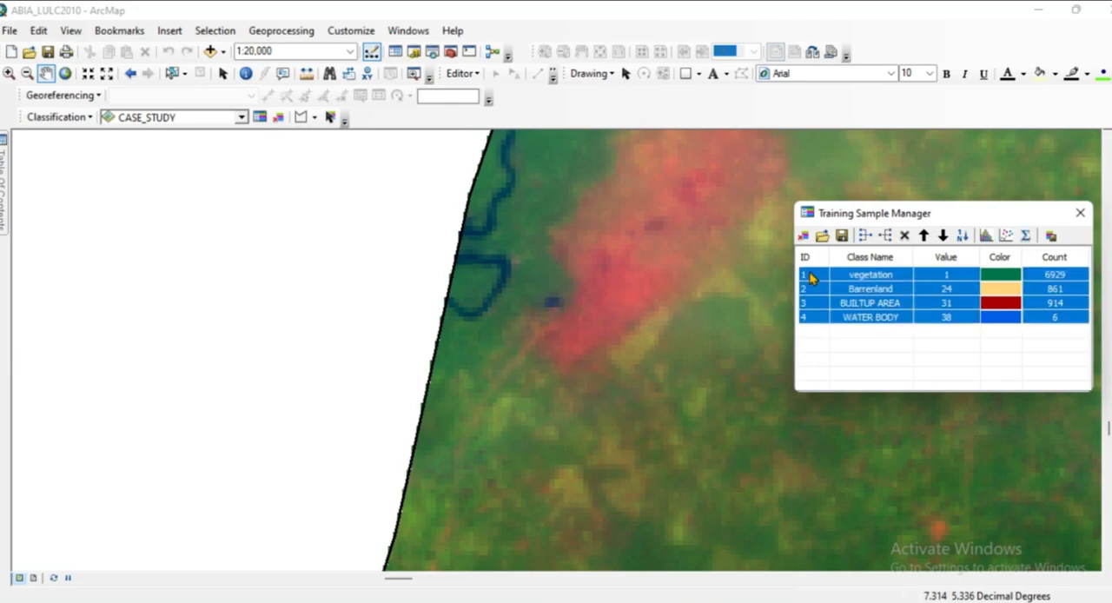
left_click(1050, 238)
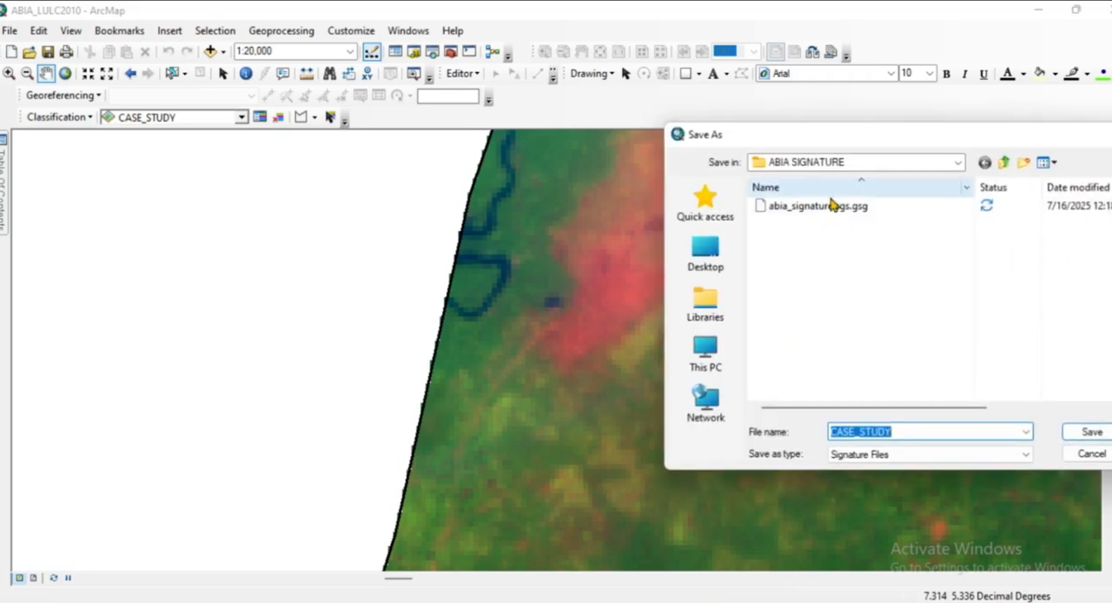
left_click(904, 432)
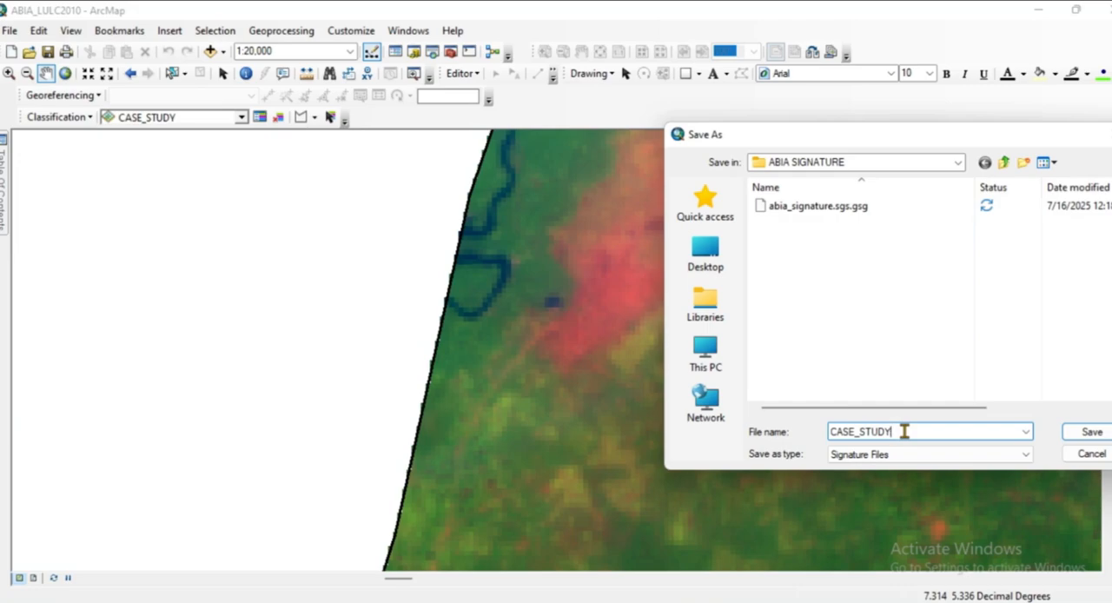
left_click(958, 162)
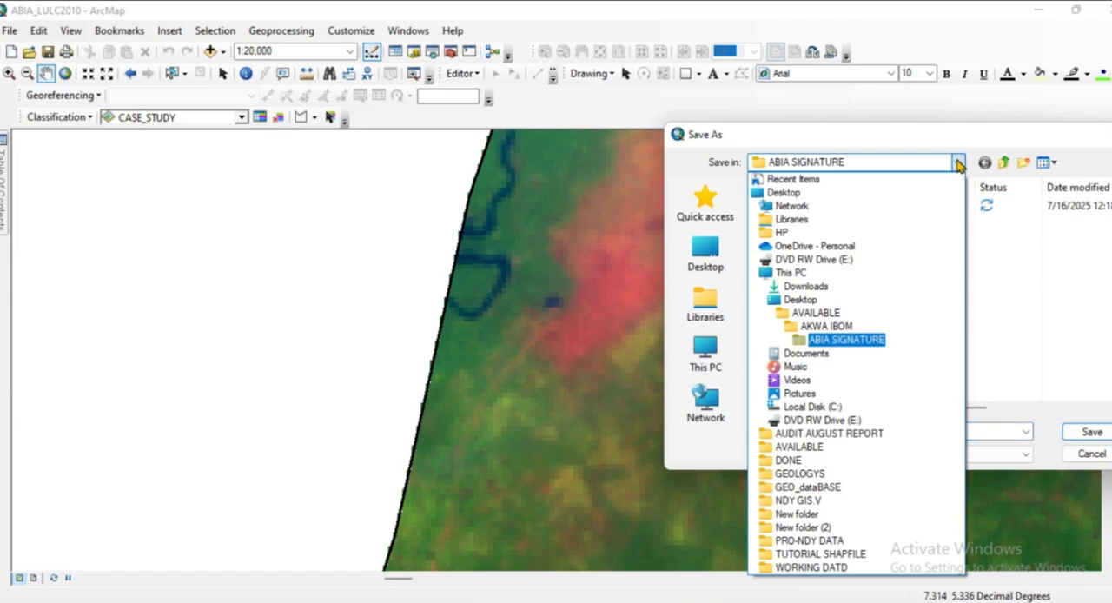
left_click(804, 341)
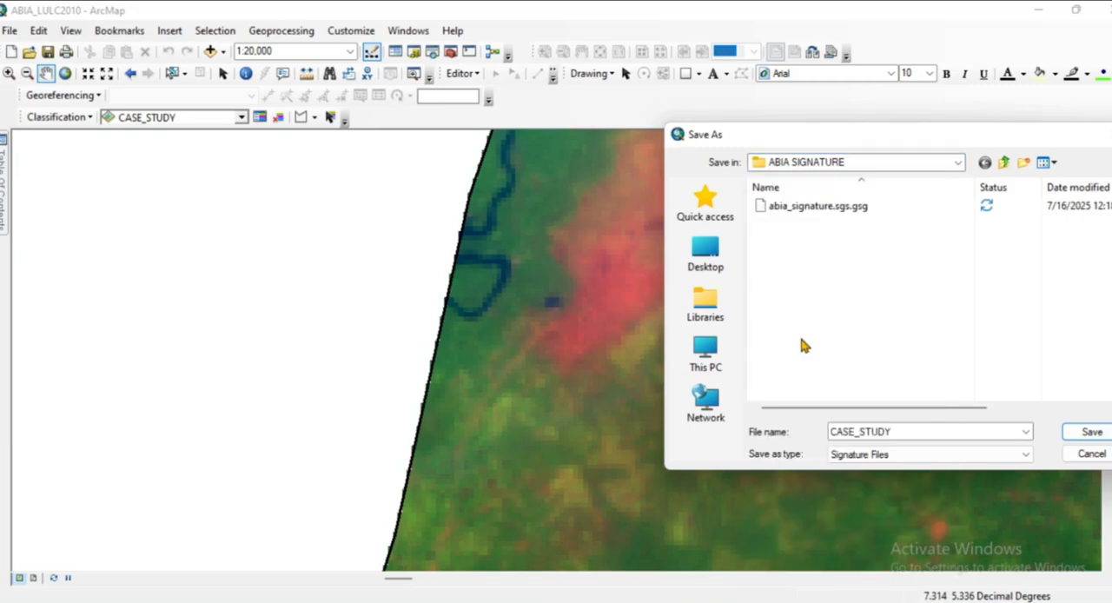
Name the signature file SIGNATURE_ABIALULC and save it.
double_click(900, 429)
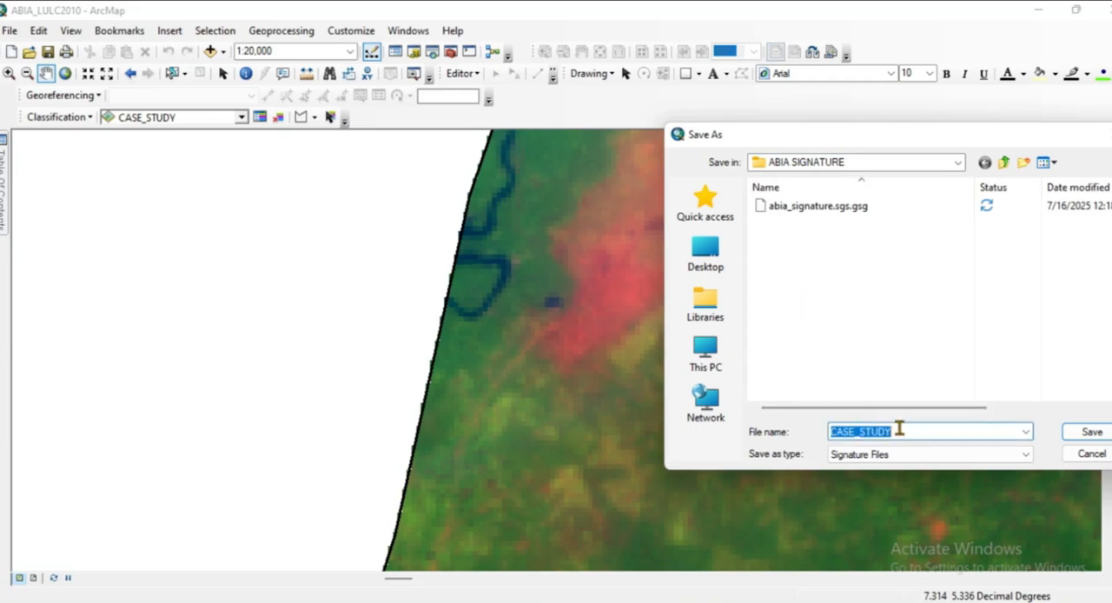
key("BackSpace")
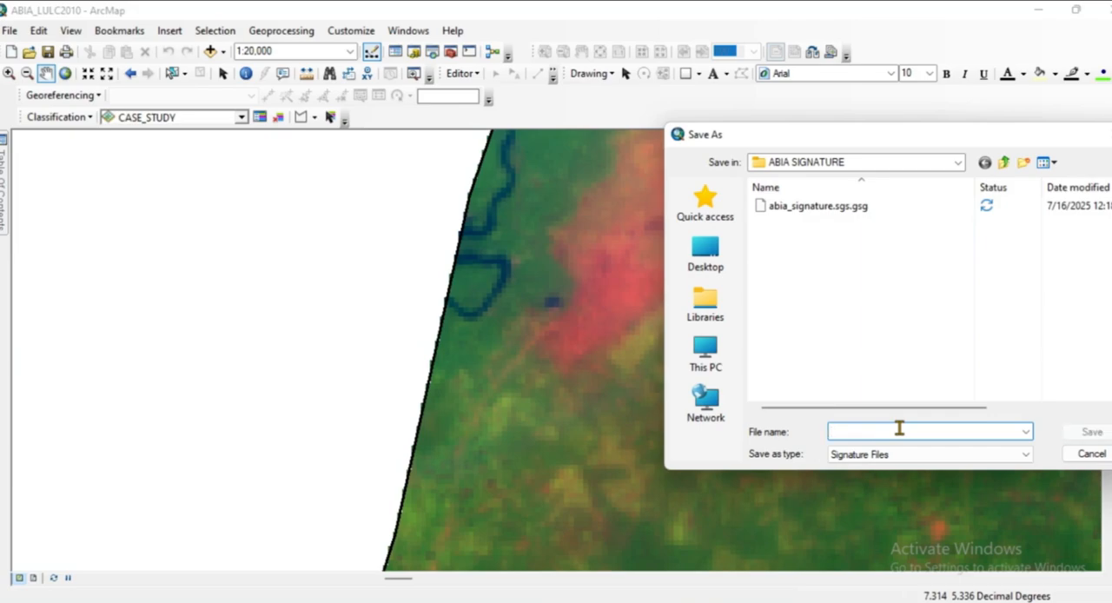
type("SIGNA")
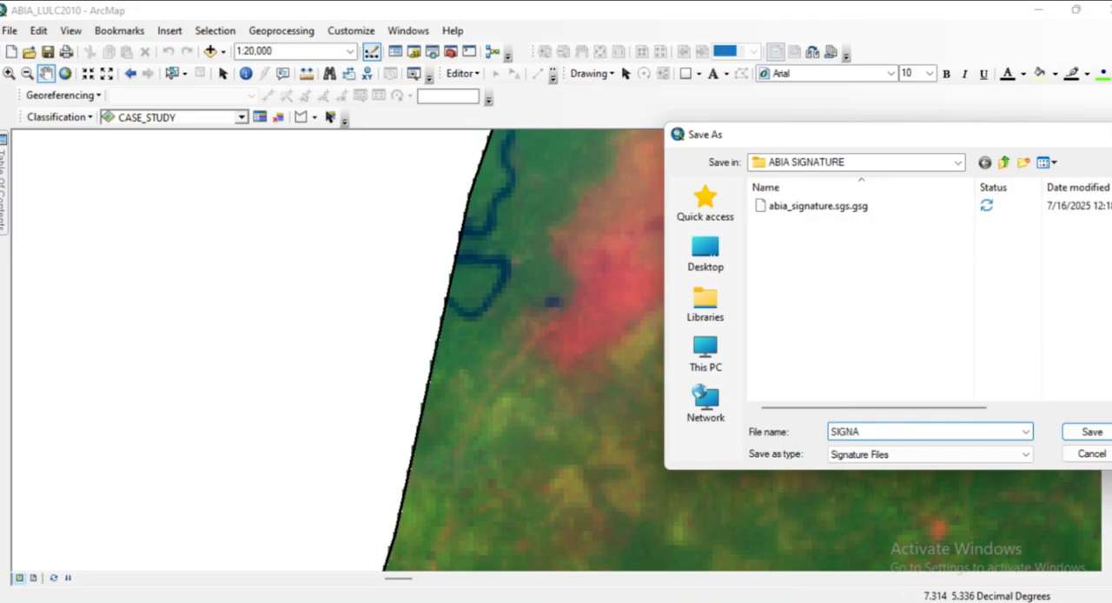
type("TURE")
type("_ABIALULC")
left_click(1092, 434)
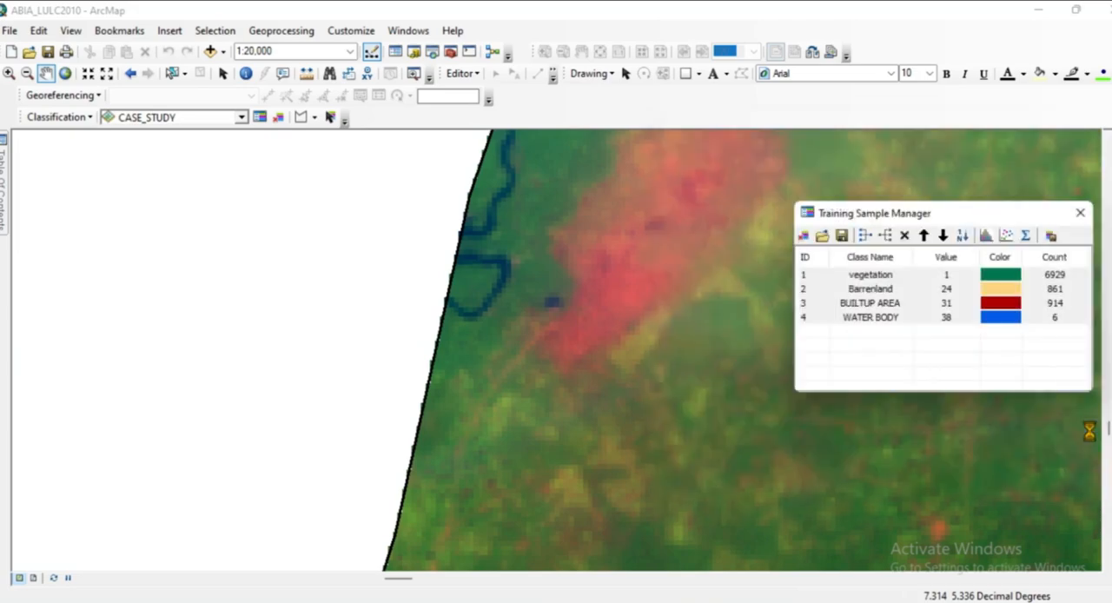
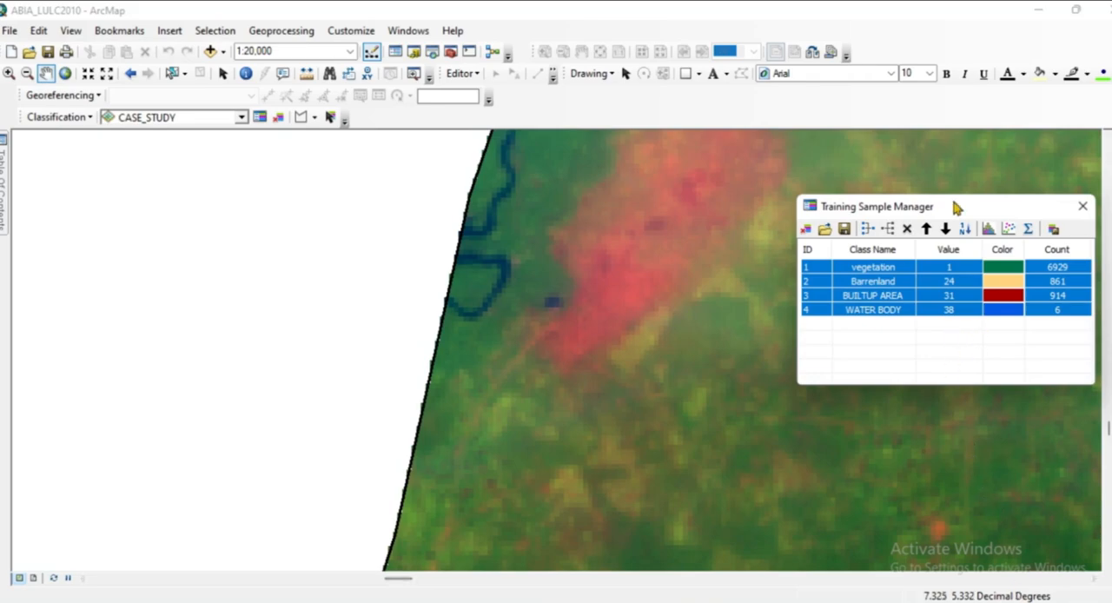
Examine the training samples across the whole ABIA study area at 1:750,000, with the Training Sample Manager moved clear of the imagery.
left_click_drag(979, 206, 1013, 354)
scroll(567, 268, "down", 5)
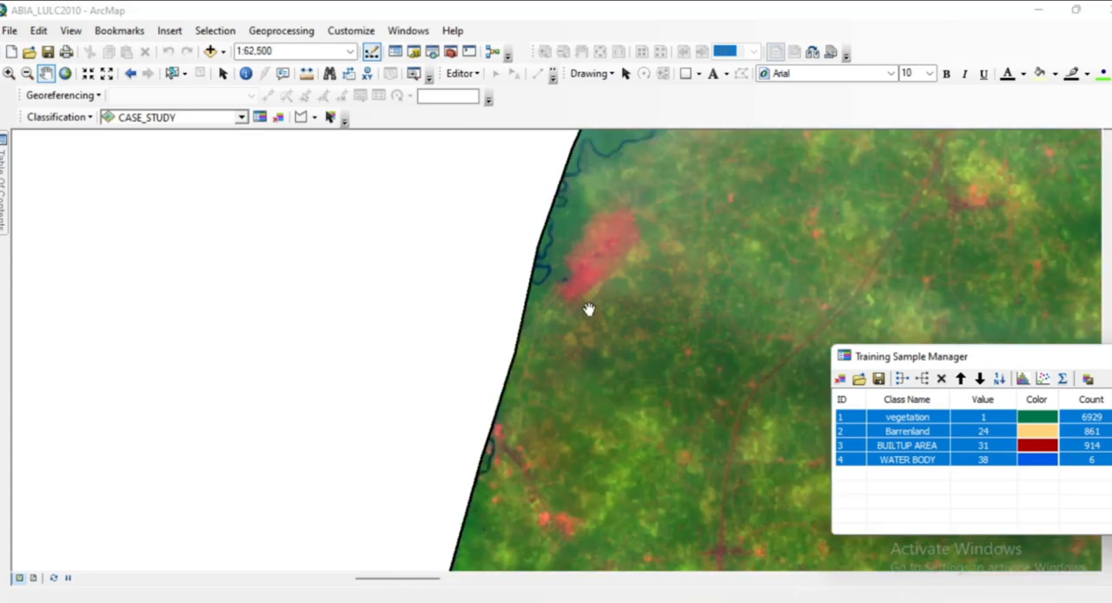
scroll(738, 331, "down", 3)
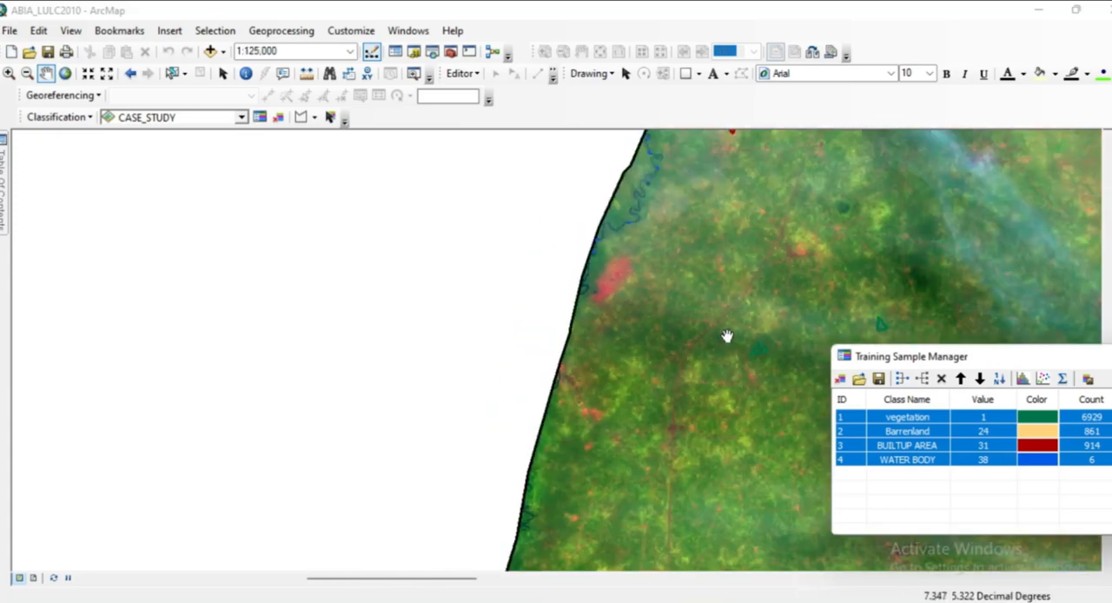
left_click_drag(727, 337, 373, 361)
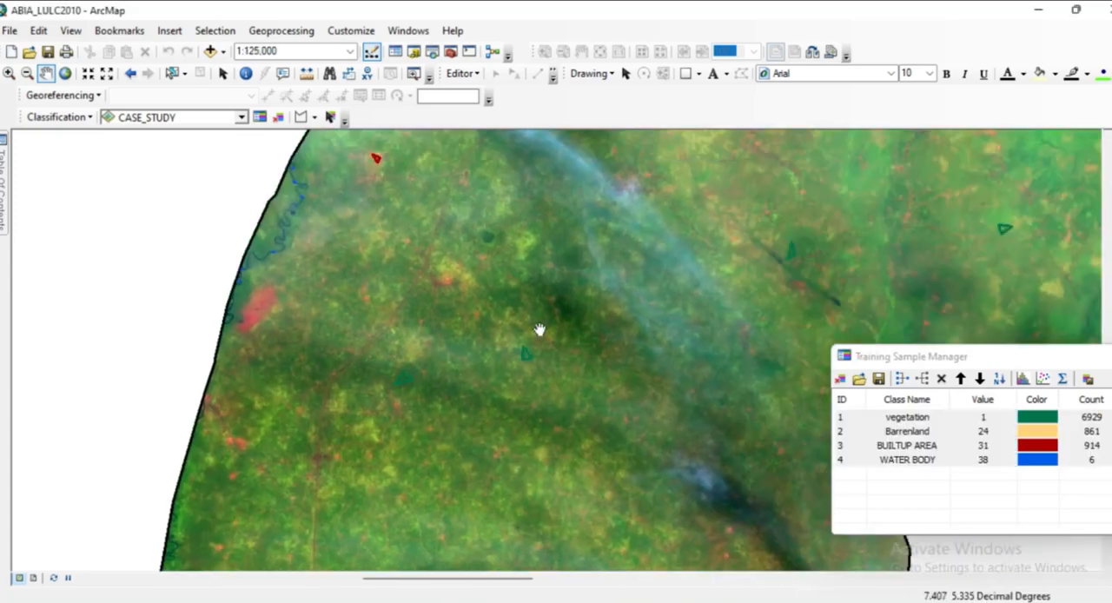
scroll(574, 330, "down", 3)
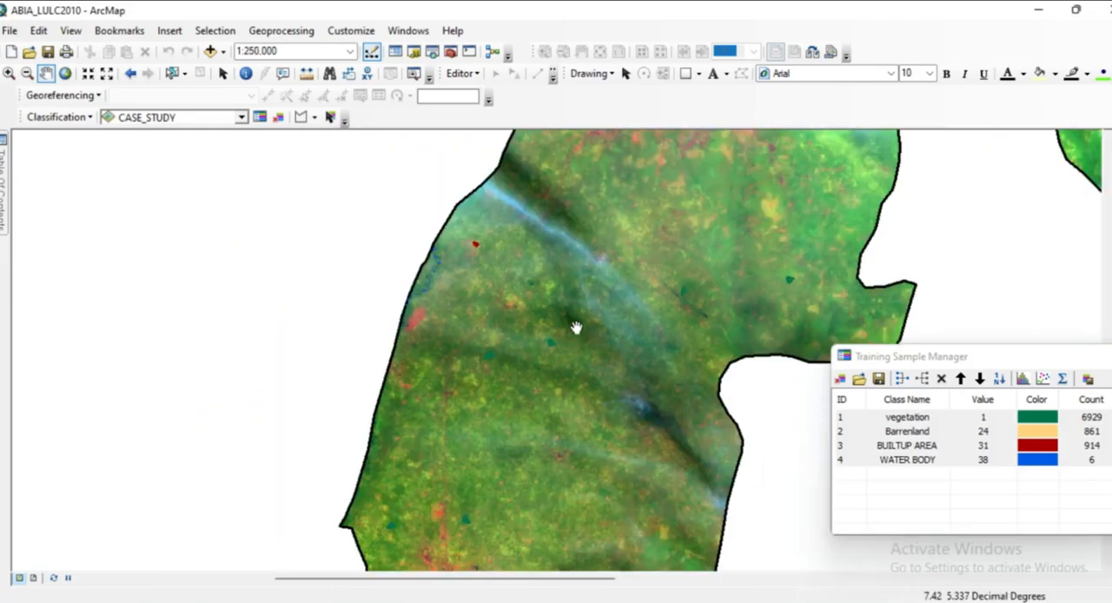
scroll(598, 326, "down", 1)
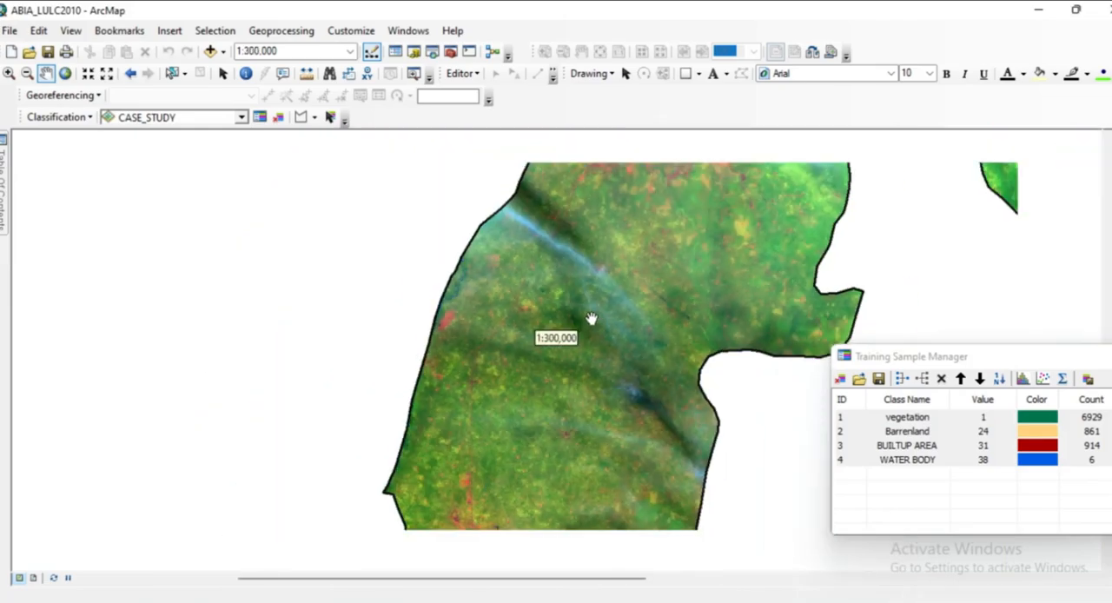
scroll(587, 314, "down", 1)
scroll(591, 316, "down", 2)
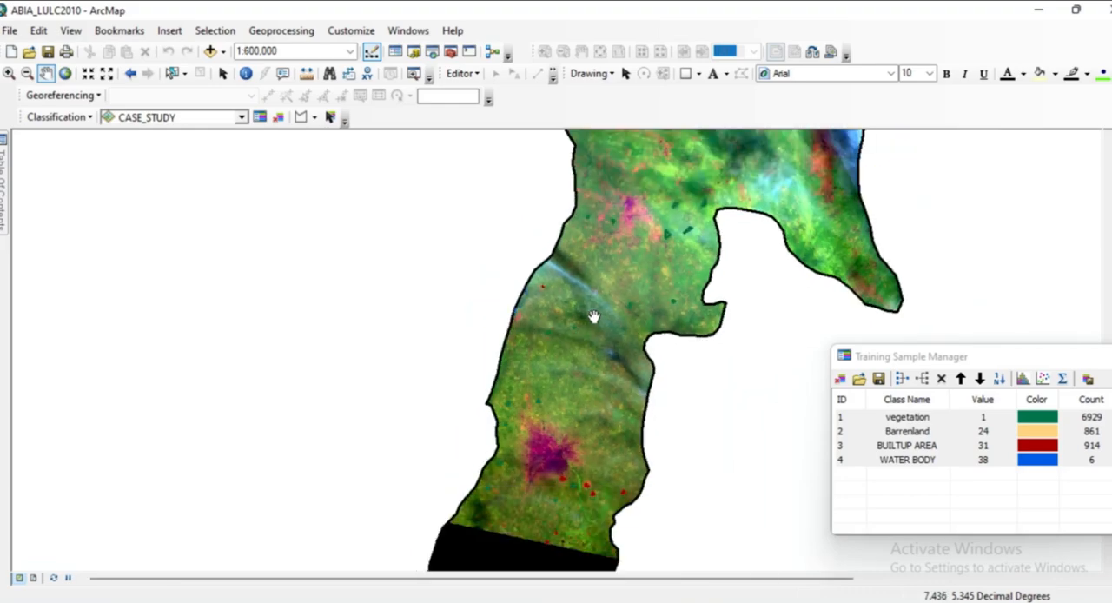
scroll(593, 315, "down", 1)
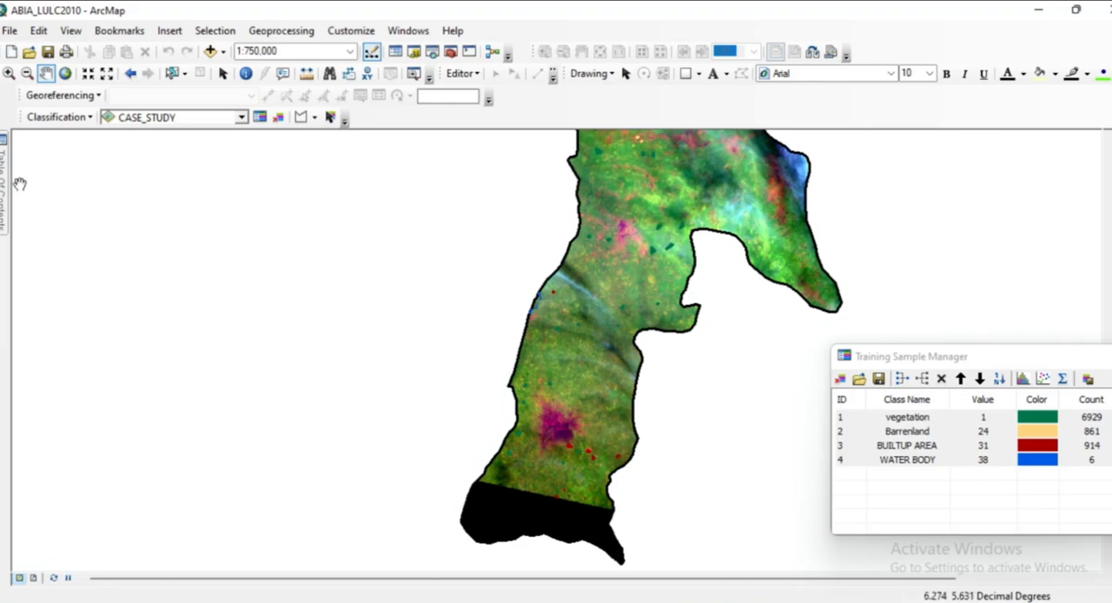
Compare the clipped CASE_STUDY image with the full scene by briefly showing the COMPOSITE layer and hiding it again.
mouse_move(4, 187)
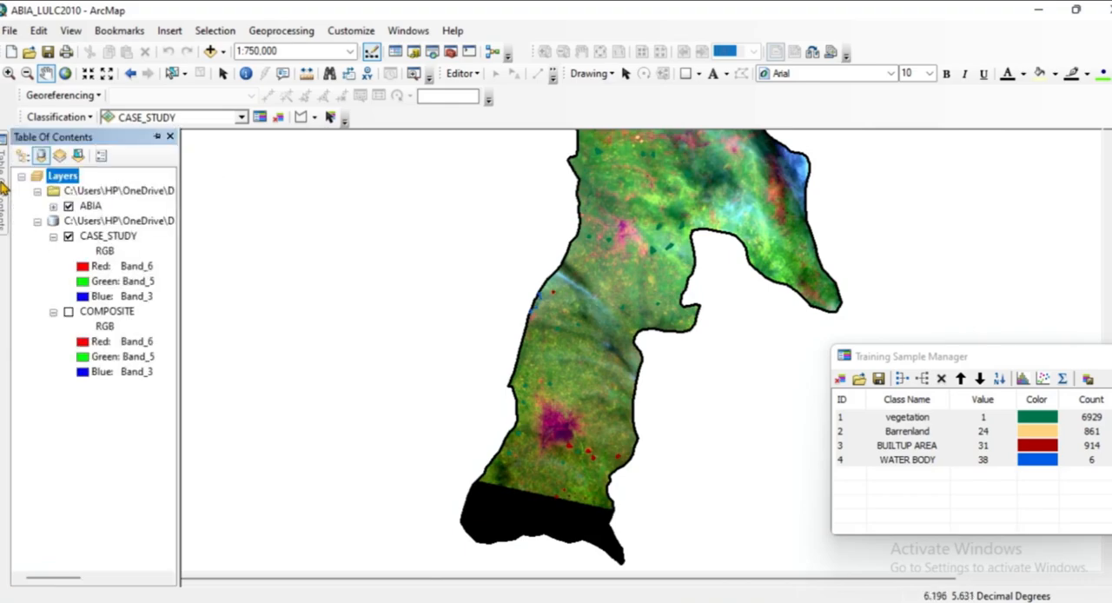
left_click(68, 312)
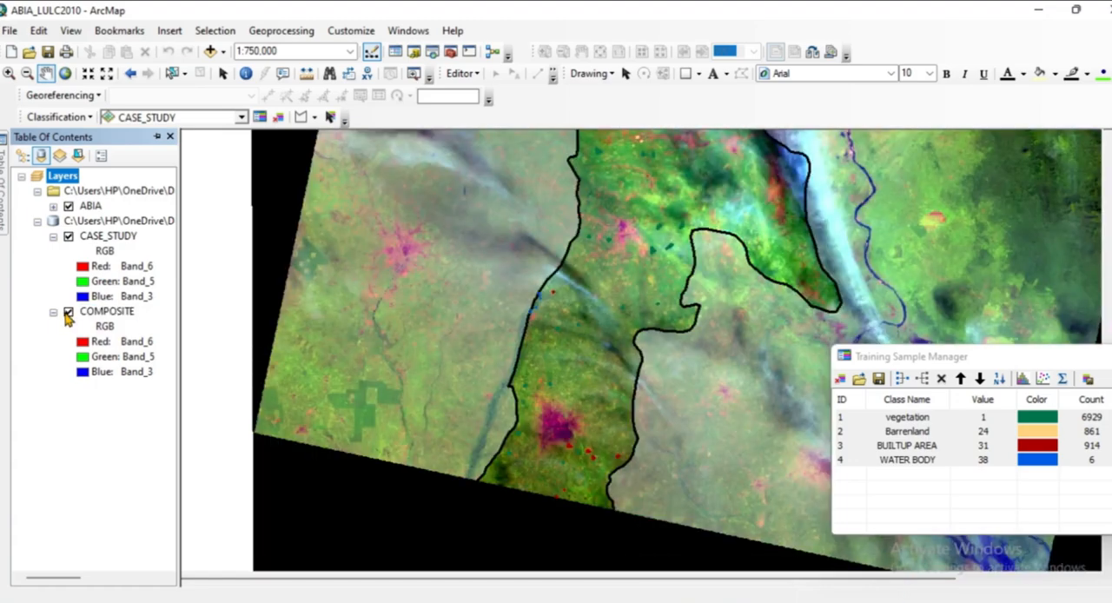
left_click(68, 313)
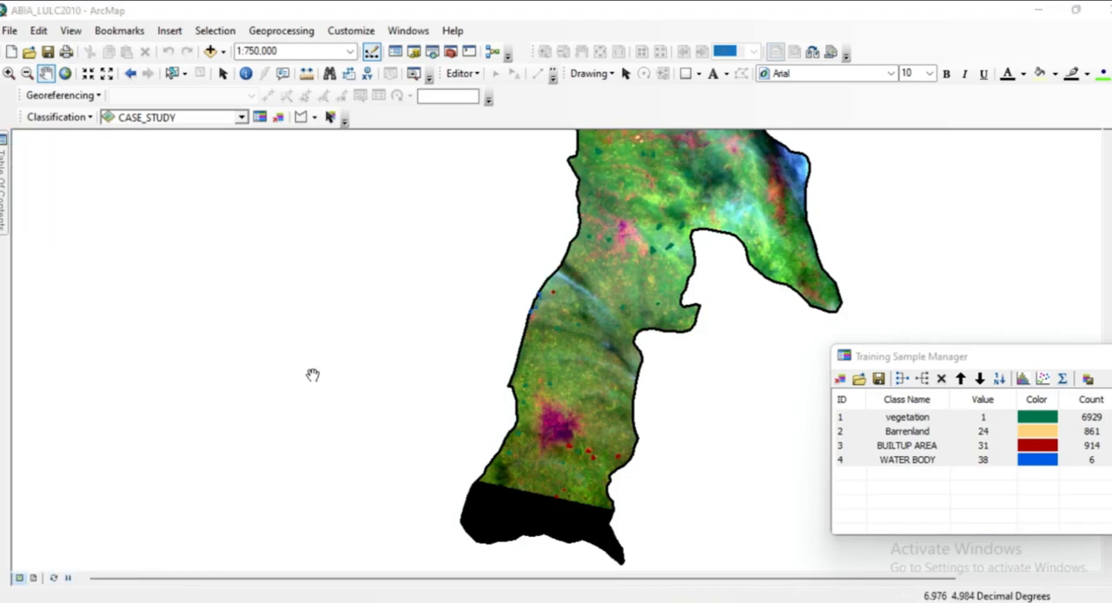
Start a Maximum Likelihood Classification with CASE_STUDY as the input raster bands.
left_click(90, 116)
left_click(105, 156)
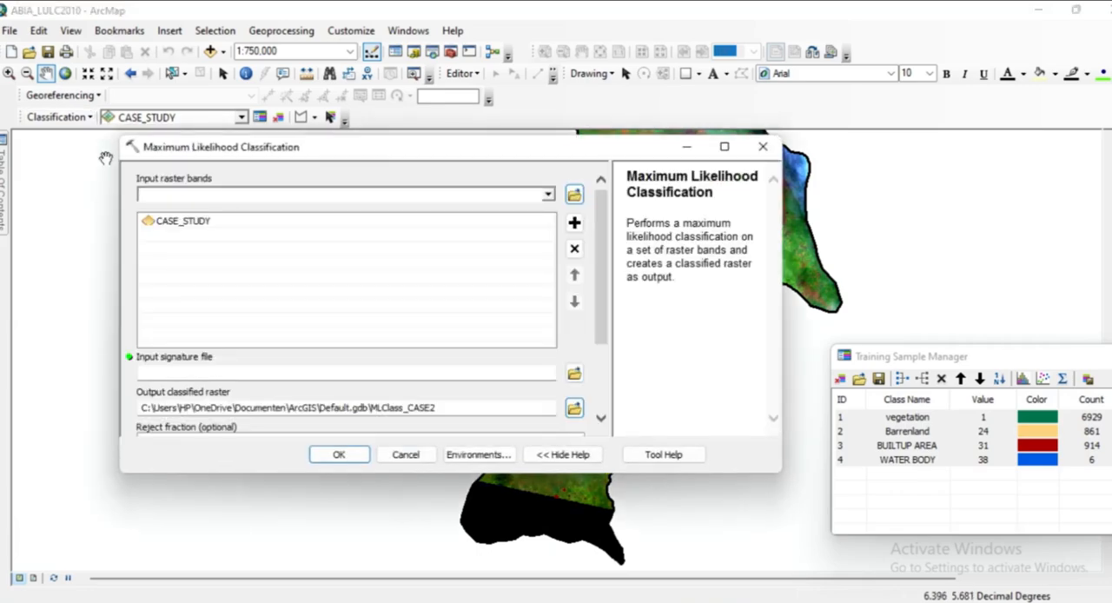
mouse_move(8, 193)
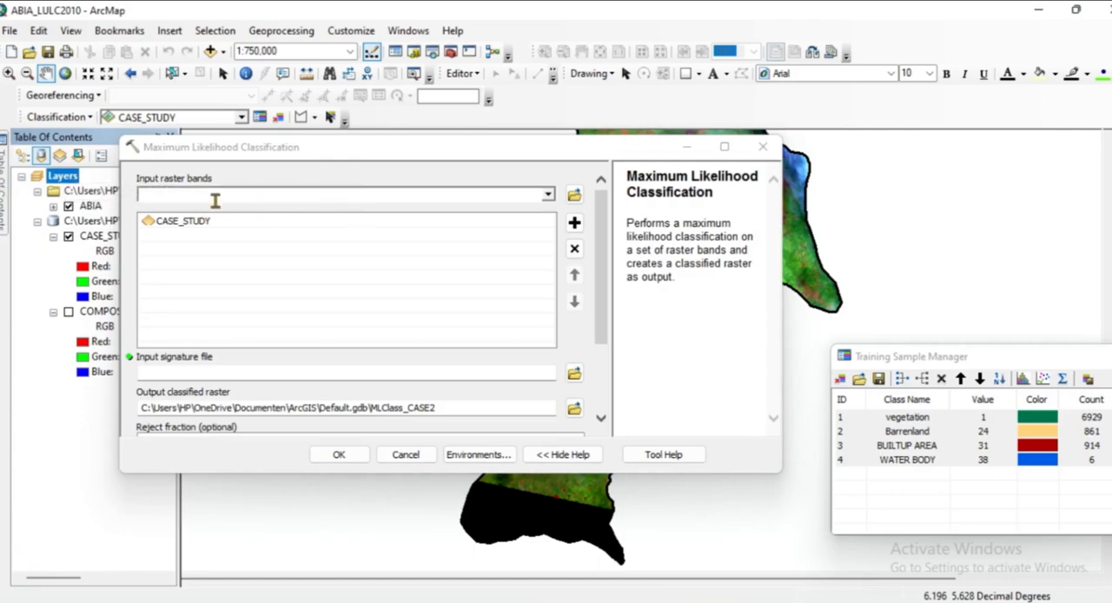
left_click(405, 195)
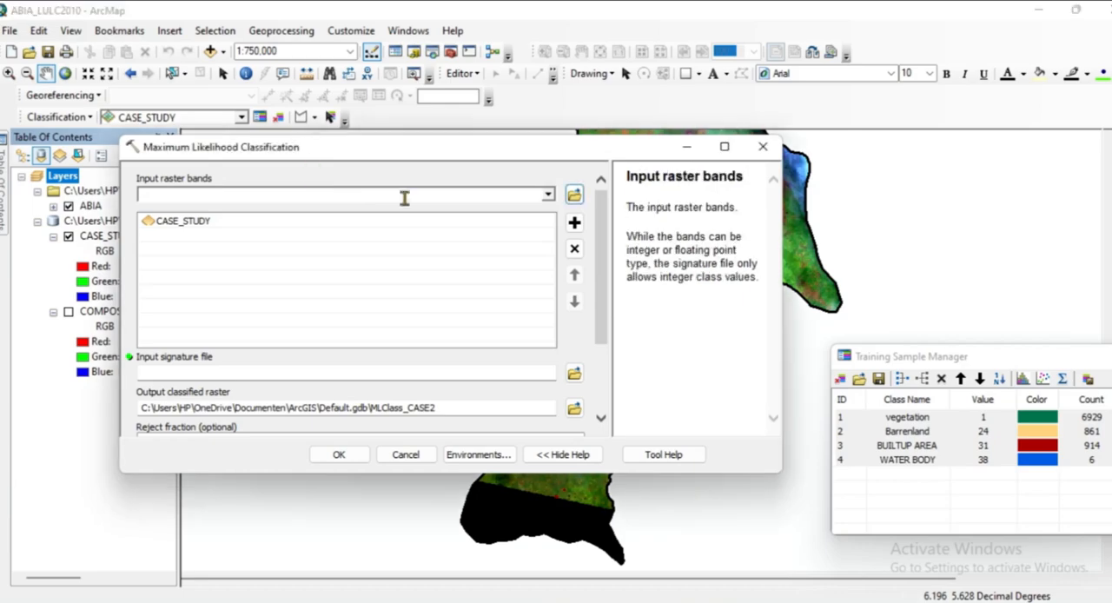
left_click(383, 183)
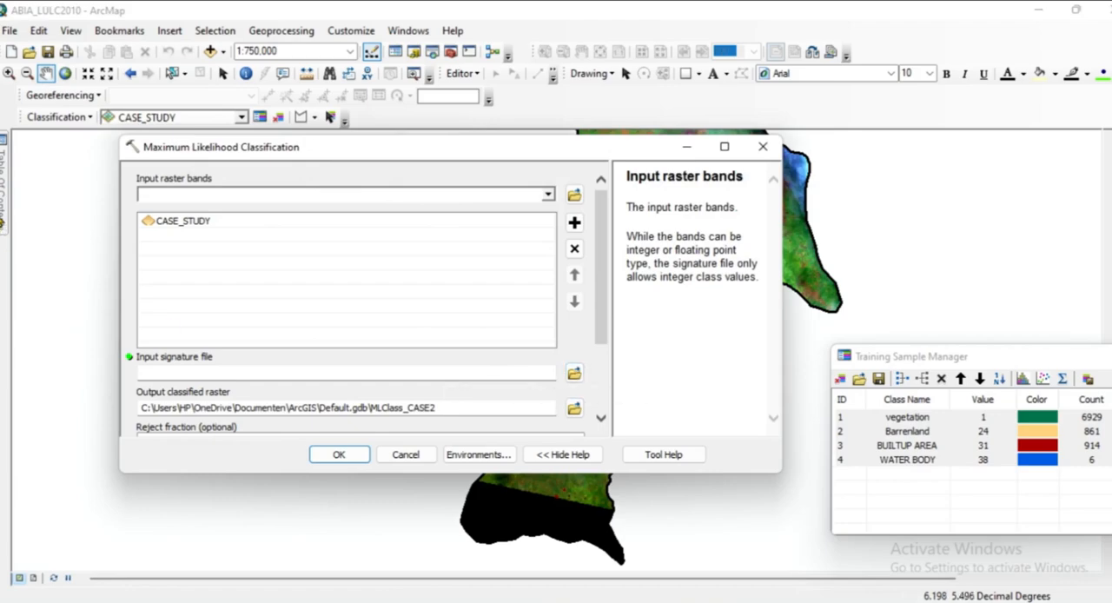
mouse_move(4, 222)
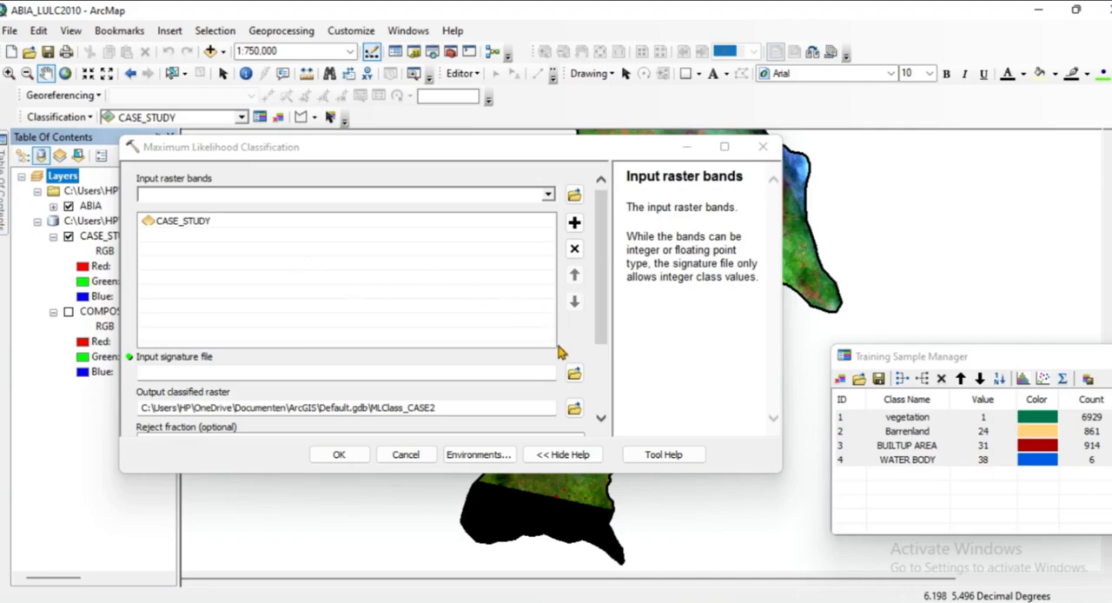
Set the input signature file to signature_abialulc.gsg from the ABIA SIGNATURE folder under AVAILABLE\AKWA IBOM.
left_click(526, 369)
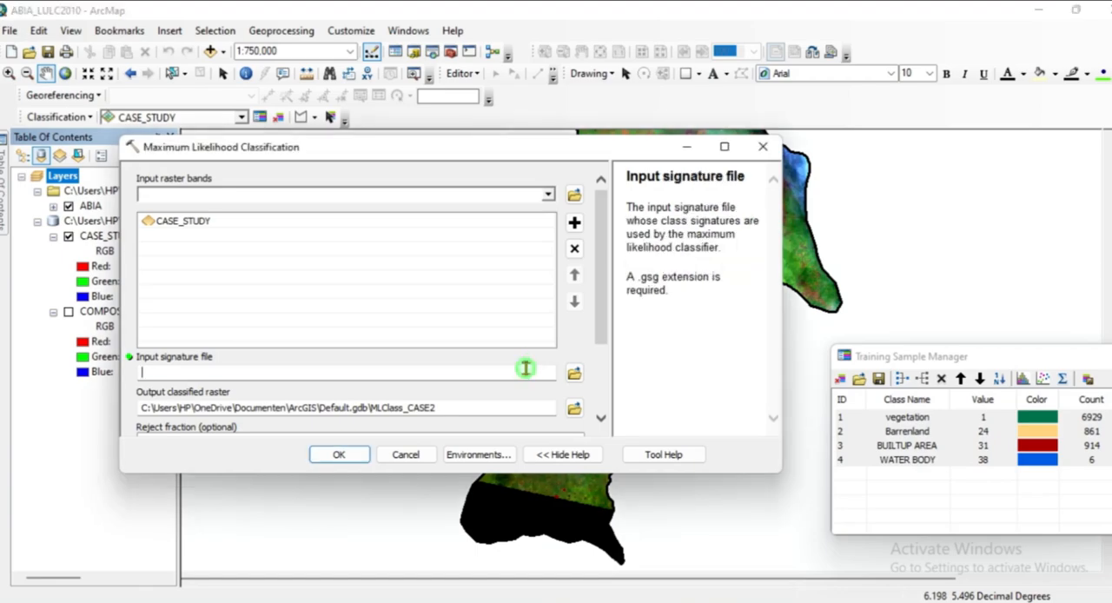
left_click(574, 374)
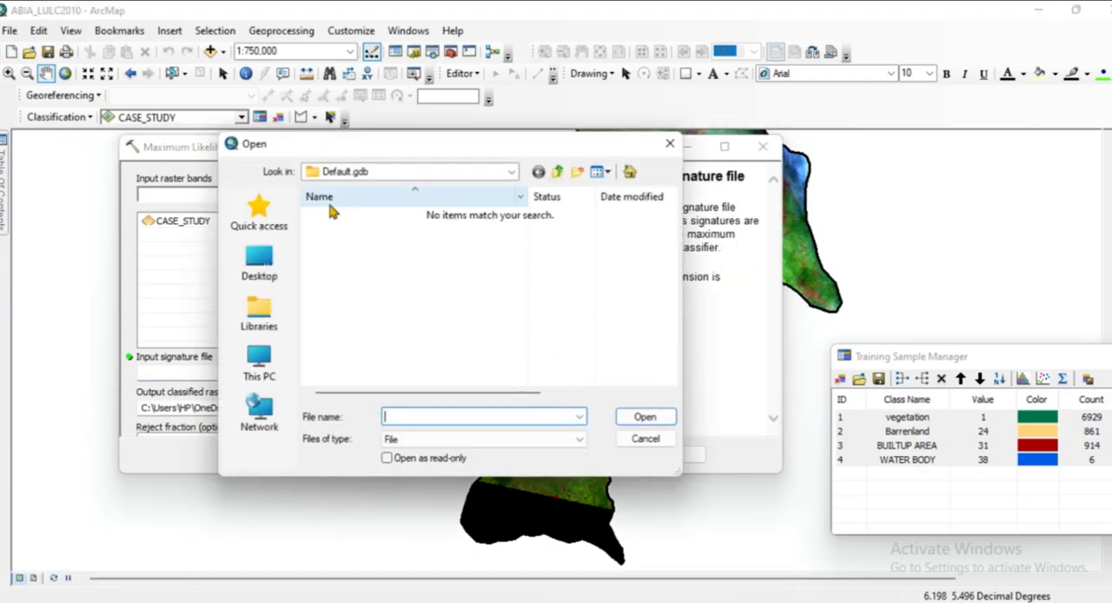
left_click(513, 173)
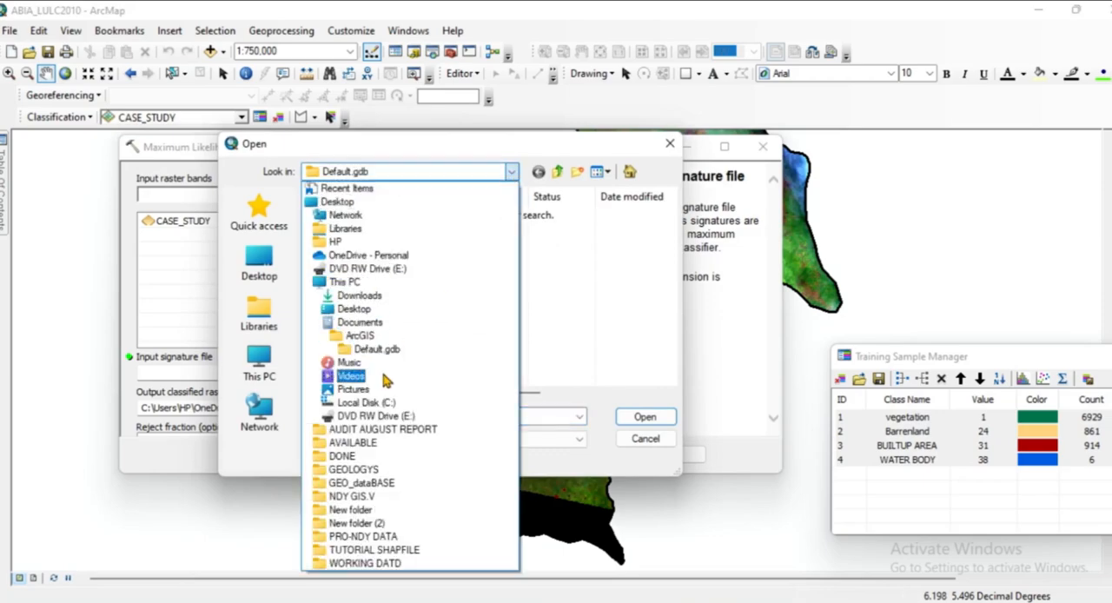
left_click(375, 443)
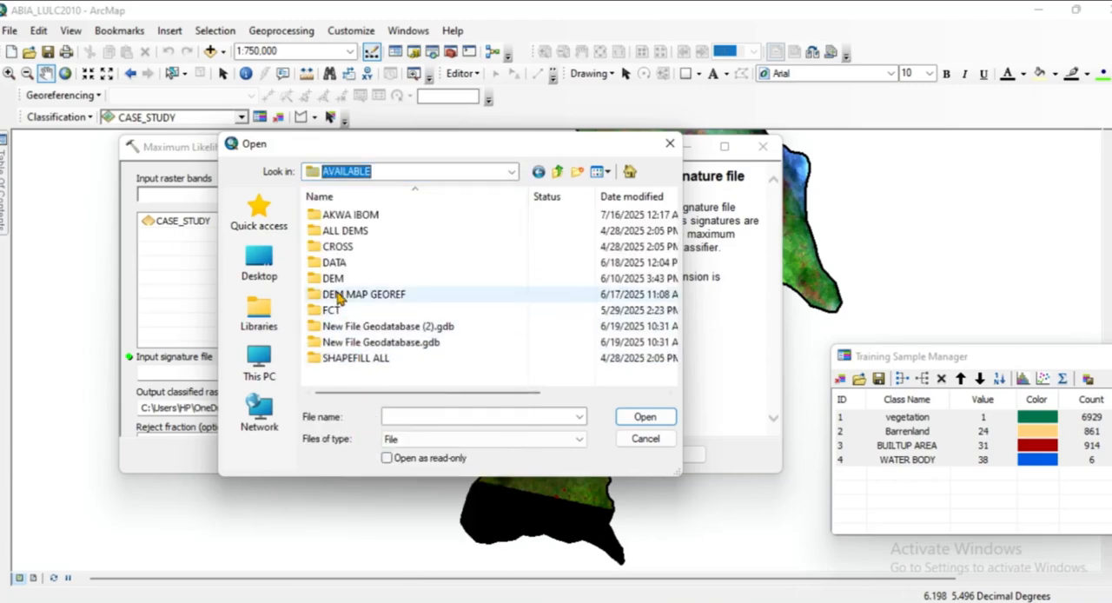
double_click(315, 217)
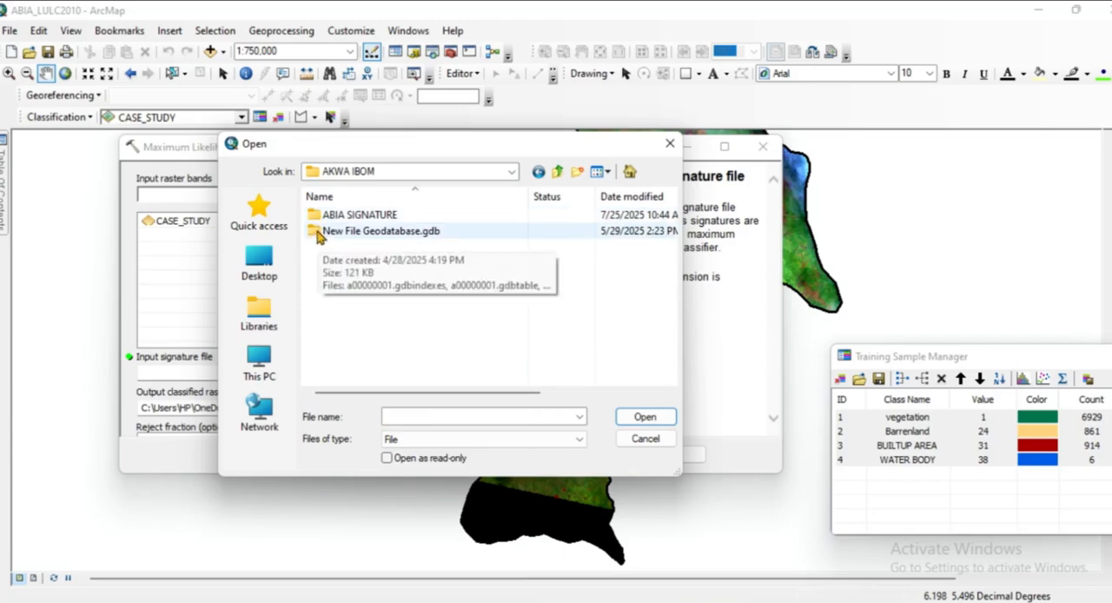
double_click(317, 215)
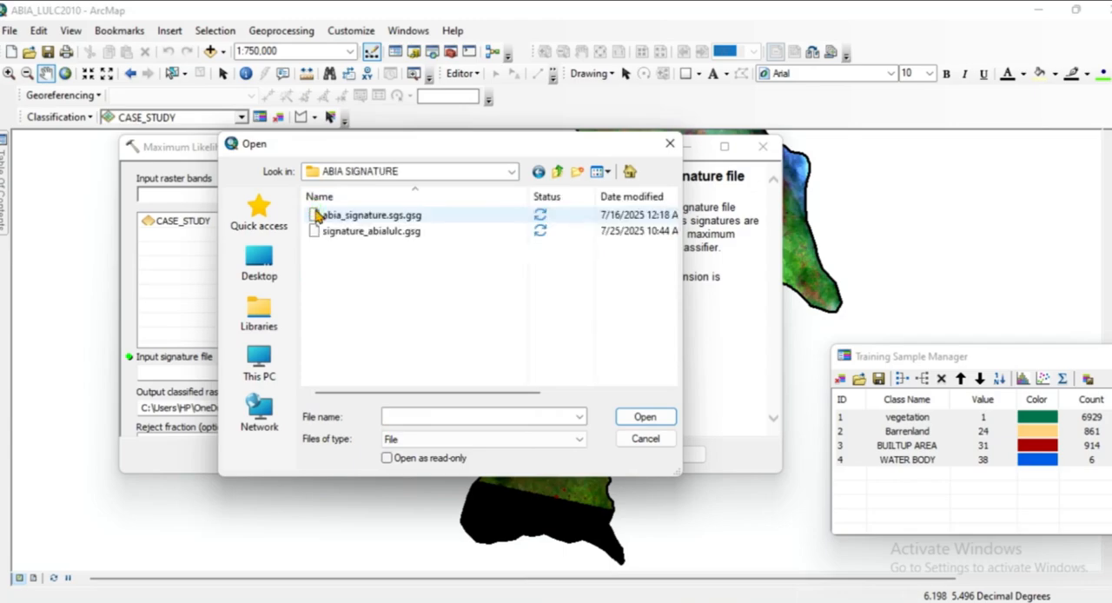
left_click(354, 218)
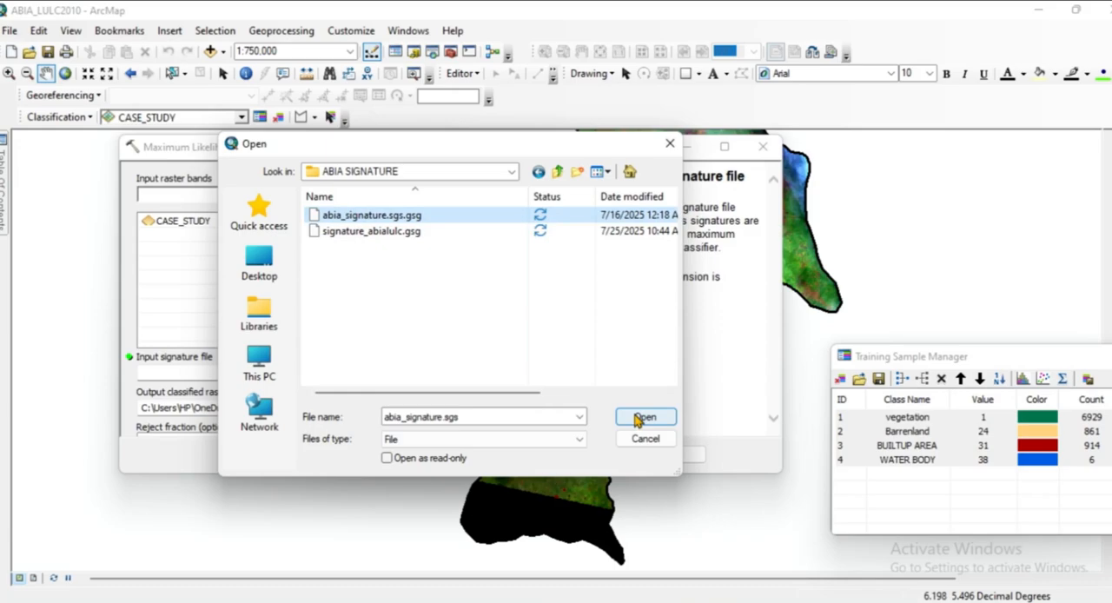
left_click(380, 233)
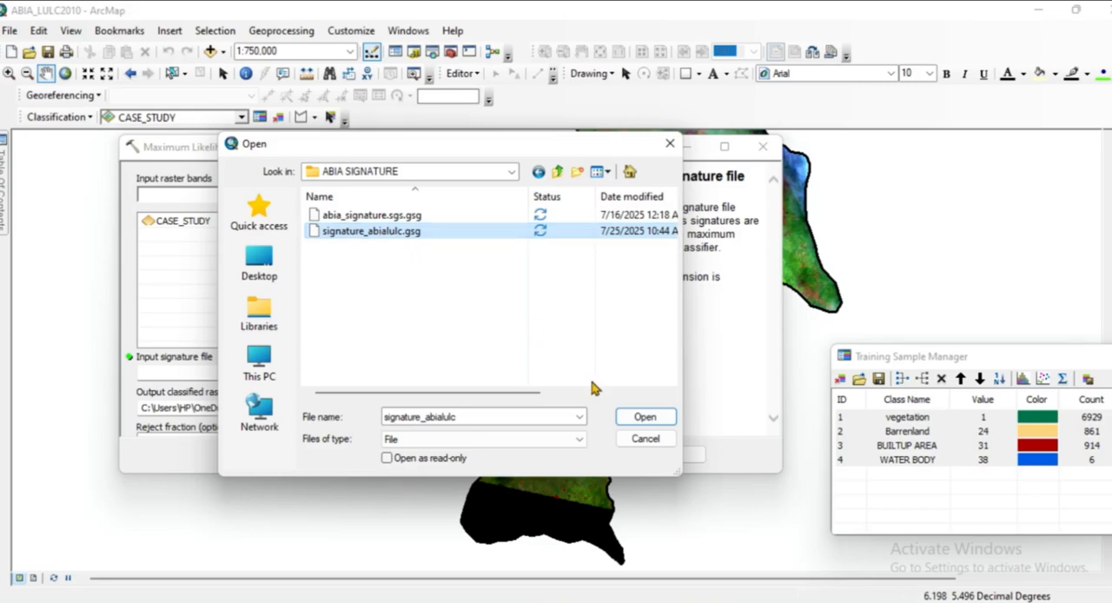
left_click(644, 418)
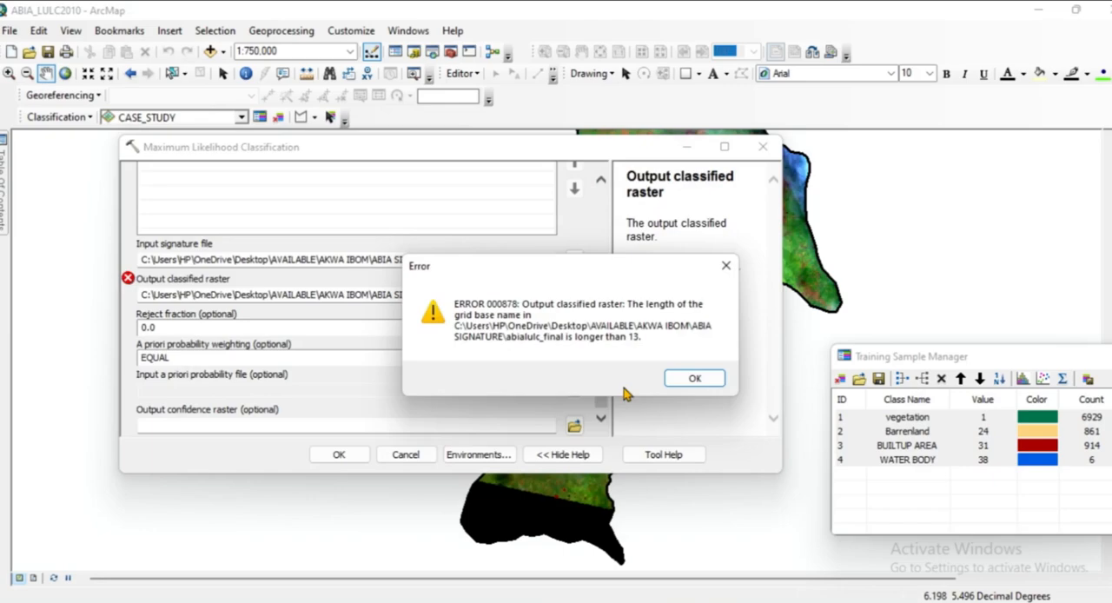
Dismiss the output name error and start browsing for a new output classified raster.
left_click(691, 377)
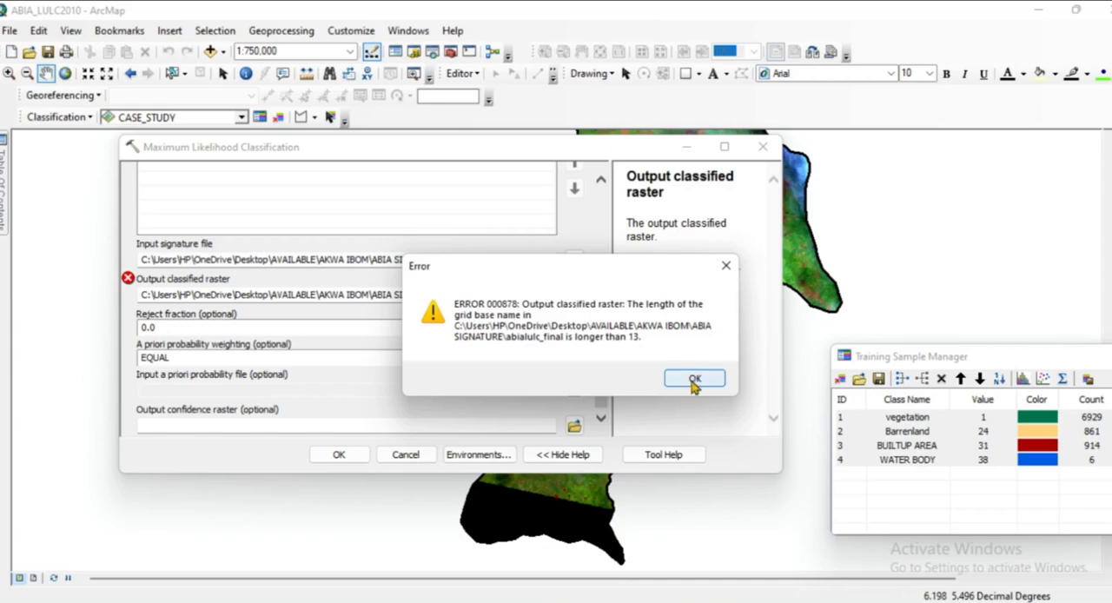
left_click(697, 379)
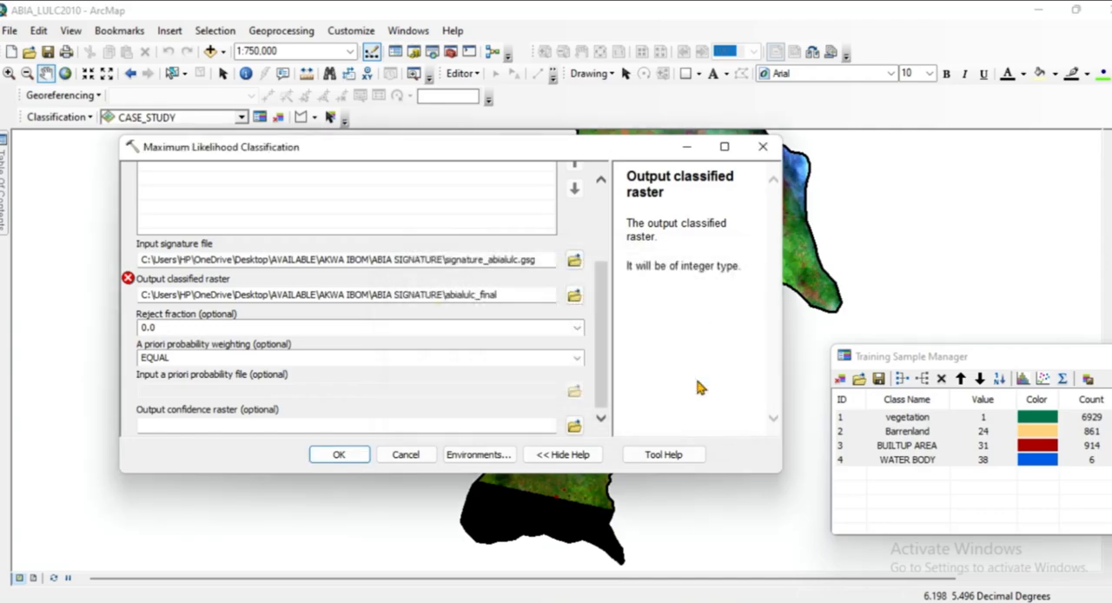
left_click(509, 295)
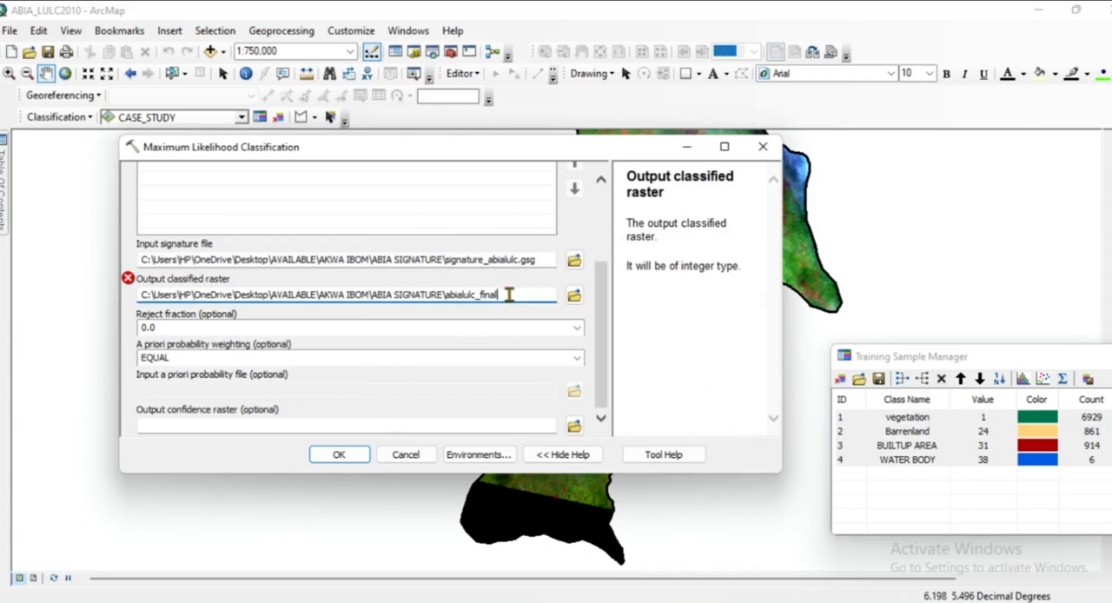
left_click(574, 295)
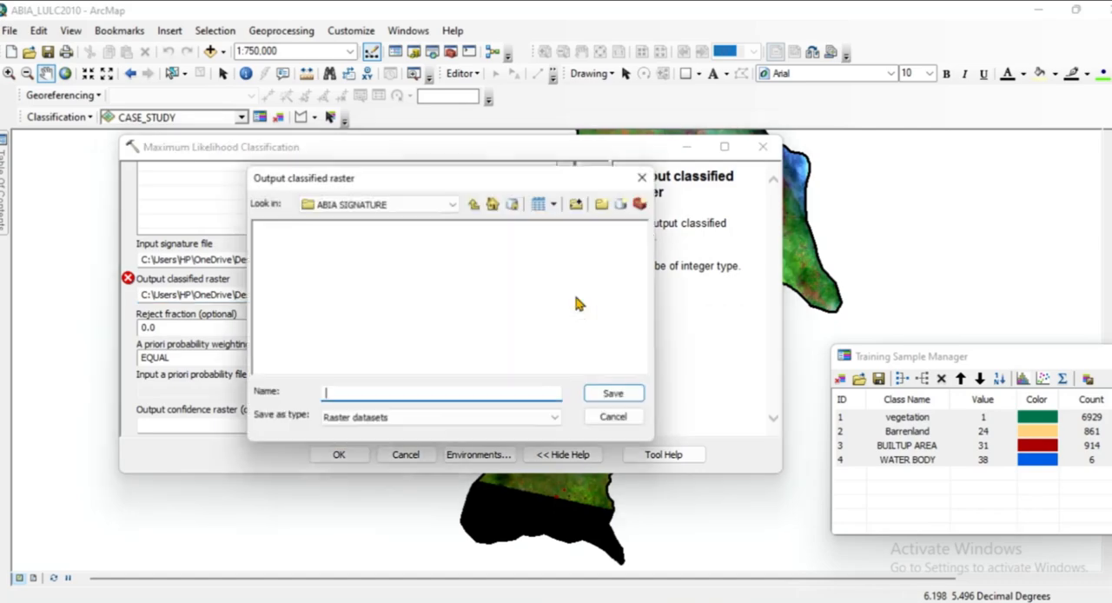
Start a new folder connection for the output raster location and expand the AKWA IBOM folder under AVAILABLE.
left_click(577, 205)
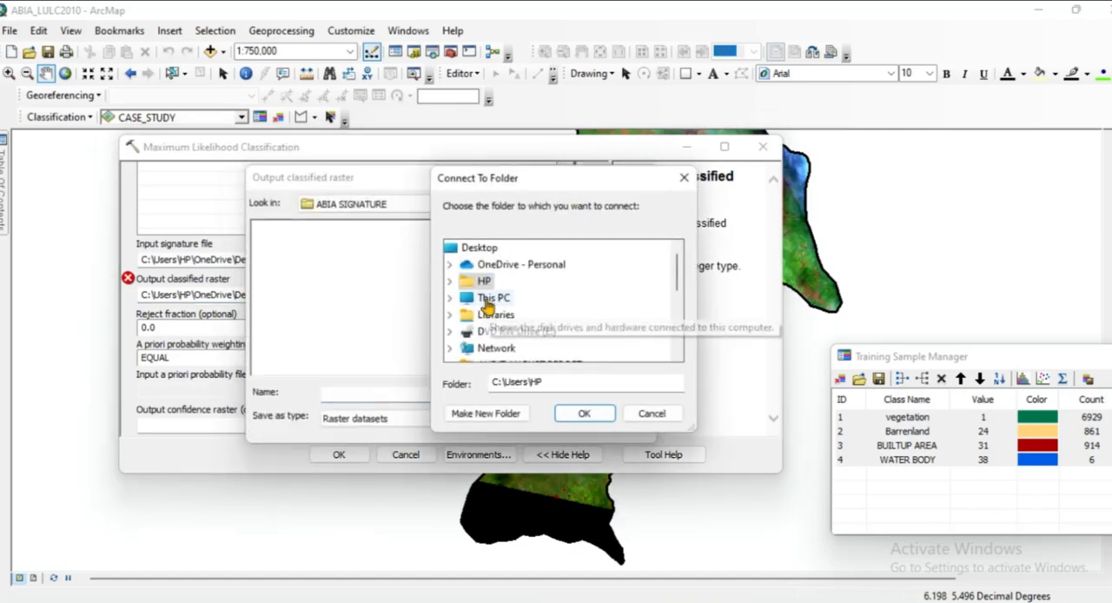
left_click_drag(674, 262, 674, 299)
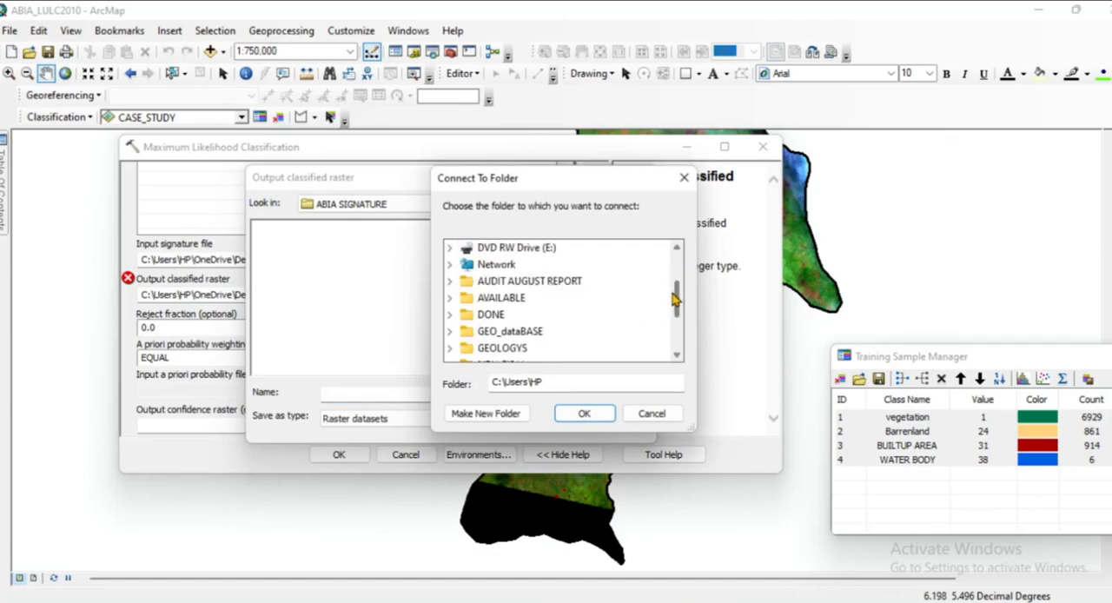
left_click(510, 299)
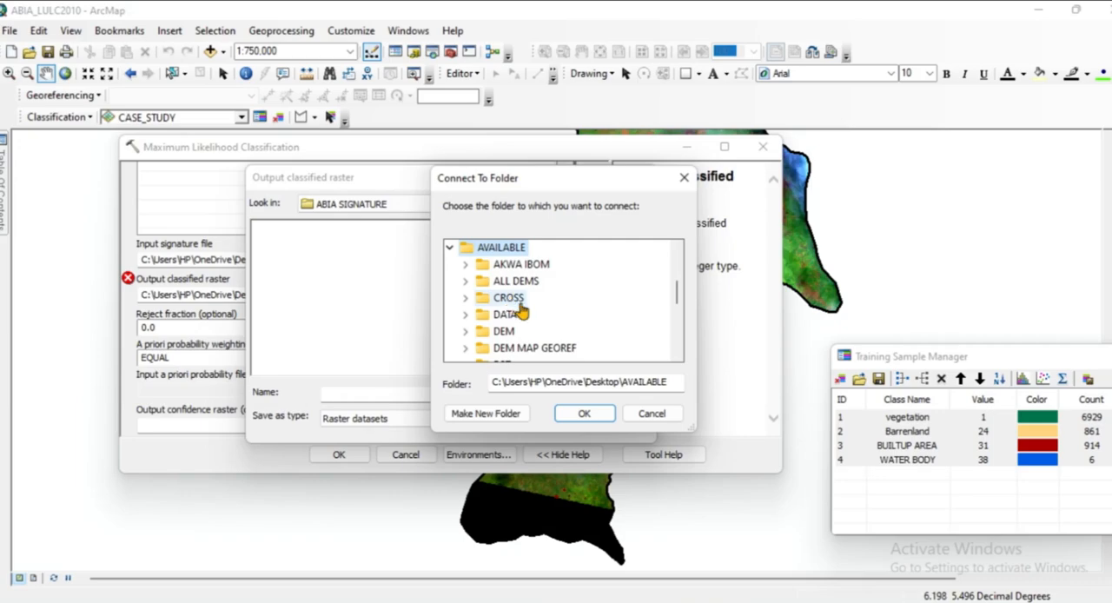
left_click(496, 272)
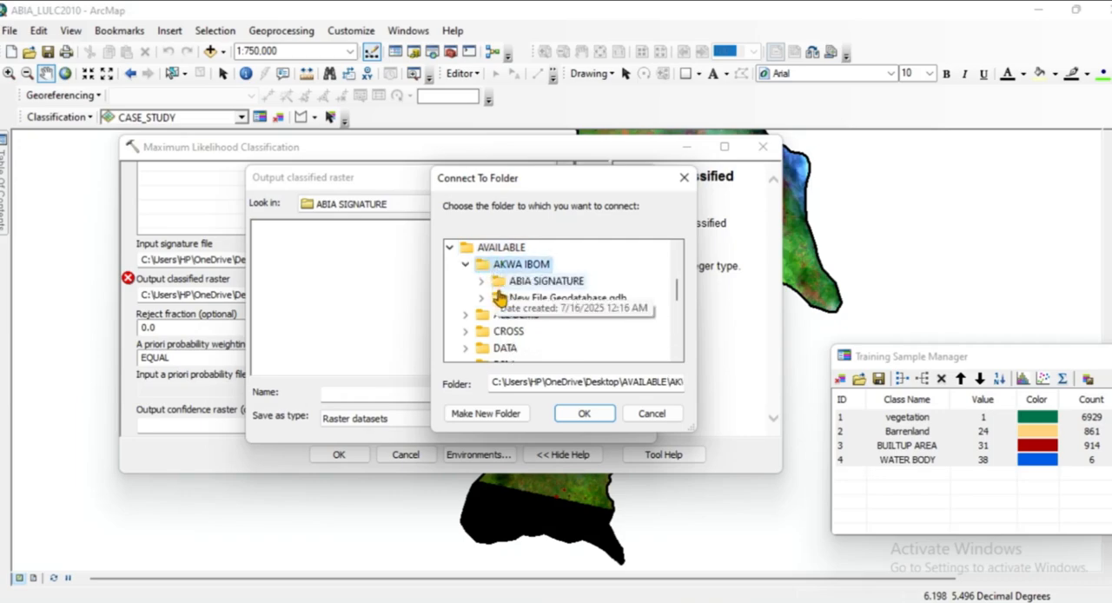
Try to choose New File Geodatabase.gdb in the AKWA IBOM folder as the folder to connect to.
left_click(505, 300)
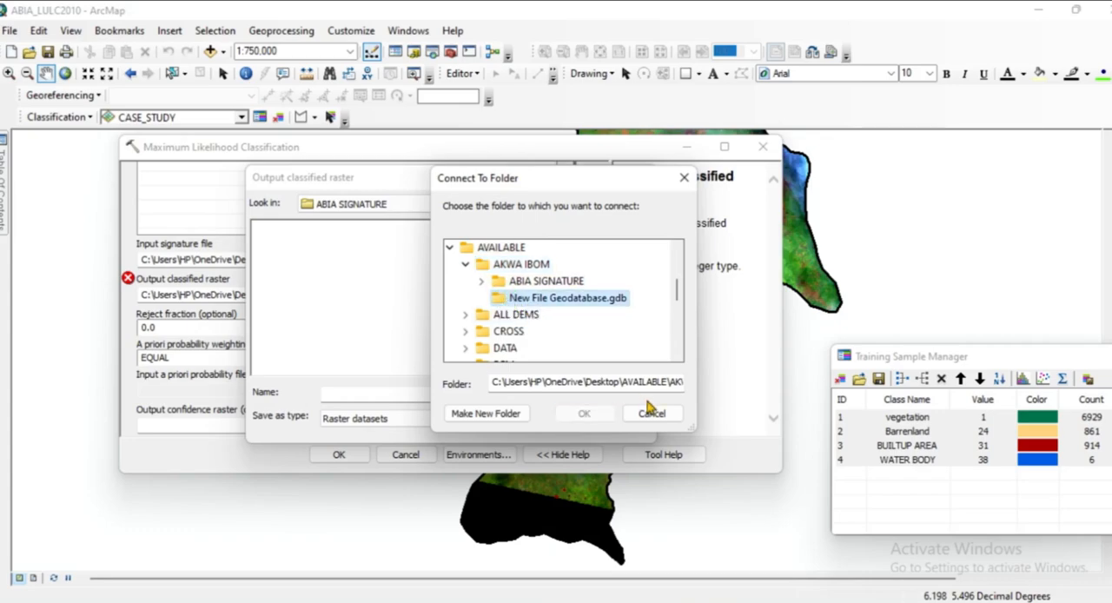
left_click(530, 300)
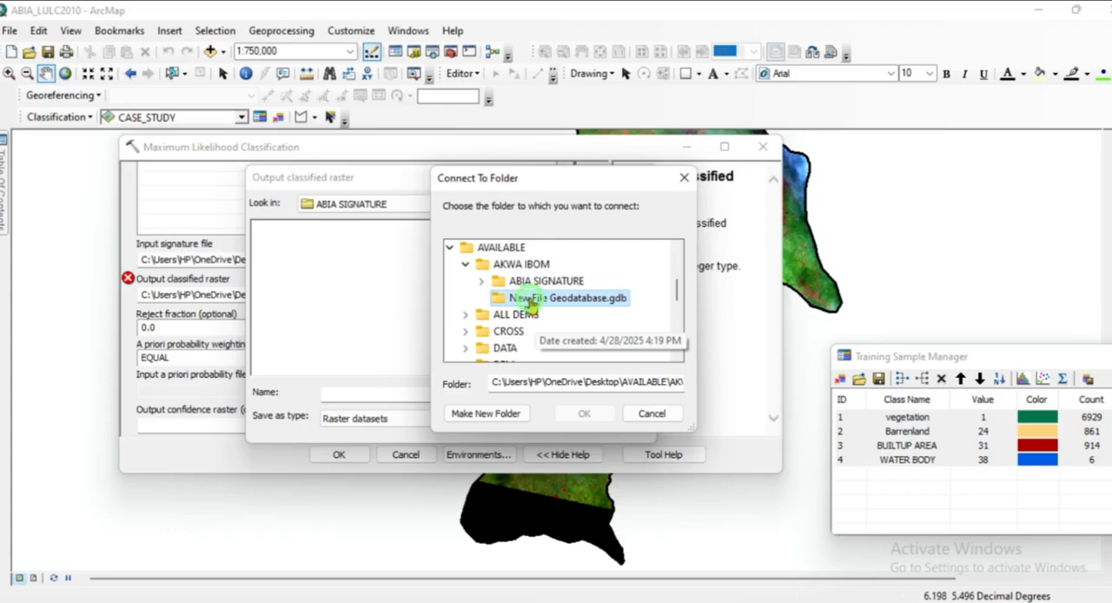
left_click(530, 300)
left_click(530, 300)
left_click(530, 300)
left_click(528, 299)
left_click(513, 283)
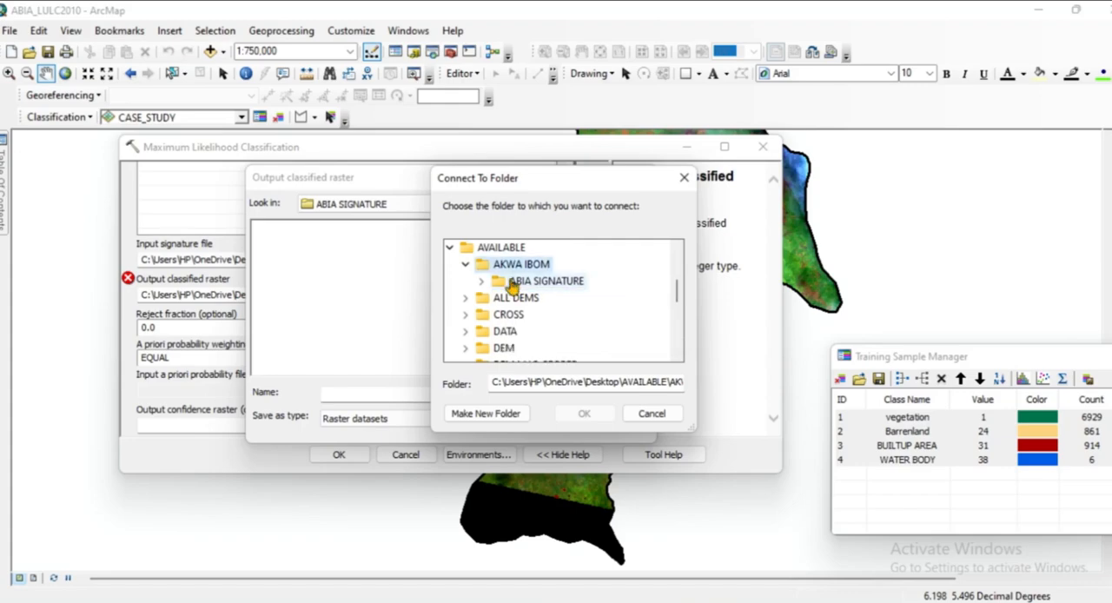
Connect to the ABIA SIGNATURE folder under AVAILABLE\AKWA IBOM and save the output classified raster there with the name abia.
scroll(512, 283, "up", 2)
left_click(512, 282)
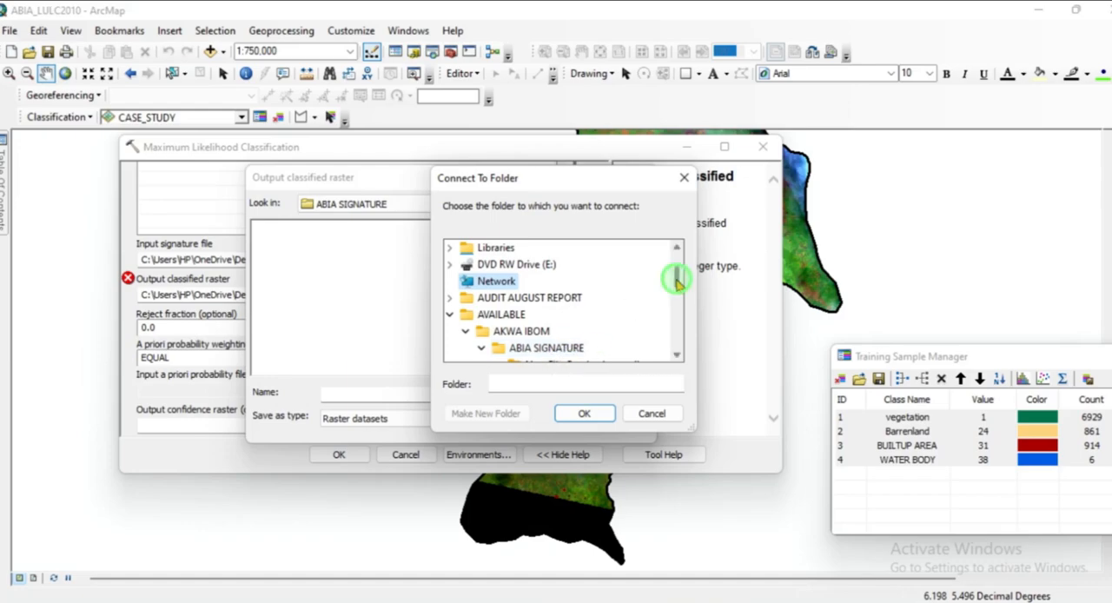
left_click_drag(677, 285, 679, 295)
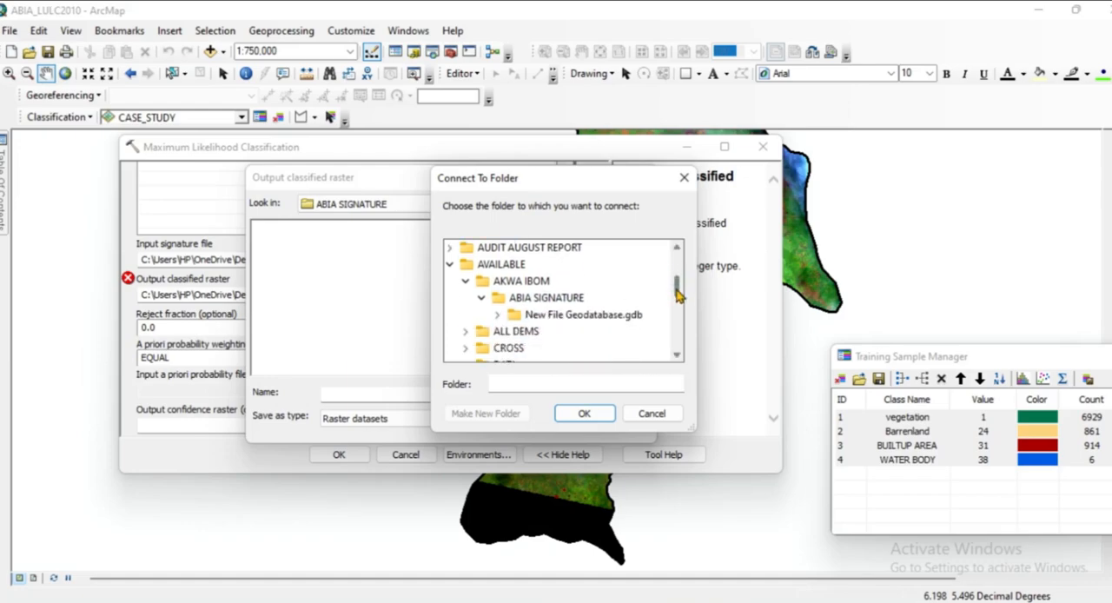
left_click(522, 285)
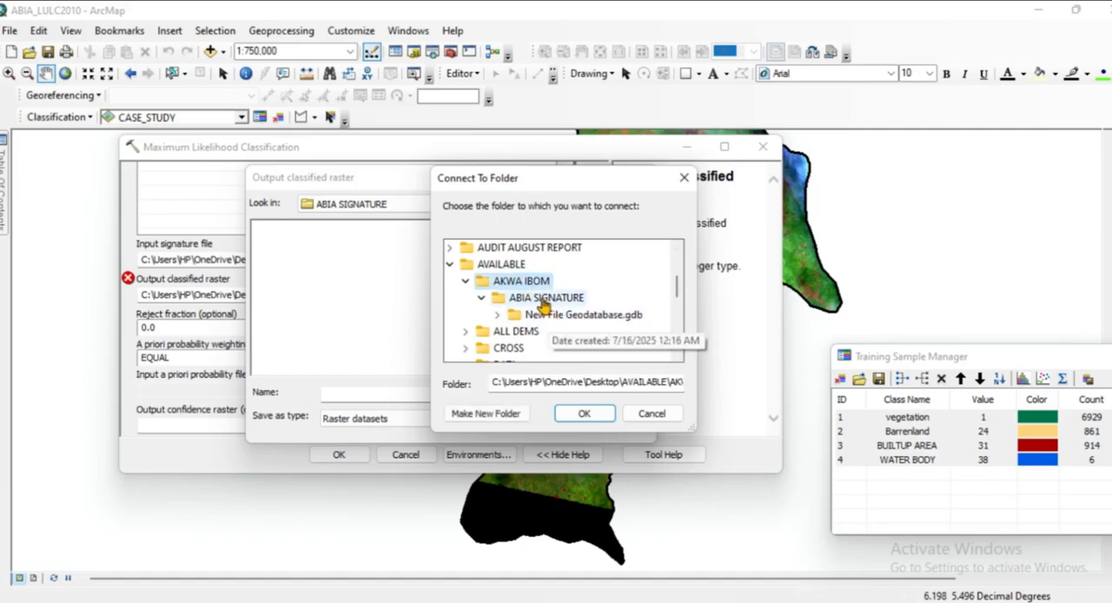
left_click(544, 303)
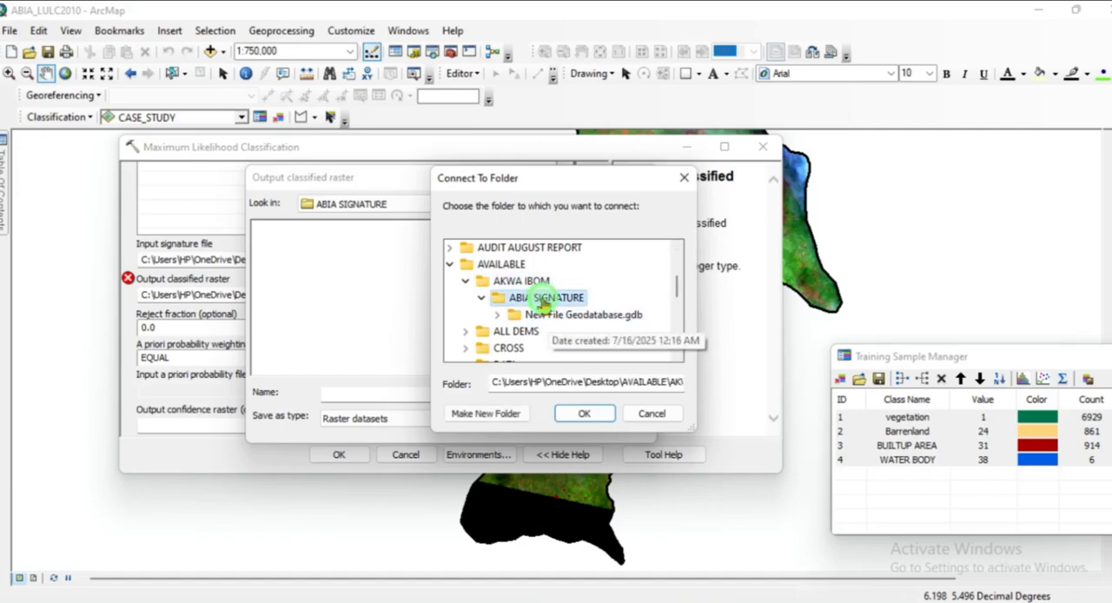
left_click(586, 414)
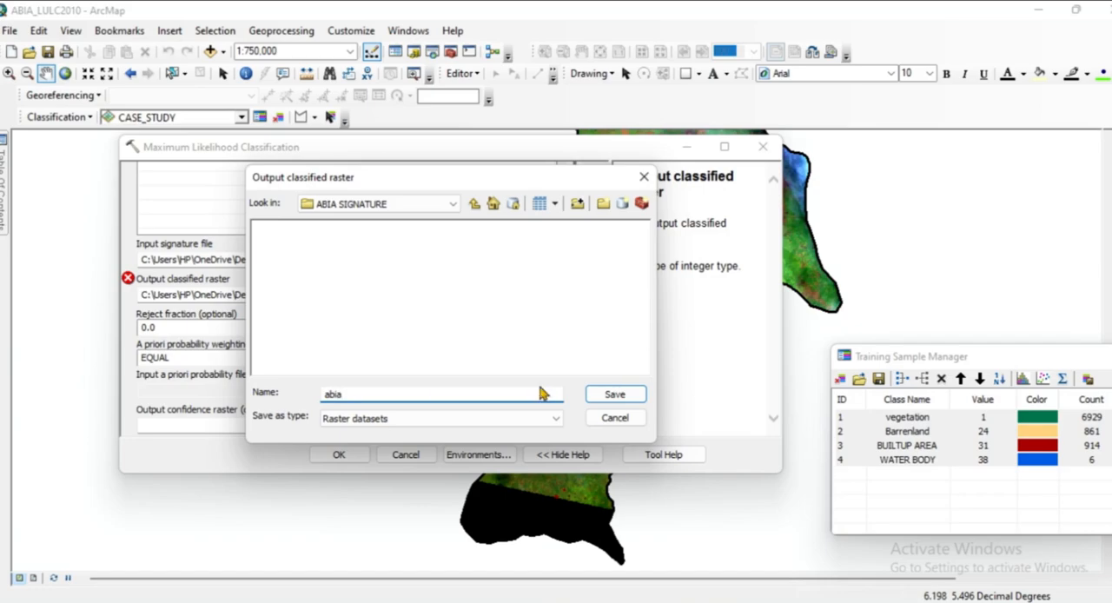
left_click(614, 395)
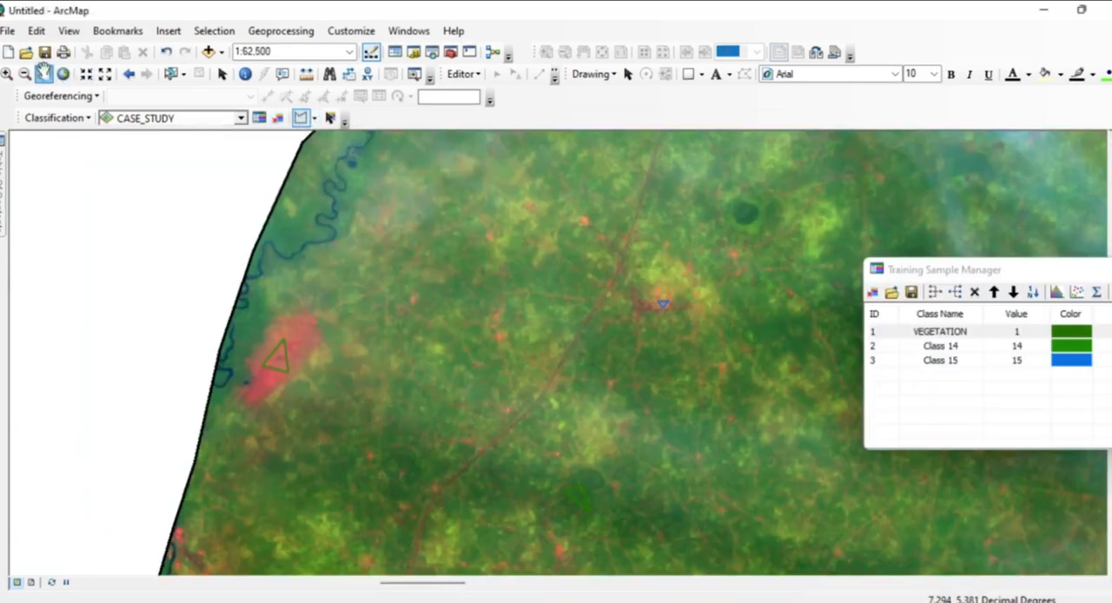
left_click(45, 72)
scroll(551, 357, "up", 3)
scroll(551, 357, "down", 3)
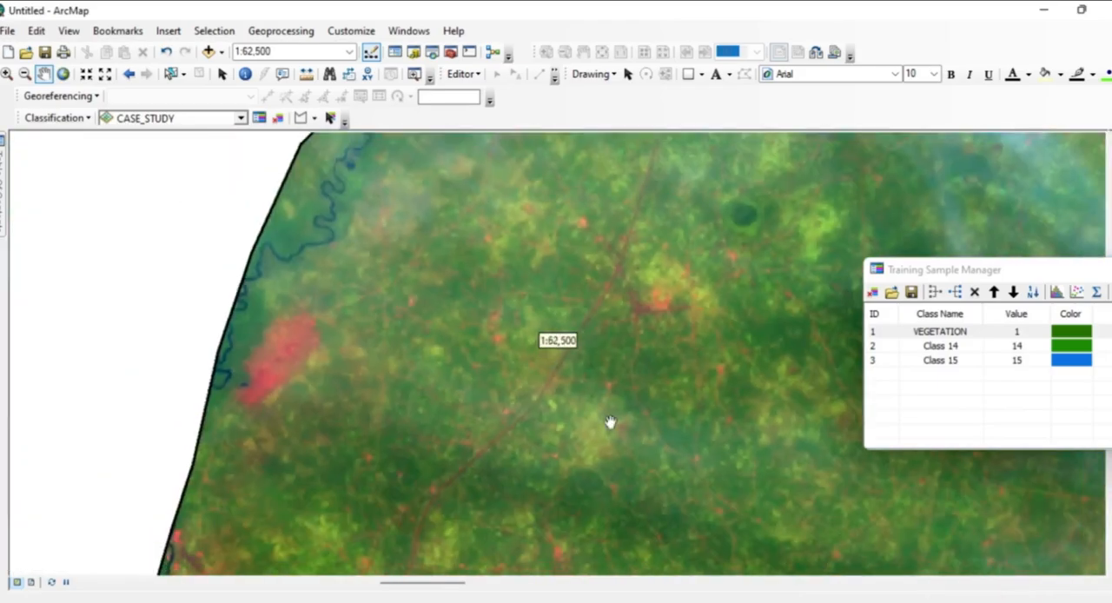
scroll(570, 310, "down", 1)
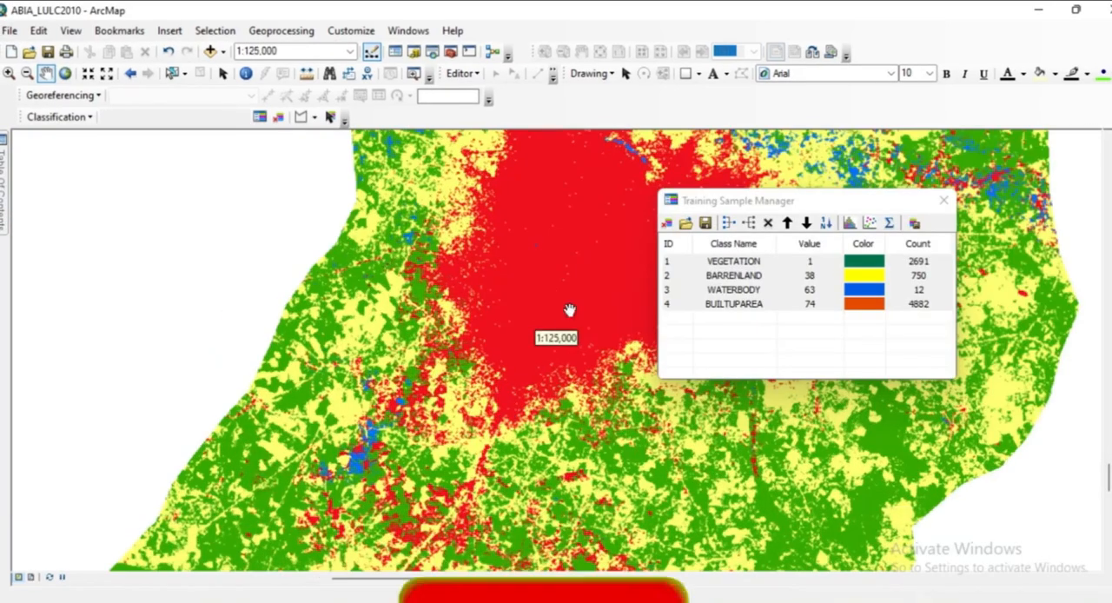
Examine the land-cover classes of the classified ABIA raster across the whole state, first in detail and then at smaller scales.
left_click_drag(569, 311, 441, 486)
left_click_drag(551, 252, 484, 491)
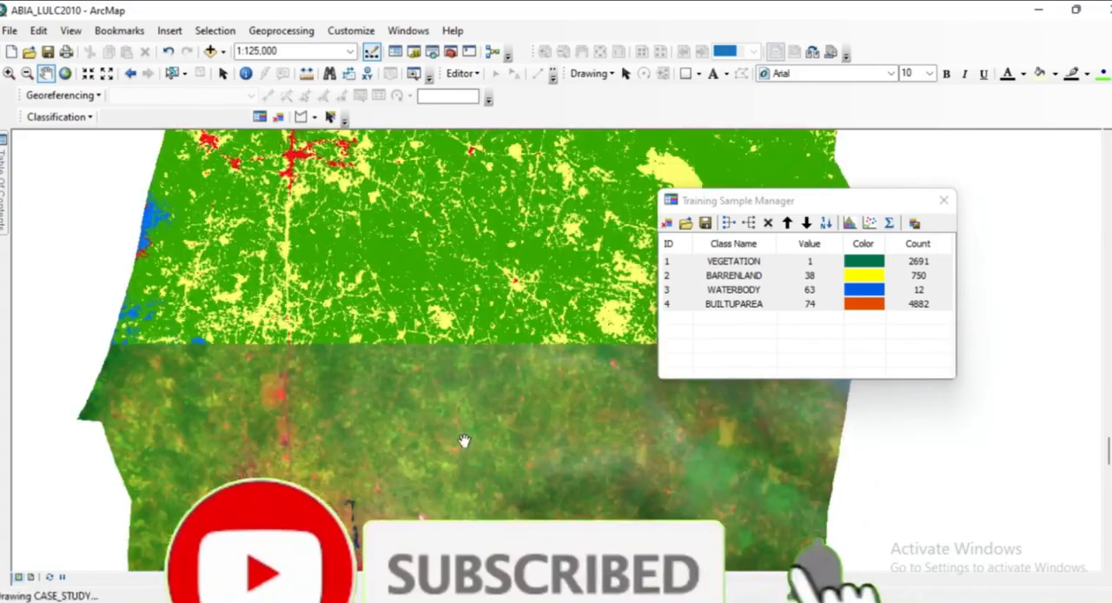
left_click_drag(526, 323, 476, 552)
left_click_drag(531, 328, 357, 555)
left_click_drag(538, 313, 432, 533)
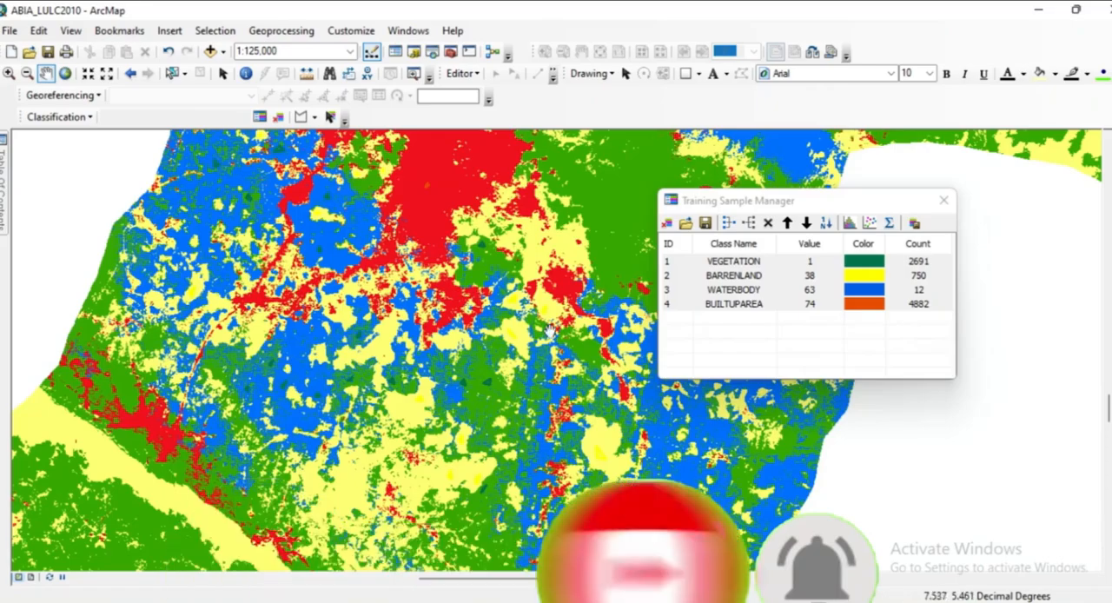
left_click_drag(549, 330, 472, 529)
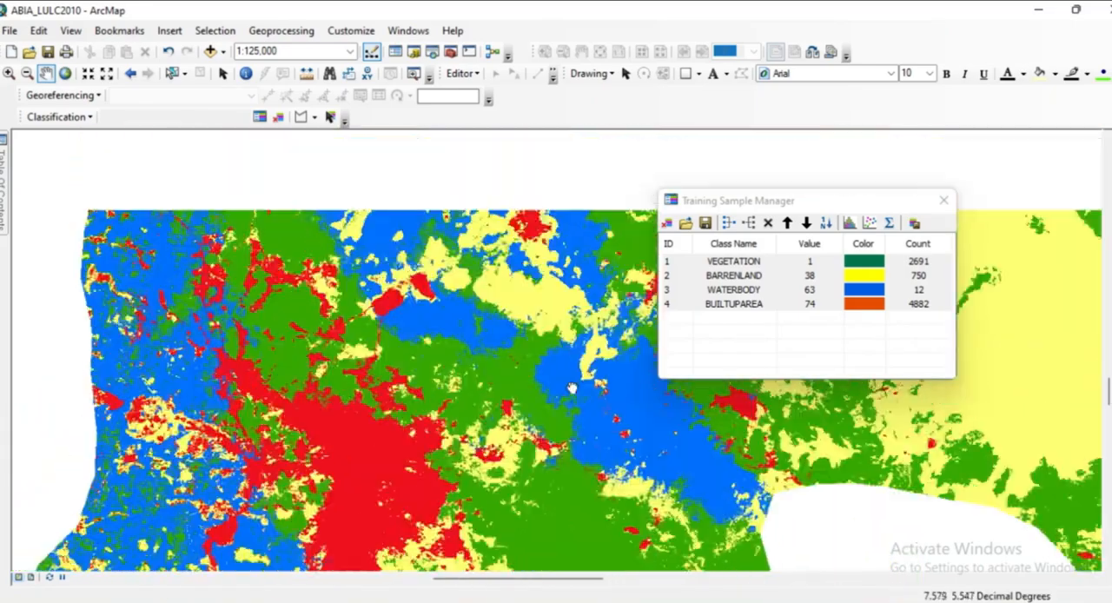
left_click_drag(539, 319, 544, 569)
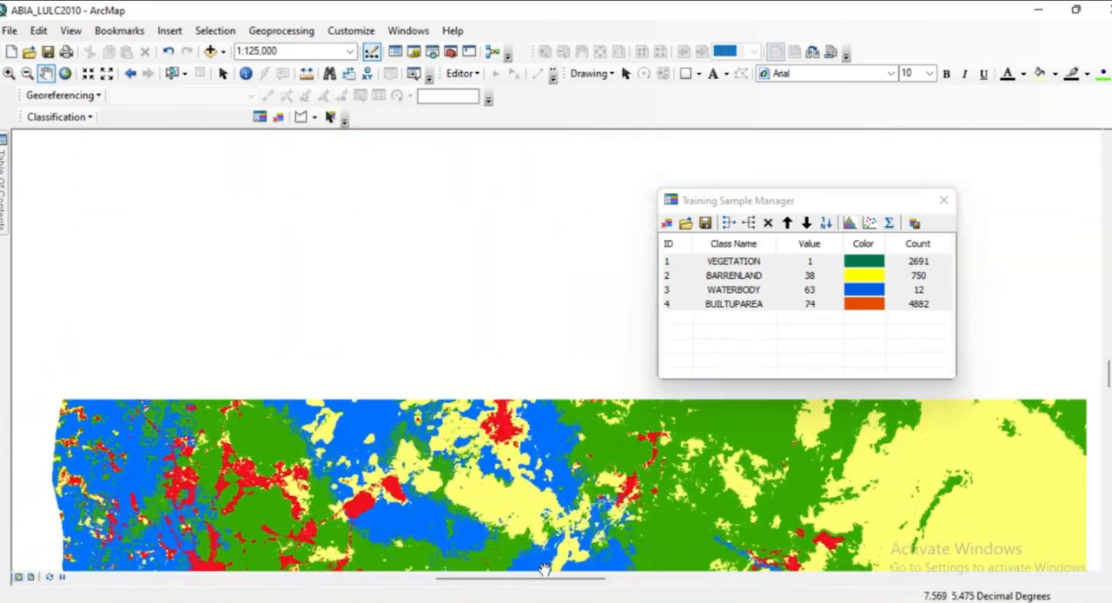
left_click_drag(537, 291, 527, 569)
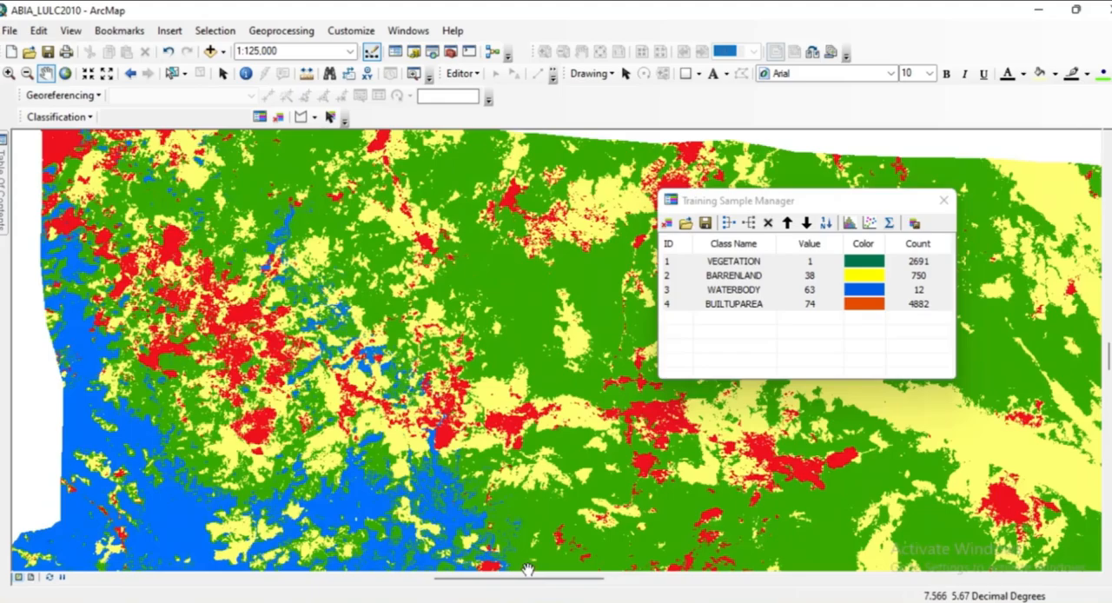
left_click_drag(569, 461, 359, 552)
left_click_drag(517, 400, 248, 199)
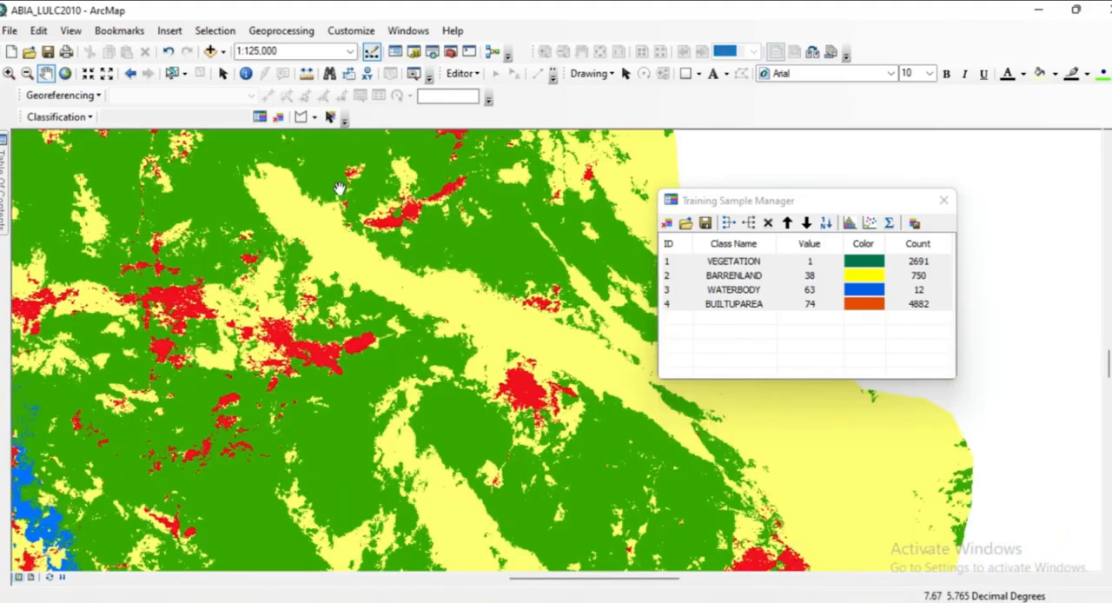
left_click_drag(329, 163, 549, 419)
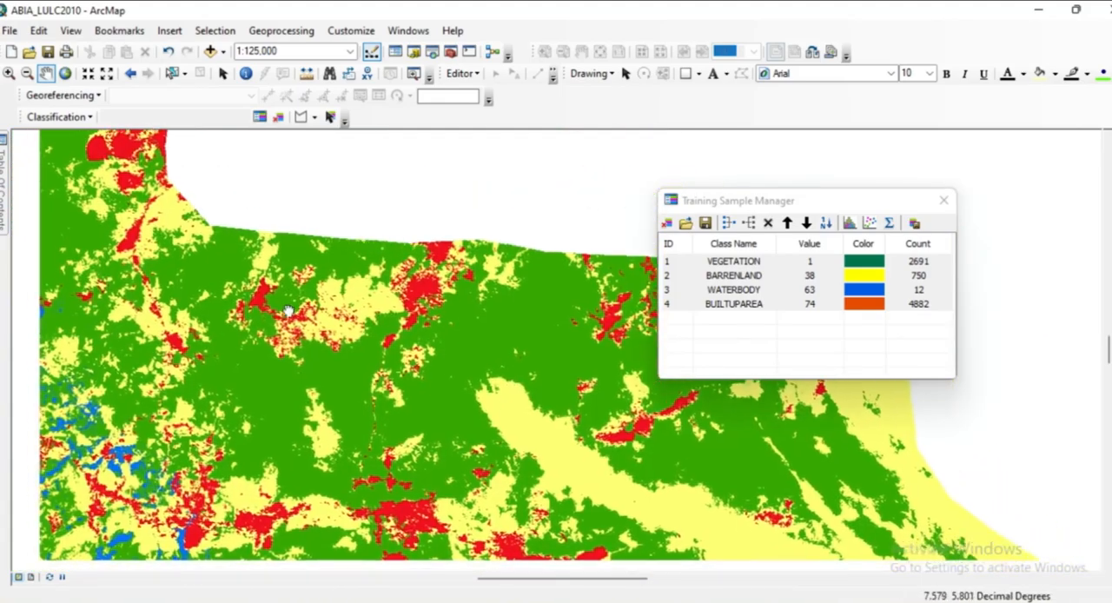
left_click_drag(288, 310, 574, 421)
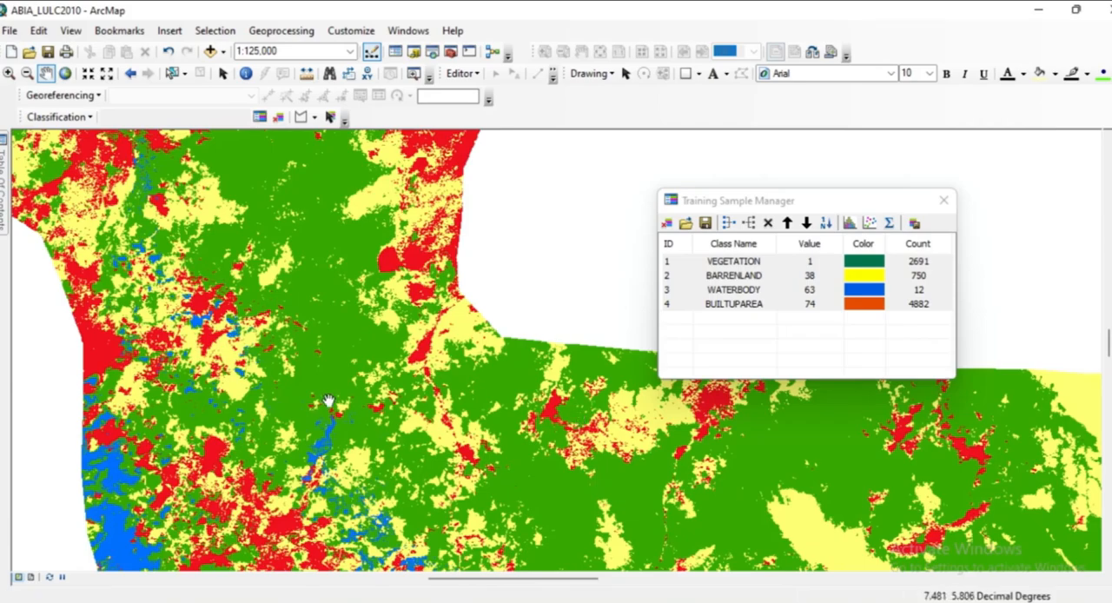
scroll(351, 392, "down", 3)
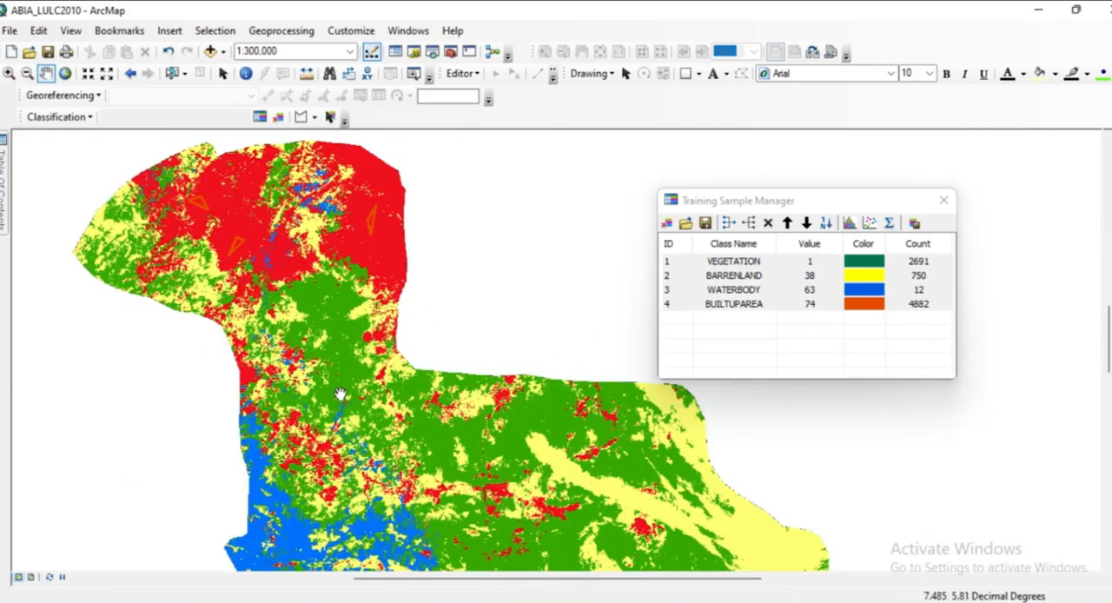
scroll(339, 422, "down", 1)
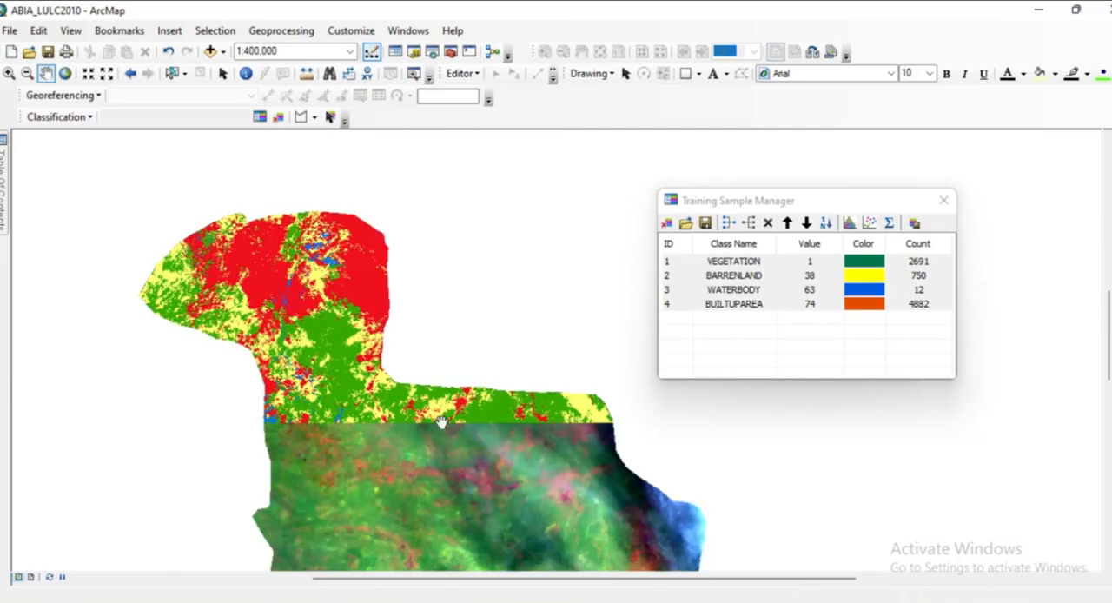
left_click_drag(386, 472, 385, 345)
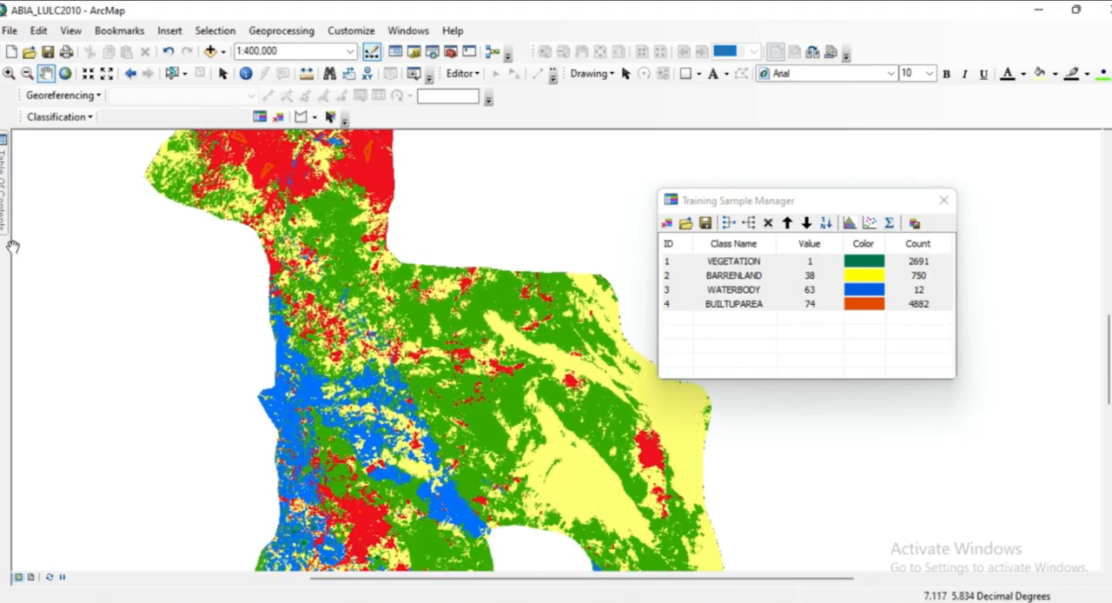
Compare the 2010ABIA classification with the CASE_STUDY image beneath by hiding the classified layer and showing it again.
mouse_move(2, 216)
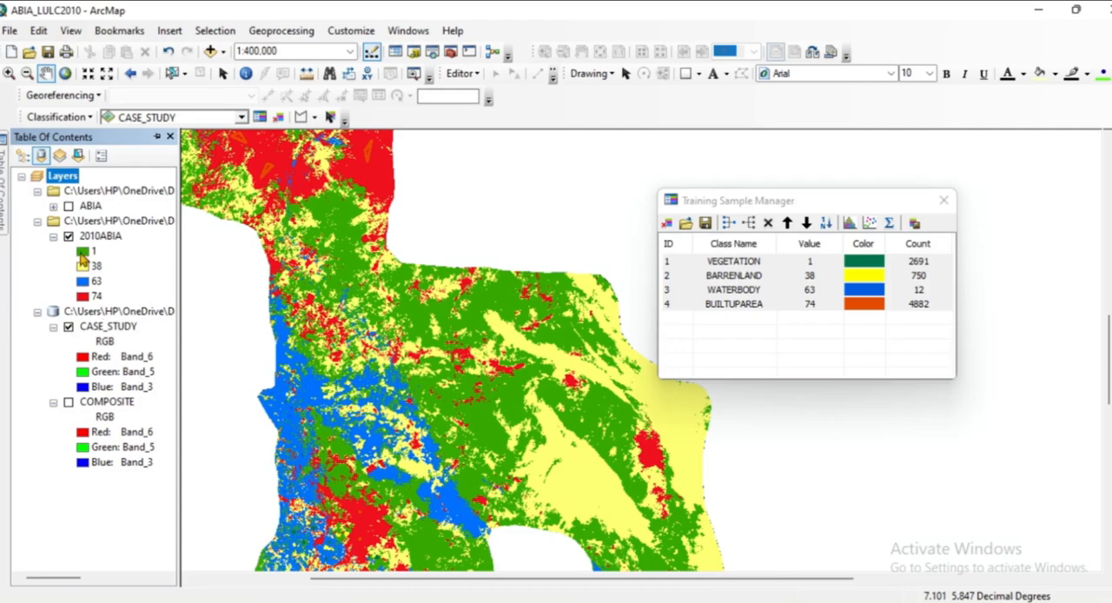
left_click(70, 238)
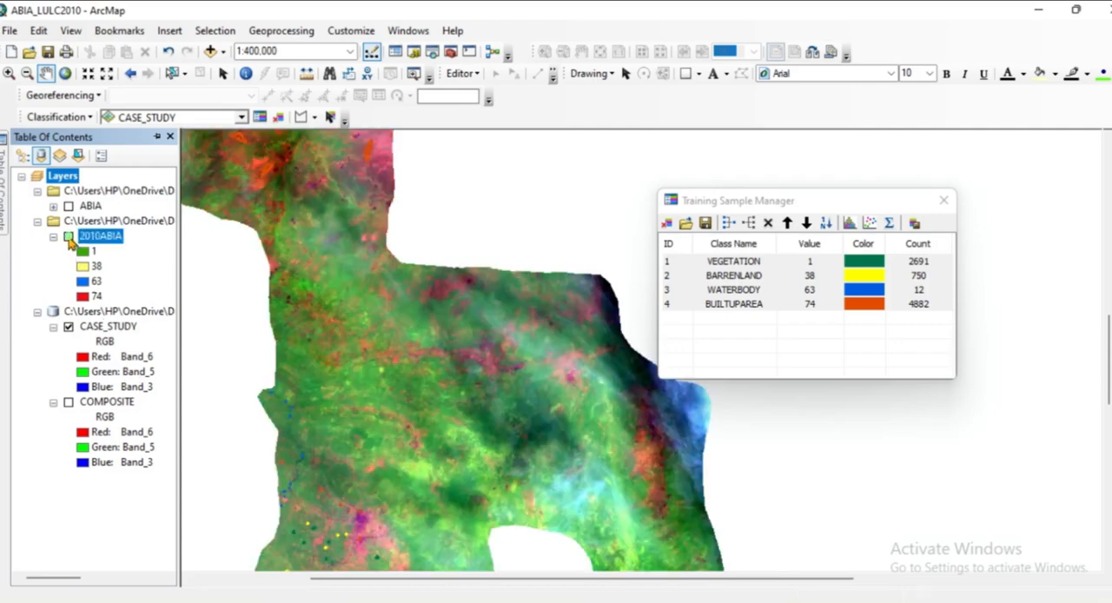
left_click(69, 238)
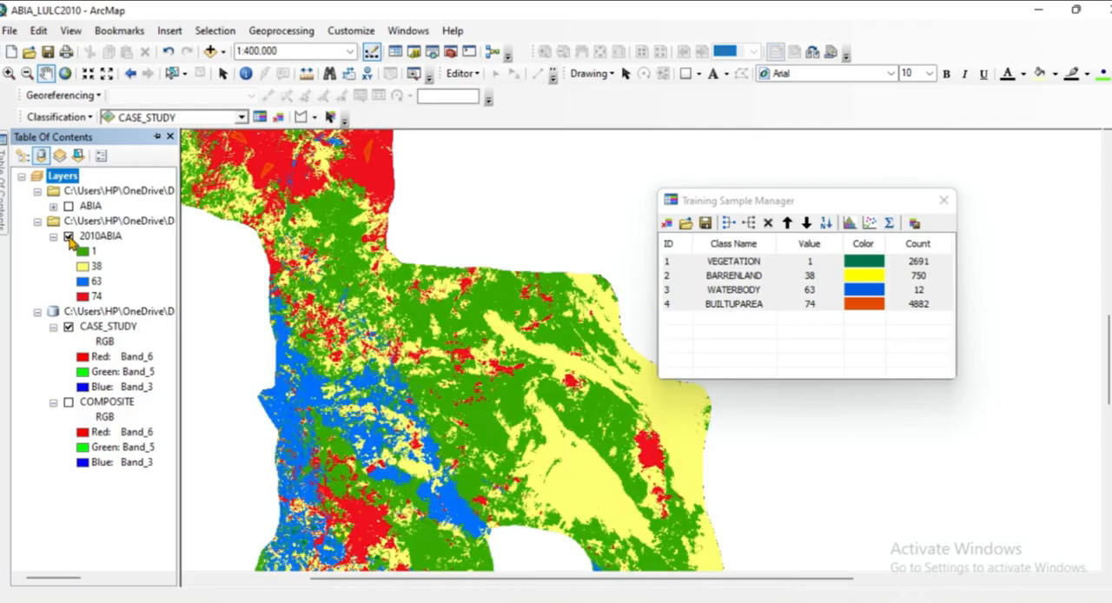
Review the 2010ABIA classification at 1:750,000, moving the Training Sample Manager clear of the classified area.
scroll(367, 358, "down", 2)
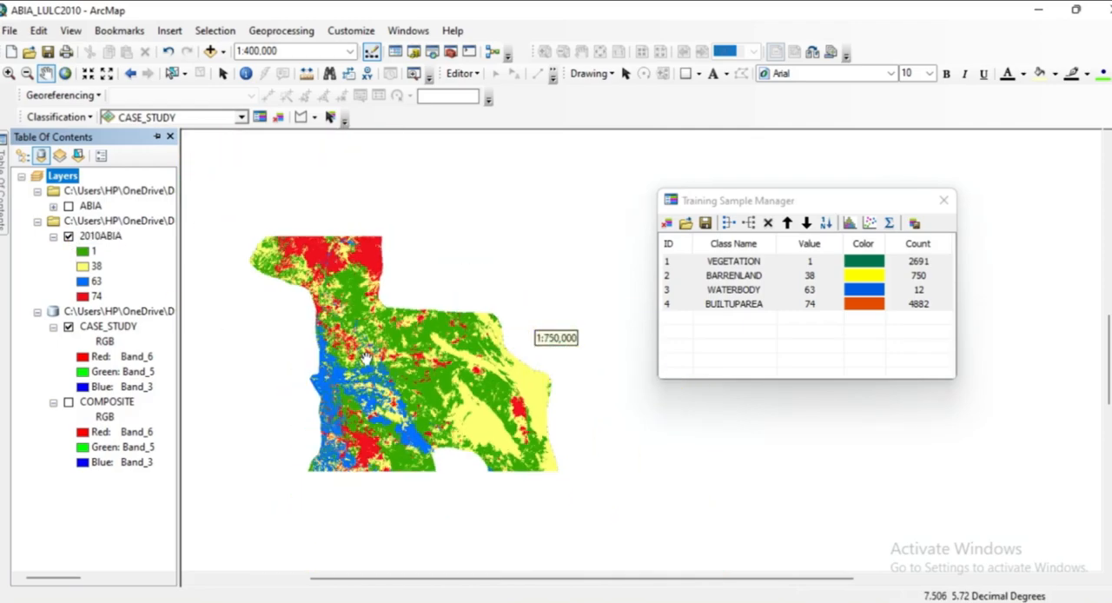
left_click_drag(382, 413, 494, 334)
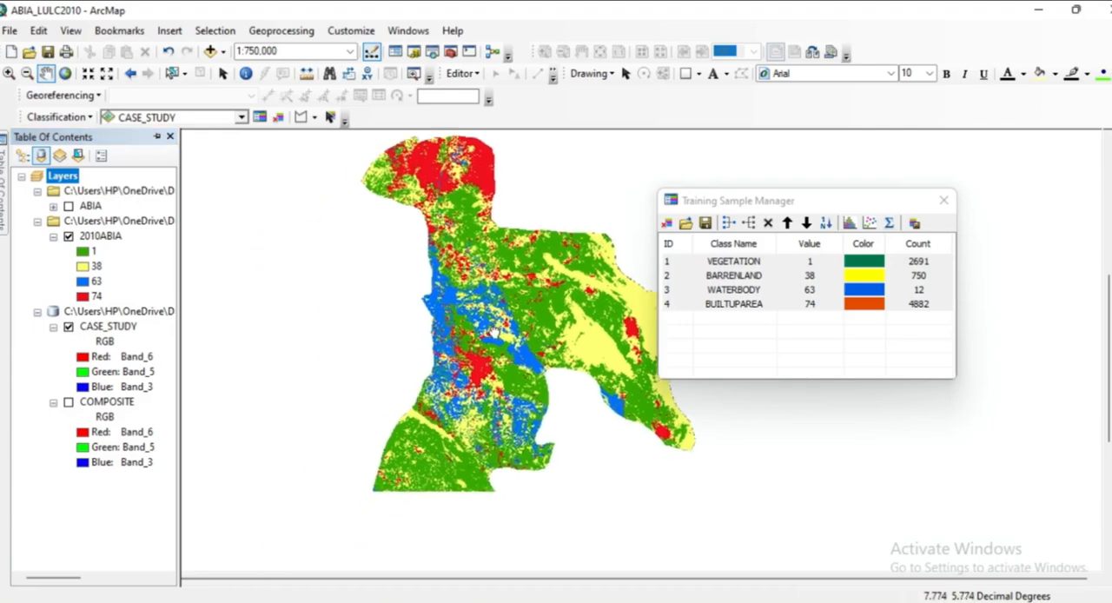
left_click_drag(472, 396, 516, 347)
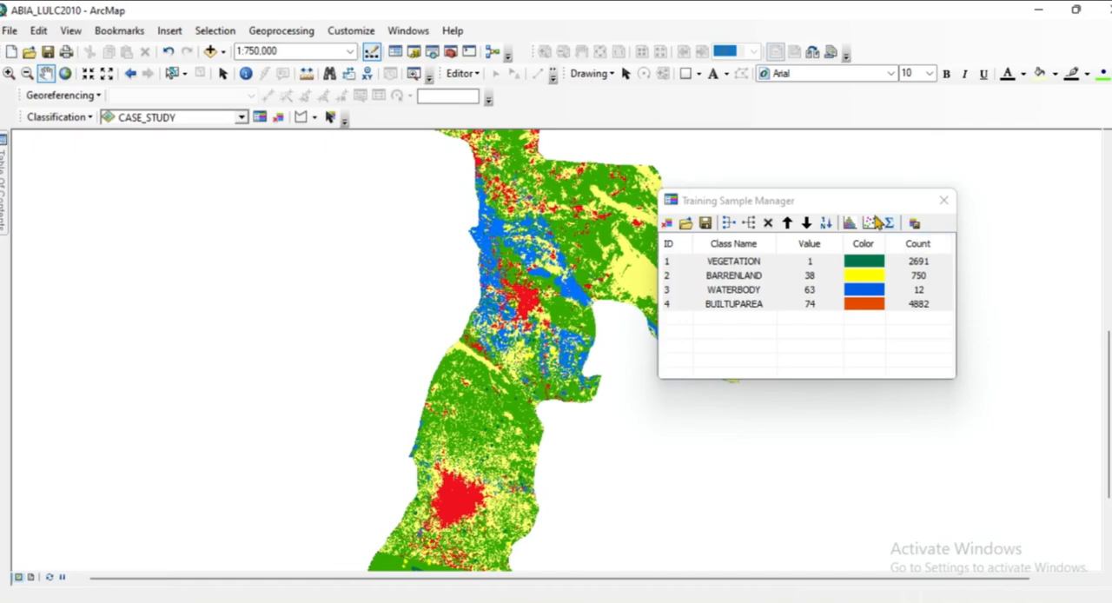
left_click_drag(837, 207, 982, 219)
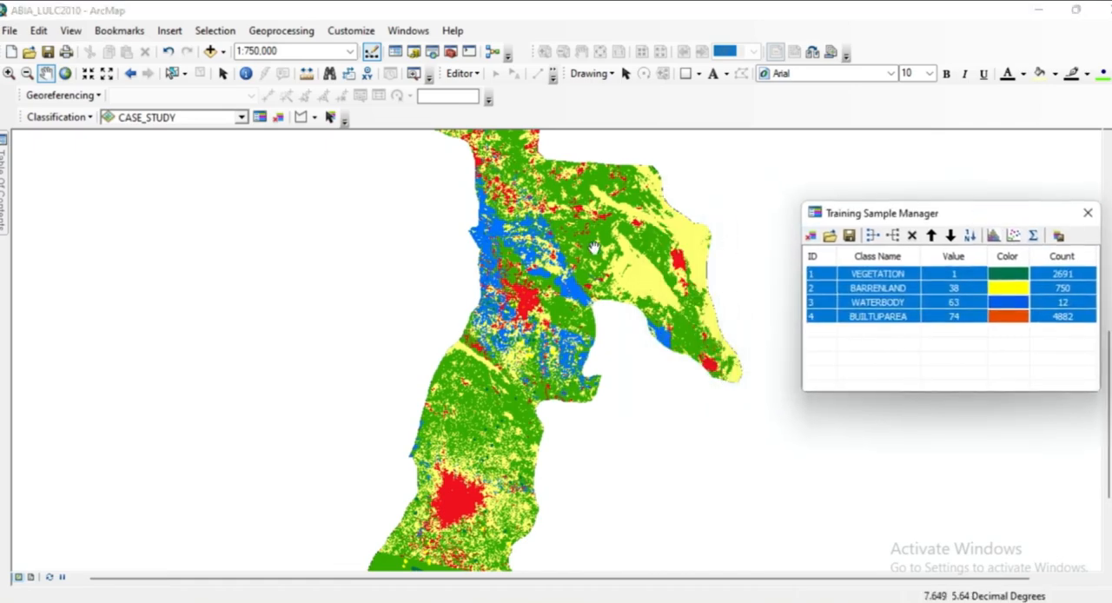
left_click_drag(593, 248, 563, 289)
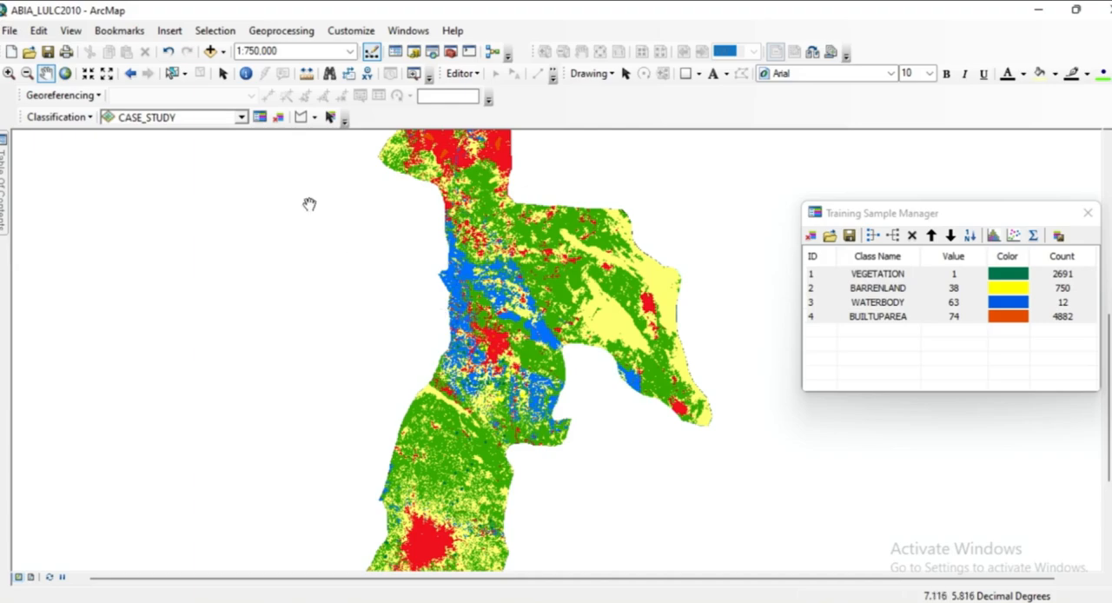
Recolour class 1 of the 2010ABIA layer dark green to match the VEGETATION training sample.
mouse_move(4, 213)
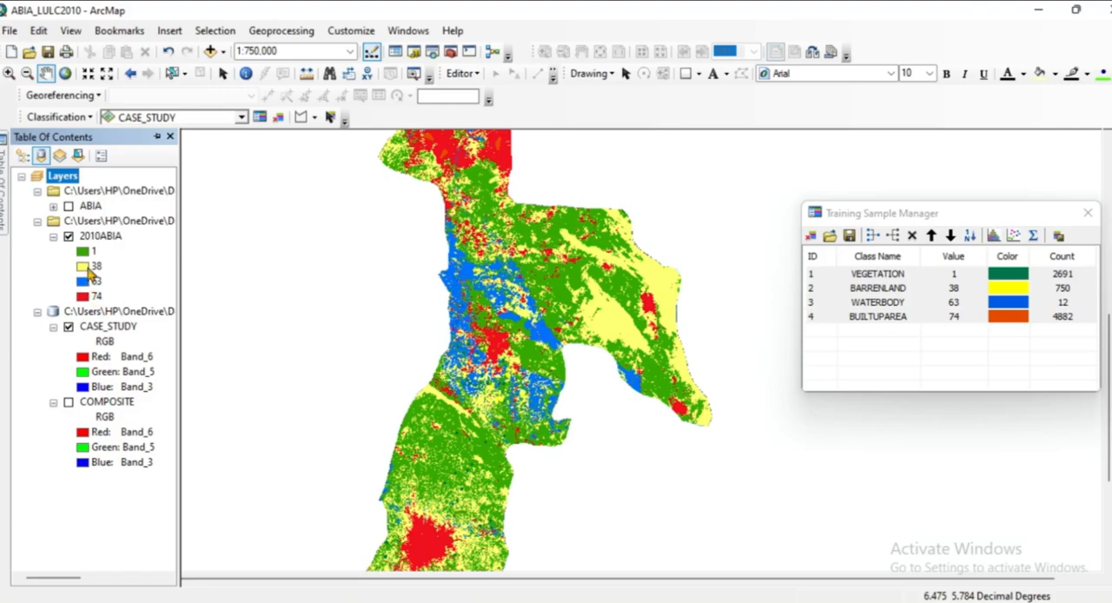
double_click(83, 251)
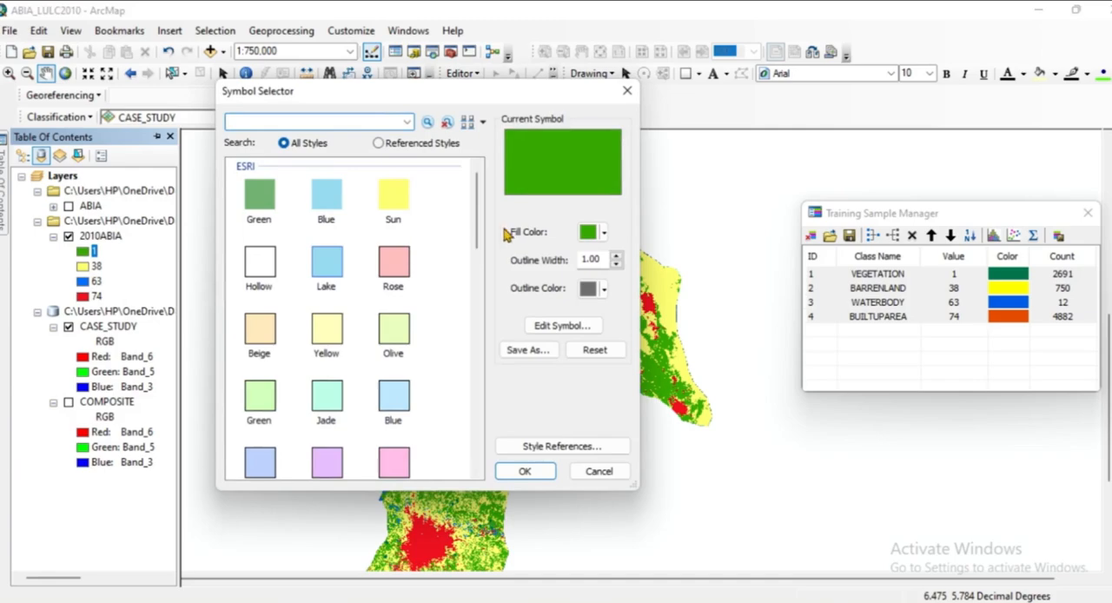
left_click(604, 233)
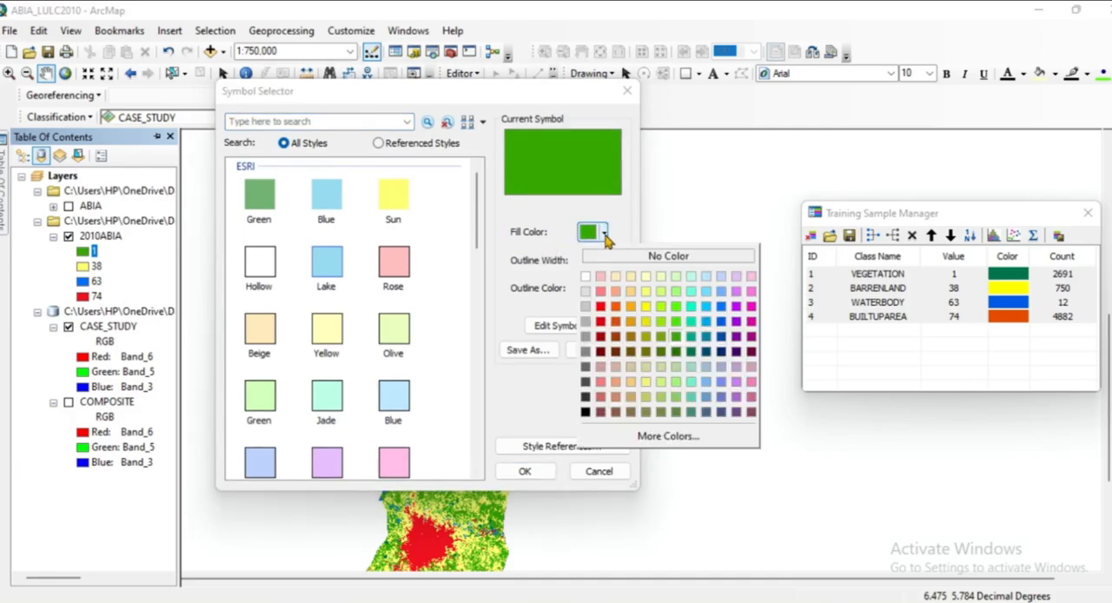
left_click(693, 352)
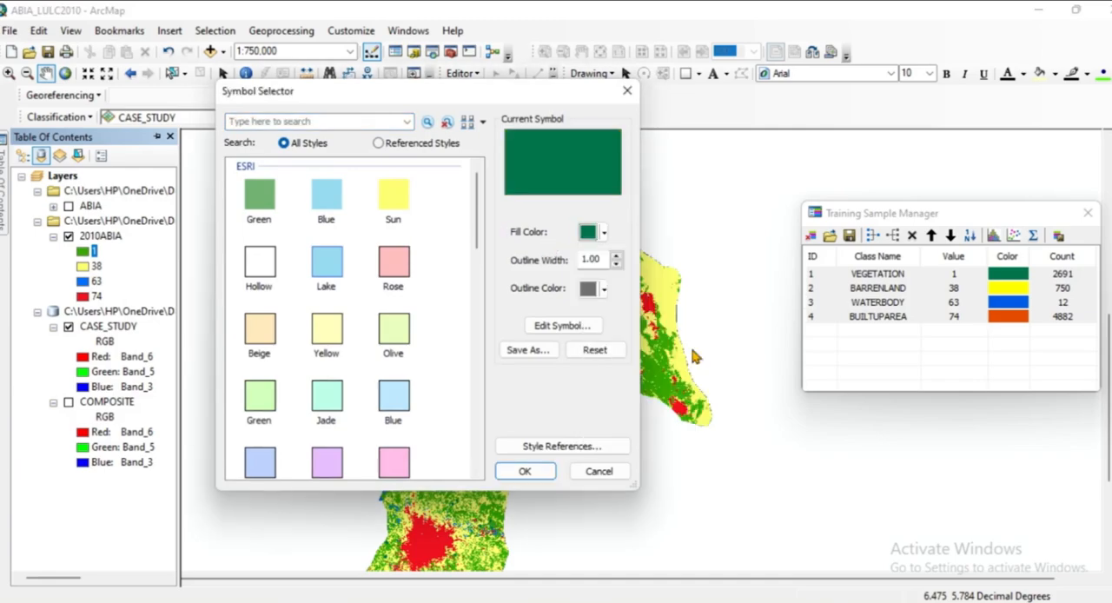
left_click(525, 472)
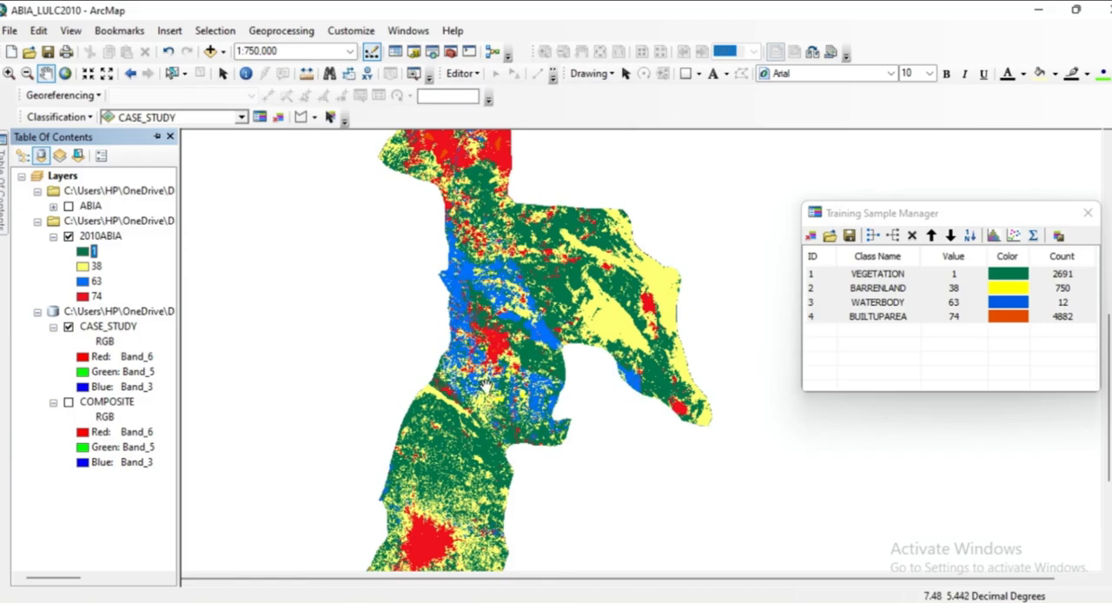
left_click_drag(486, 386, 492, 322)
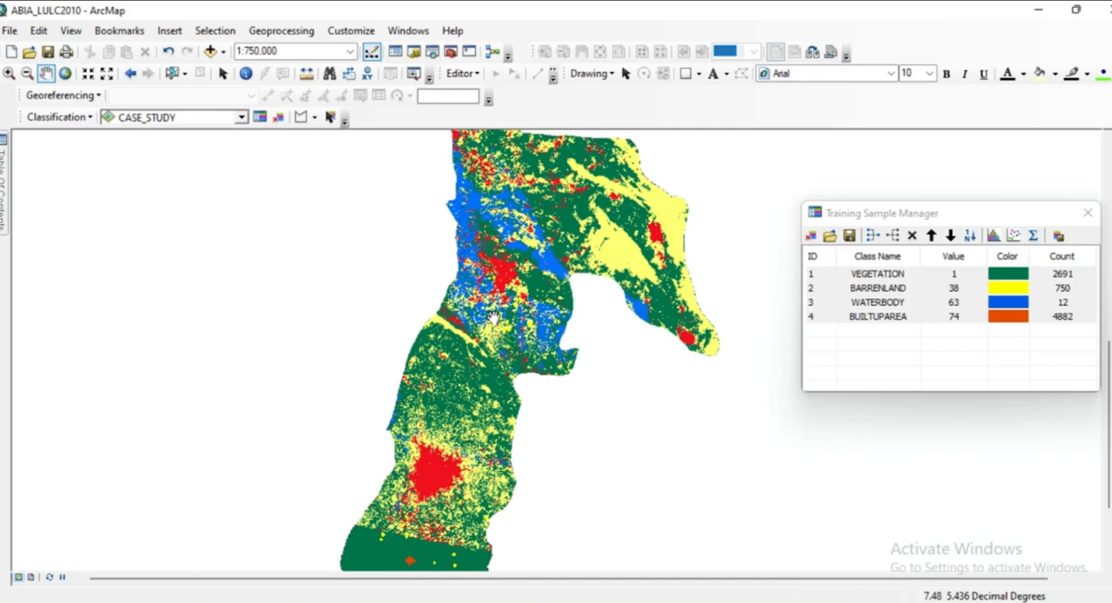
left_click_drag(520, 269, 589, 302)
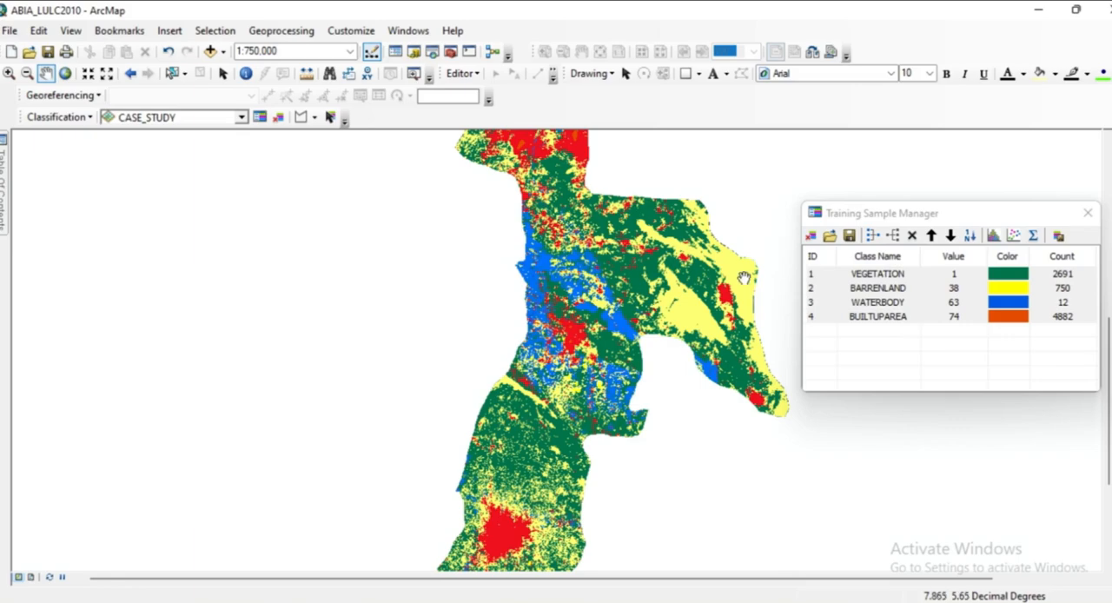
left_click_drag(602, 278, 569, 339)
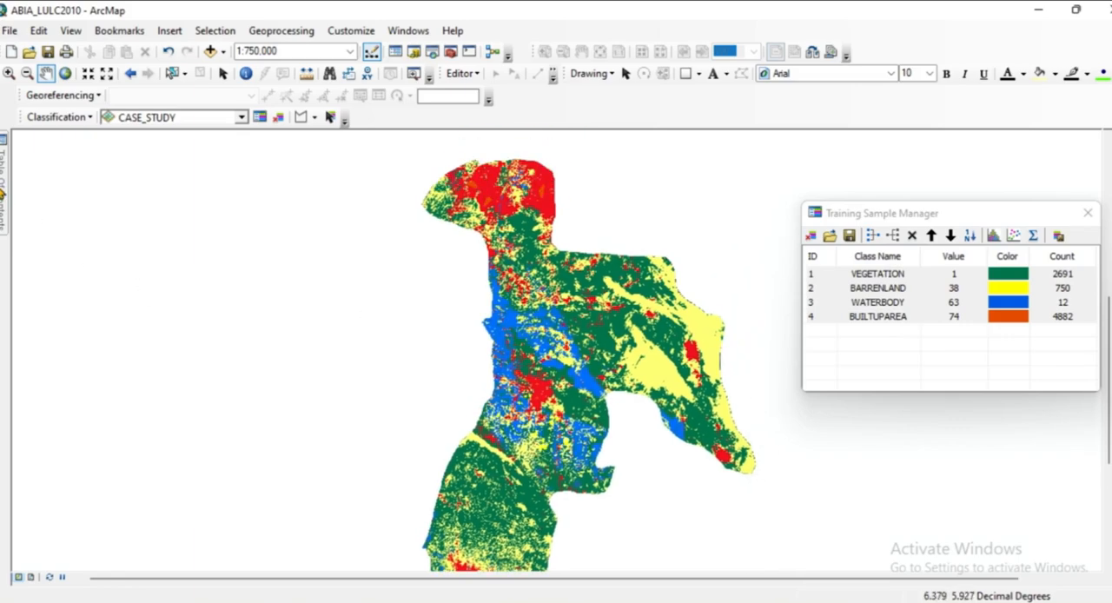
mouse_move(3, 193)
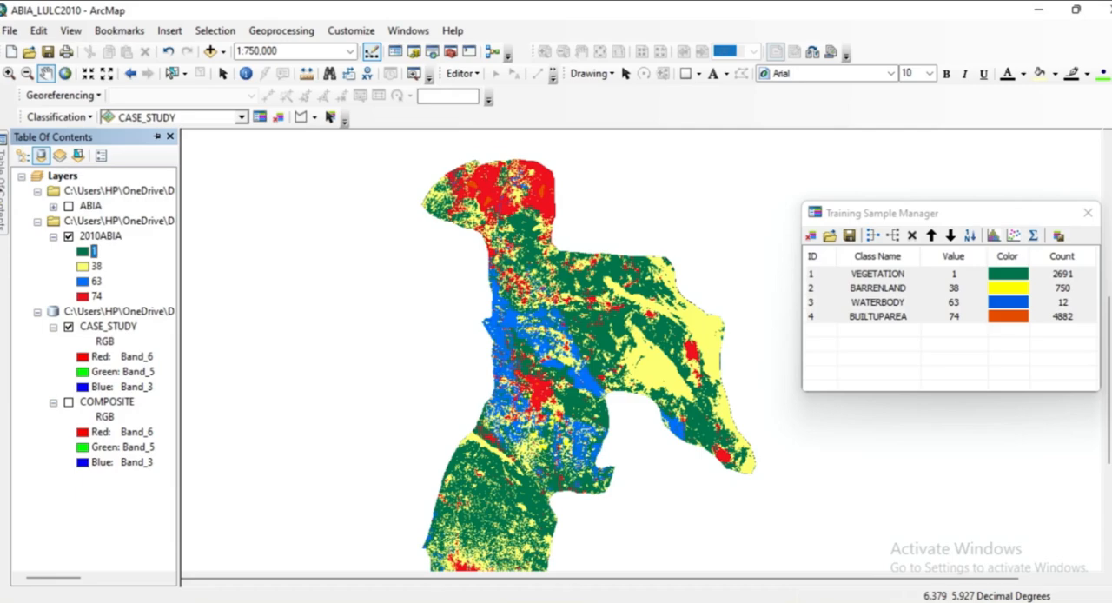
left_click(101, 236)
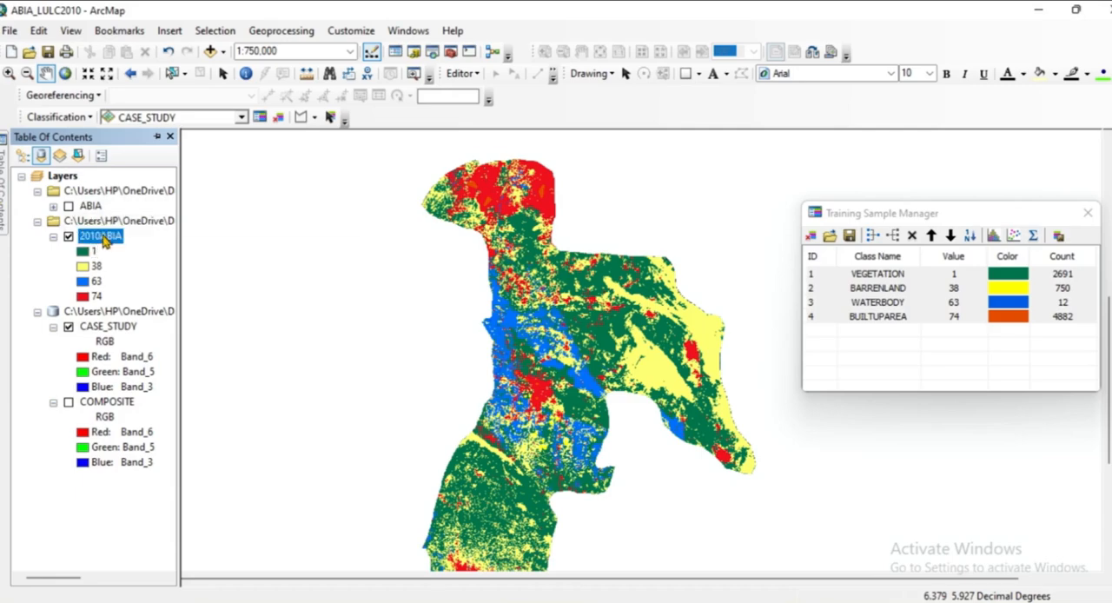
right_click(103, 240)
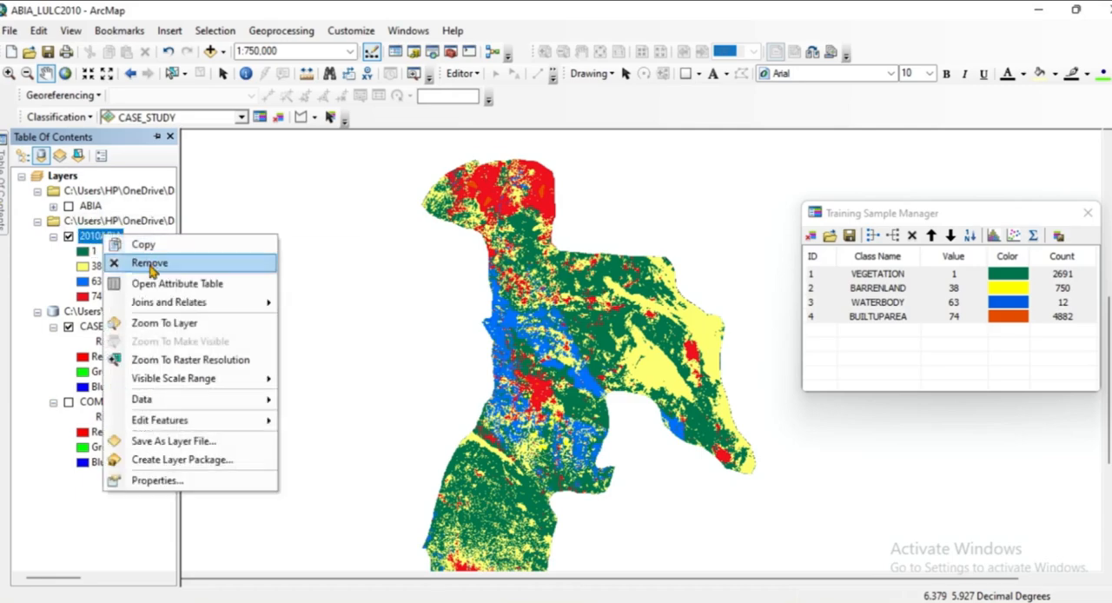
left_click(91, 236)
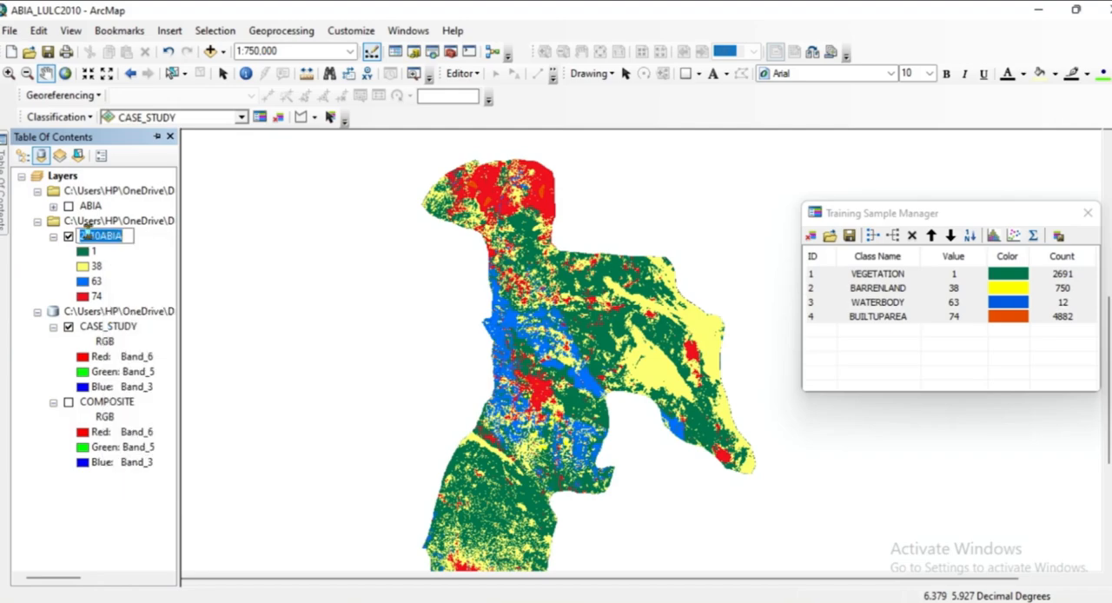
right_click(89, 239)
left_click(91, 239)
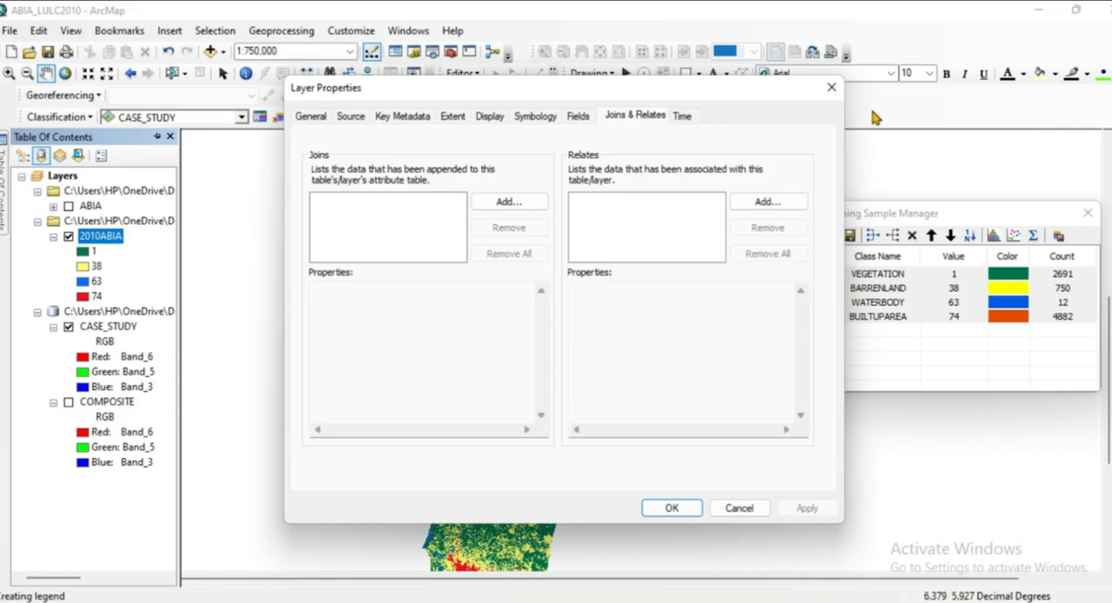
left_click(832, 90)
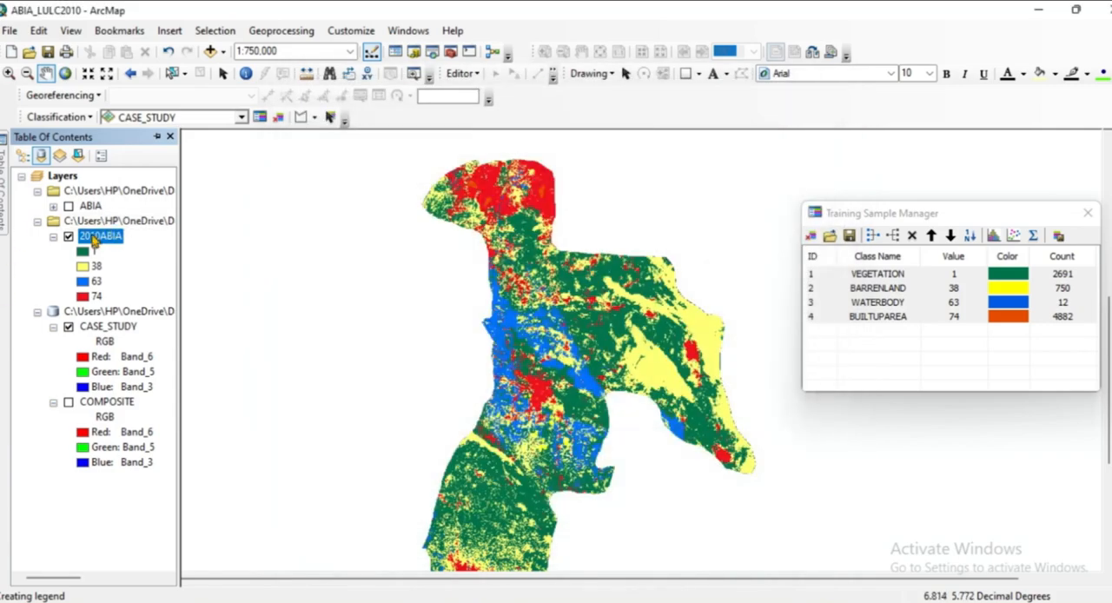
Add a Text field called NAME with a length of 50 to the attribute table of the 2010ABIA layer.
right_click(93, 239)
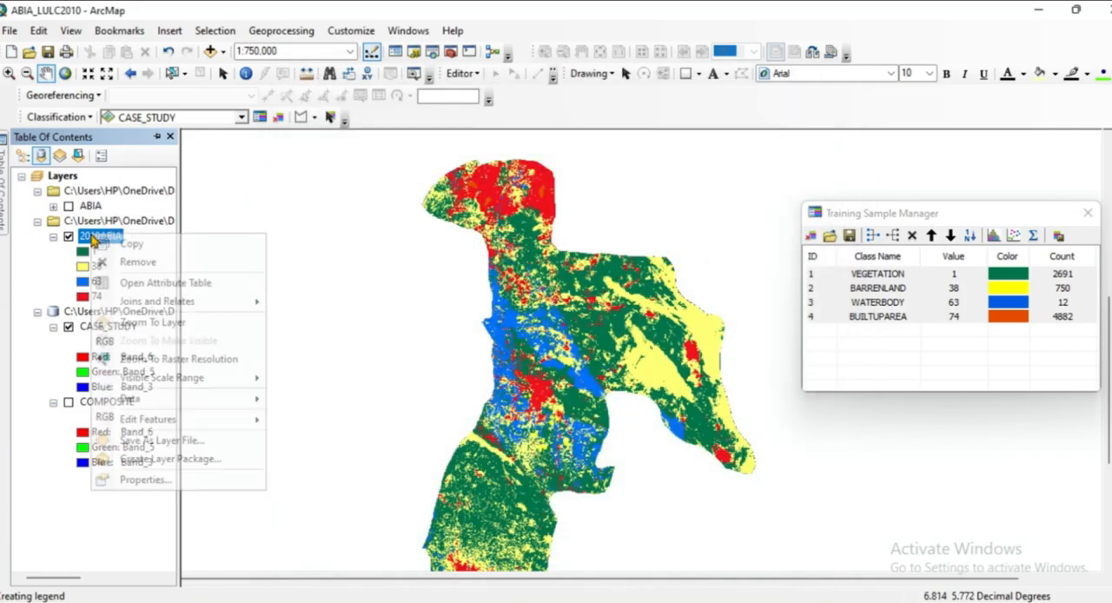
left_click(142, 285)
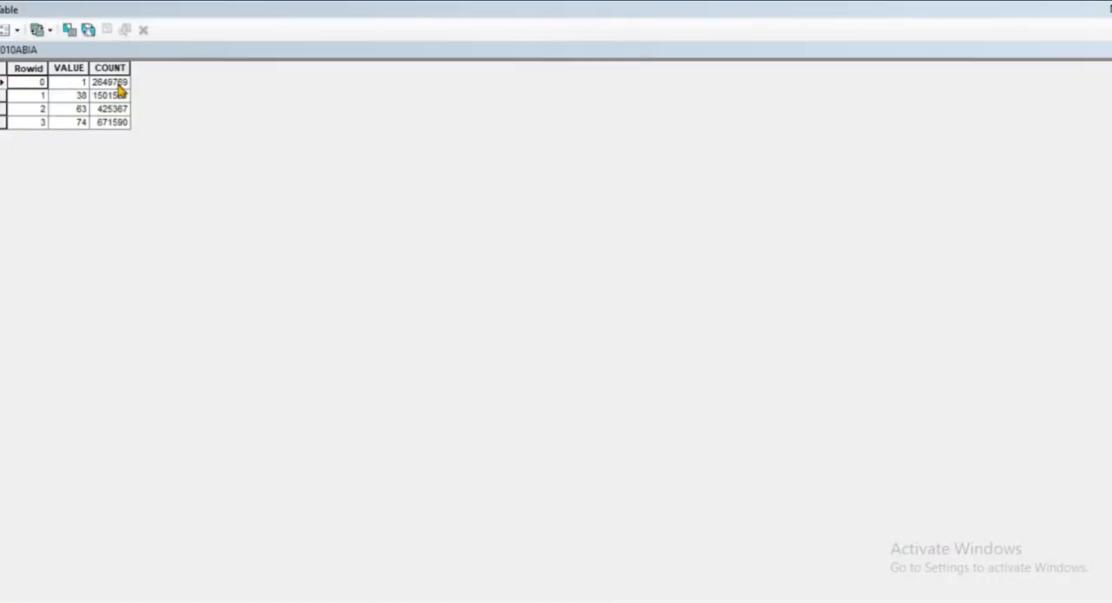
left_click(18, 33)
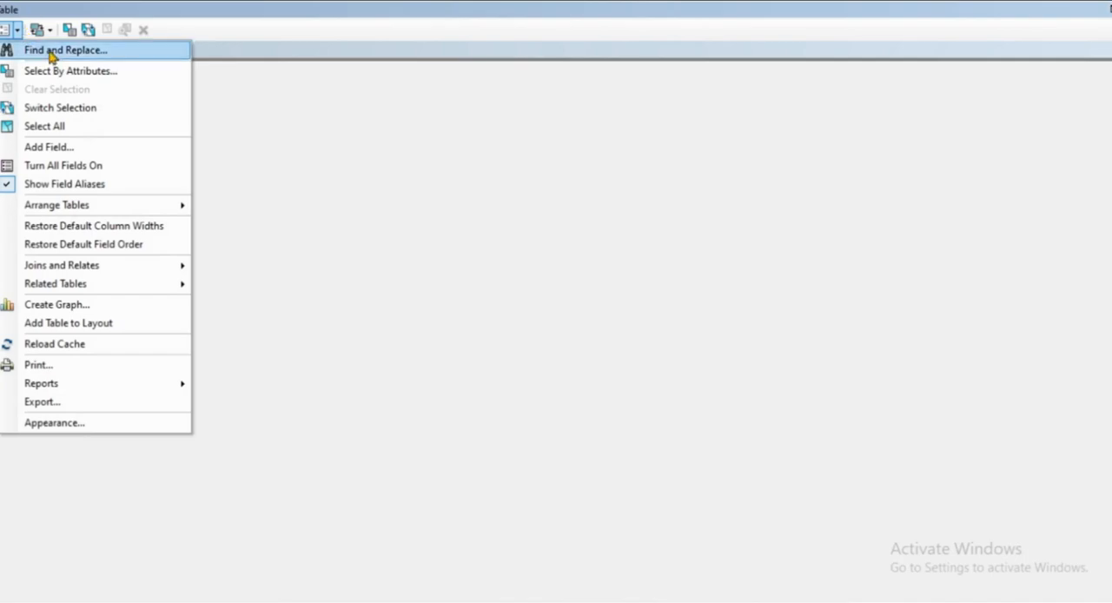
left_click(54, 149)
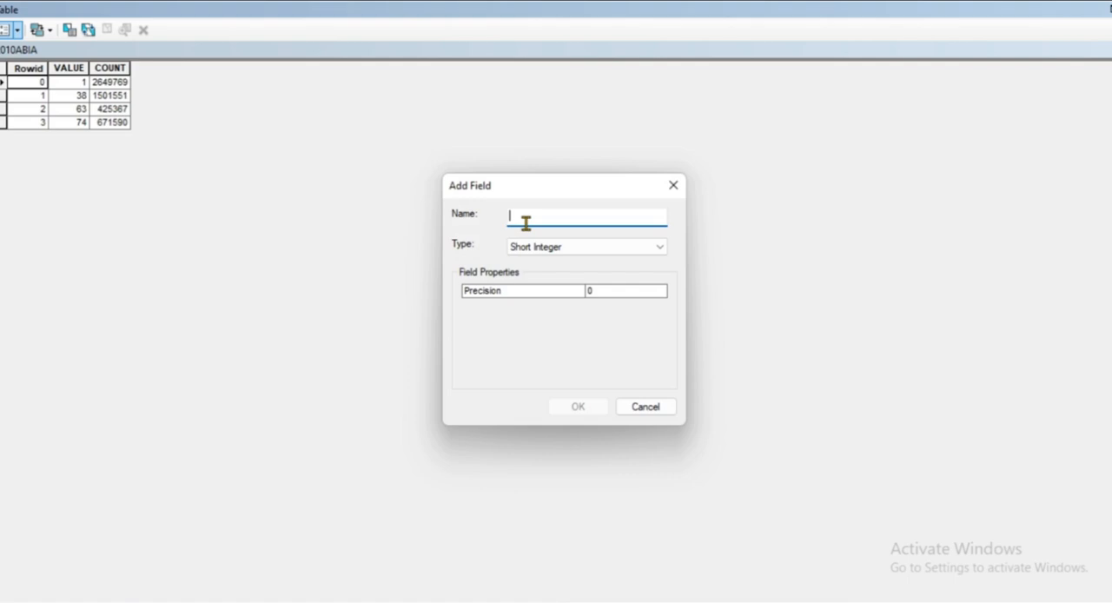
type("NA")
type(",M")
key("BackSpace")
key("BackSpace")
type("ME")
left_click(661, 251)
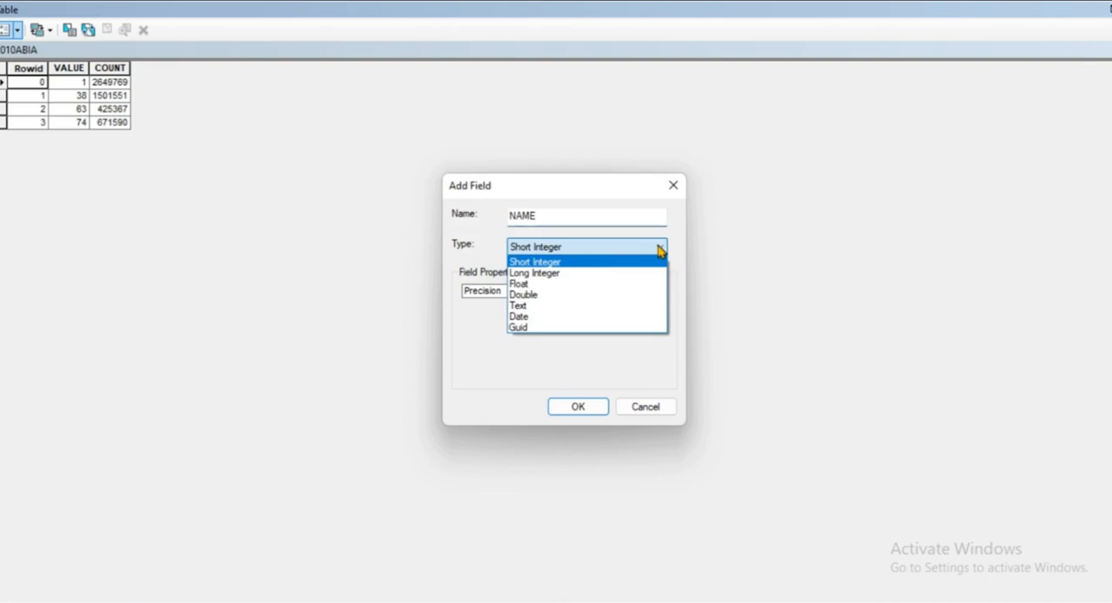
left_click(526, 307)
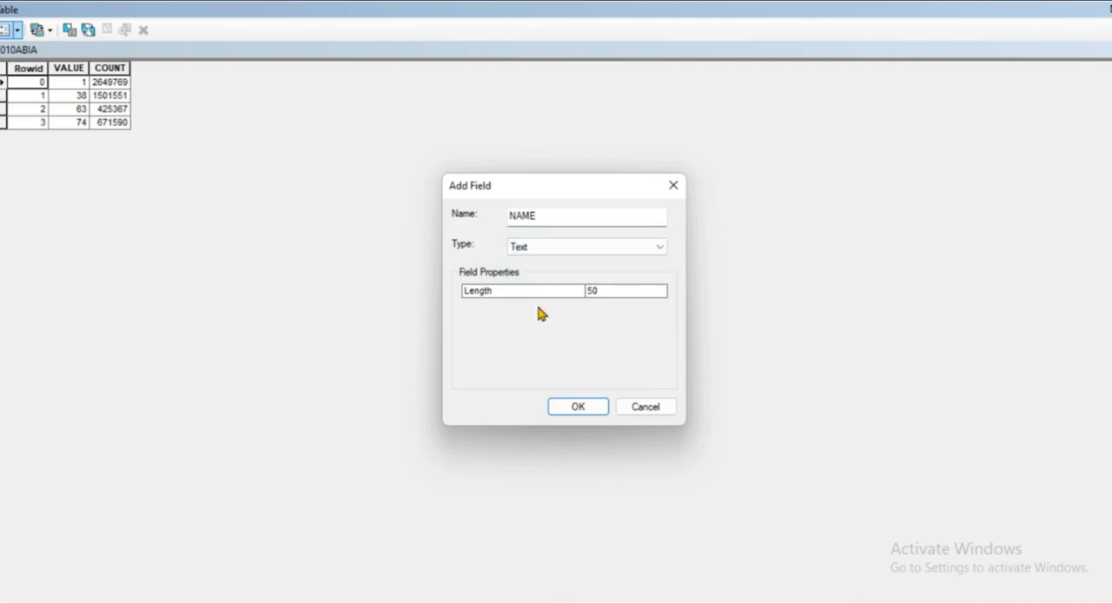
left_click(590, 408)
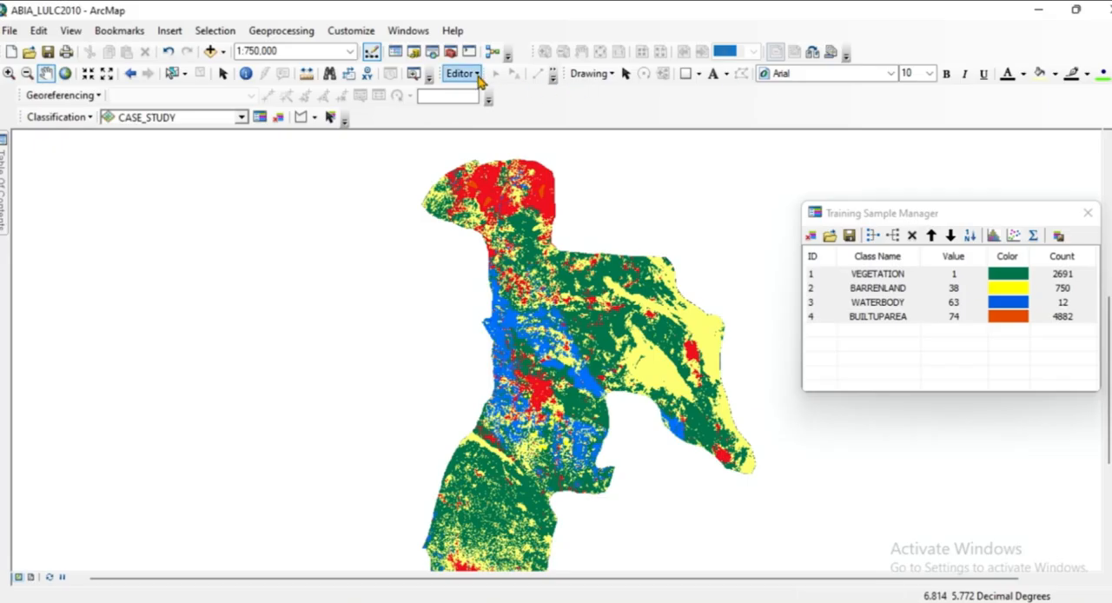
Start an edit session on the 2010abia.vat table.
left_click(477, 76)
left_click(490, 95)
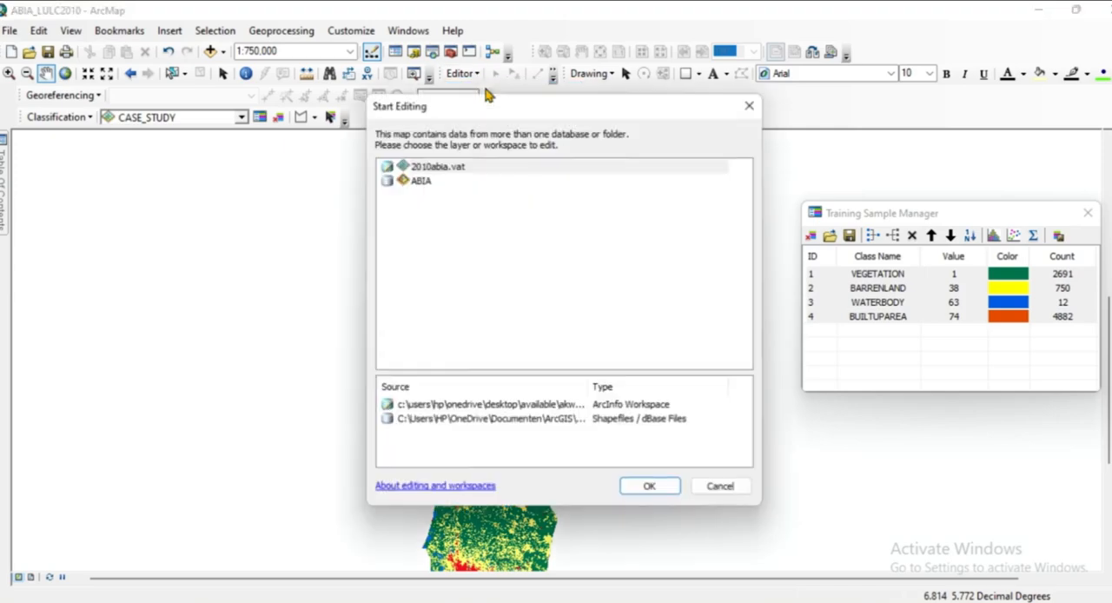
left_click(441, 173)
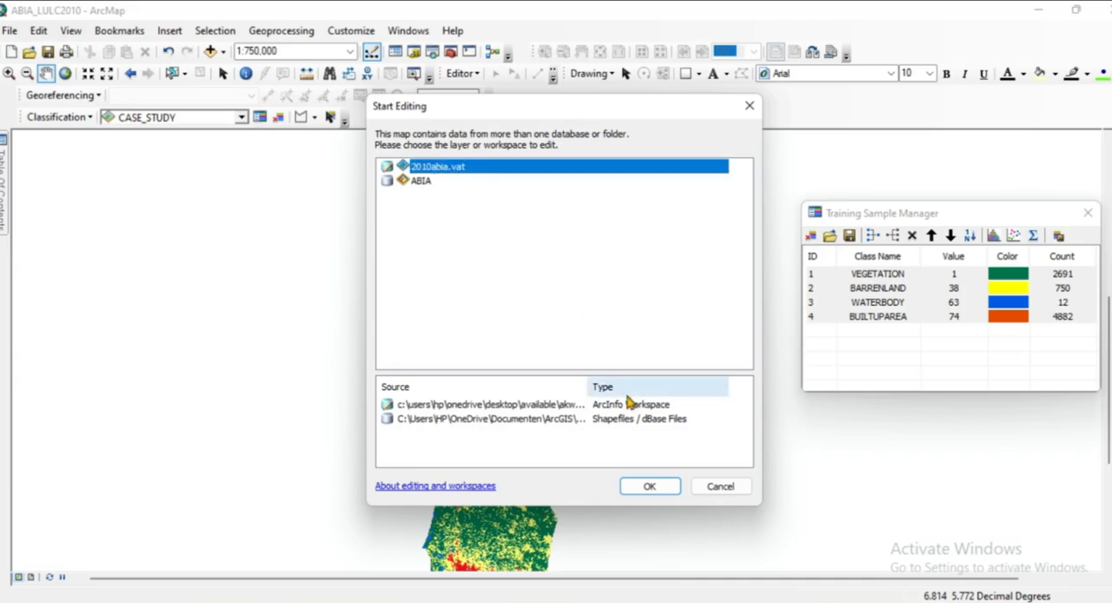
left_click(648, 488)
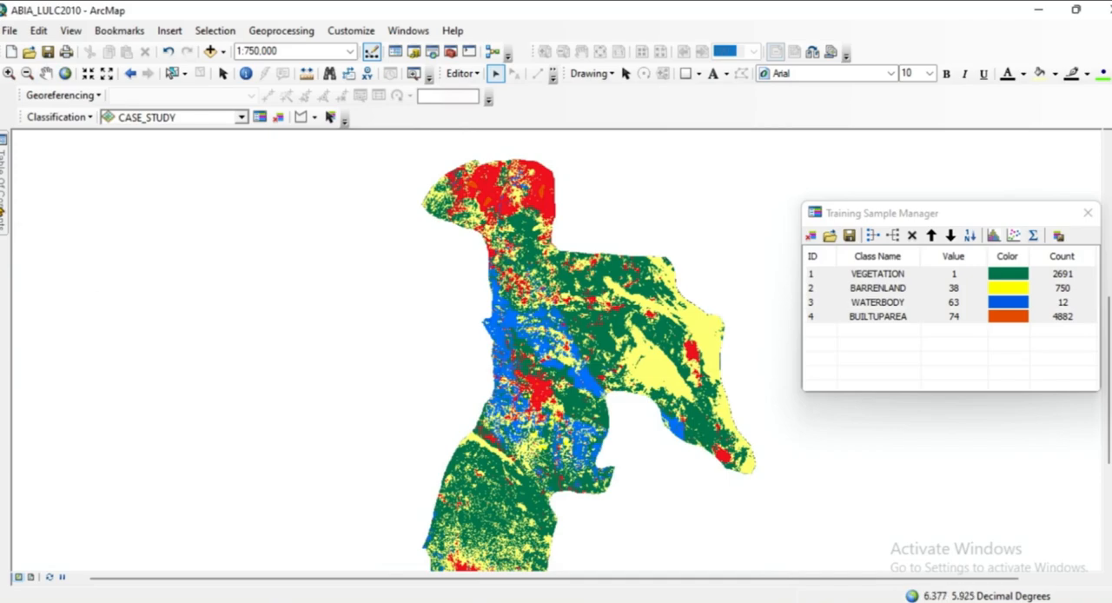
Reopen the 2010ABIA attribute table as a smaller floating window beside the Training Sample Manager, keeping the class names in view.
mouse_move(3, 211)
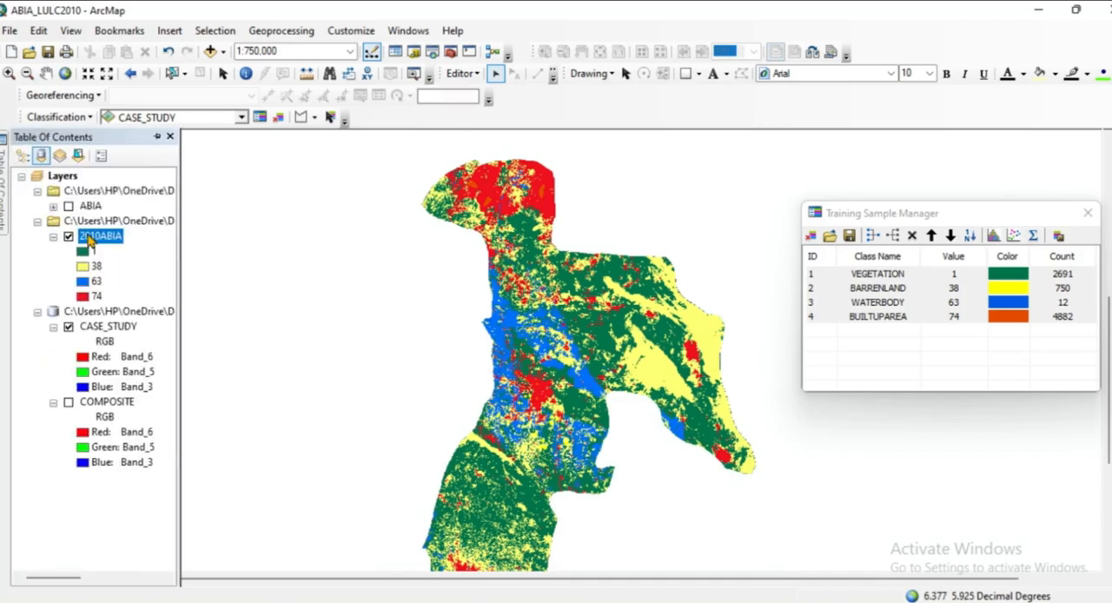
right_click(91, 241)
left_click(151, 285)
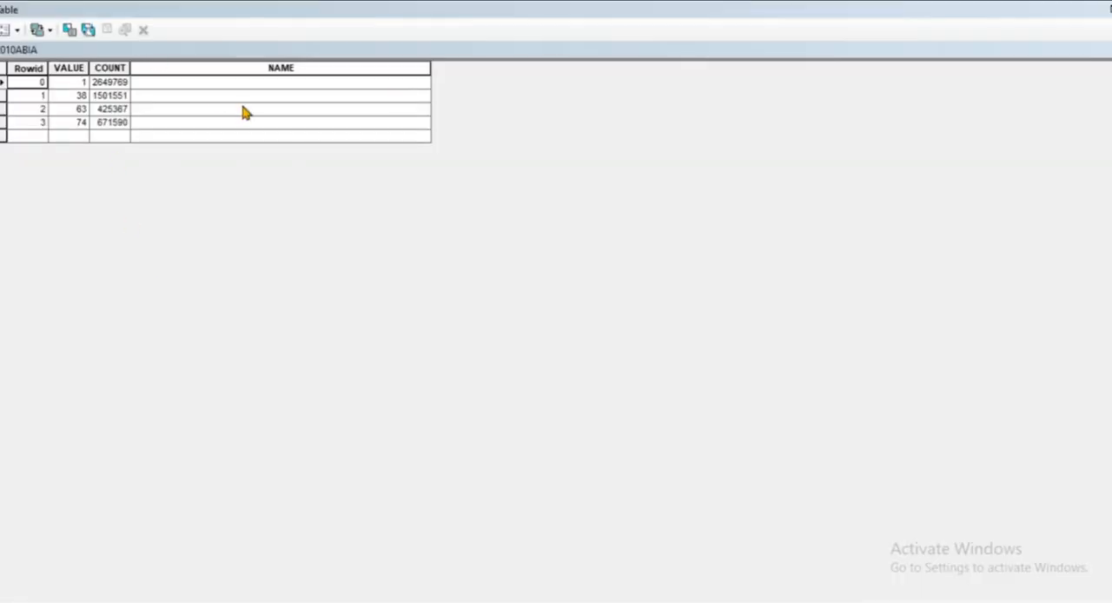
left_click(551, 10)
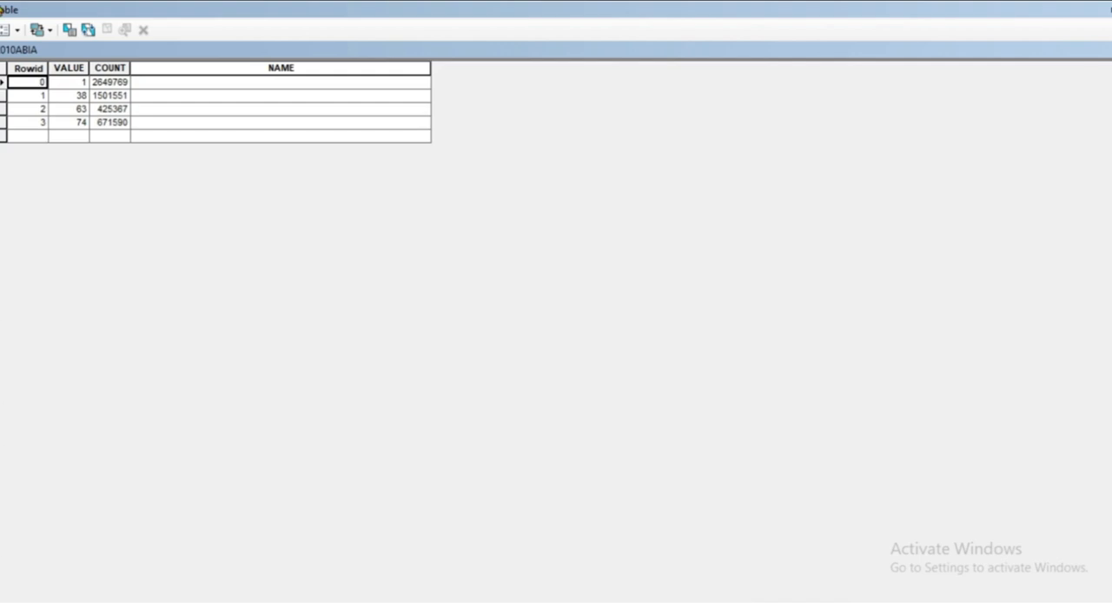
double_click(214, 8)
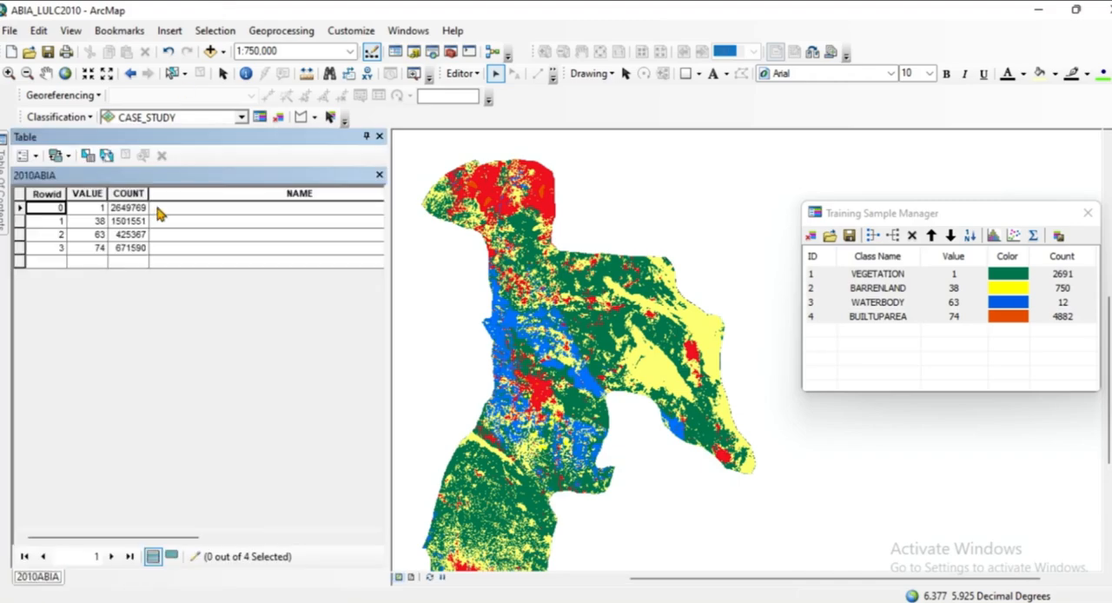
left_click_drag(220, 137, 531, 239)
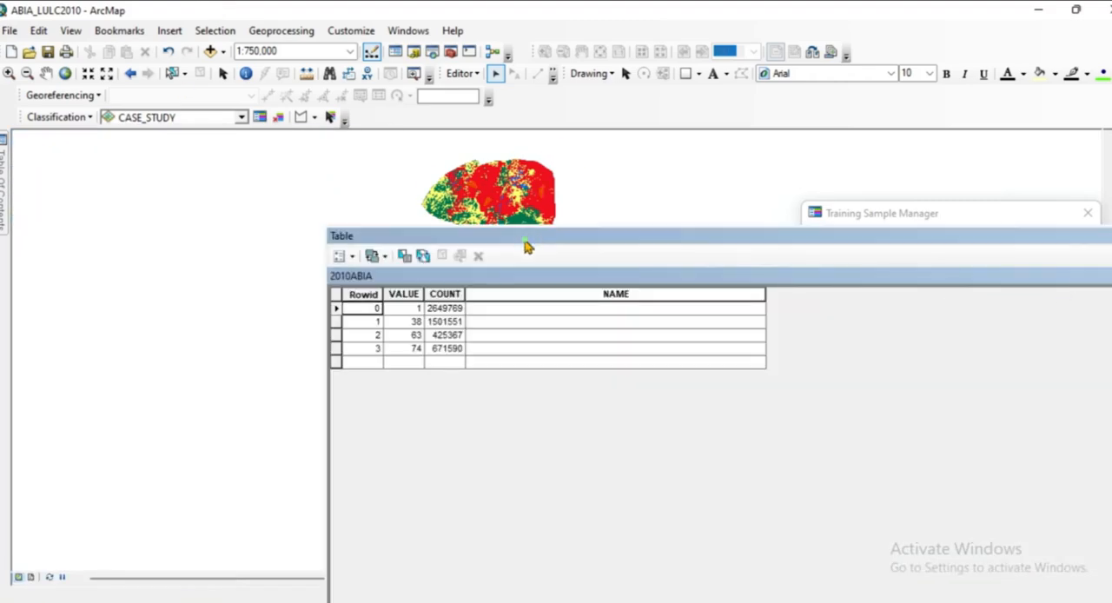
left_click_drag(528, 246, 363, 266)
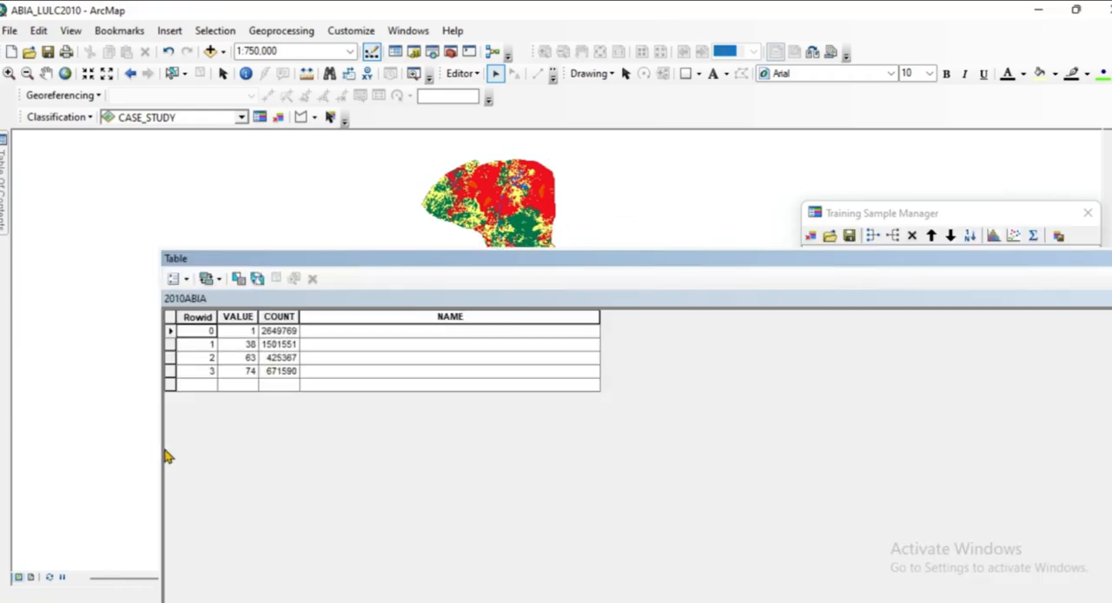
left_click_drag(164, 454, 791, 428)
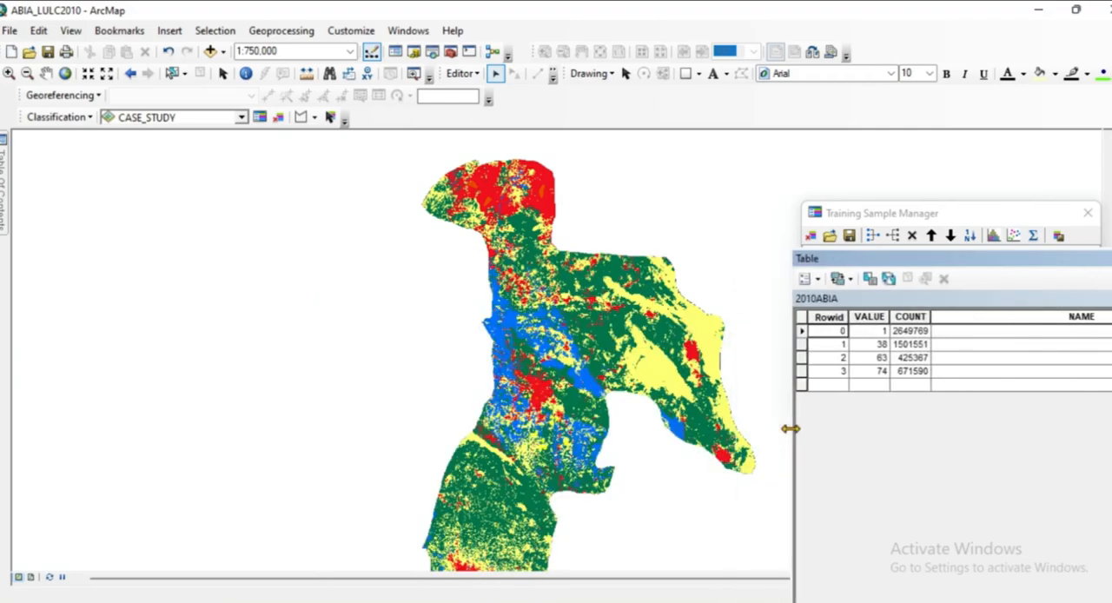
left_click_drag(991, 266, 379, 189)
Enter VEGETATION in the NAME field of the class with value 1 in the 2010ABIA table.
left_click(3, 202)
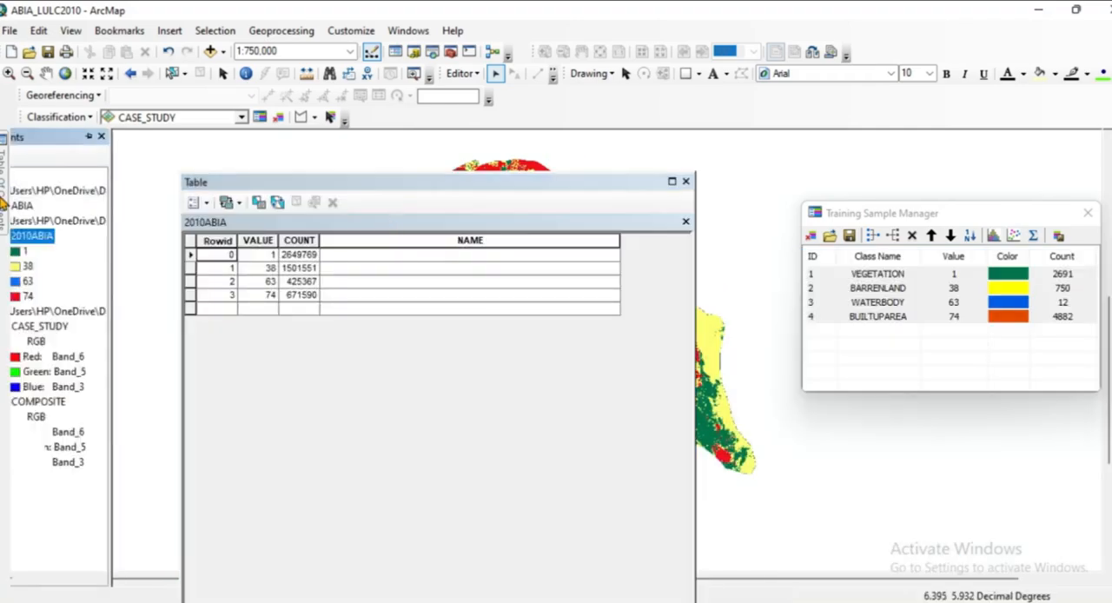
left_click(347, 255)
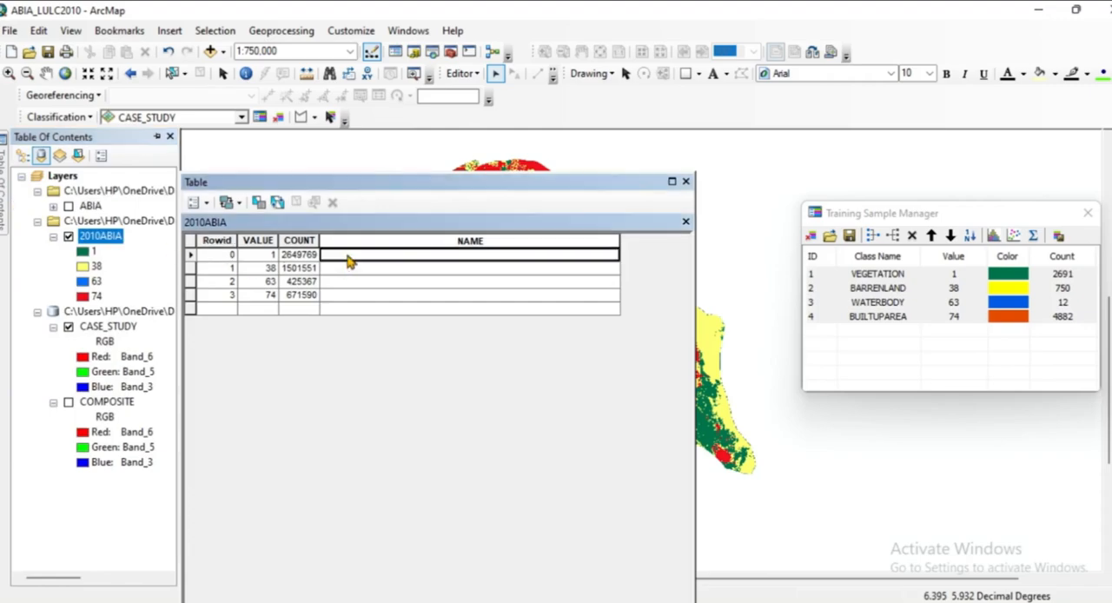
left_click(348, 255)
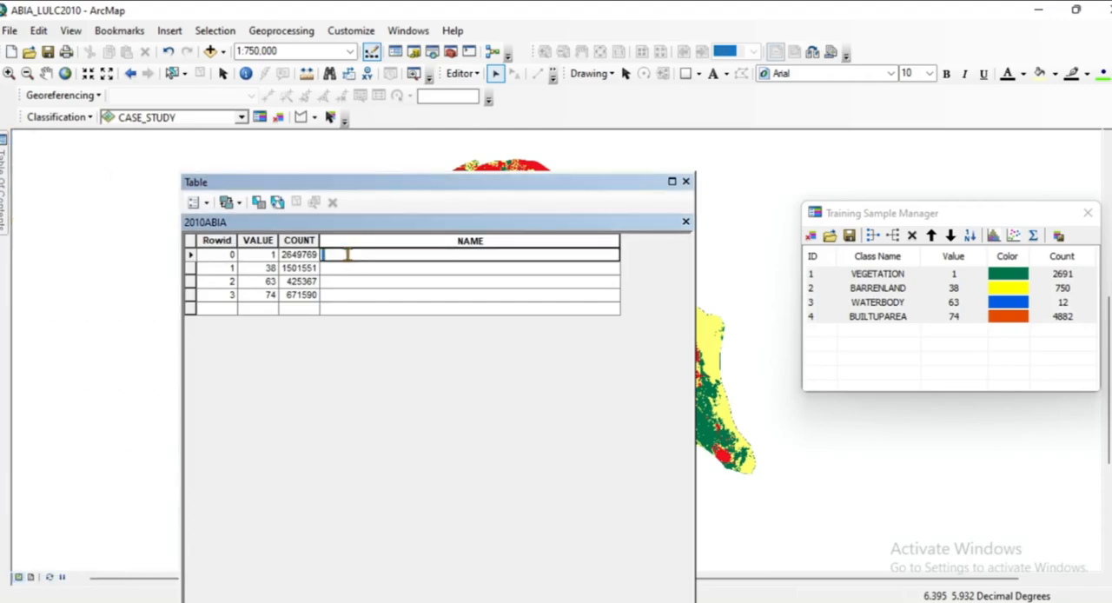
left_click(4, 202)
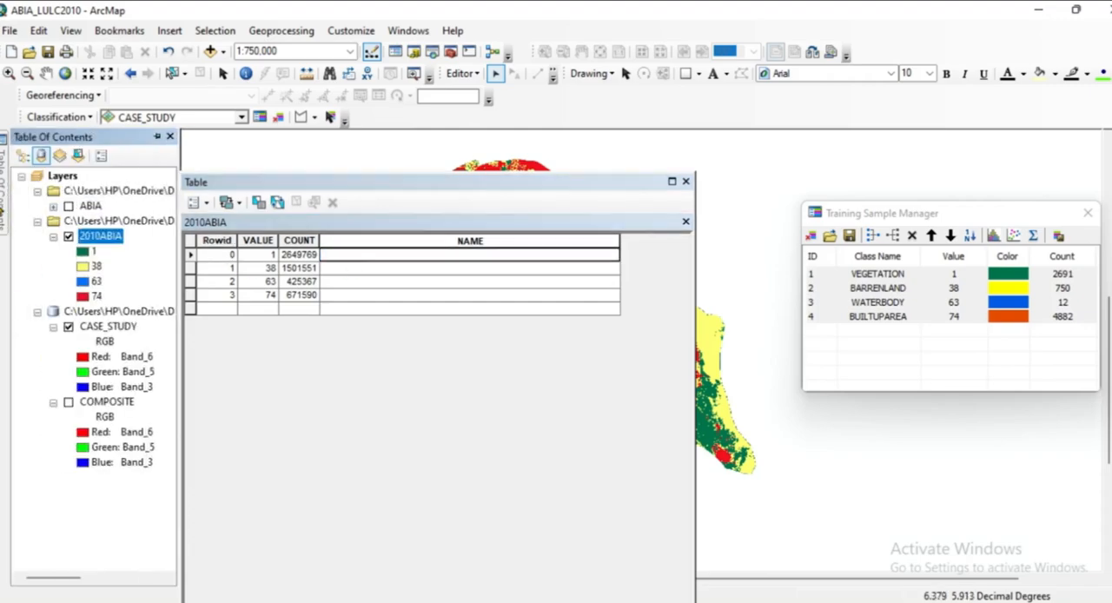
left_click(339, 261)
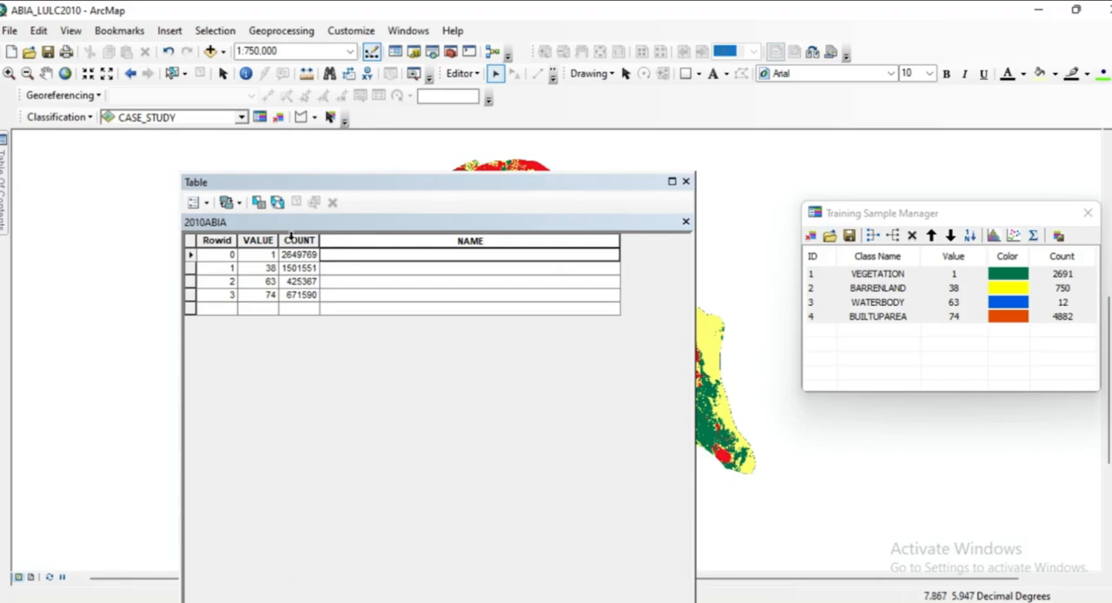
left_click(334, 255)
left_click(332, 255)
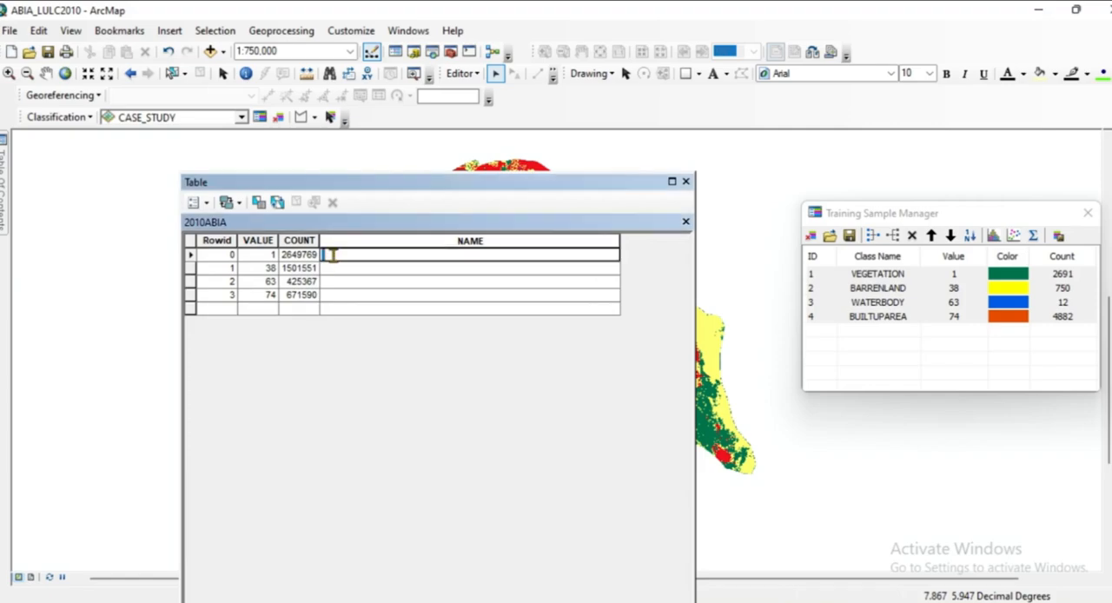
type("VEGETATION")
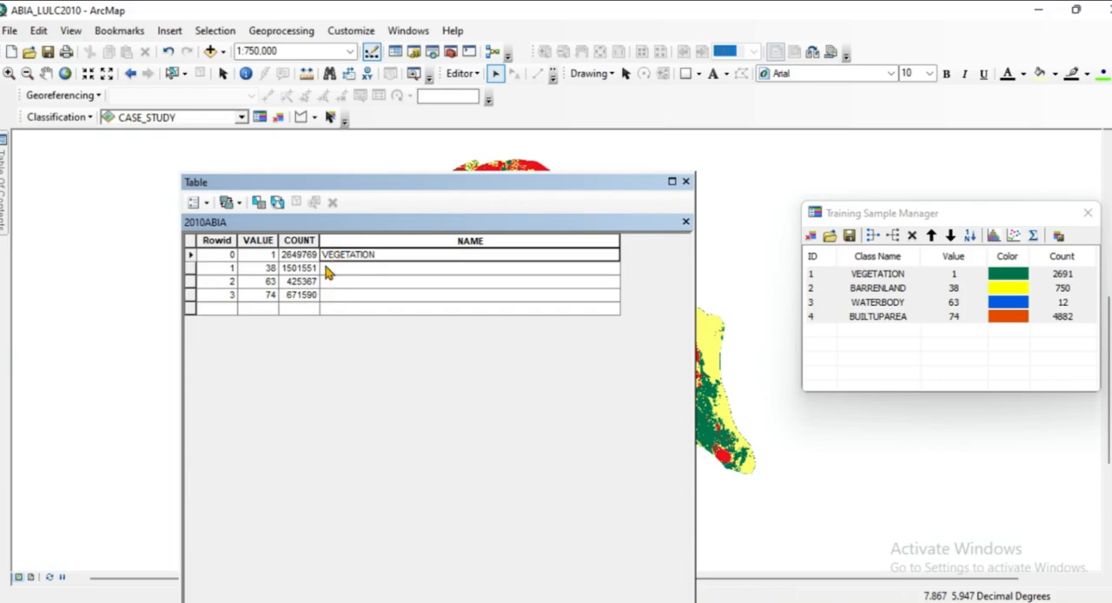
Name the class with value 38 BARRENLAND and the class with value 63 WATERBODY in the 2010ABIA table.
left_click(326, 269)
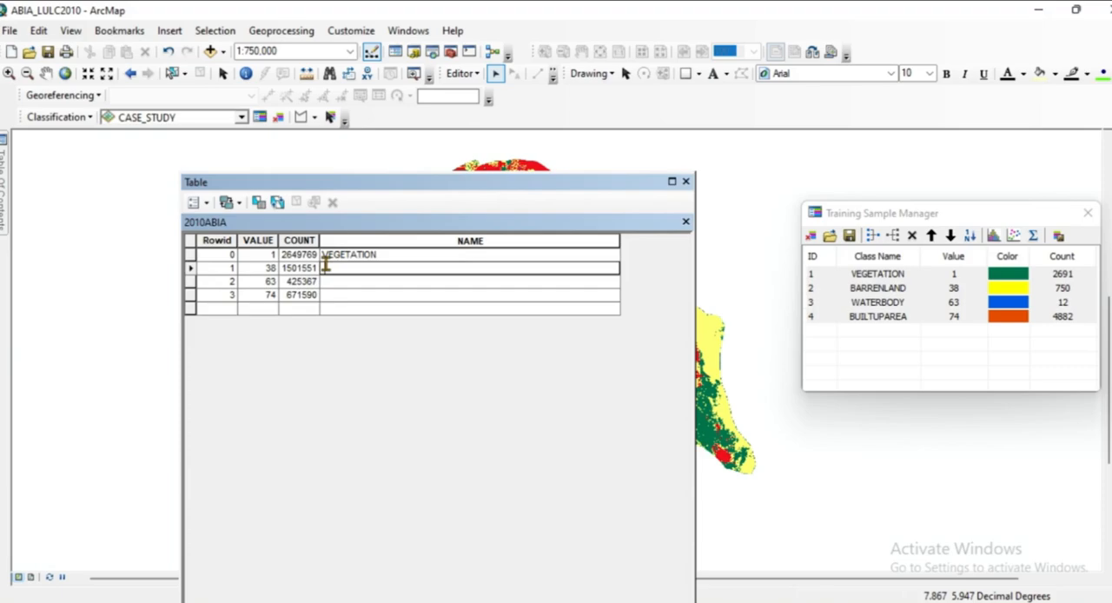
type("BARRENLAND")
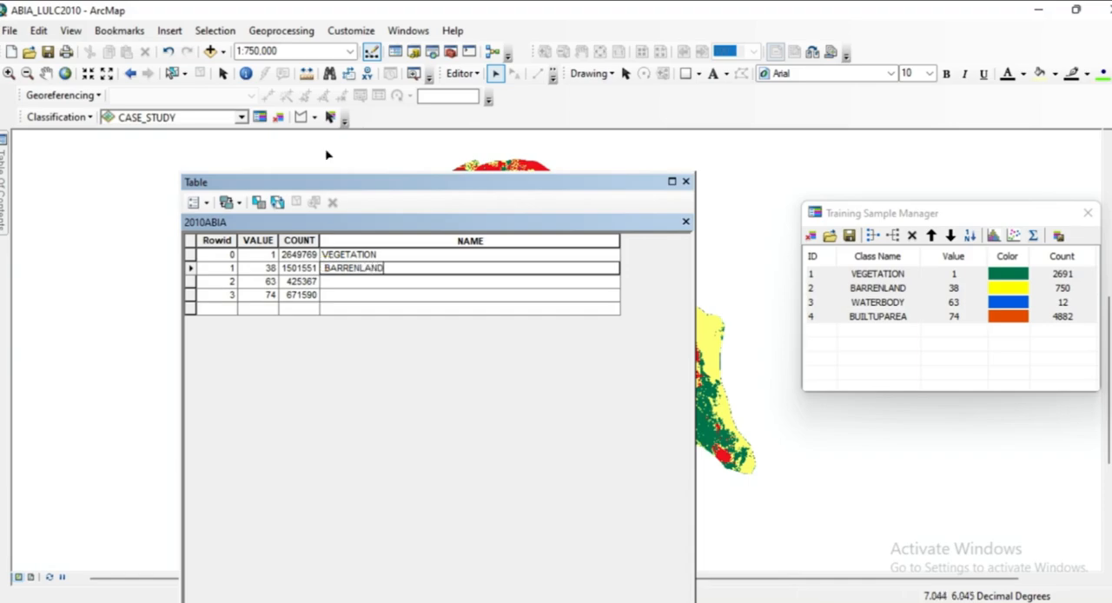
left_click(333, 282)
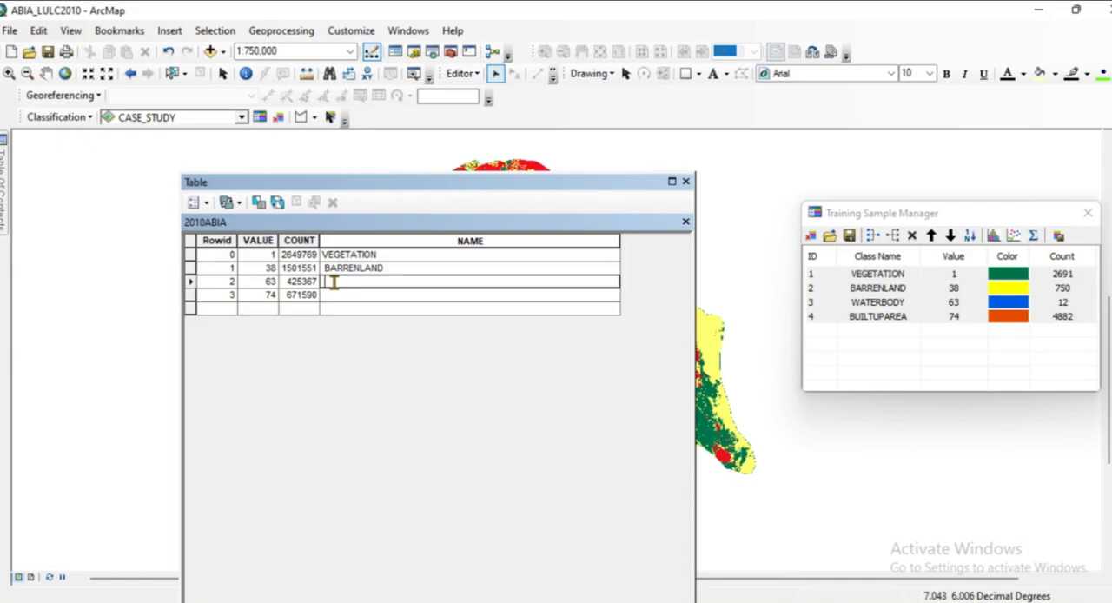
type("WATERBODY")
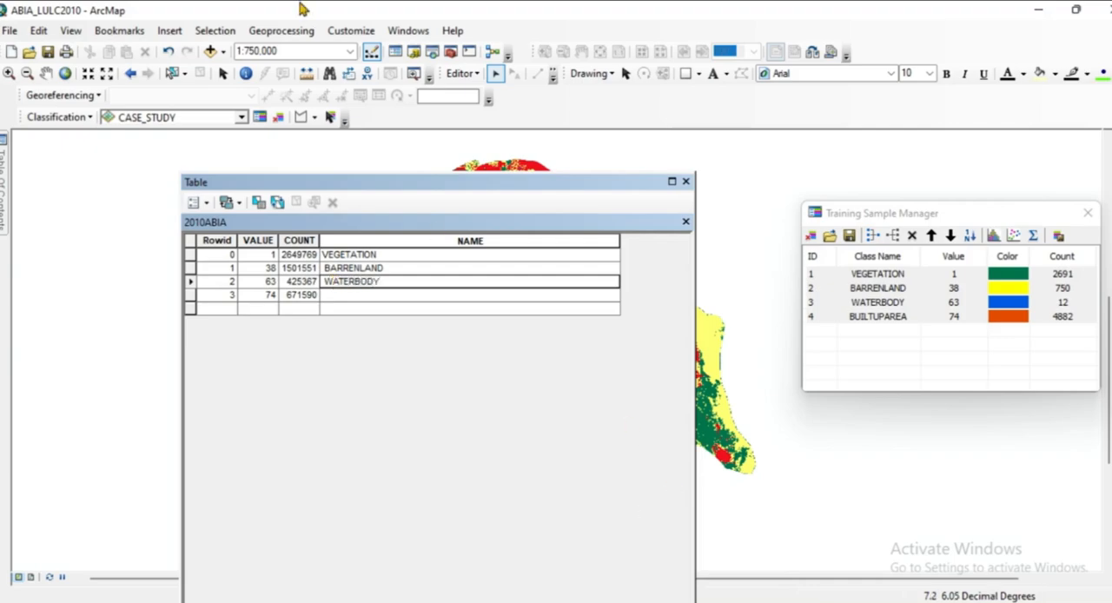
Enter BUILTUP AREA in the NAME field of the class with value 74.
left_click(332, 296)
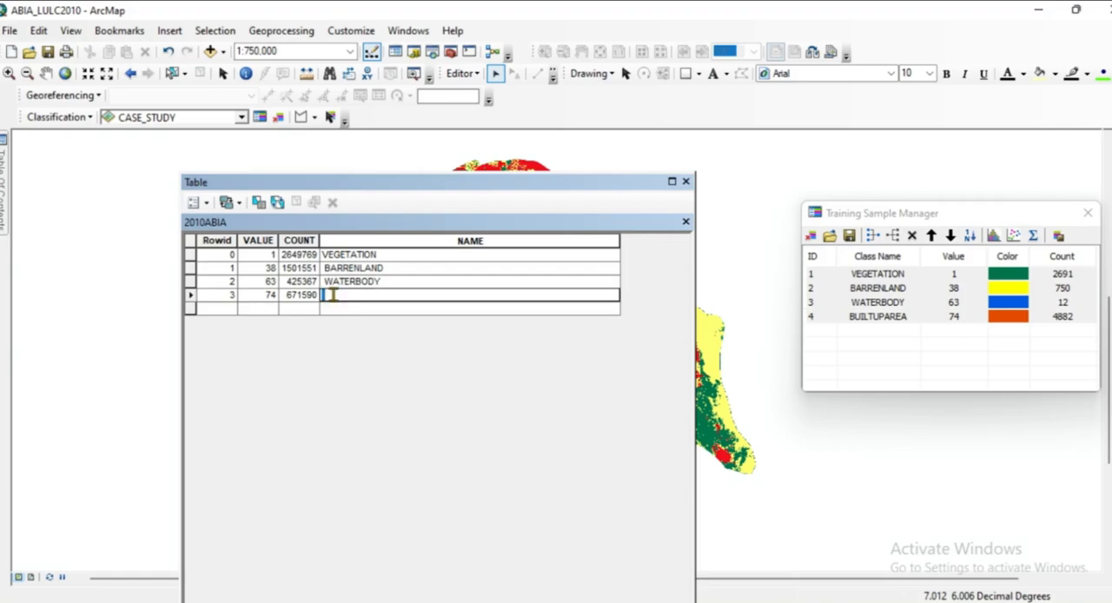
type("BUILTUP AREA")
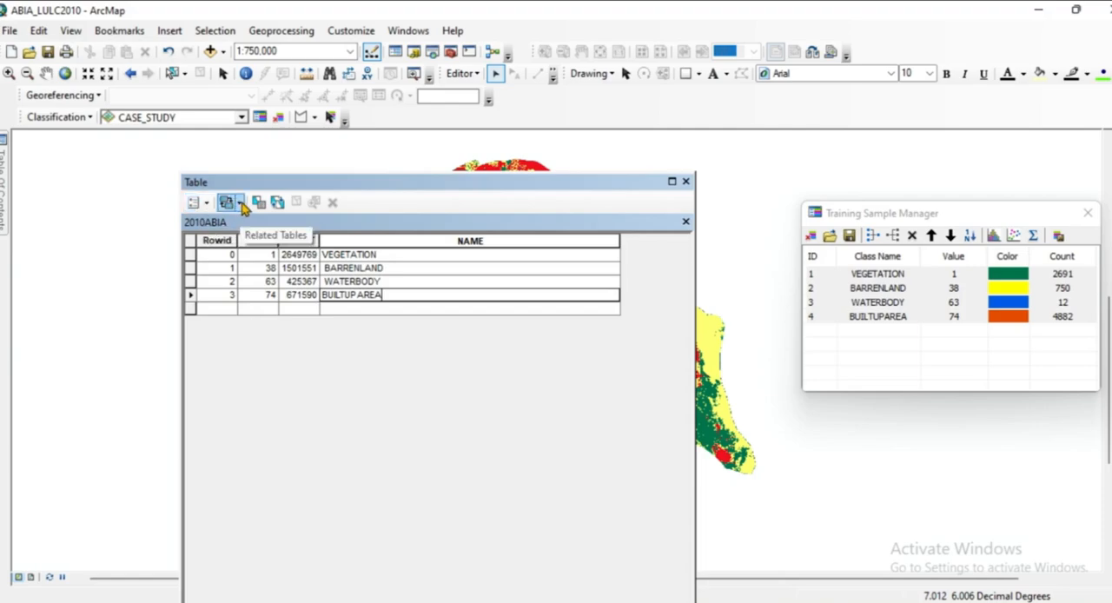
Save the class name edits and end the edit session, closing the 2010ABIA attribute table.
left_click_drag(409, 192, 395, 221)
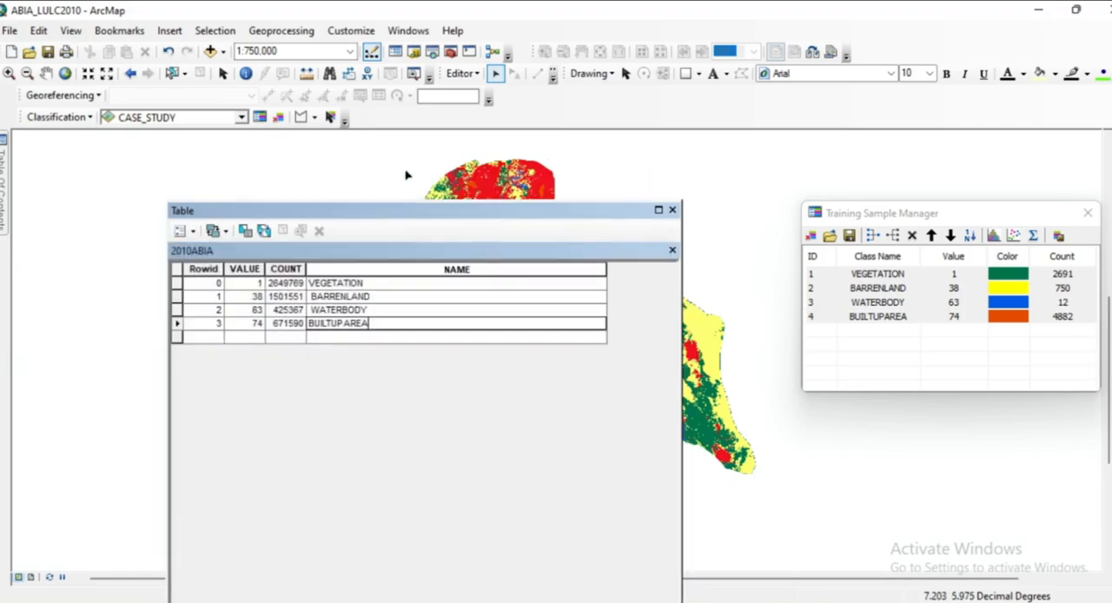
left_click(470, 73)
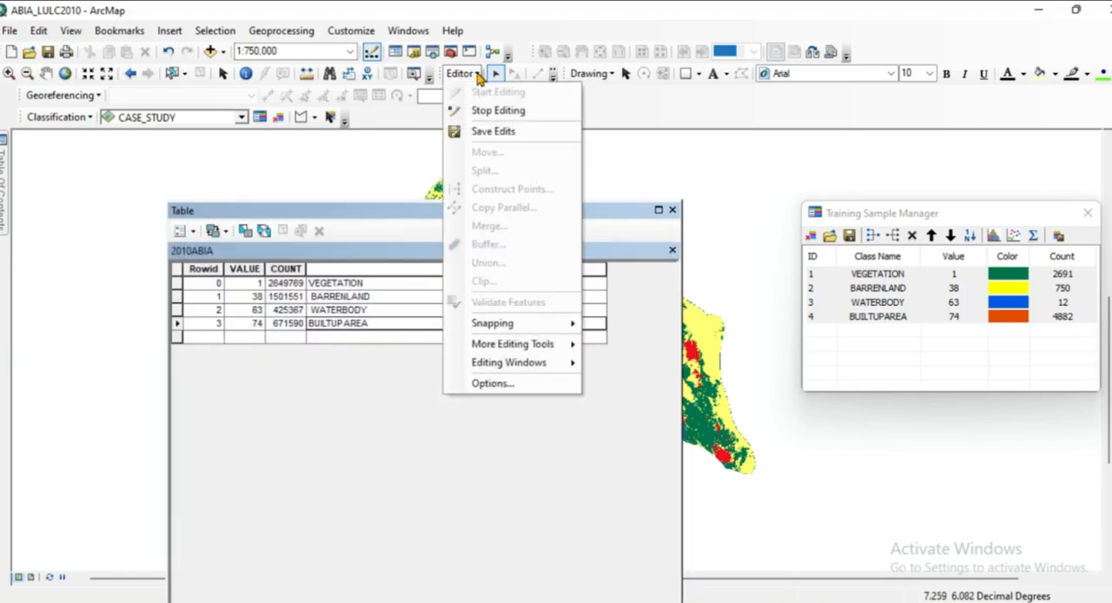
left_click(483, 144)
left_click(482, 75)
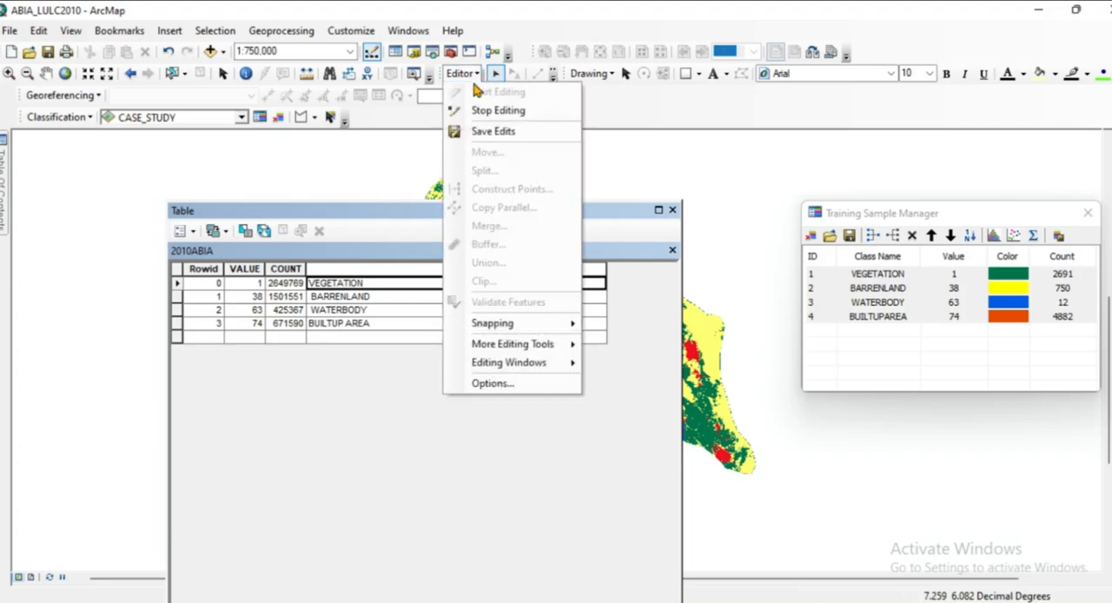
left_click(484, 113)
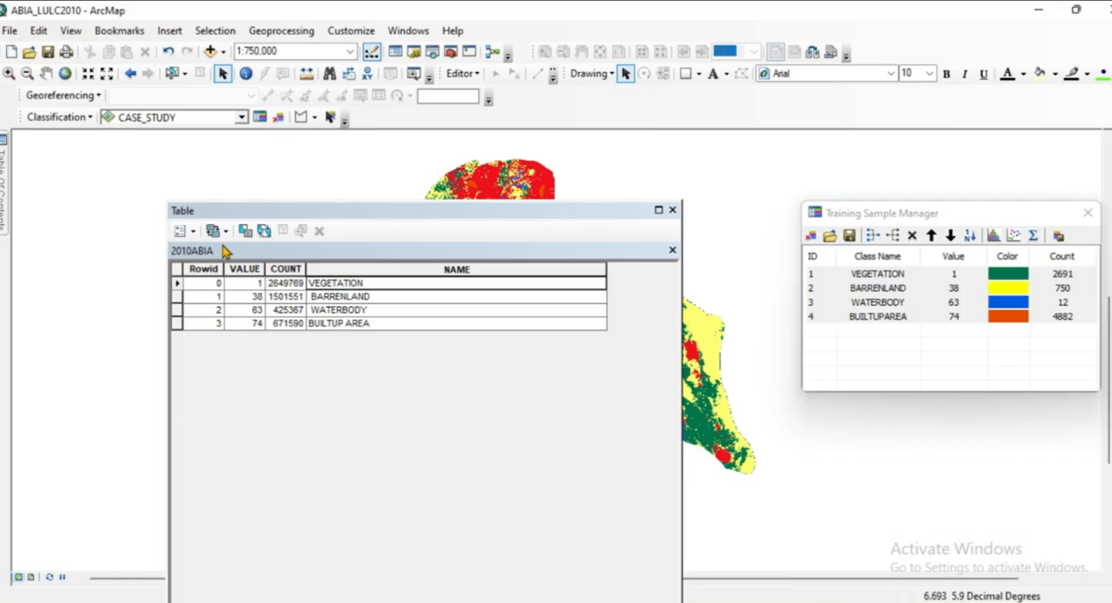
left_click(672, 250)
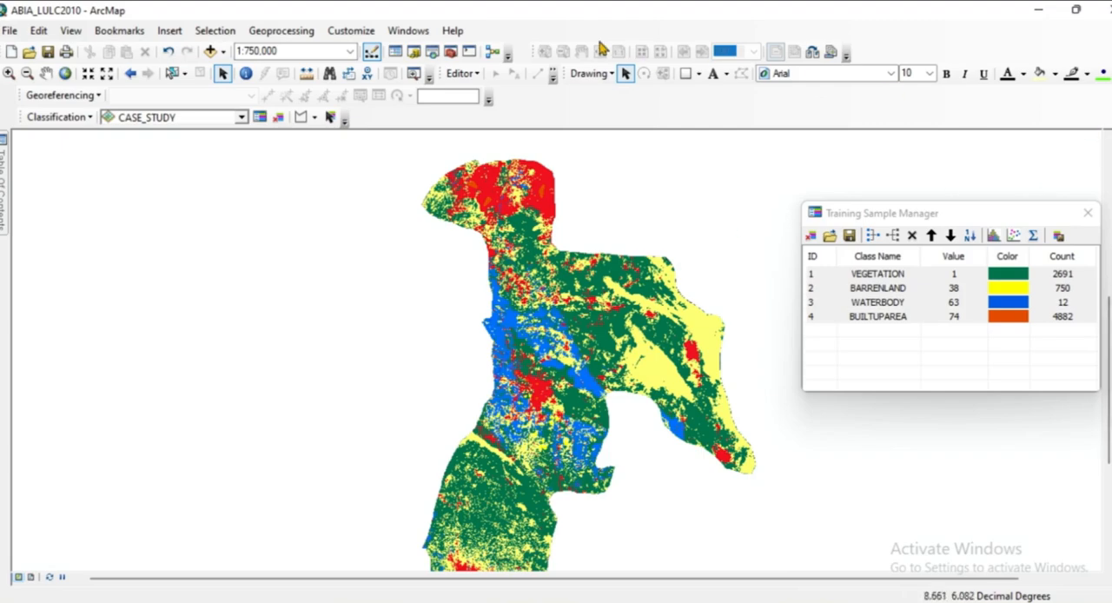
Set up the Raster to Polygon conversion tool with 2010ABIA as the input raster and NAME as the field.
left_click(451, 52)
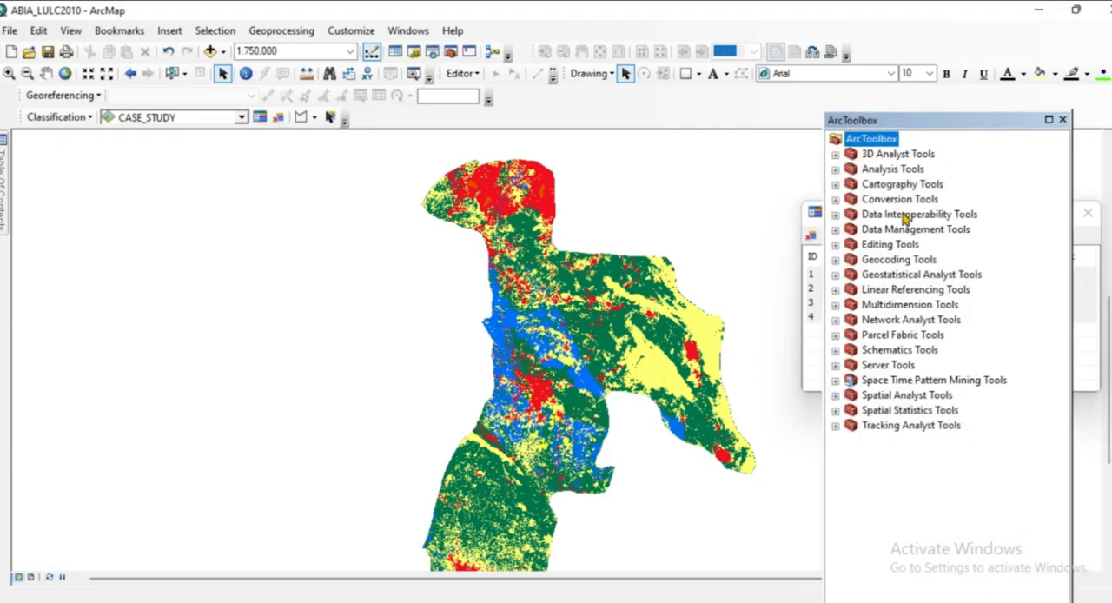
left_click(835, 200)
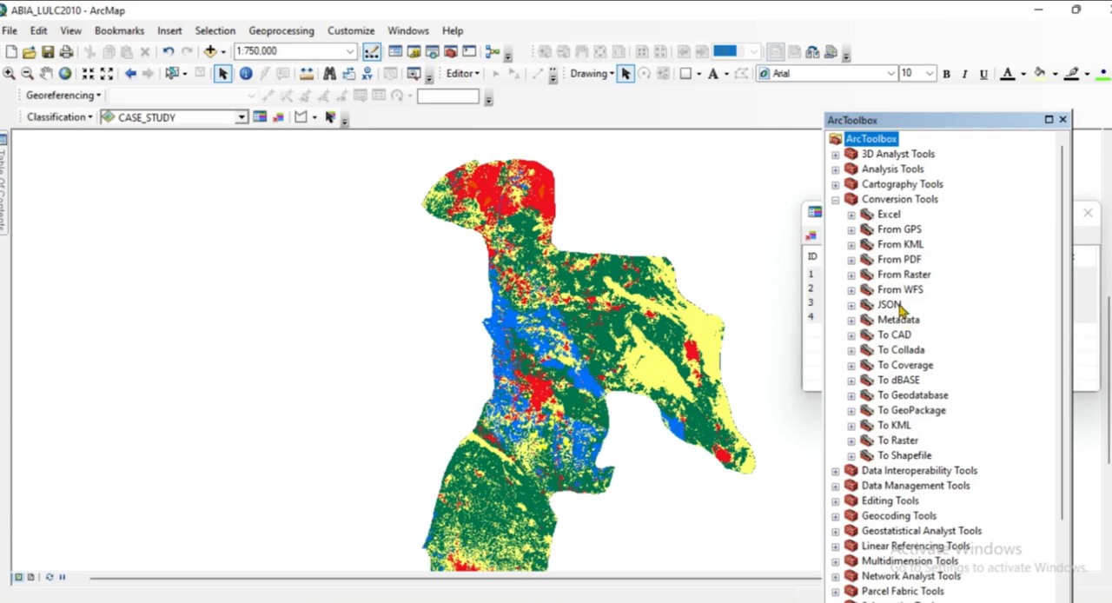
left_click(852, 275)
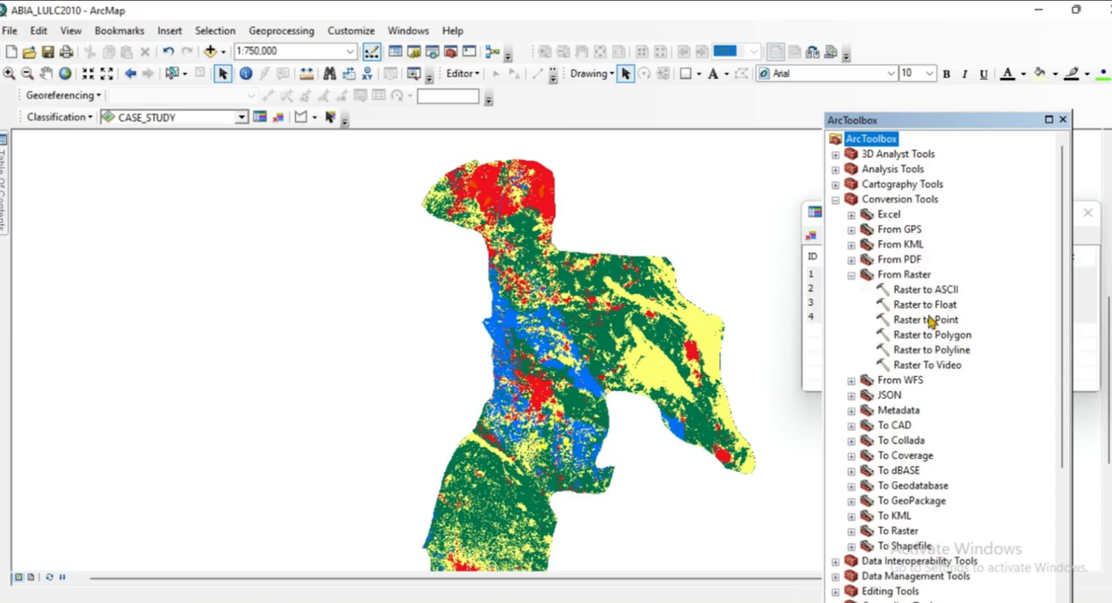
double_click(886, 339)
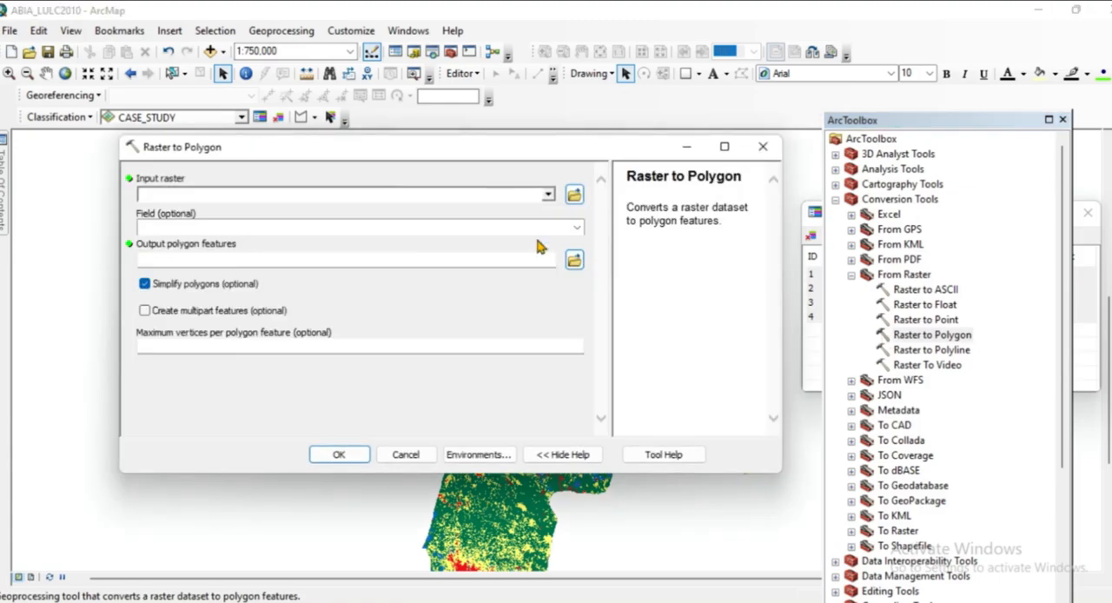
left_click(548, 194)
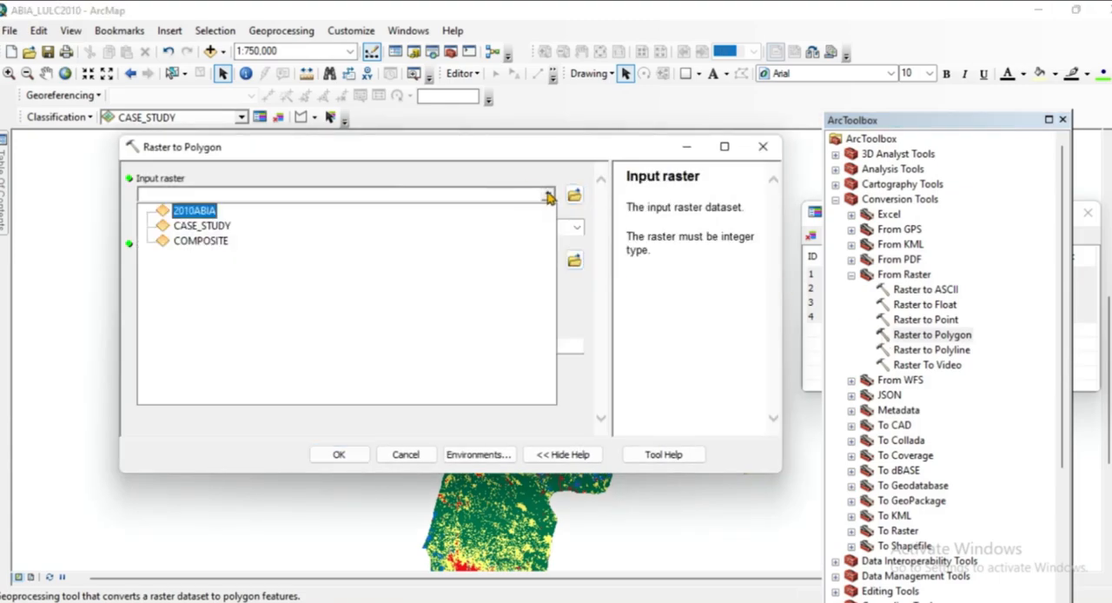
left_click(197, 211)
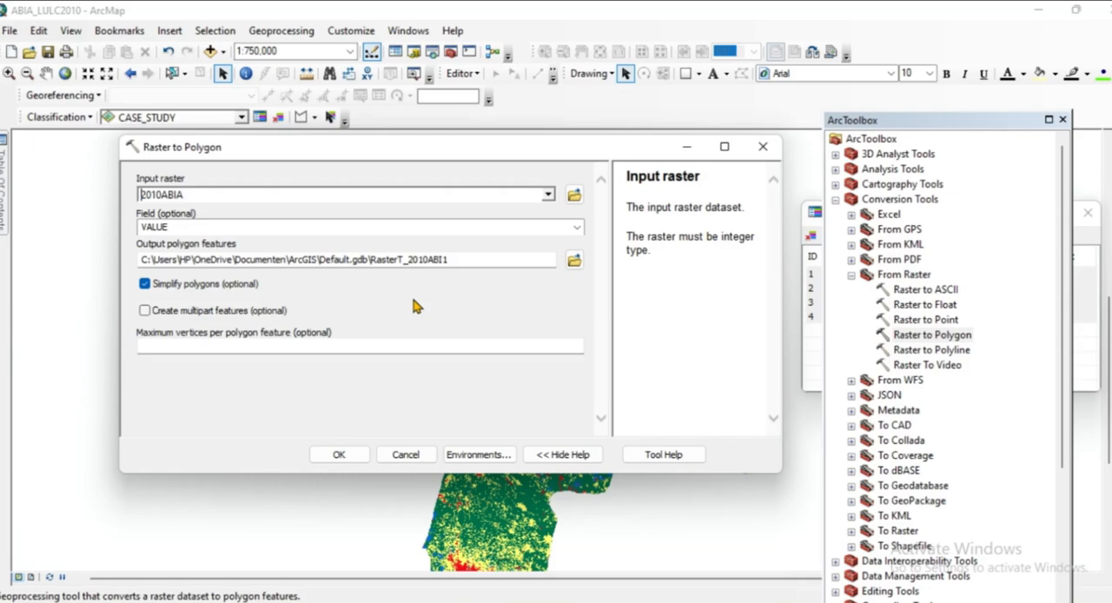
left_click(577, 226)
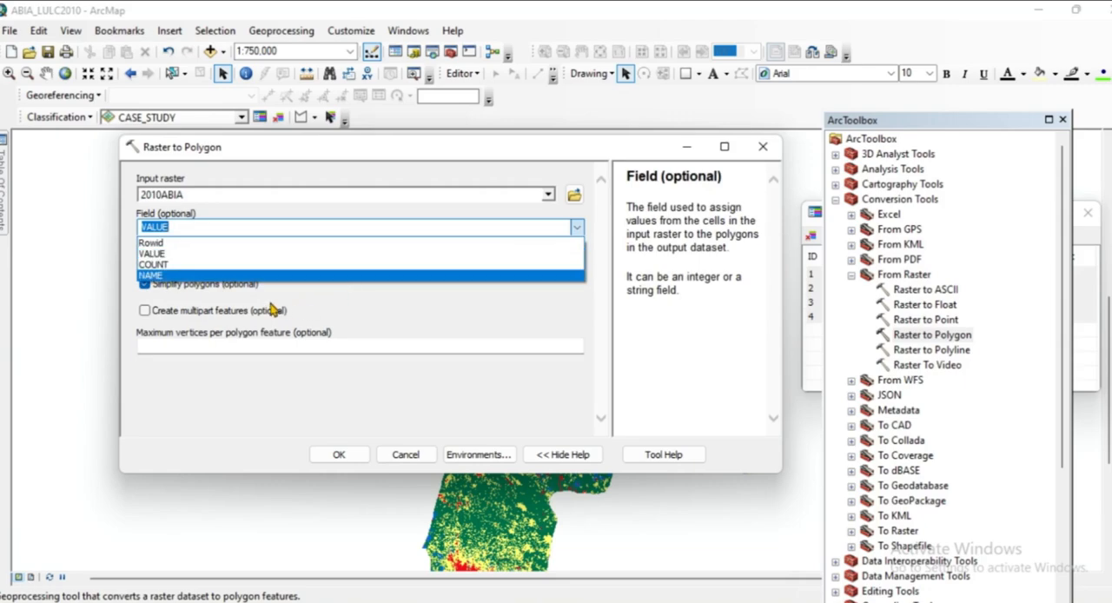
left_click(174, 276)
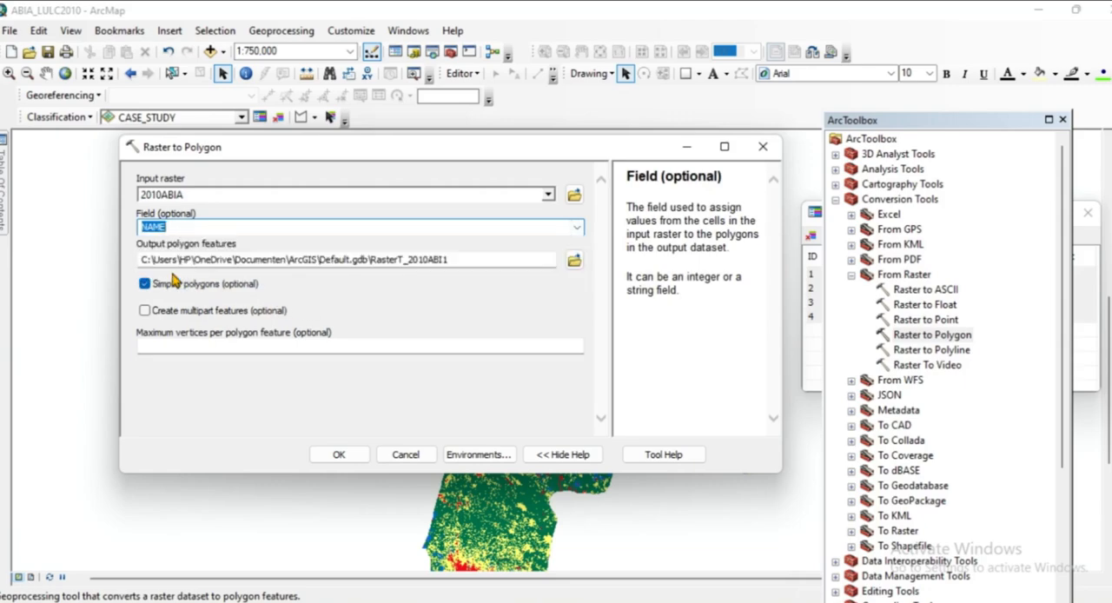
Set the output polygon features to ABIA2010_PERCENTAGE in the ABIA SIGNATURE folder and run the conversion.
left_click(575, 261)
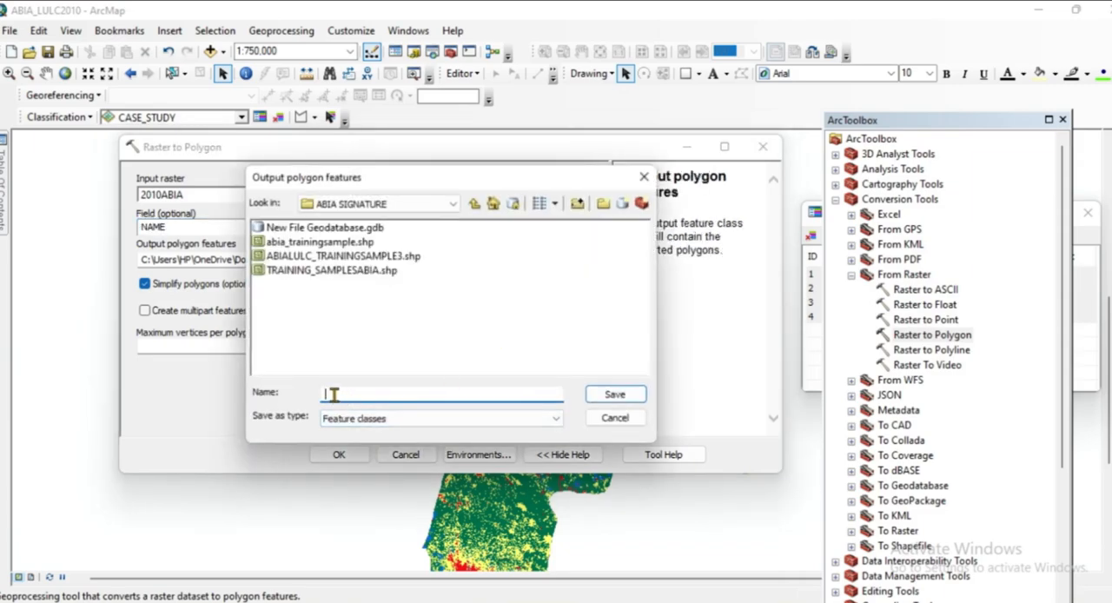
type("ABIA2010_PERCENTAGE")
left_click(609, 396)
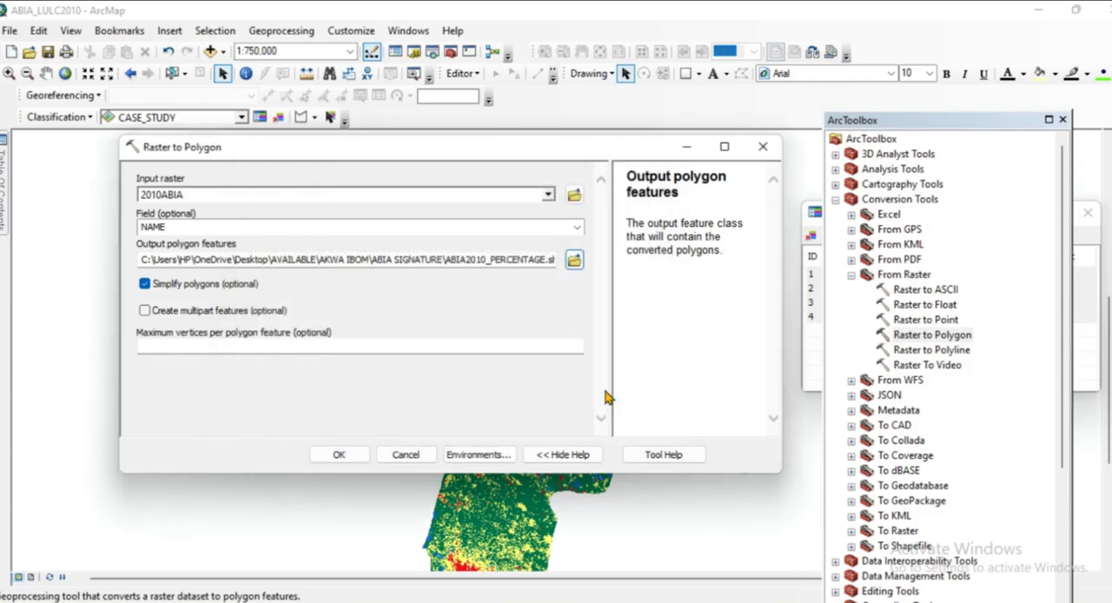
left_click(339, 454)
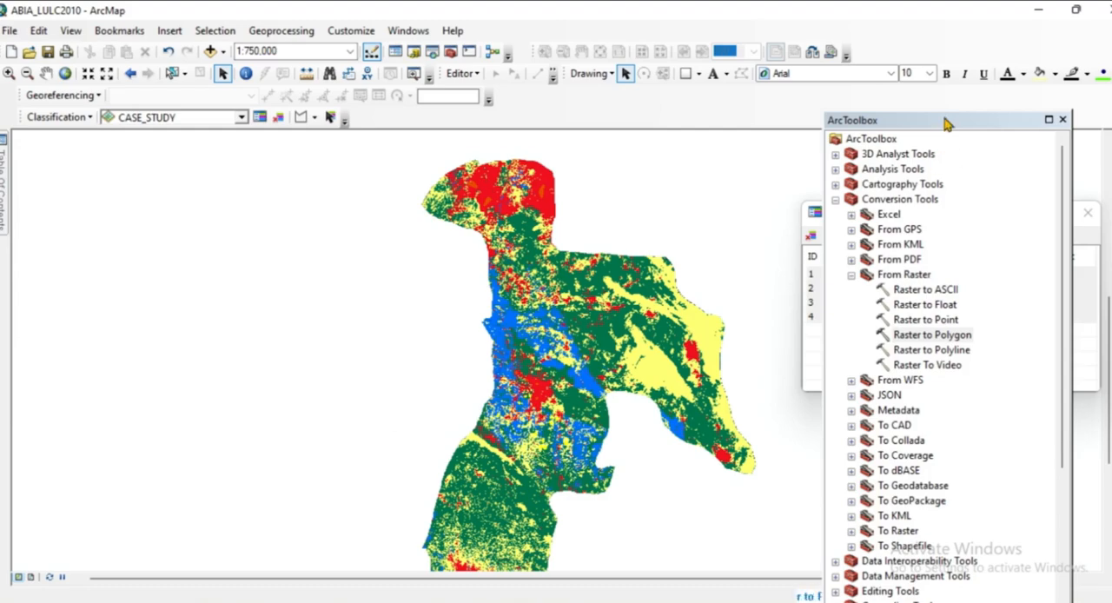
Put the ArcToolbox window away and open the attribute table of the ABIA2010_PERCENTAGE layer.
left_click_drag(950, 122, 515, 172)
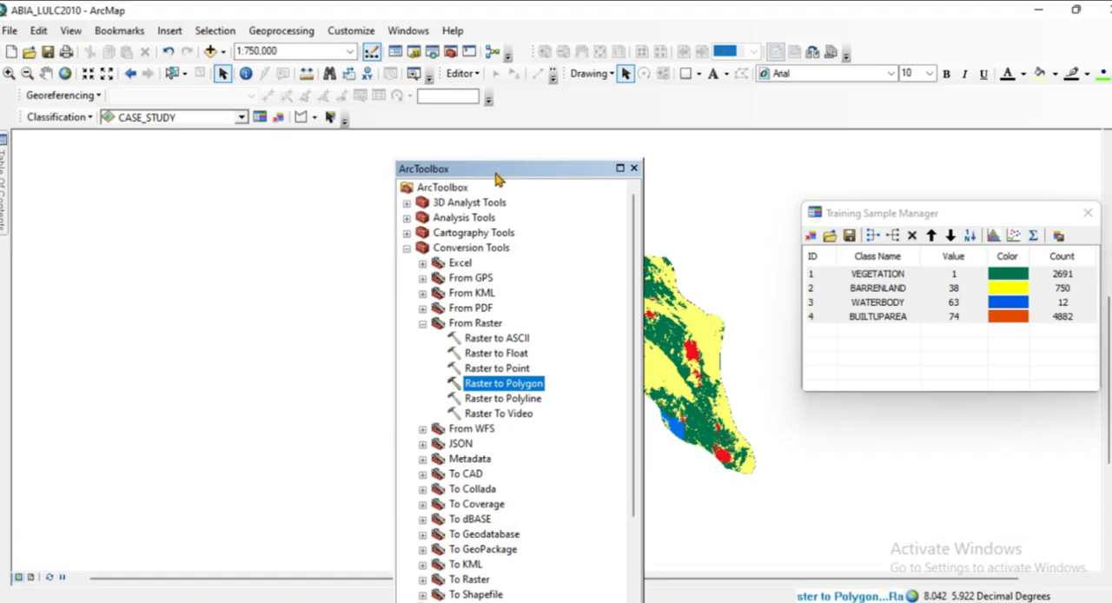
left_click_drag(496, 174, 269, 181)
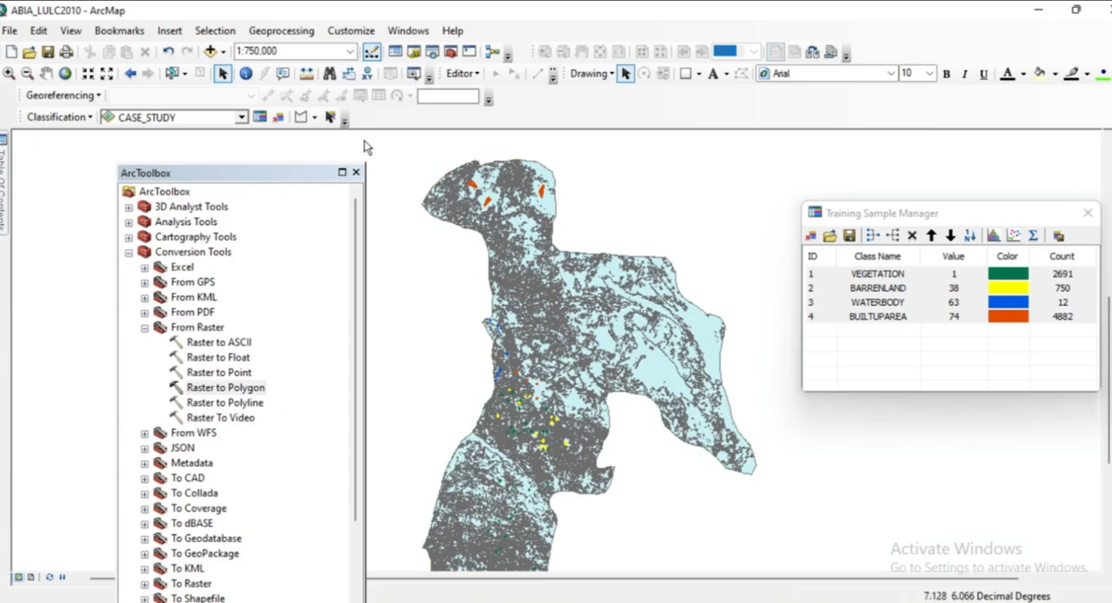
left_click(355, 174)
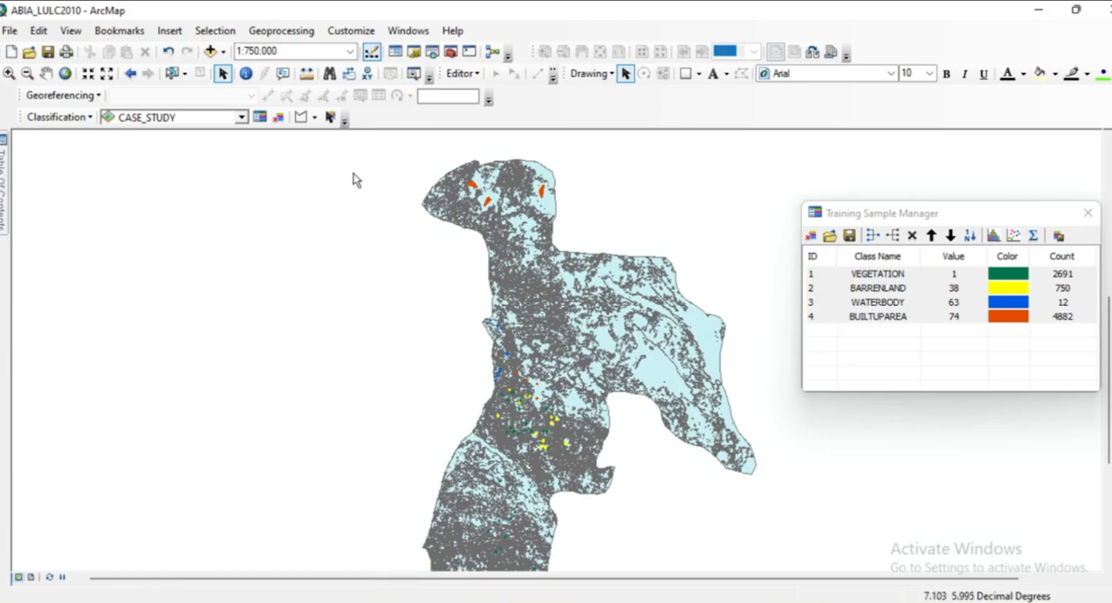
left_click(3, 180)
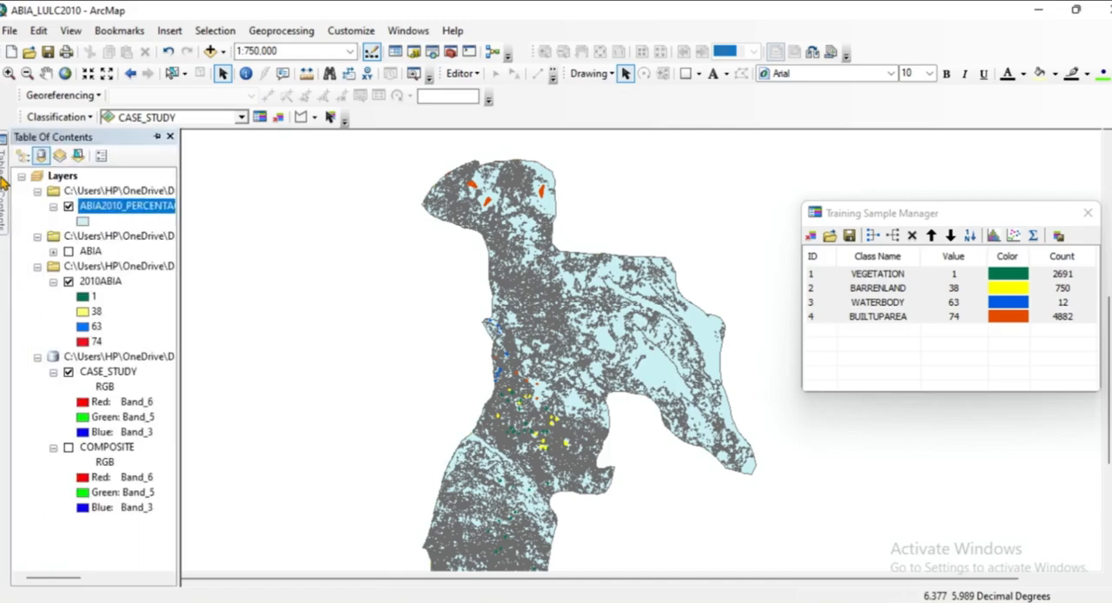
right_click(111, 212)
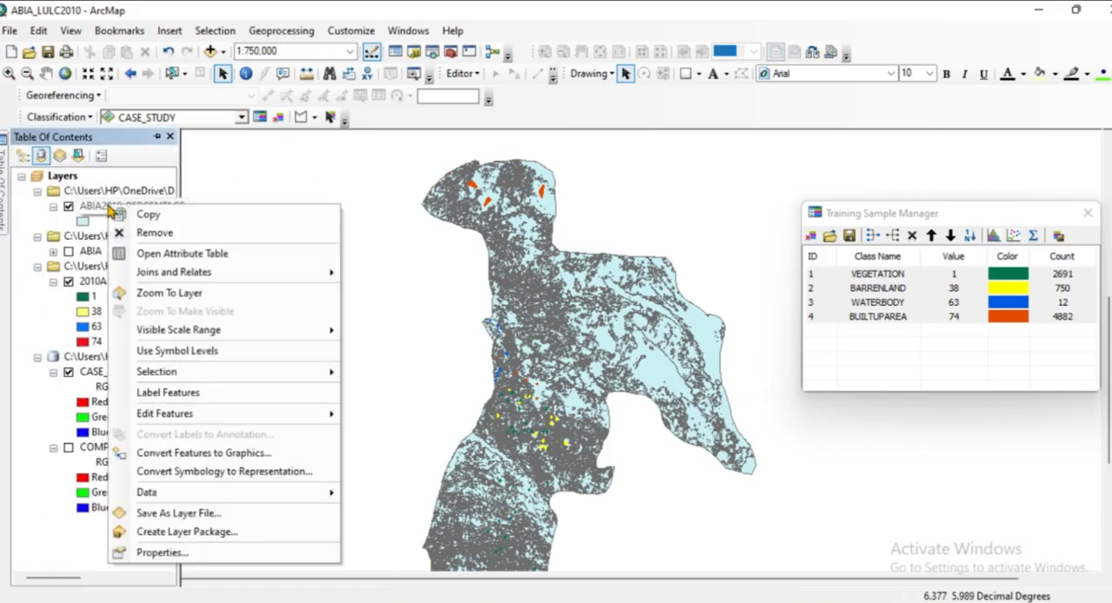
left_click(174, 257)
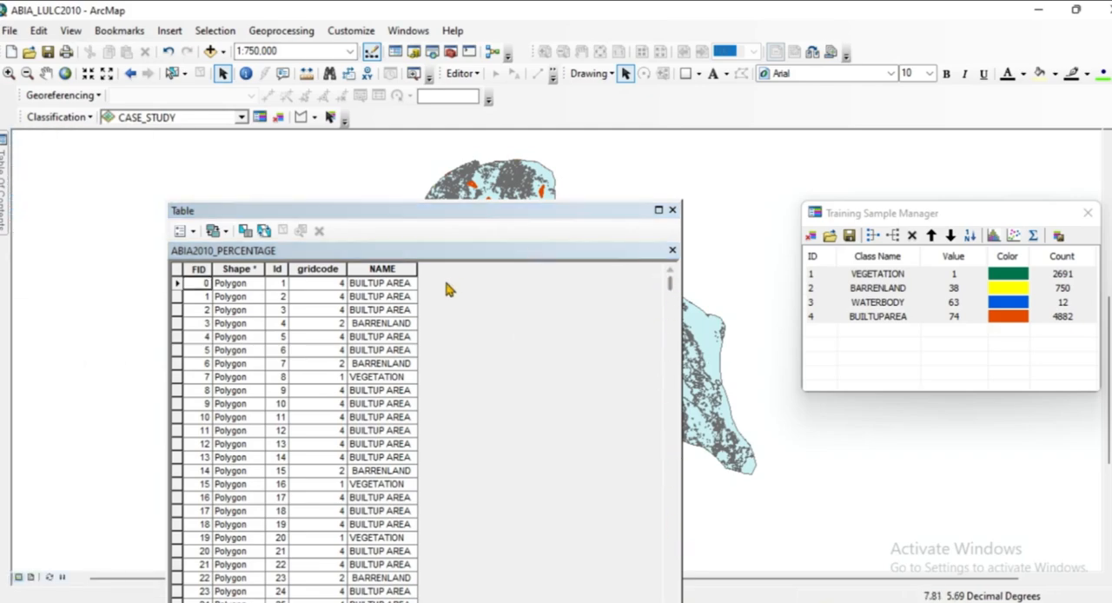
Add a field named AREA with type Double to the ABIA2010_PERCENTAGE attribute table.
left_click(182, 230)
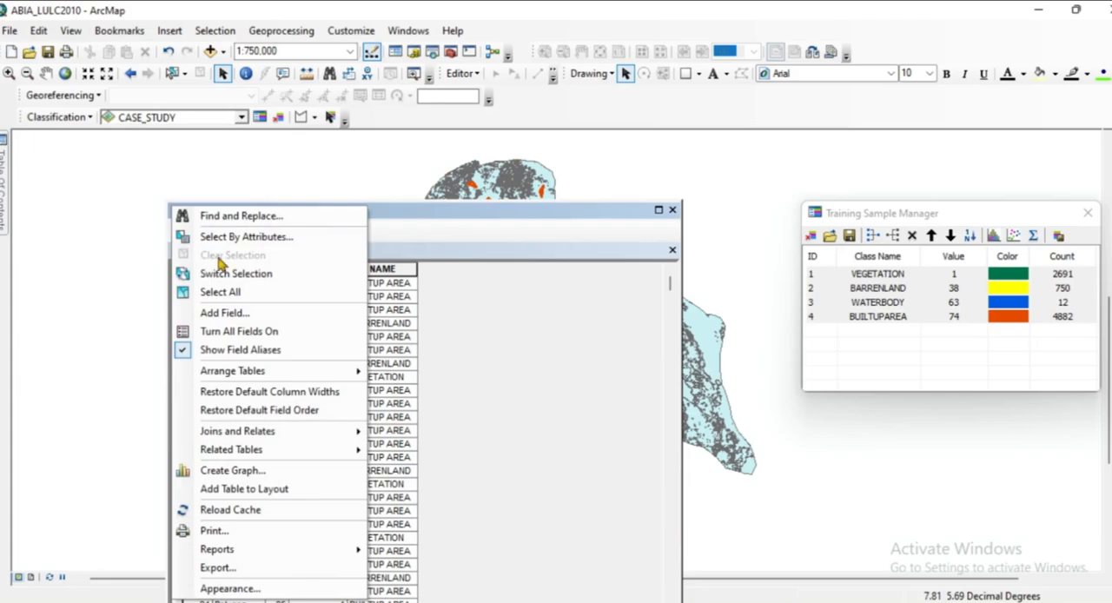
left_click(226, 313)
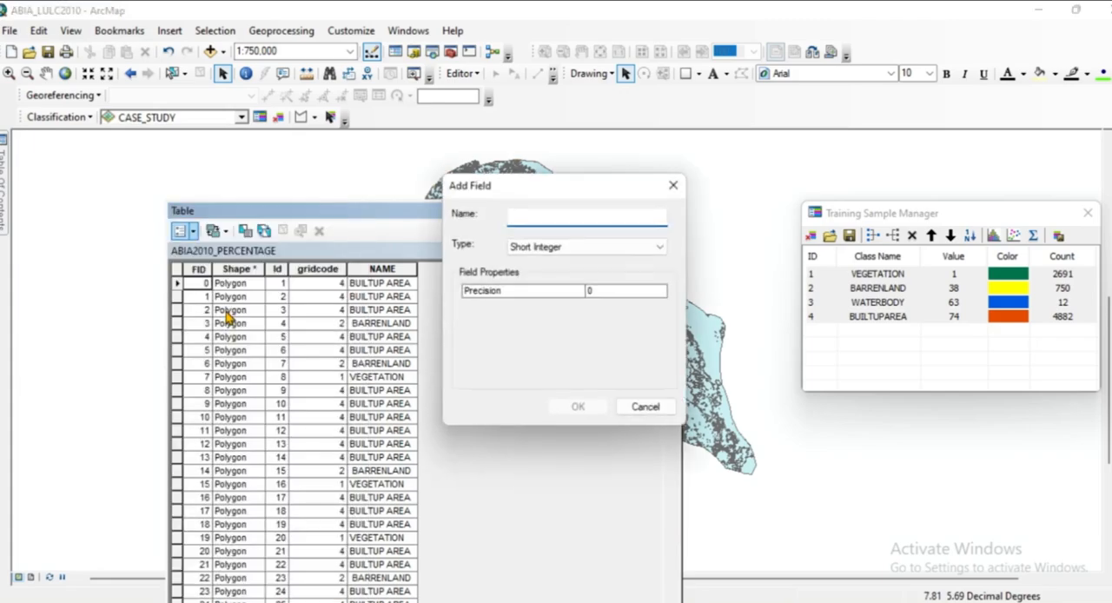
type("AREA")
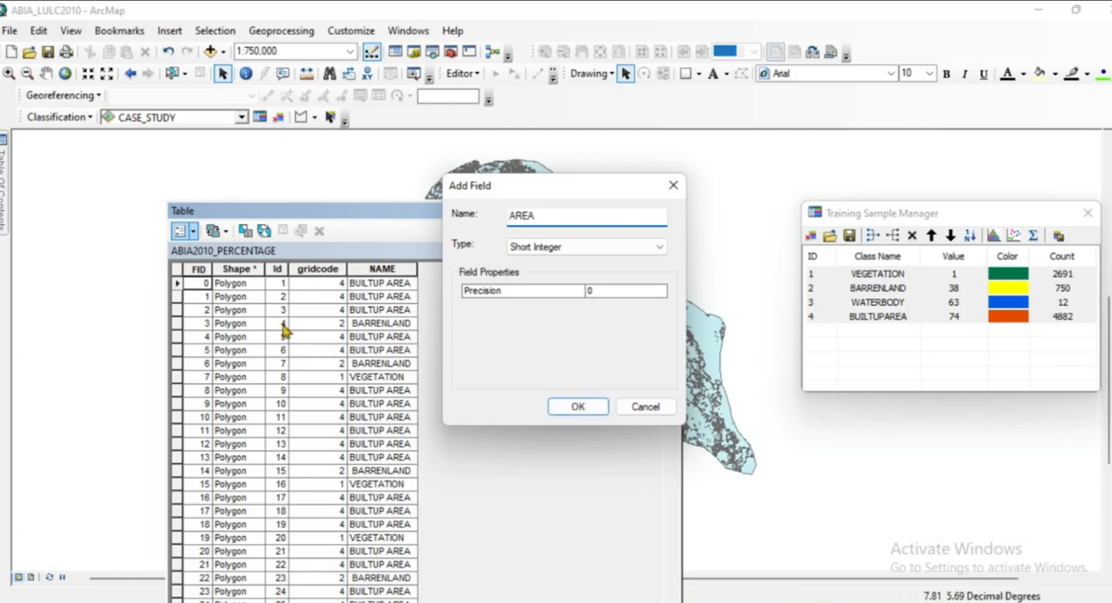
left_click(658, 249)
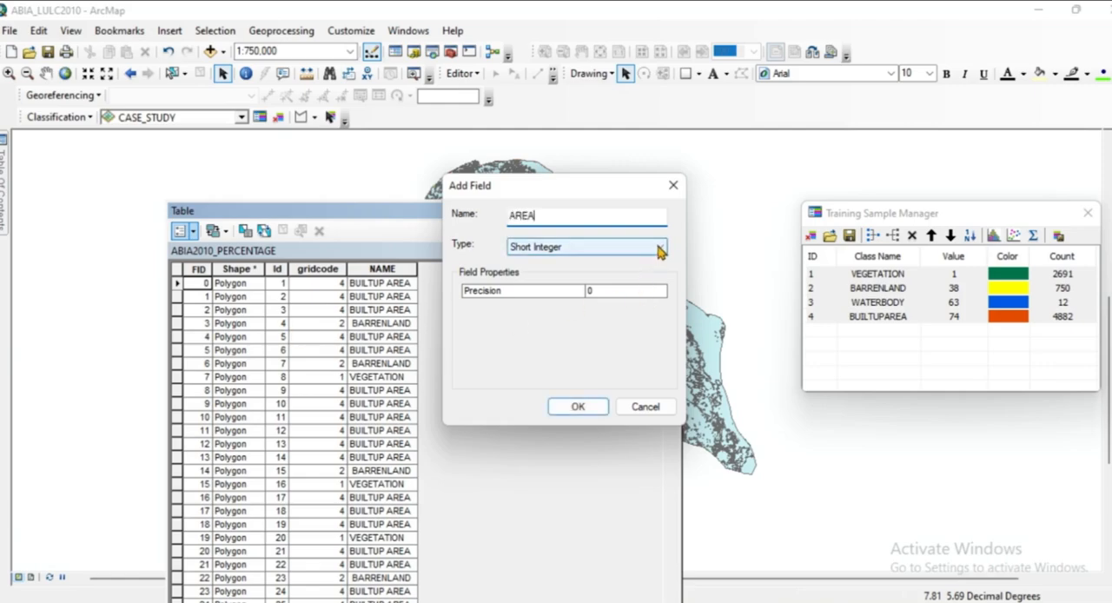
left_click(530, 294)
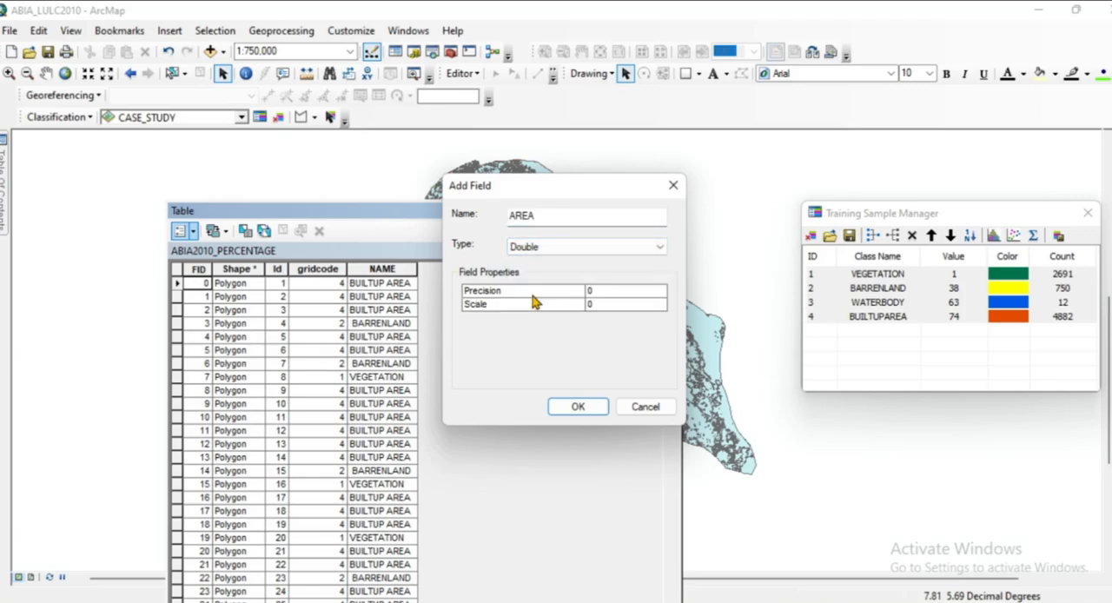
left_click(589, 405)
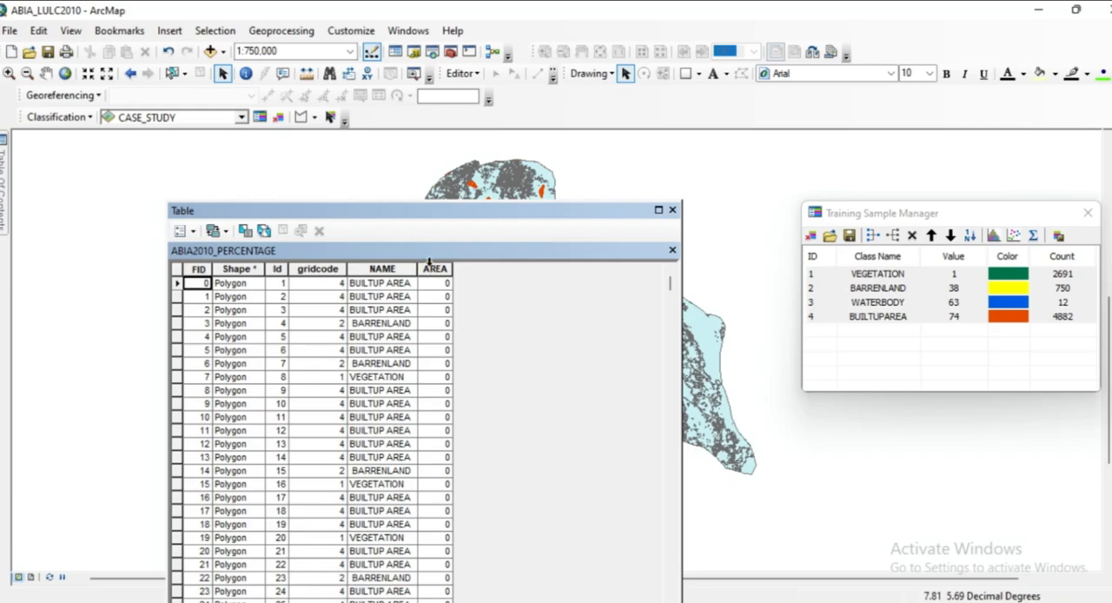
Calculate the polygon areas in square kilometers into the AREA field, using the data source's coordinate system.
left_click(434, 269)
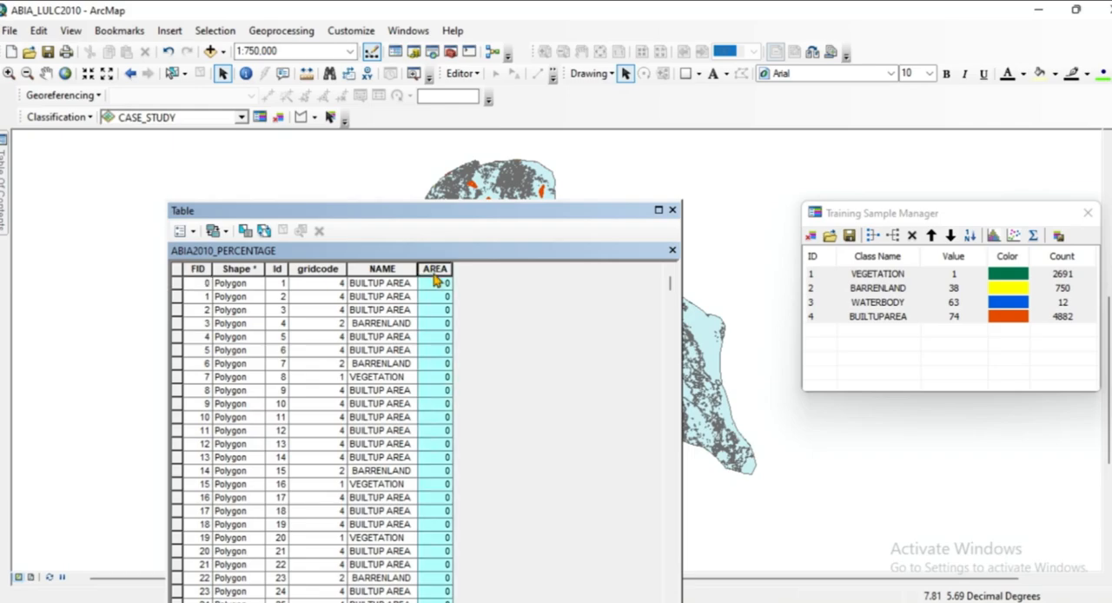
right_click(435, 277)
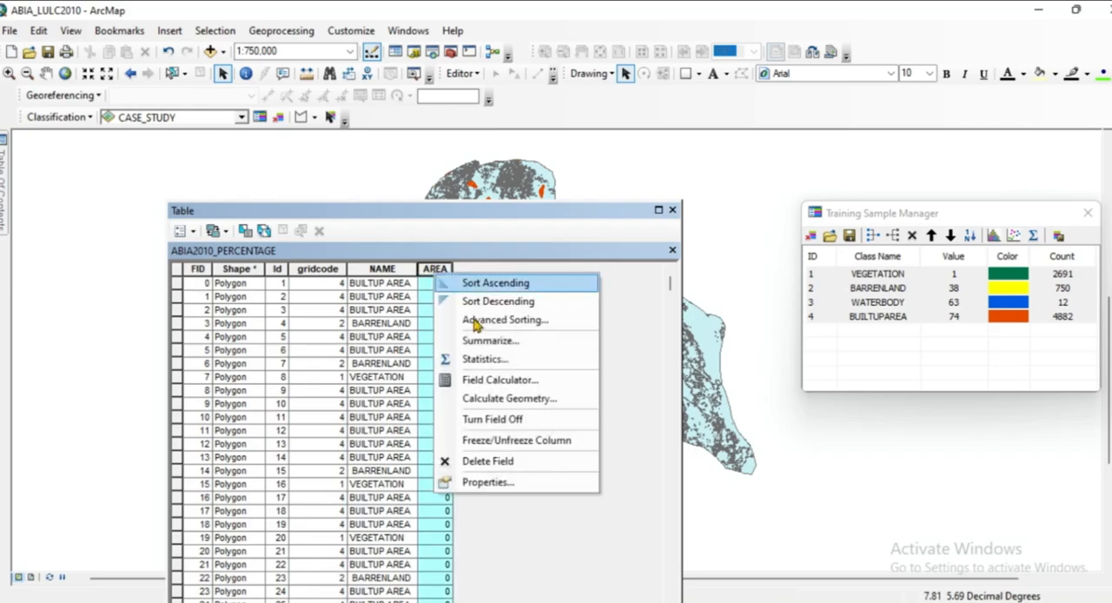
left_click(514, 400)
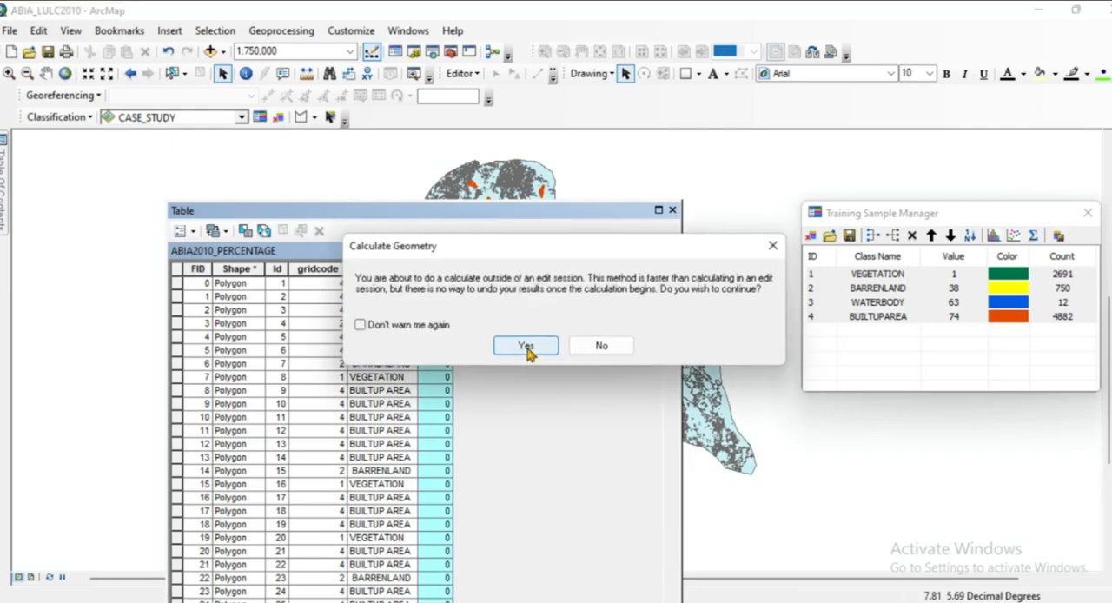
left_click(526, 347)
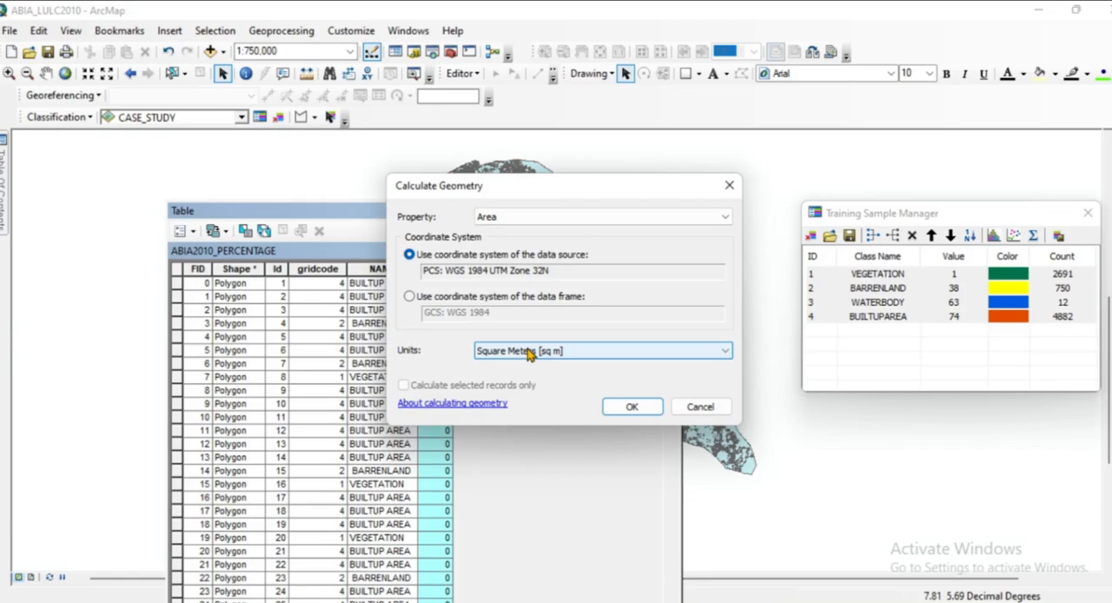
left_click(725, 352)
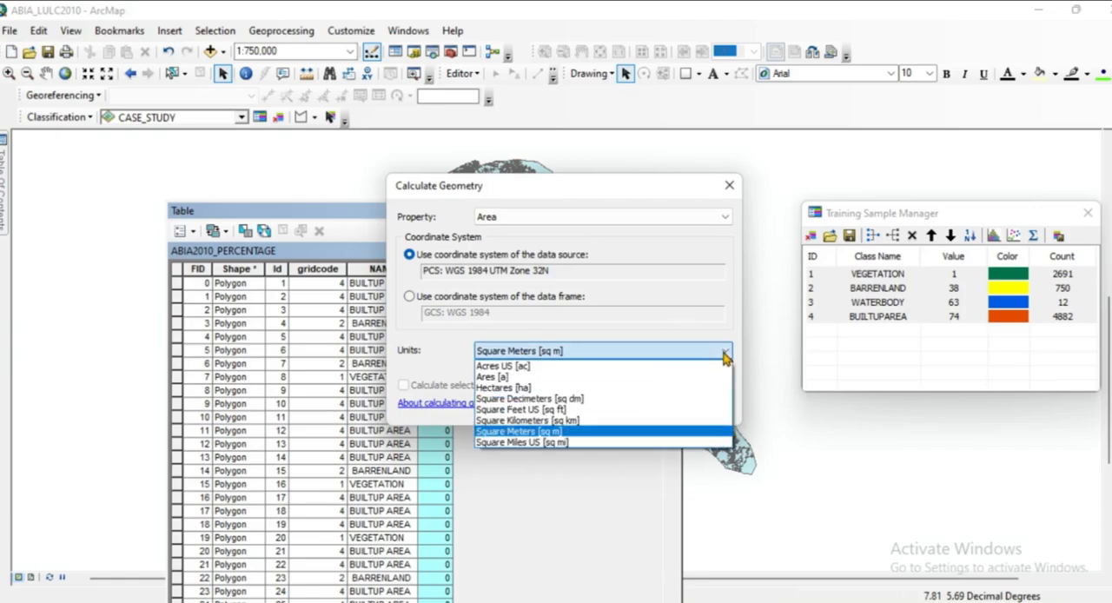
left_click(595, 421)
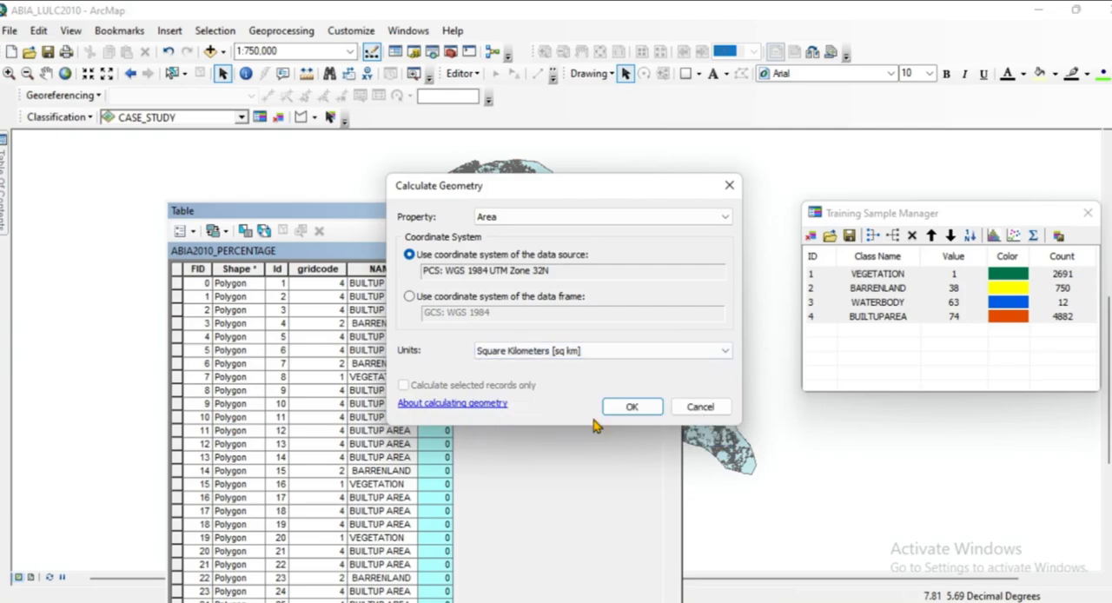
left_click(632, 410)
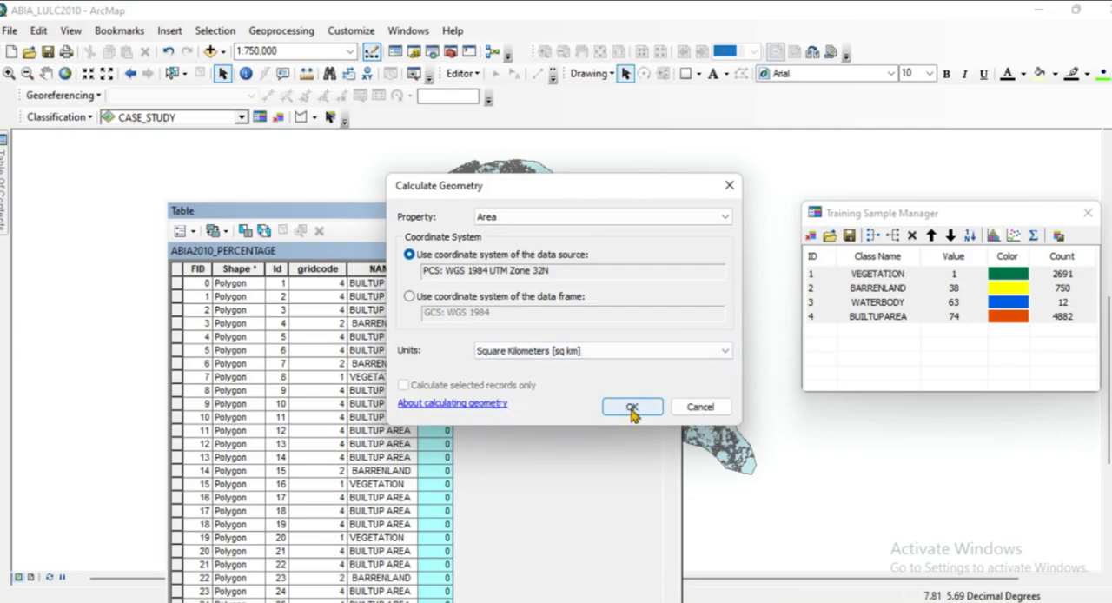
left_click(519, 354)
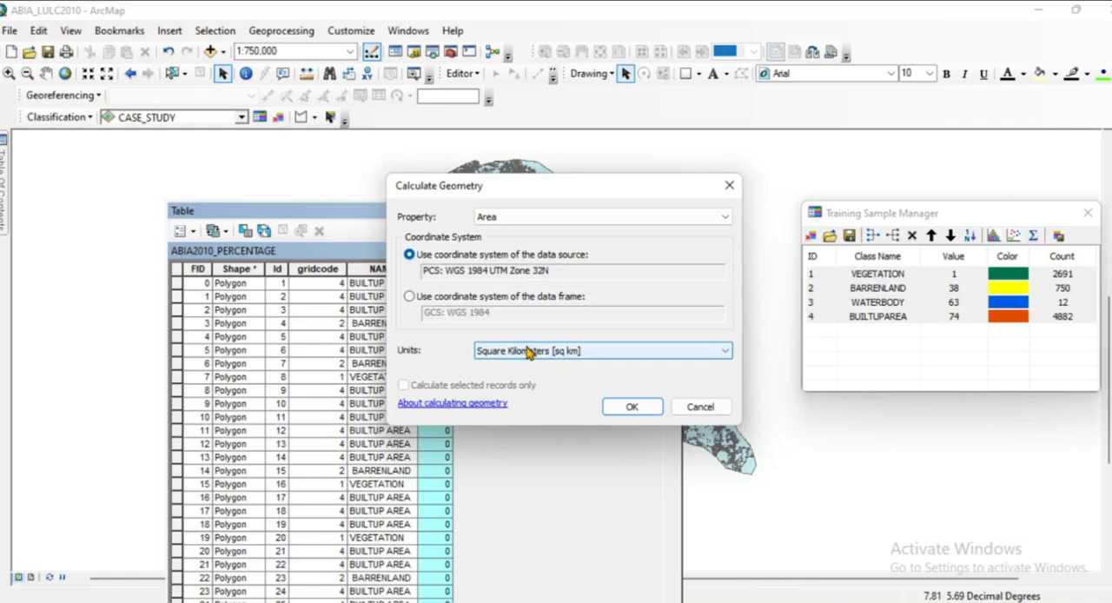
left_click(633, 408)
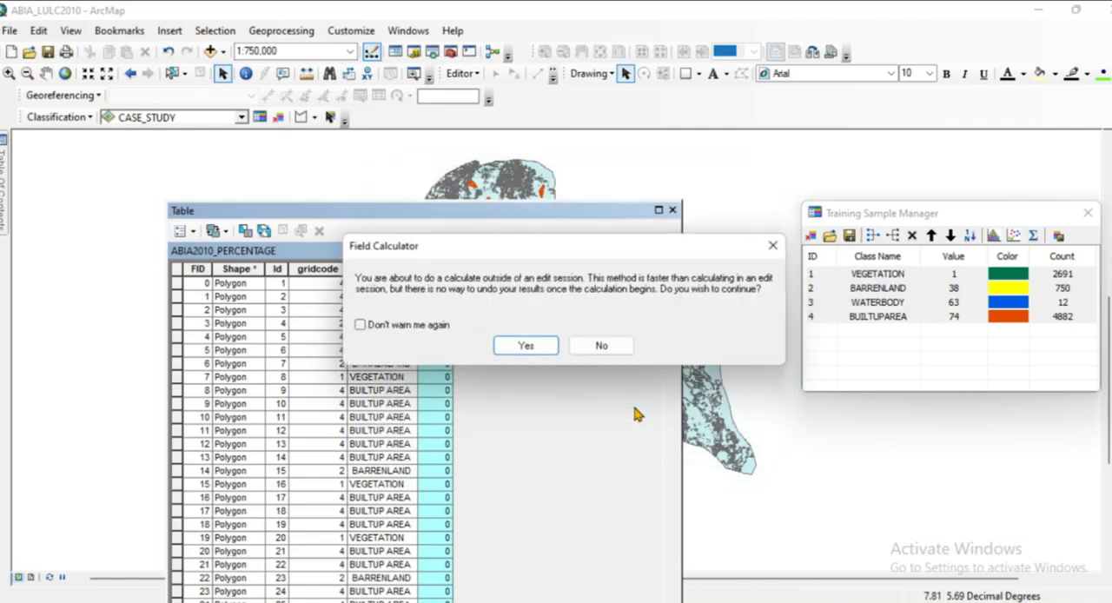
left_click(527, 345)
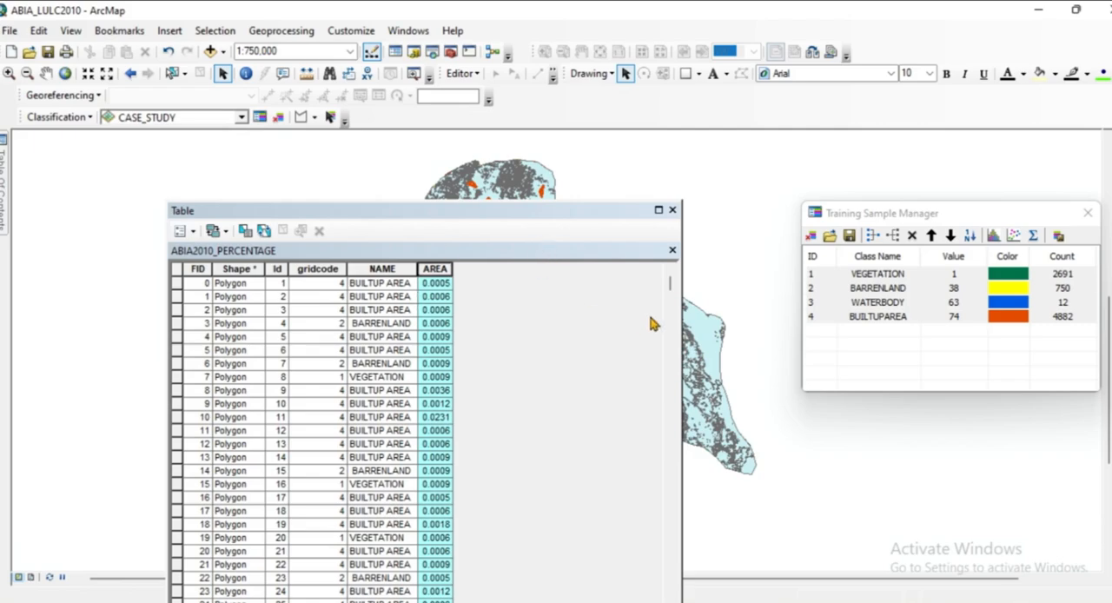
Examine the calculated AREA values of the land cover polygons throughout the table.
scroll(639, 410, "down", 1)
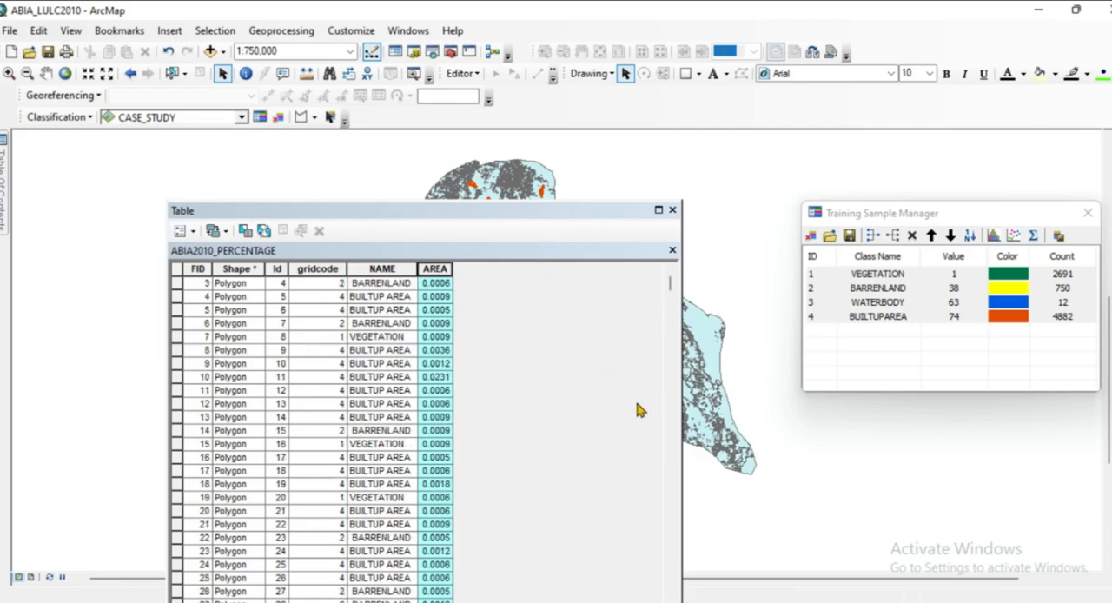
scroll(554, 471, "down", 4)
scroll(389, 423, "down", 3)
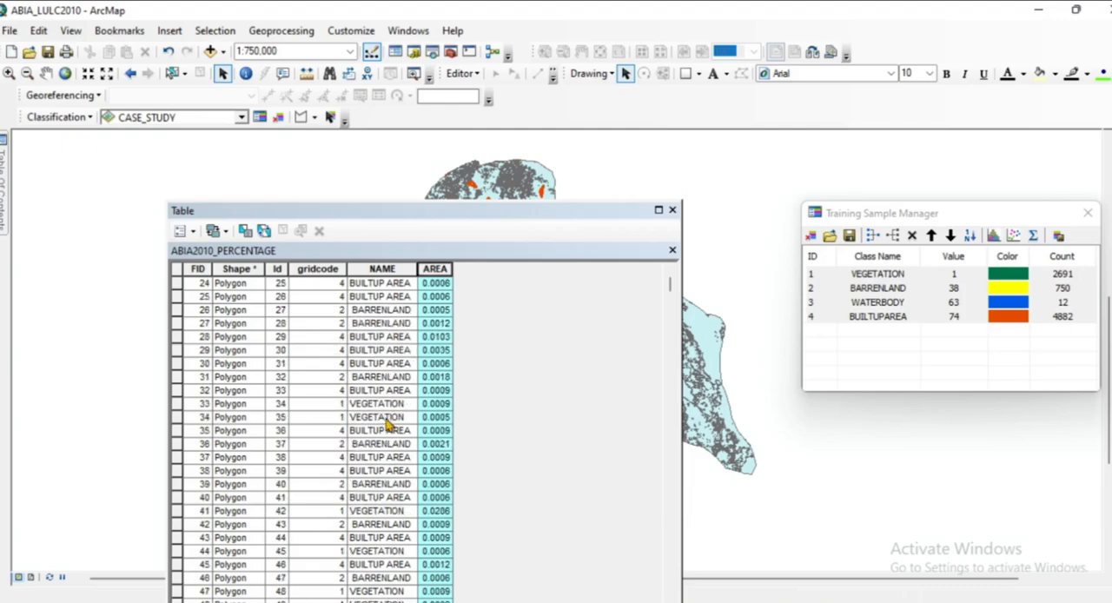
scroll(435, 456, "down", 15)
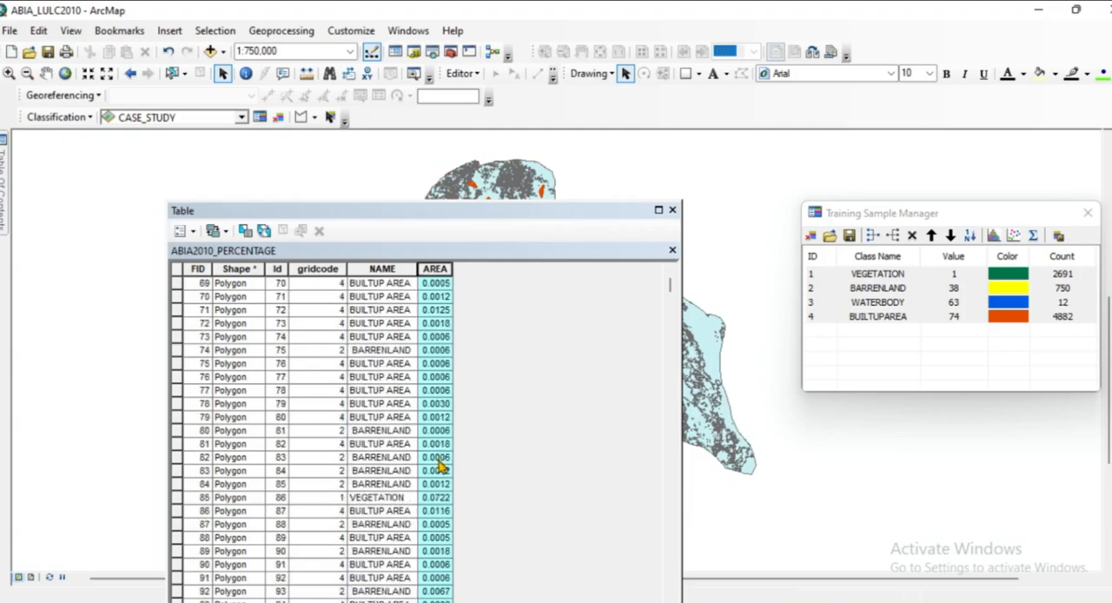
scroll(441, 467, "down", 15)
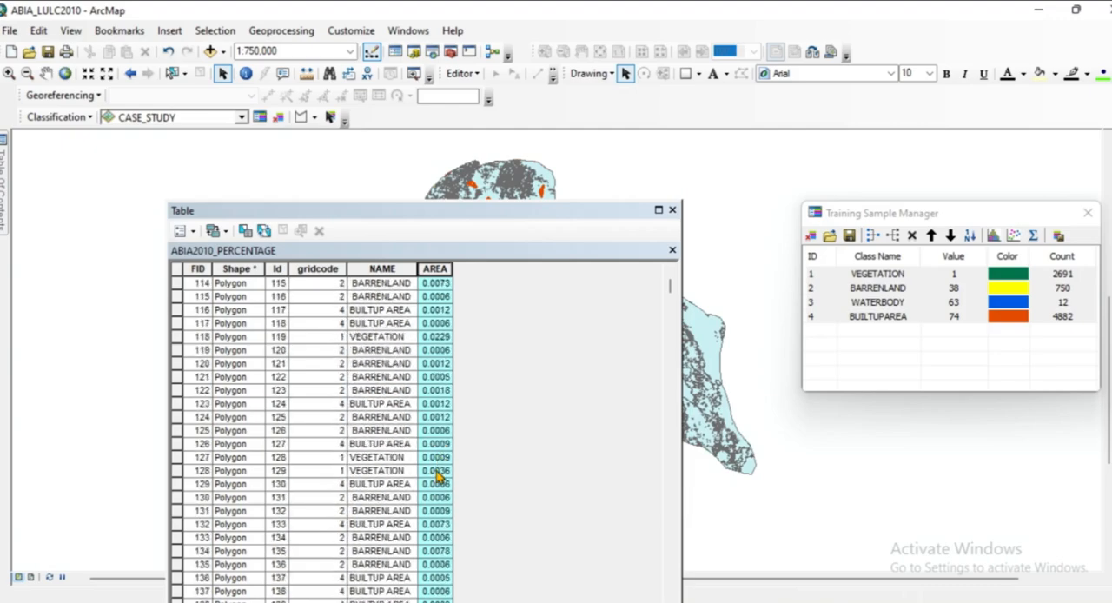
scroll(437, 474, "down", 20)
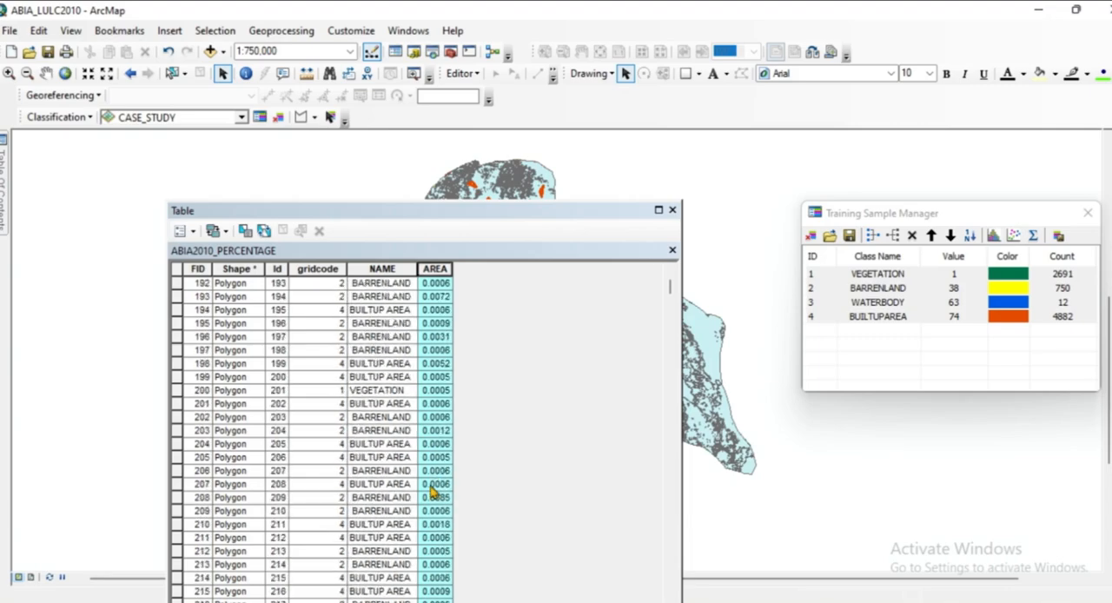
scroll(432, 492, "up", 20)
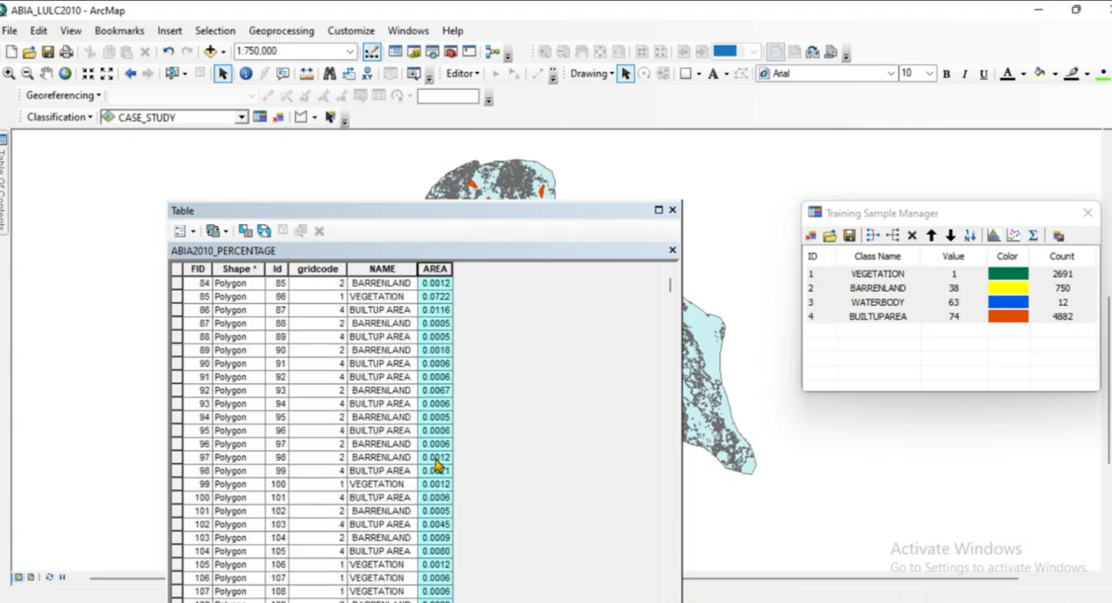
scroll(438, 465, "up", 20)
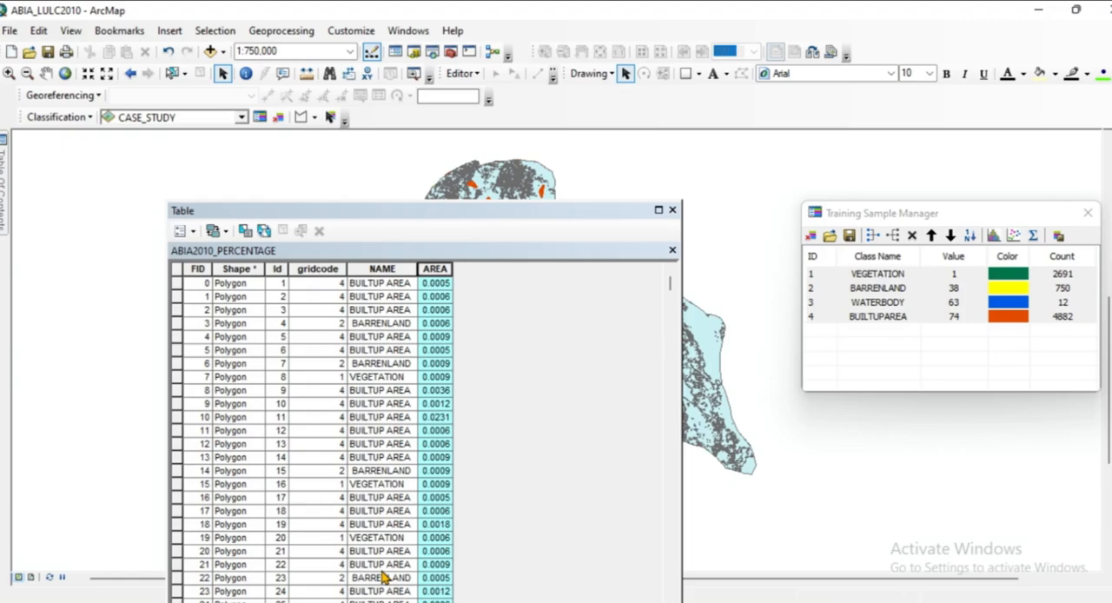
Start exporting all table records and choose New File Geodatabase.gdb in the ABIA SIGNATURE folder as the output location.
left_click(186, 231)
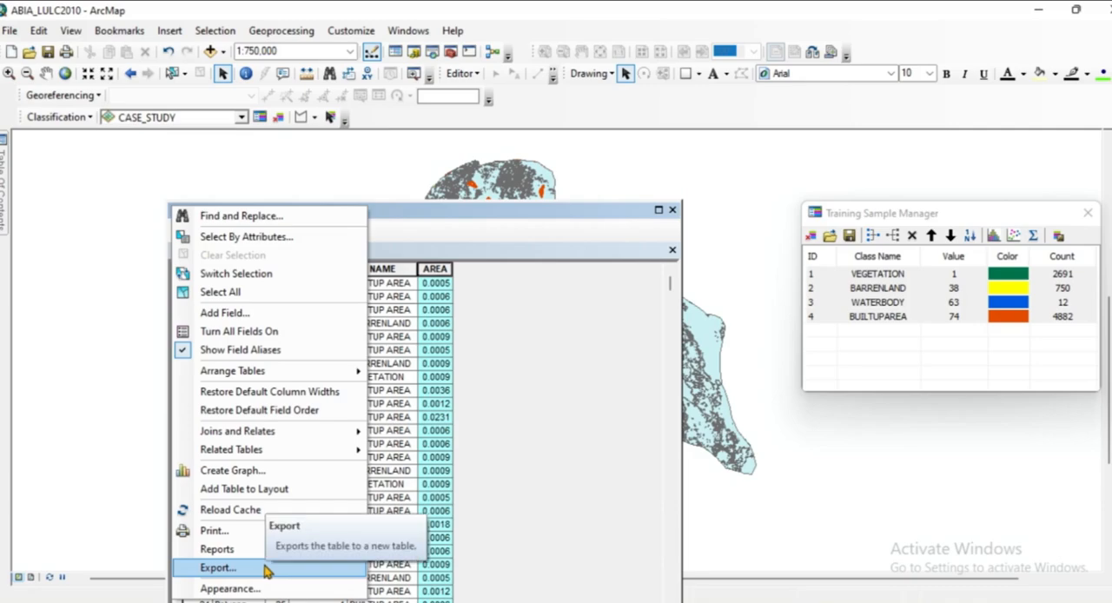
left_click(219, 568)
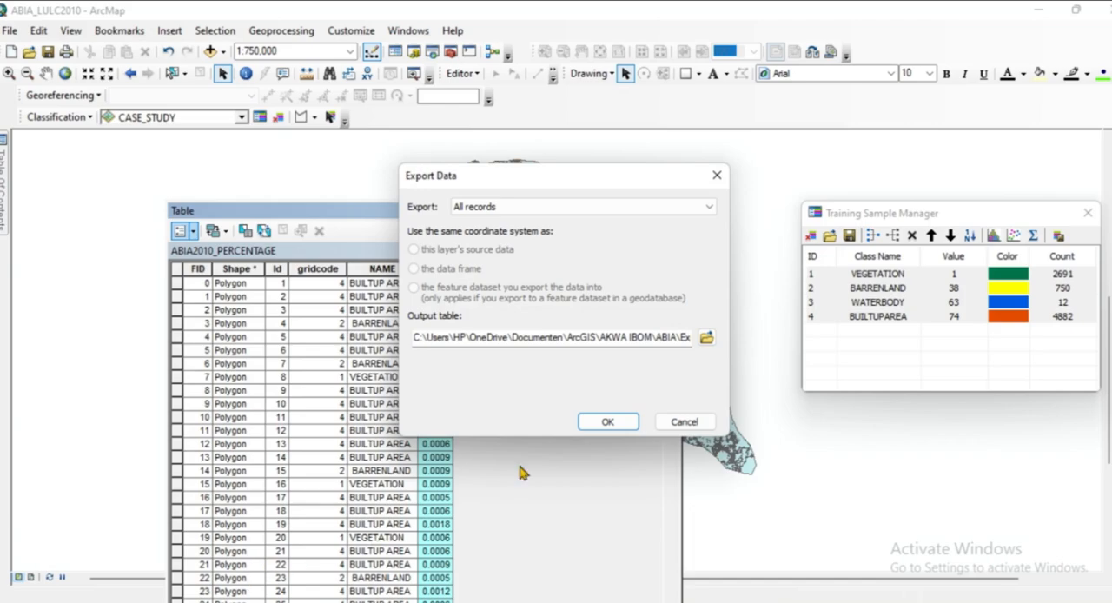
left_click(705, 336)
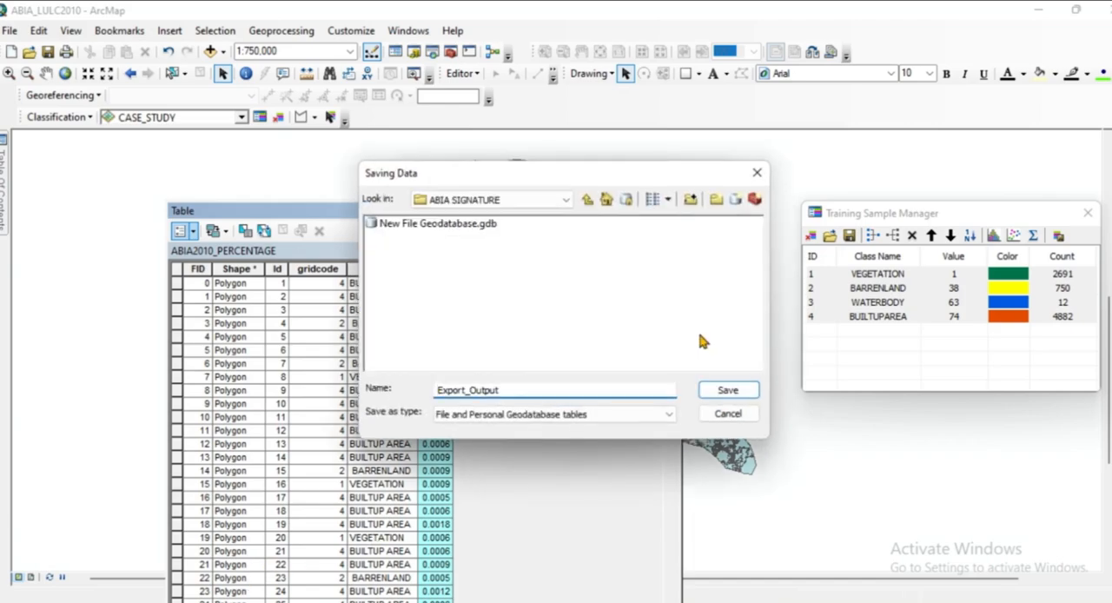
left_click(588, 203)
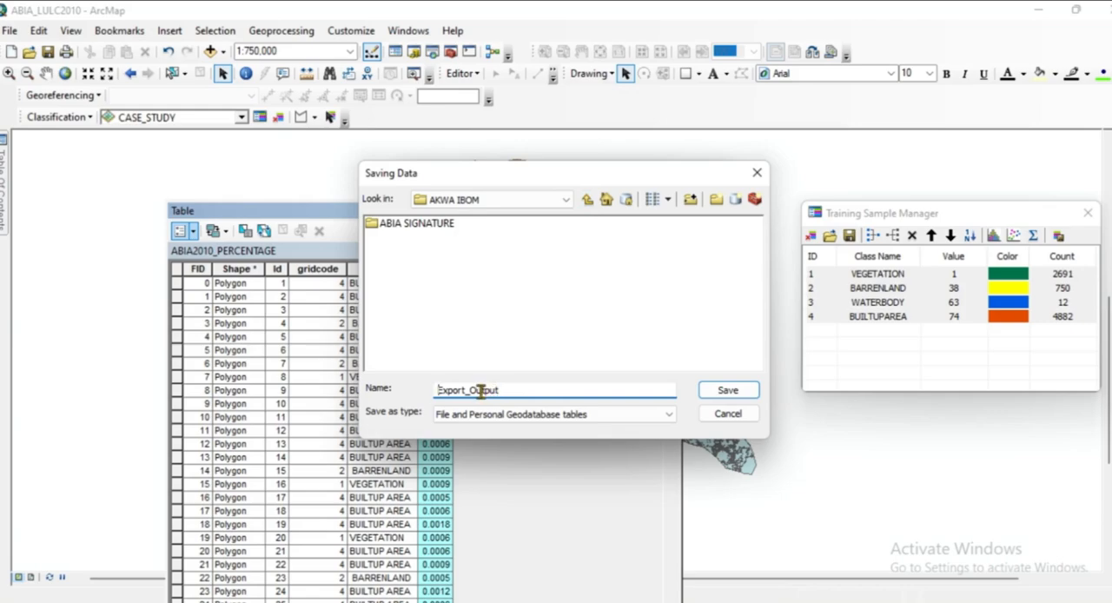
left_click(588, 201)
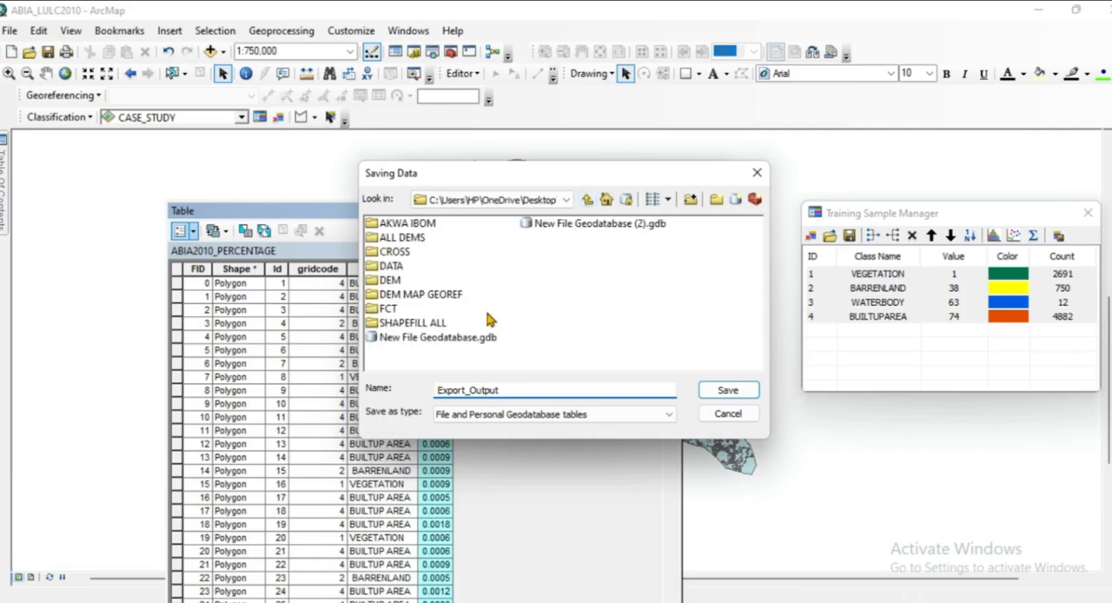
double_click(416, 228)
double_click(416, 228)
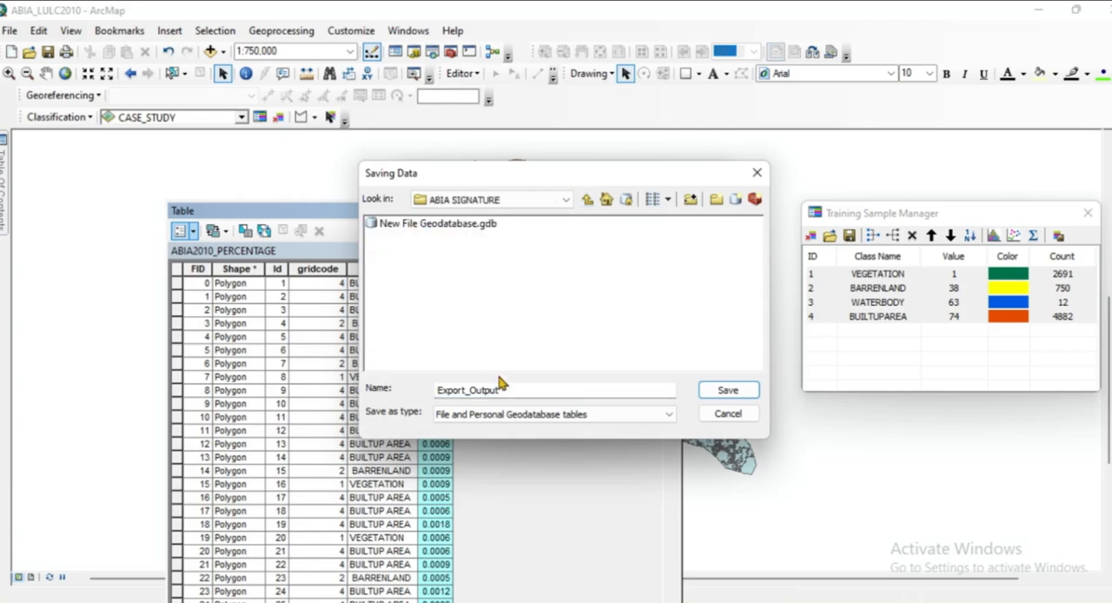
double_click(425, 225)
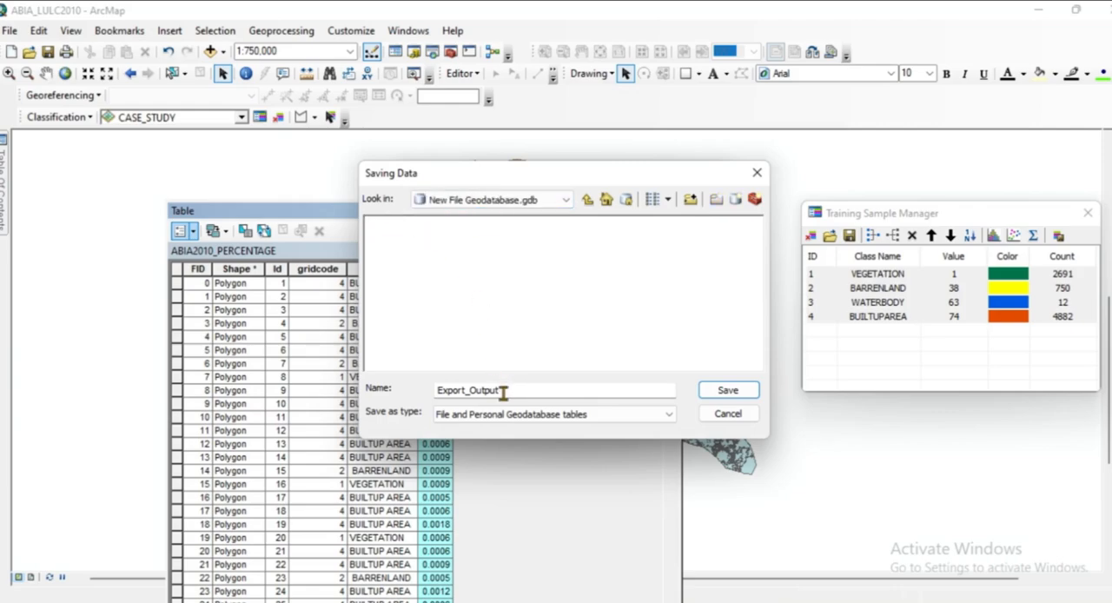
Change the export location from the geodatabase to its parent ABIA SIGNATURE folder.
left_click(504, 393)
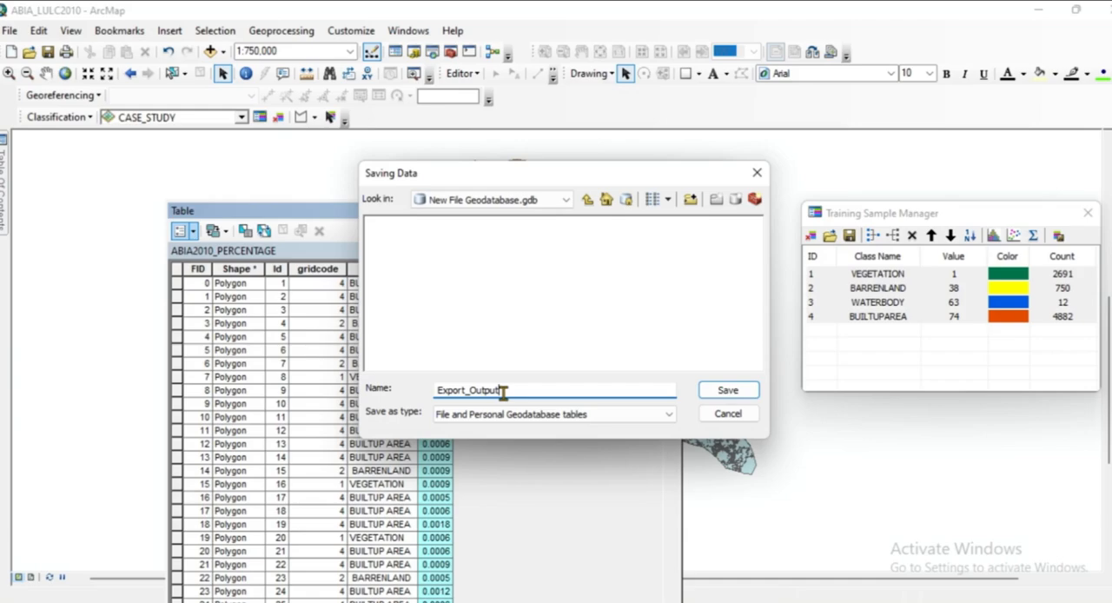
left_click(584, 205)
left_click(484, 228)
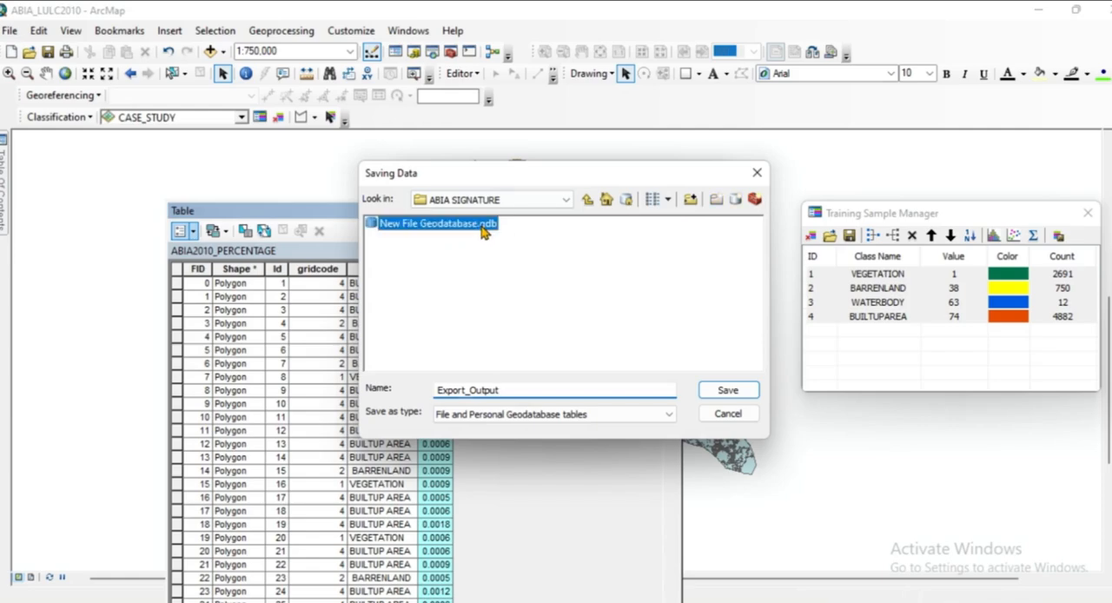
double_click(485, 227)
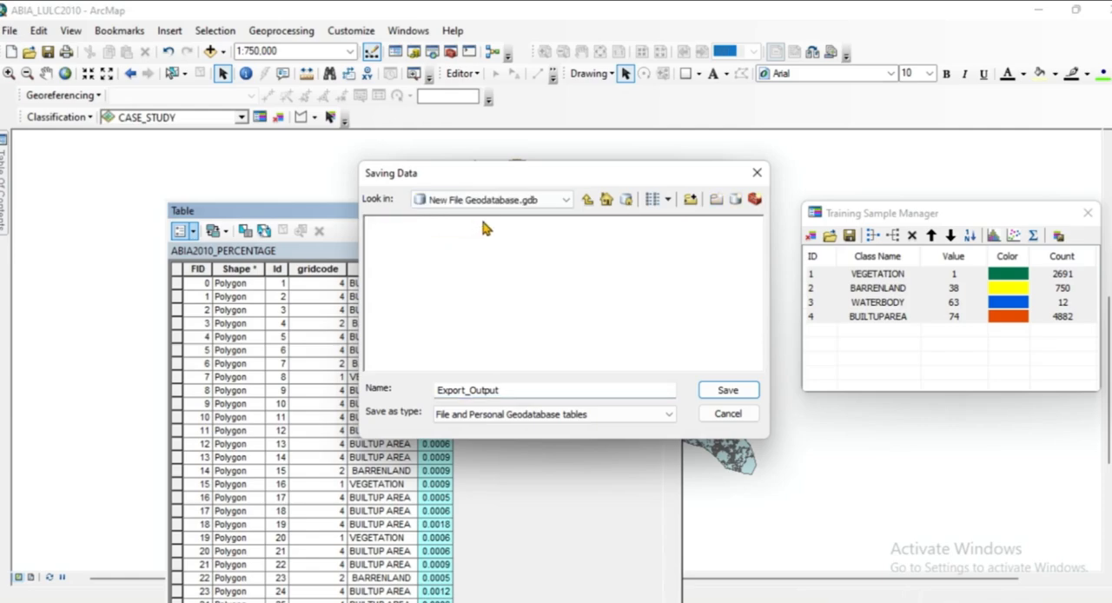
left_click(541, 202)
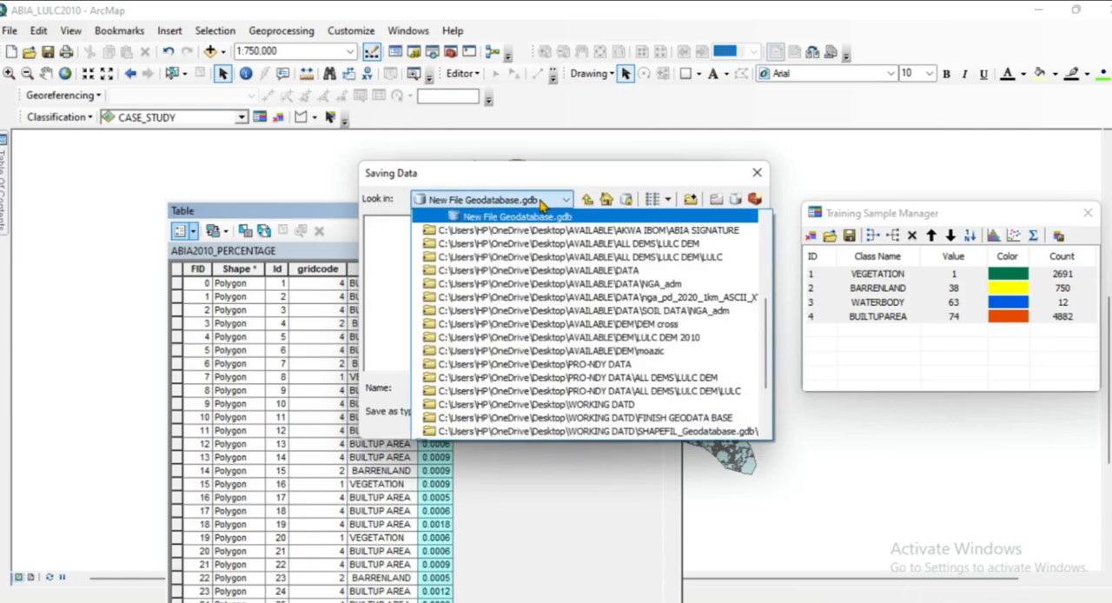
left_click(541, 202)
left_click(489, 202)
left_click(483, 217)
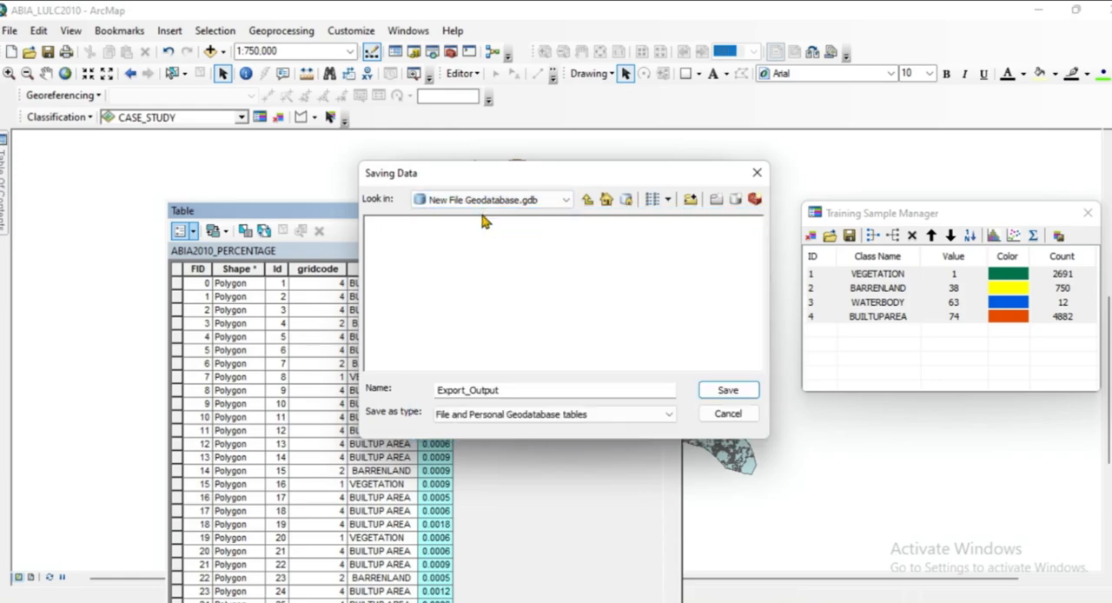
left_click(588, 200)
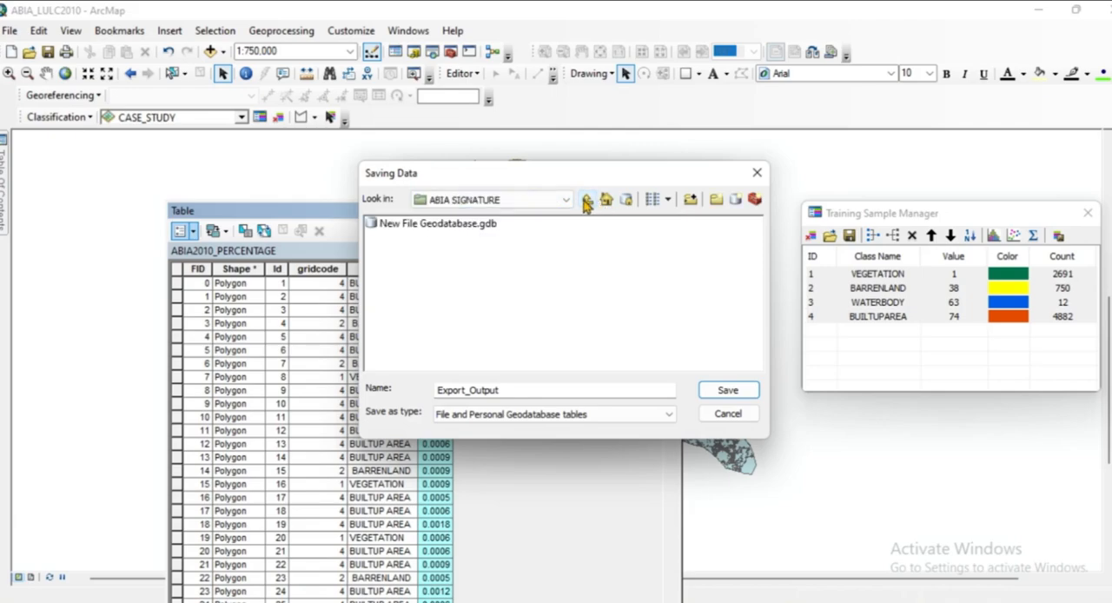
left_click(481, 227)
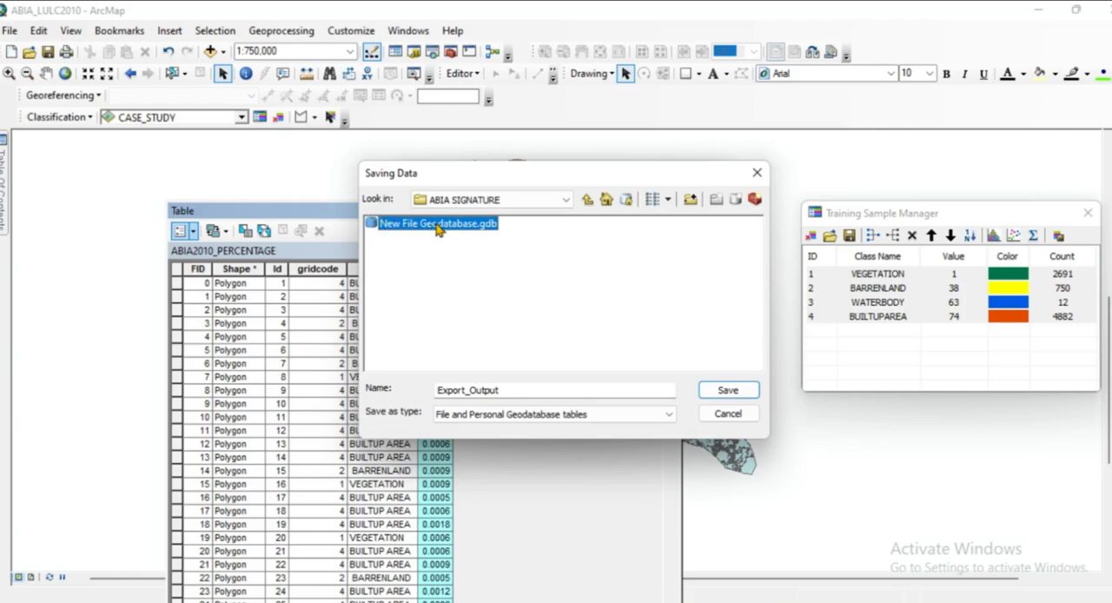
Name the output table ABIALULC_PER2010 and save it as a dBASE Table in the ABIA SIGNATURE folder.
left_click(471, 392)
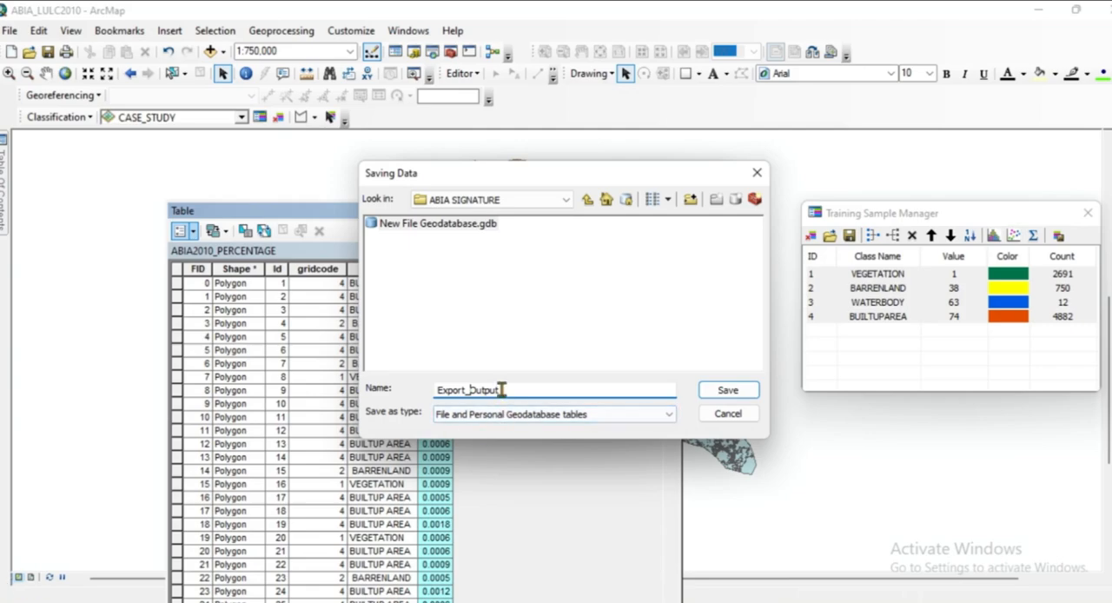
key("BackSpace")
key("BackSpace")
key("BackSpace")
key("BackSpace")
key("BackSpace")
key("BackSpace")
key("BackSpace")
key("BackSpace")
key("BackSpace")
key("BackSpace")
key("BackSpace")
key("BackSpace")
key("BackSpace")
type("ABIALULC_PER2010")
left_click(670, 415)
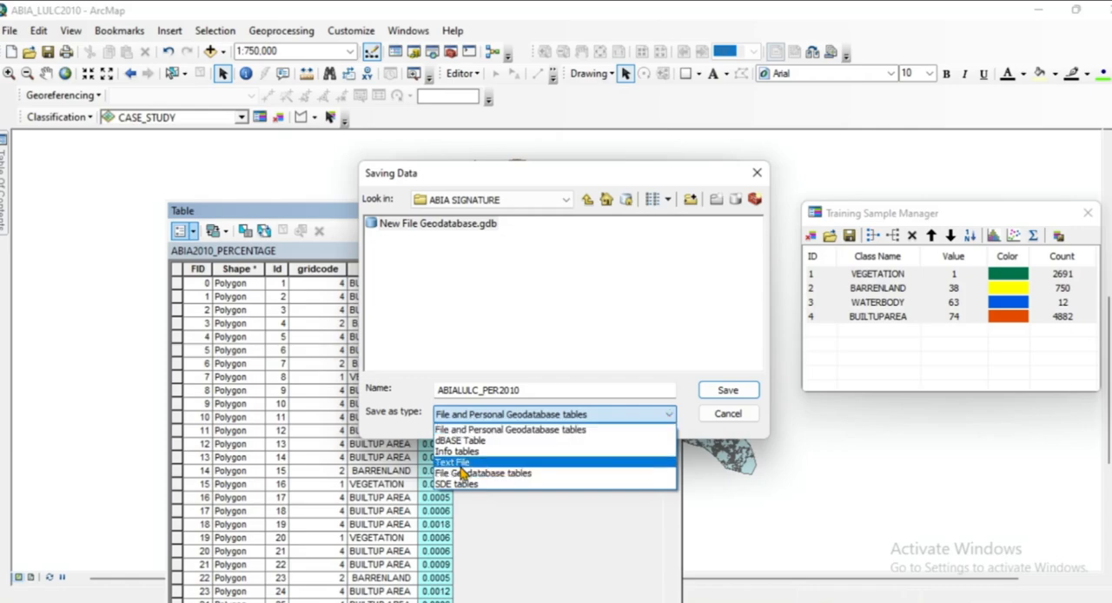
left_click(477, 441)
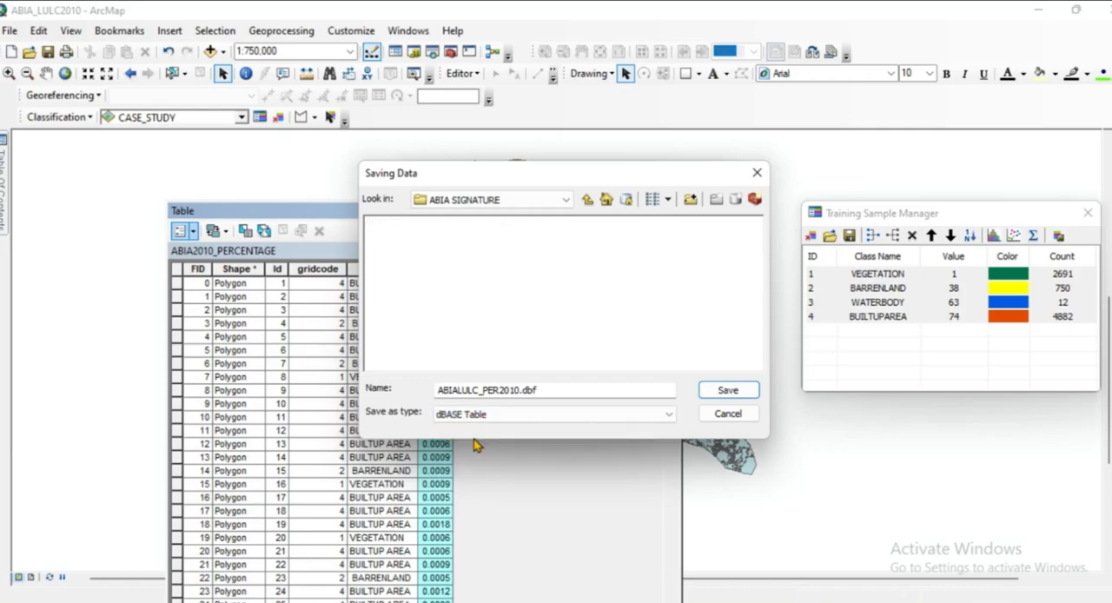
left_click(726, 391)
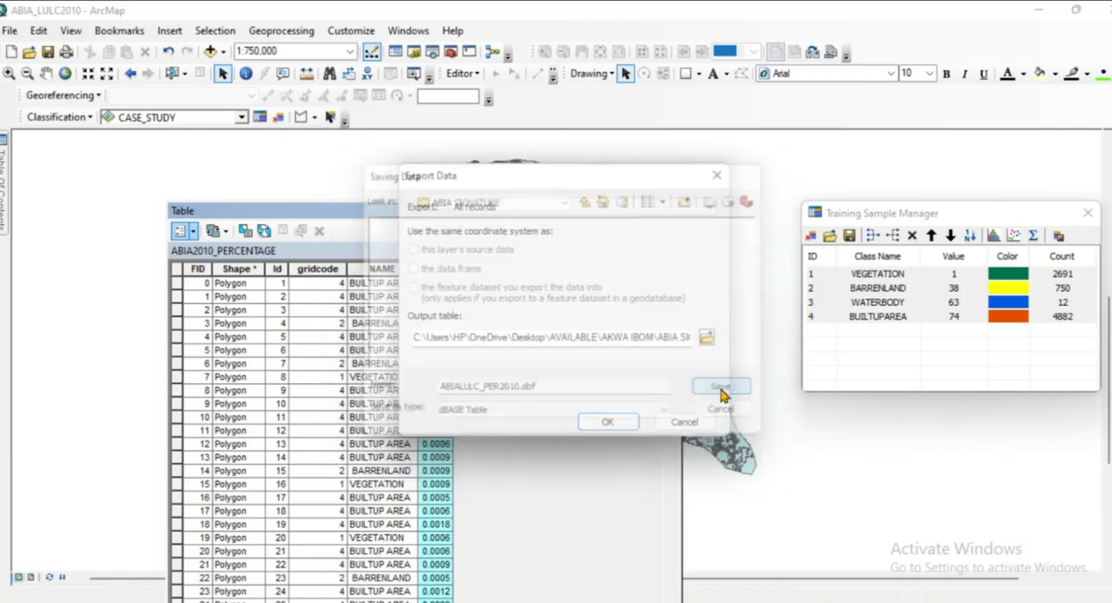
Run the export with the new table added to the current map, and close the attribute table.
left_click(608, 422)
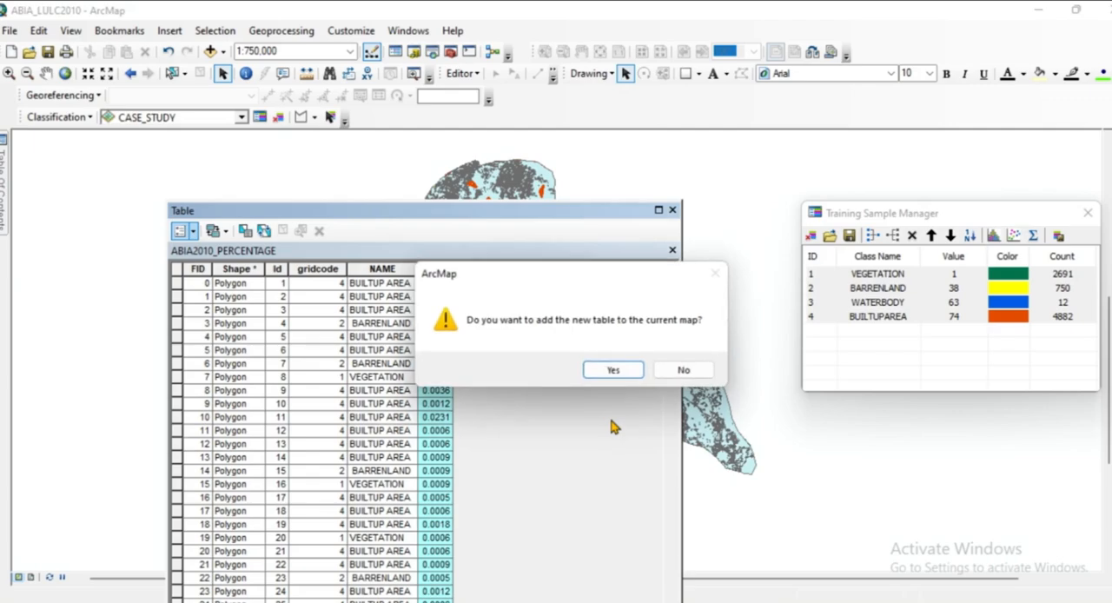
left_click(614, 369)
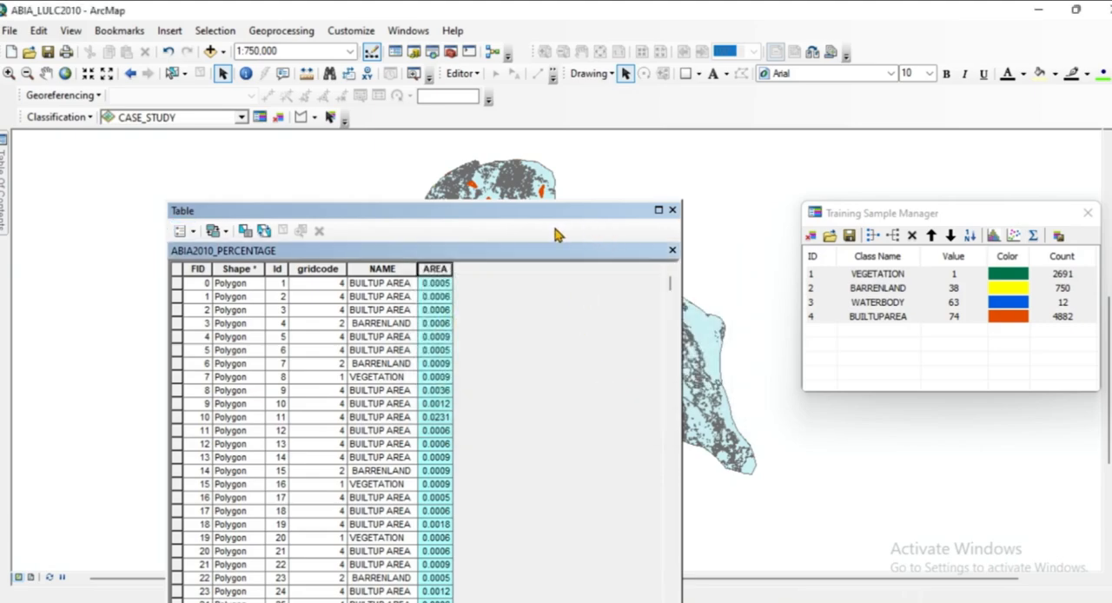
left_click(673, 211)
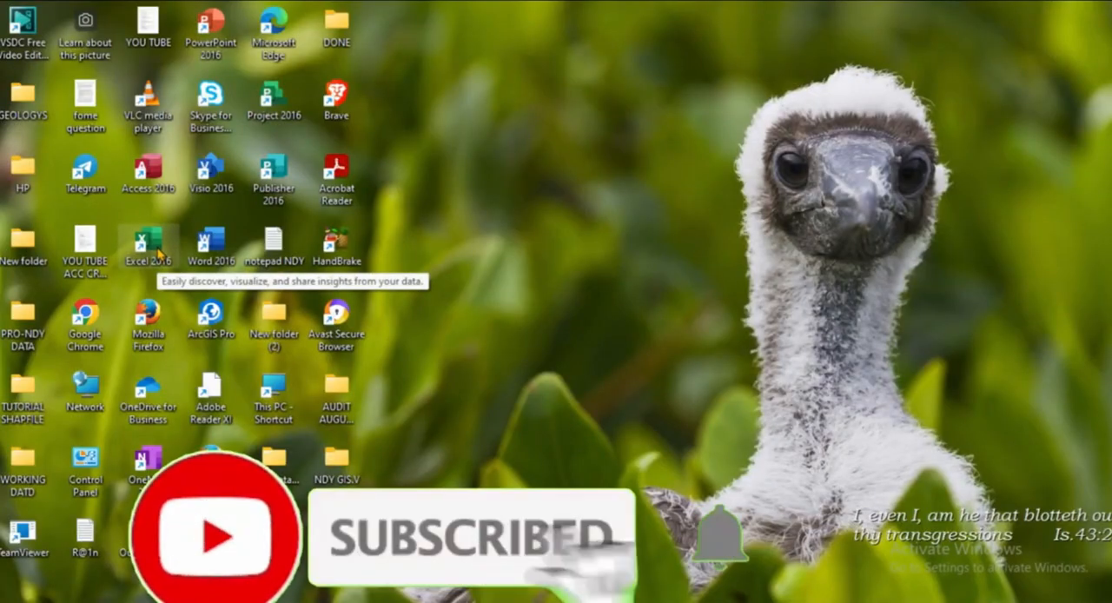
Switch to Excel 2016 with a blank workbook and dismiss the activation wizard.
double_click(160, 252)
left_click(373, 206)
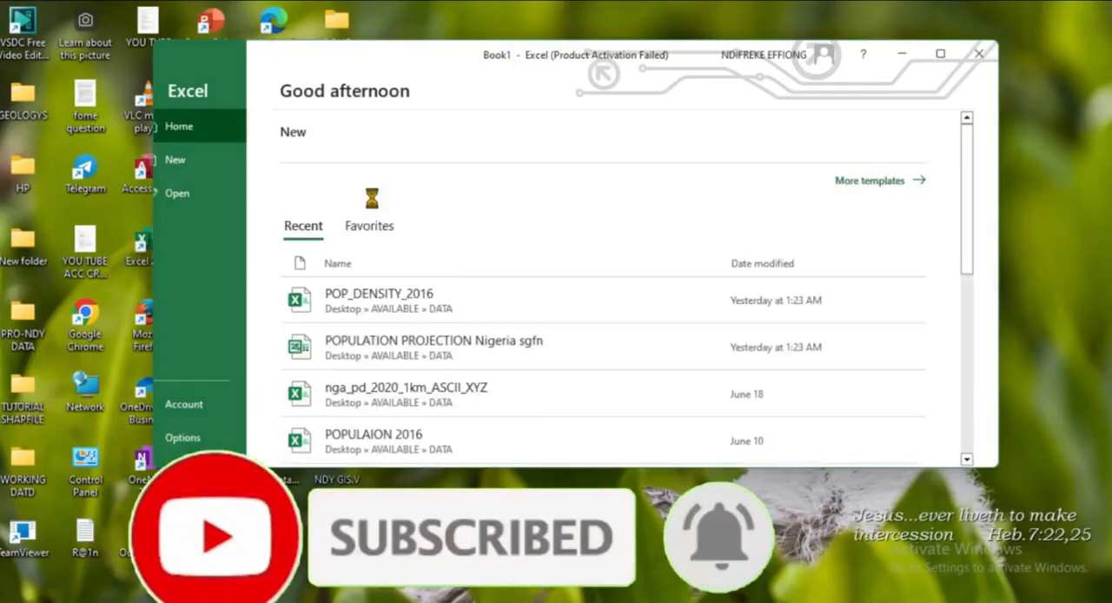
left_click(382, 195)
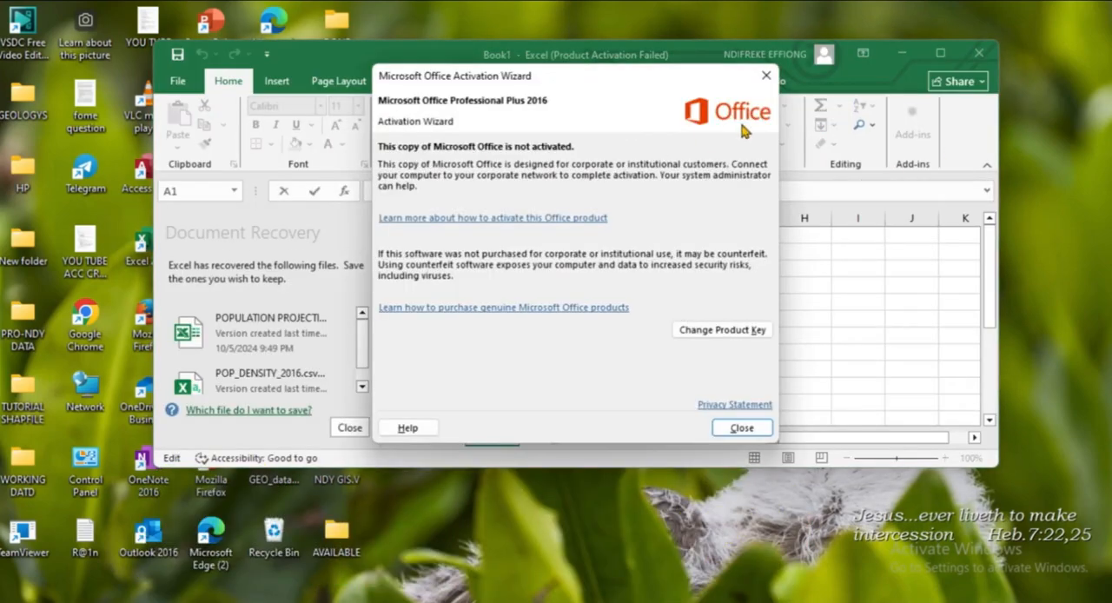
left_click(767, 75)
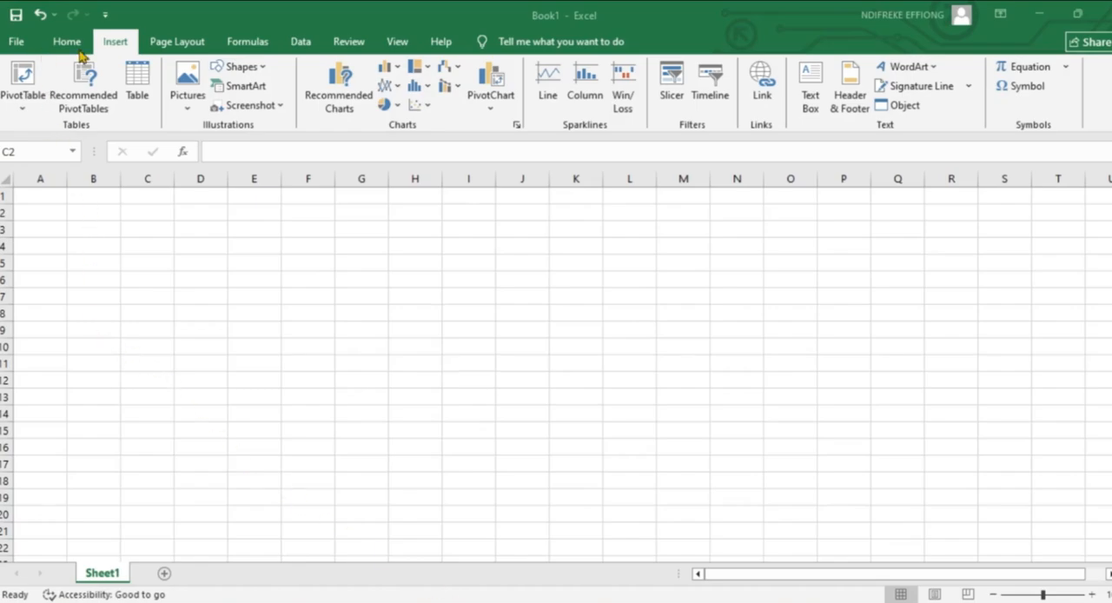
Browse for a file to open in the ABIA SIGNATURE folder, with the file type filter set to All Files.
left_click(12, 44)
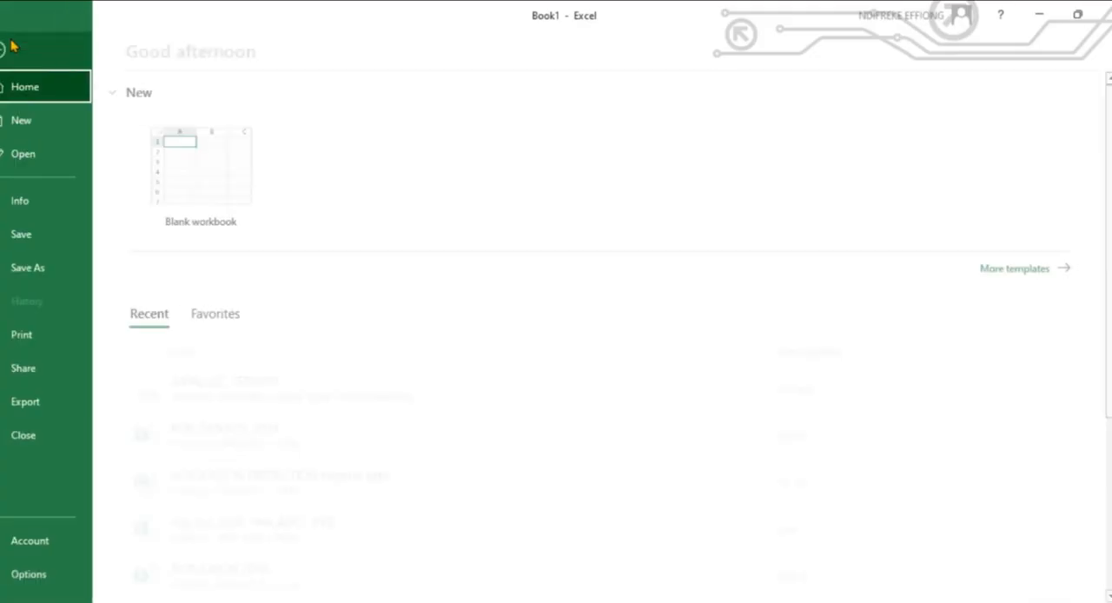
left_click(44, 155)
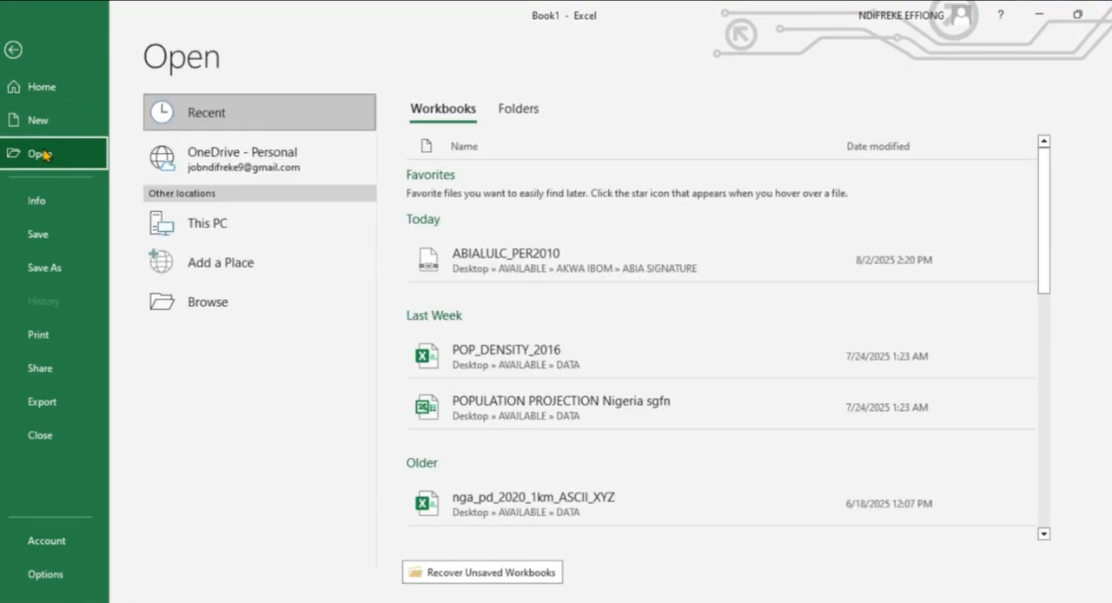
left_click(208, 304)
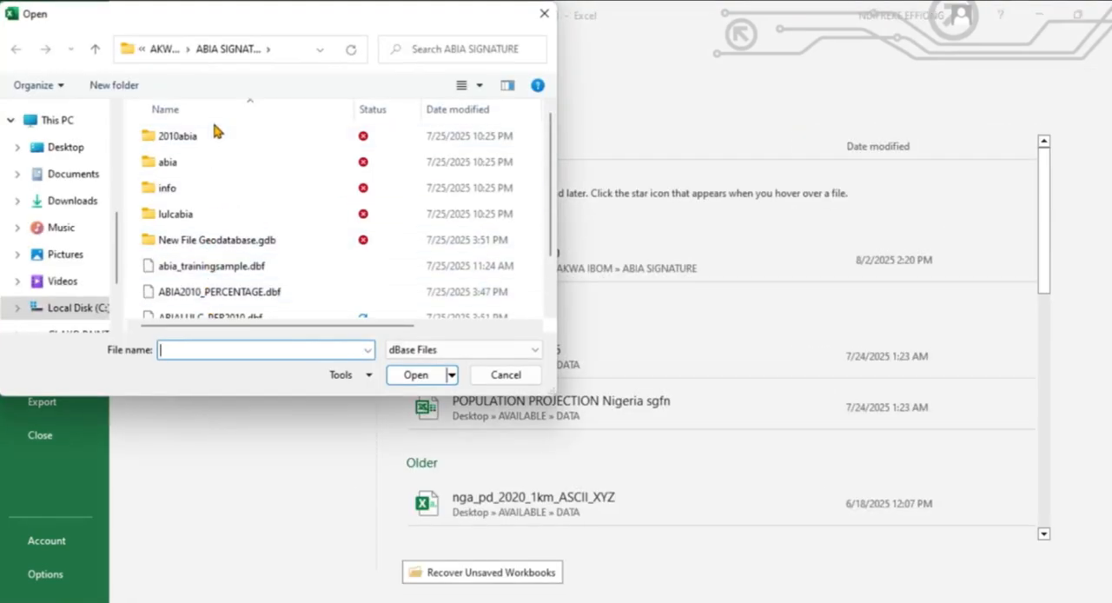
double_click(206, 139)
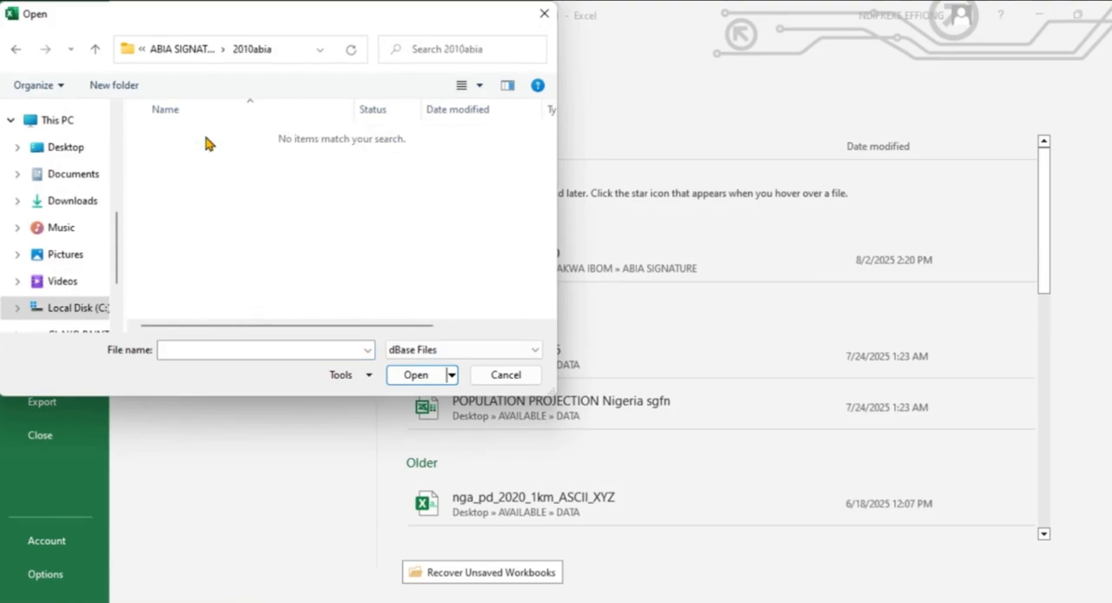
left_click(15, 50)
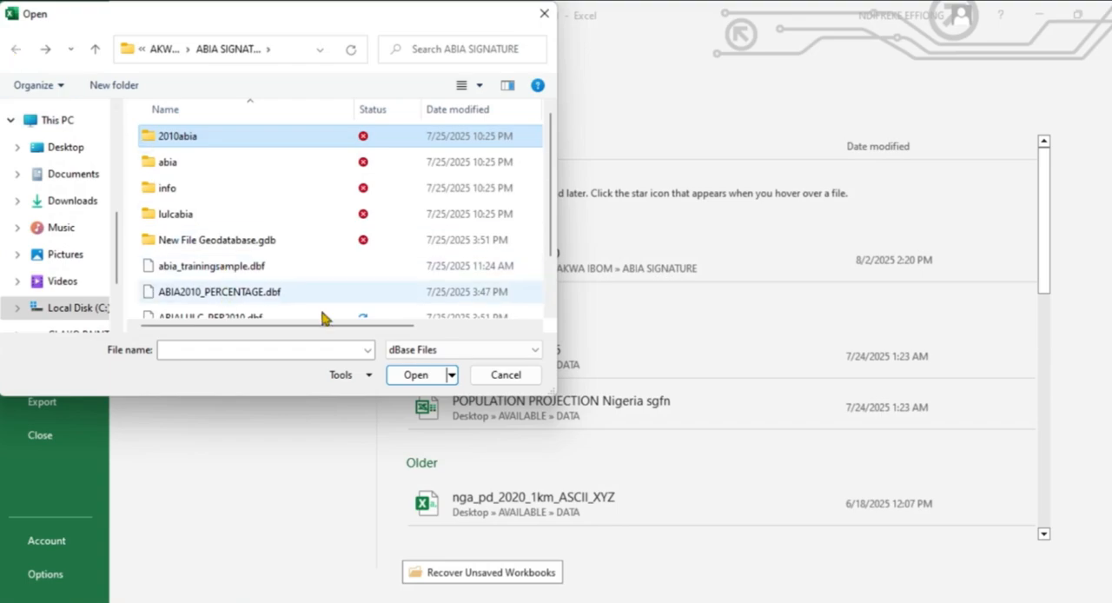
left_click(536, 352)
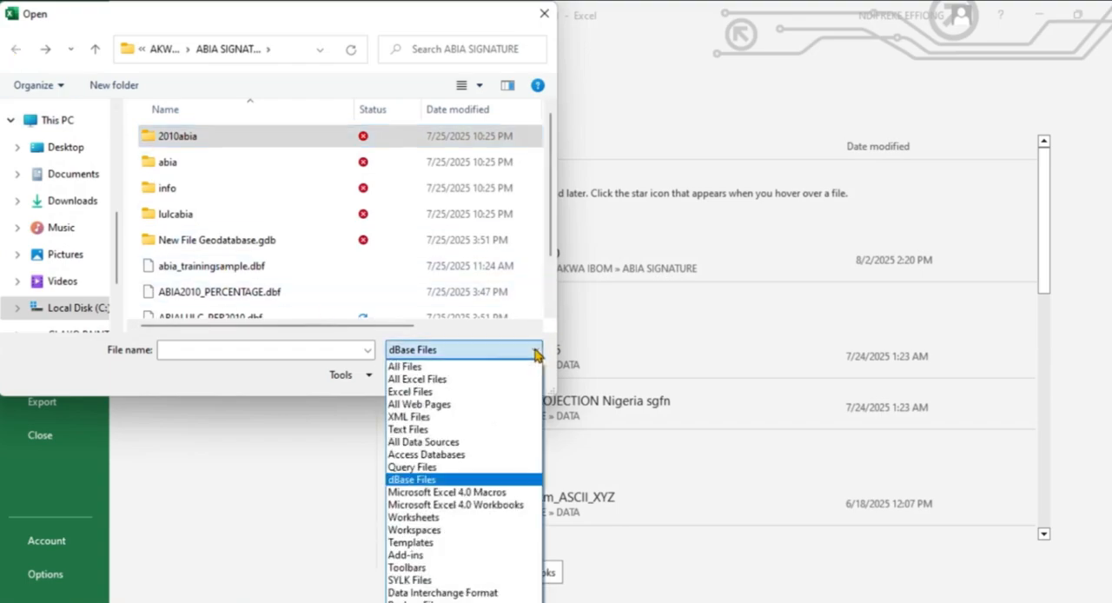
left_click(415, 366)
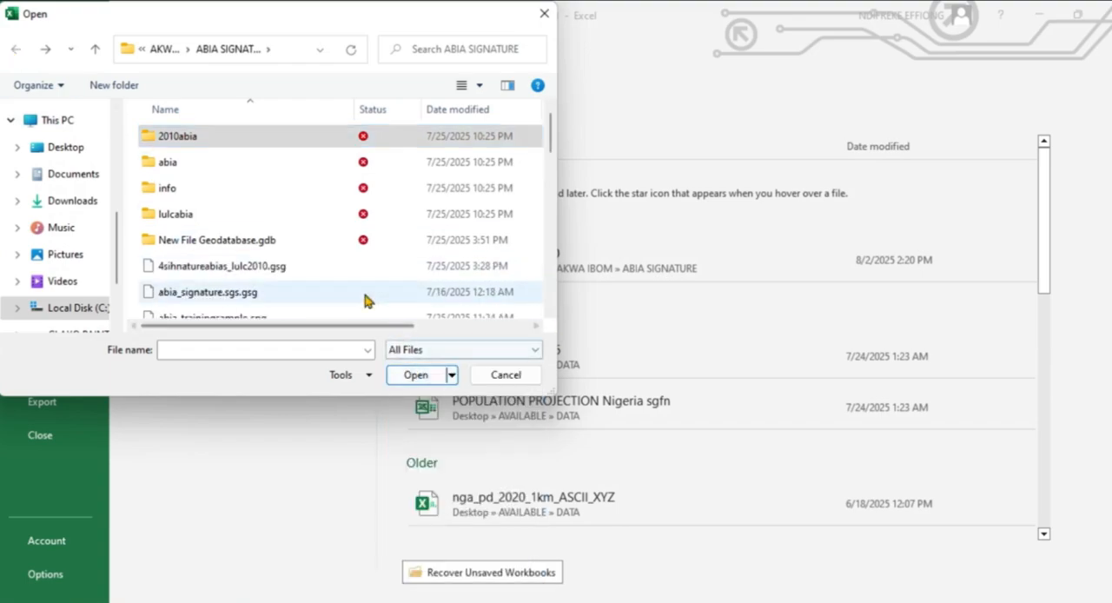
Look through the 2010abia folder and the parent folders up to Desktop for the exported table, and return to ABIA SIGNATURE.
left_click_drag(551, 147, 552, 204)
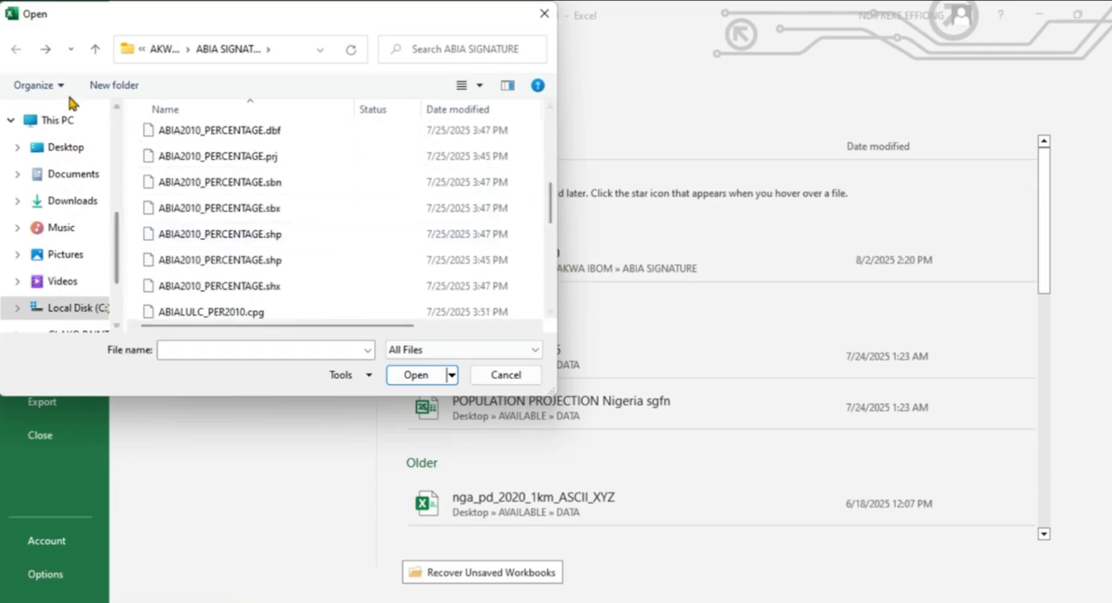
left_click(47, 50)
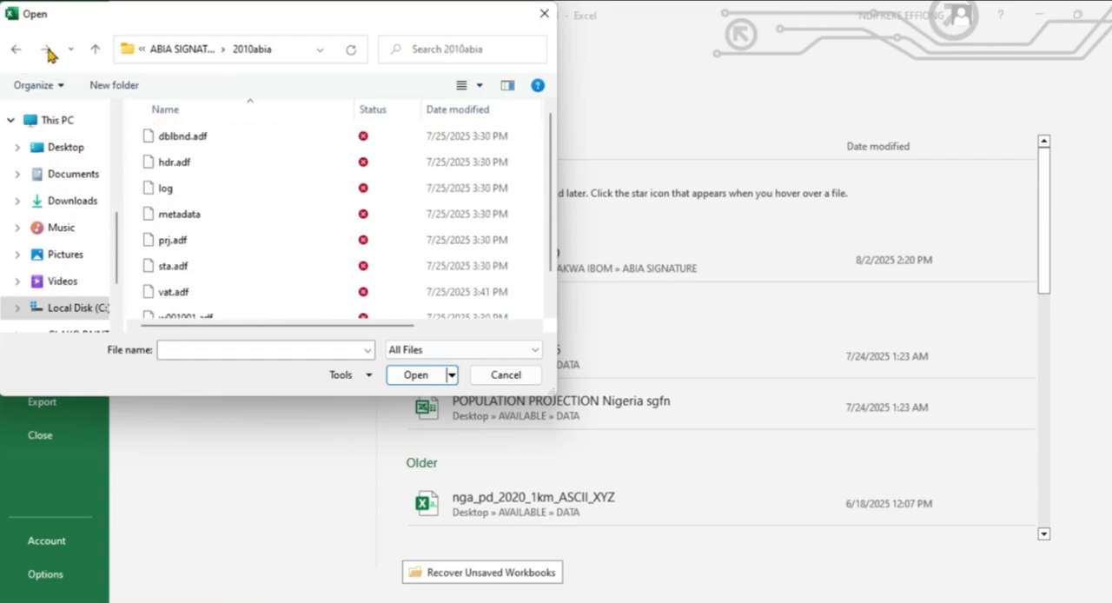
left_click(96, 49)
left_click(96, 49)
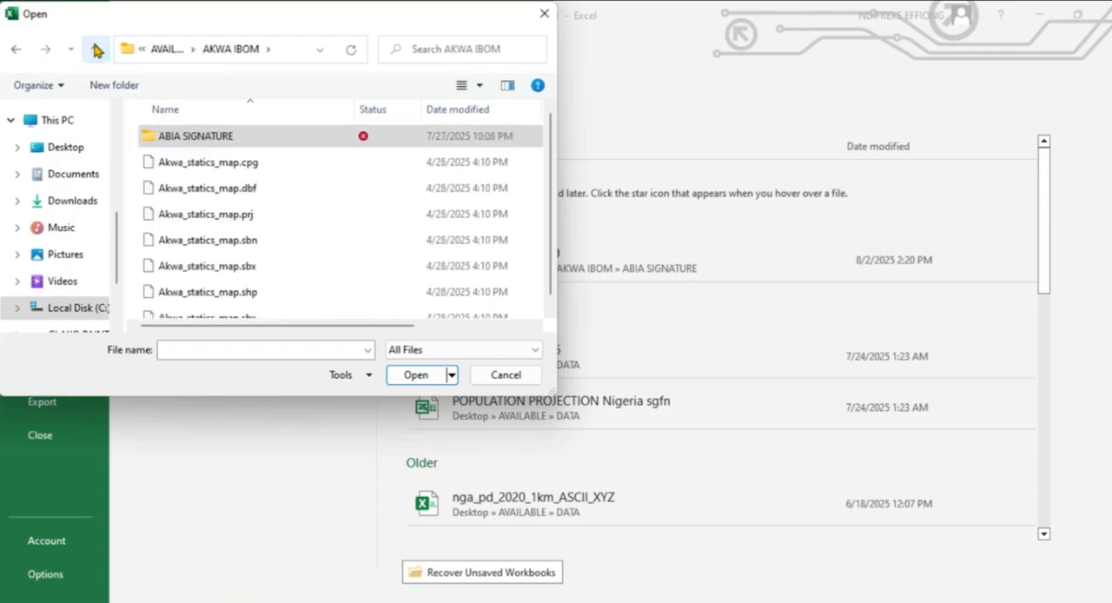
left_click(95, 49)
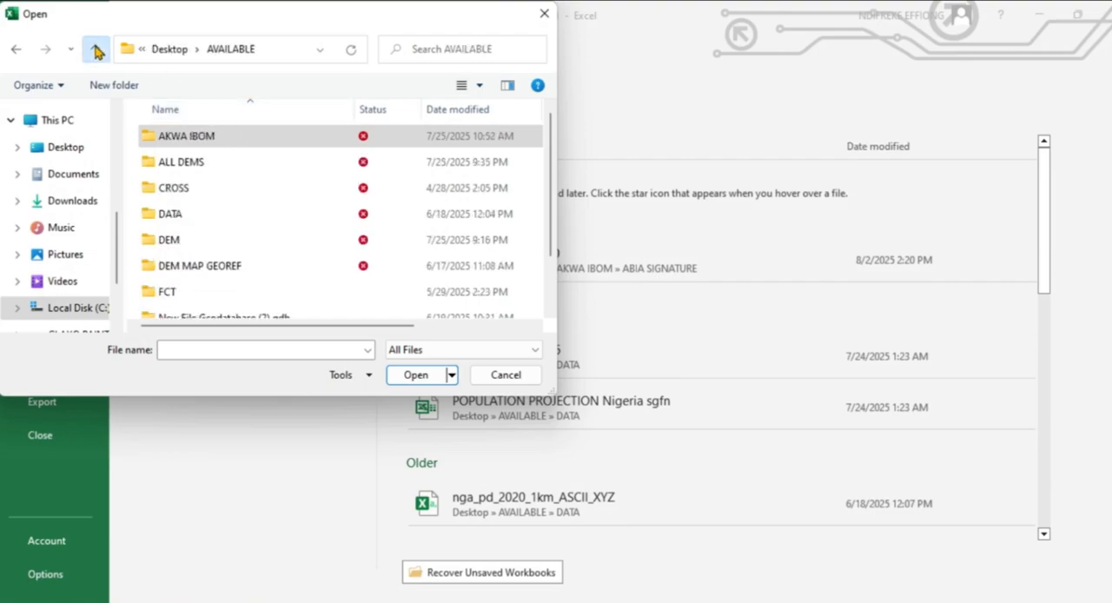
left_click(96, 51)
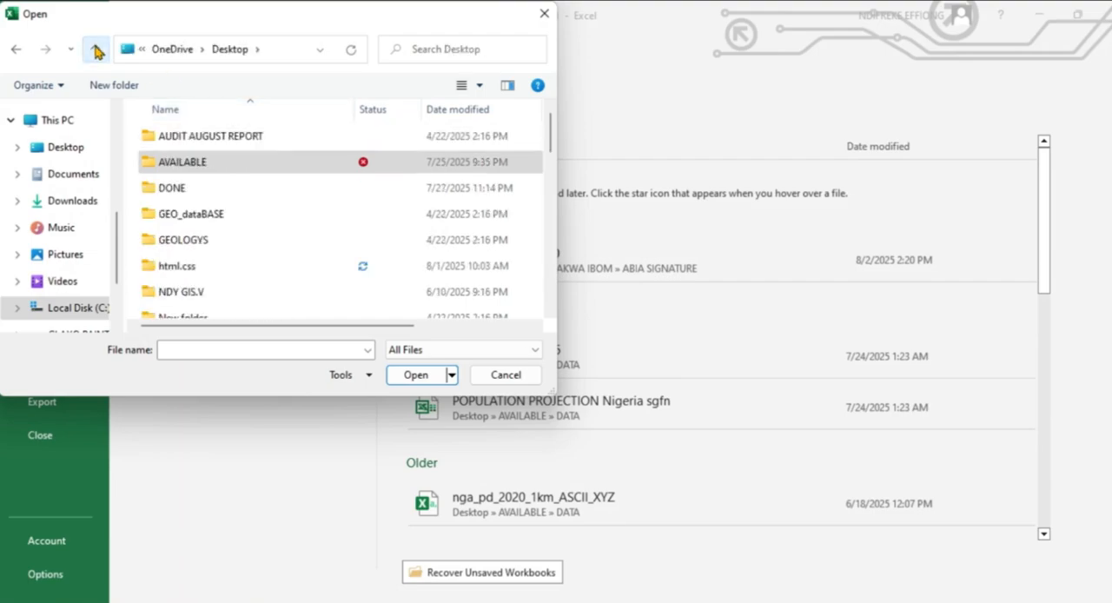
double_click(298, 166)
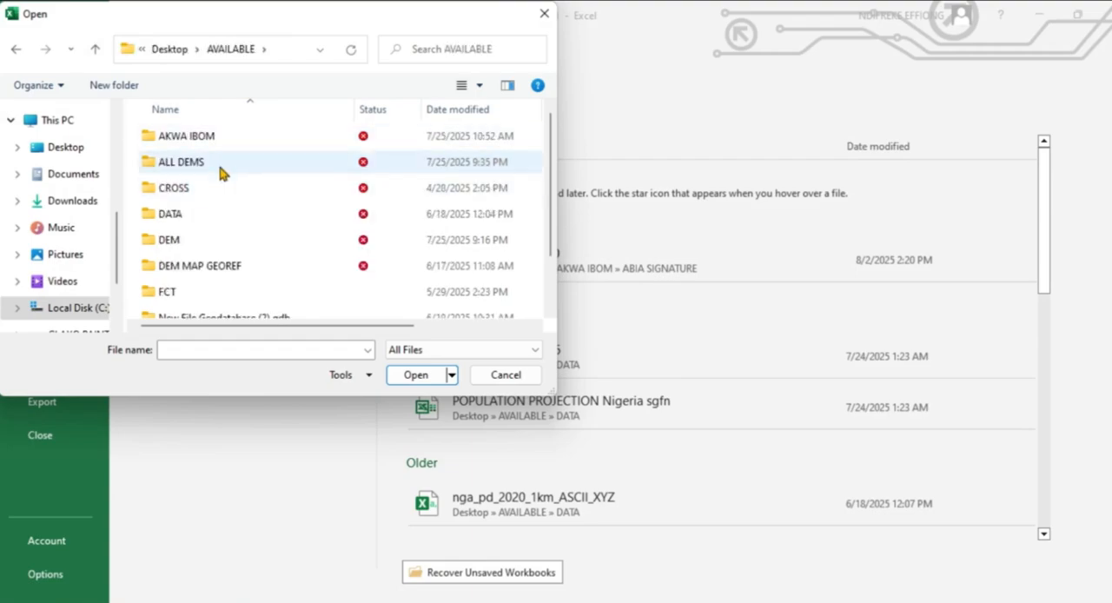
double_click(231, 137)
double_click(231, 137)
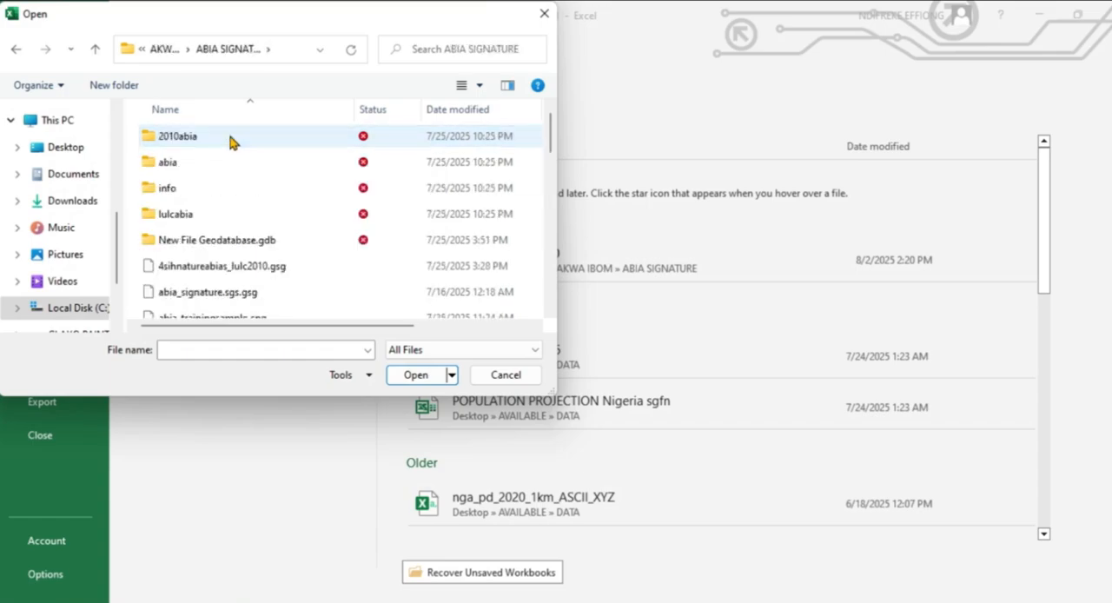
double_click(231, 137)
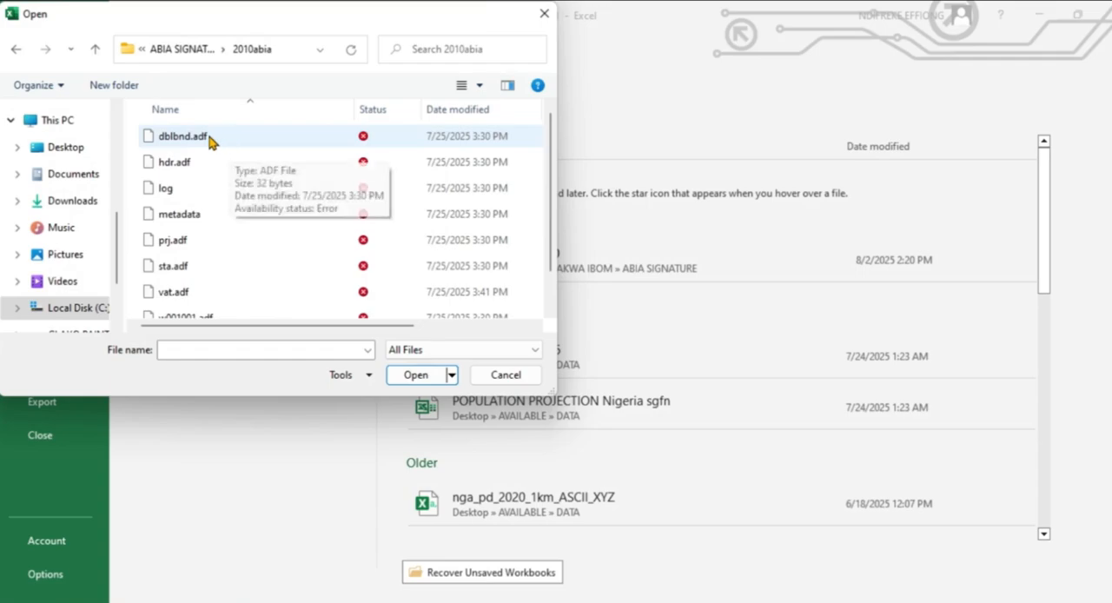
left_click(16, 52)
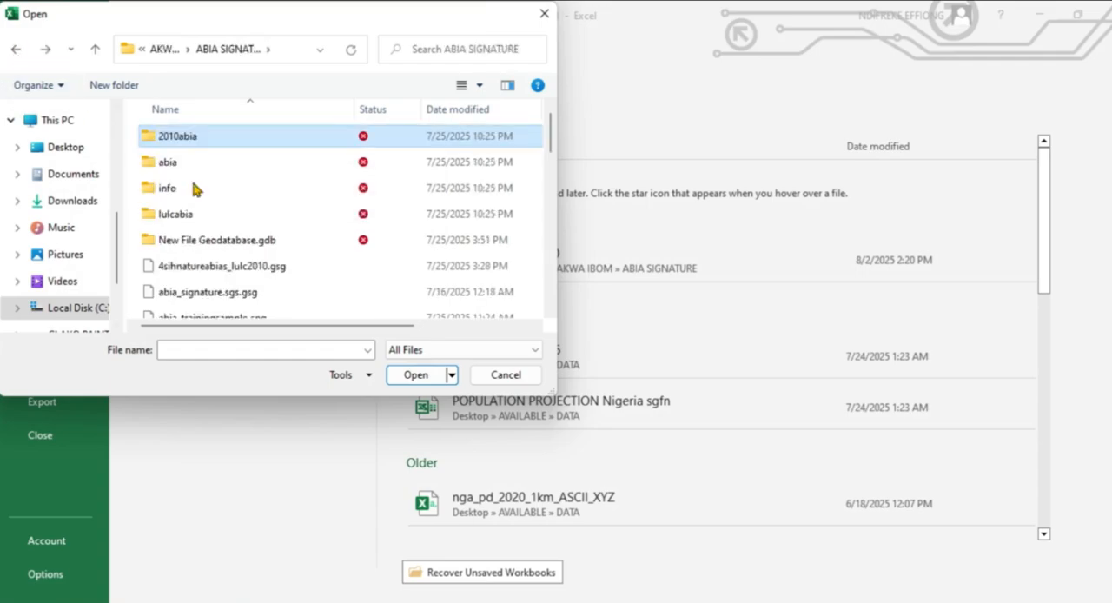
Filter the file list to dBase Files and open ABIA2010_PERCENTAGE.dbf from the ABIA SIGNATURE folder.
scroll(265, 259, "down", 1)
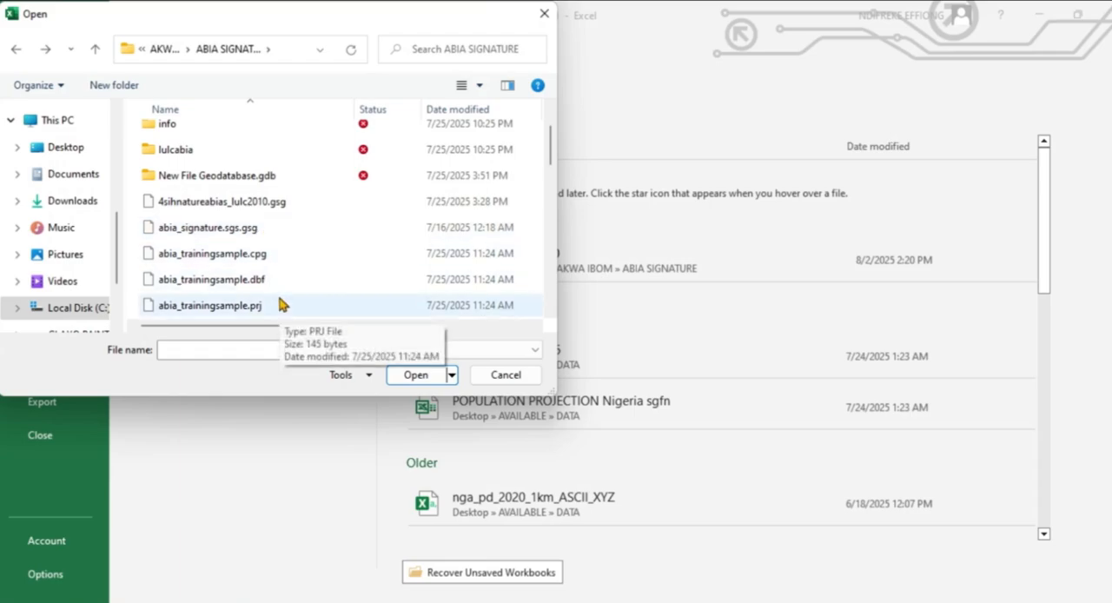
scroll(282, 292, "down", 1)
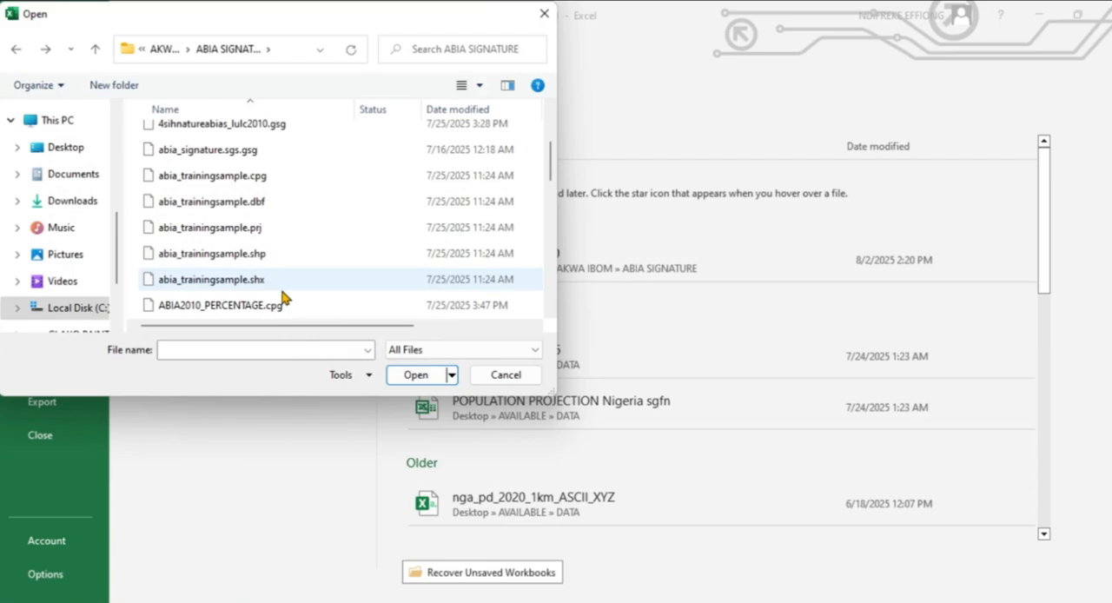
scroll(281, 295, "down", 1)
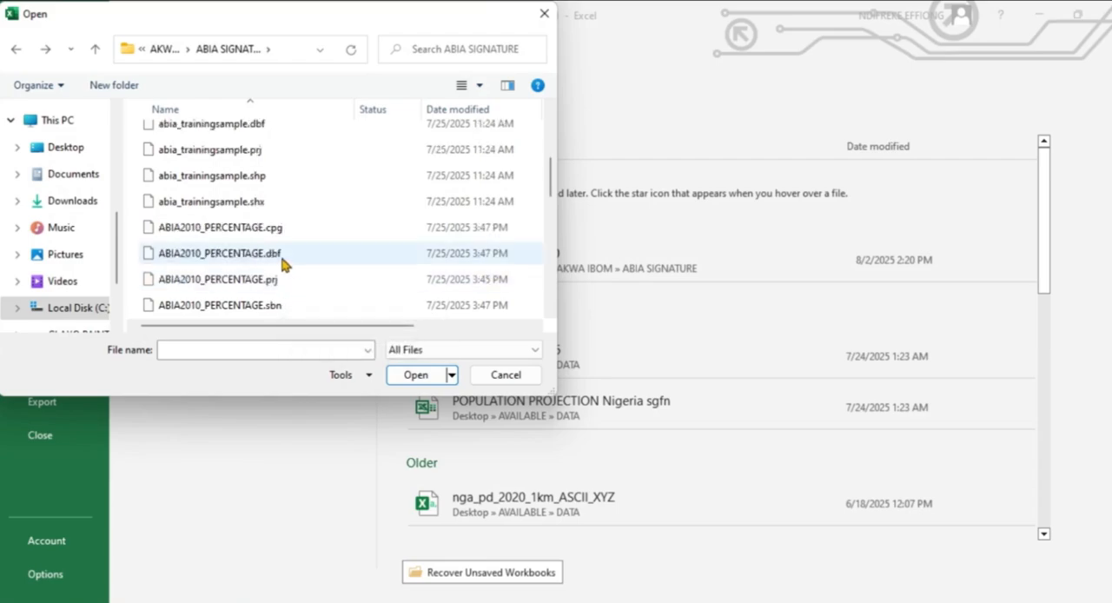
left_click(278, 259)
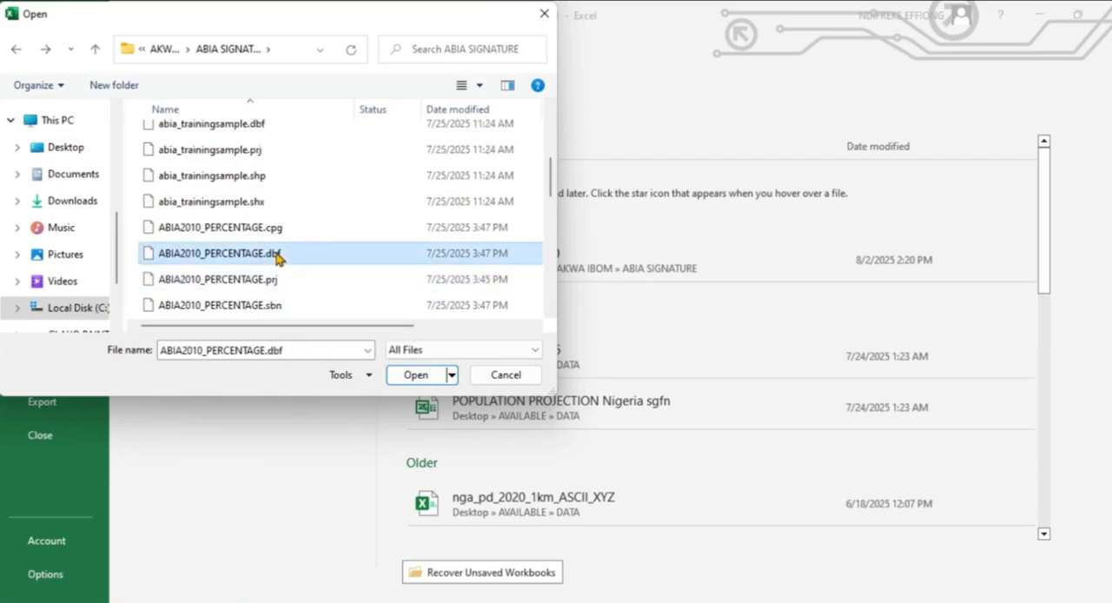
left_click(535, 350)
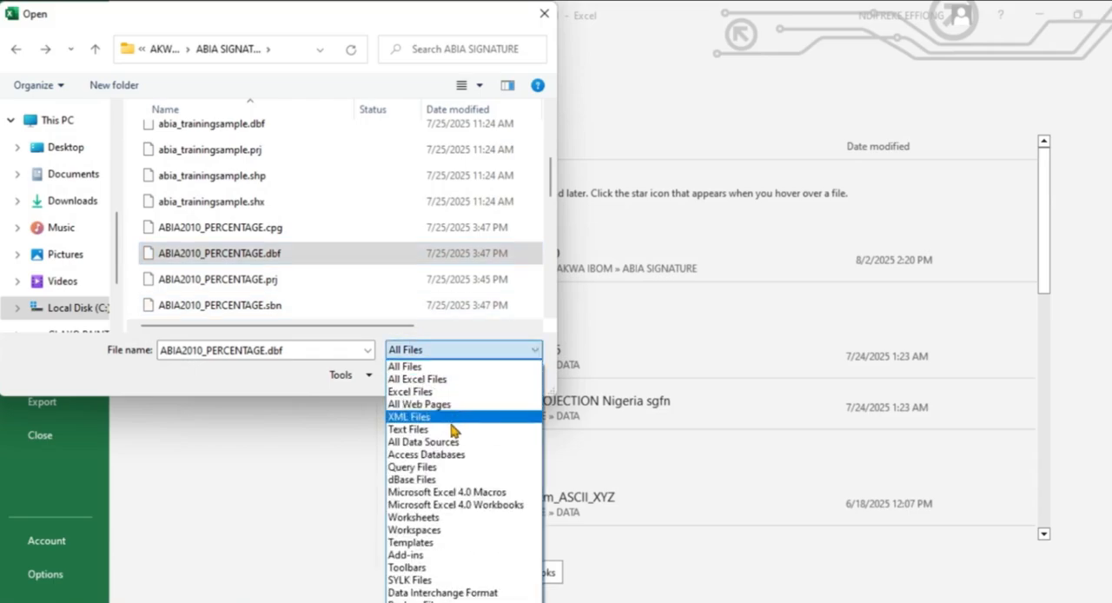
left_click(441, 486)
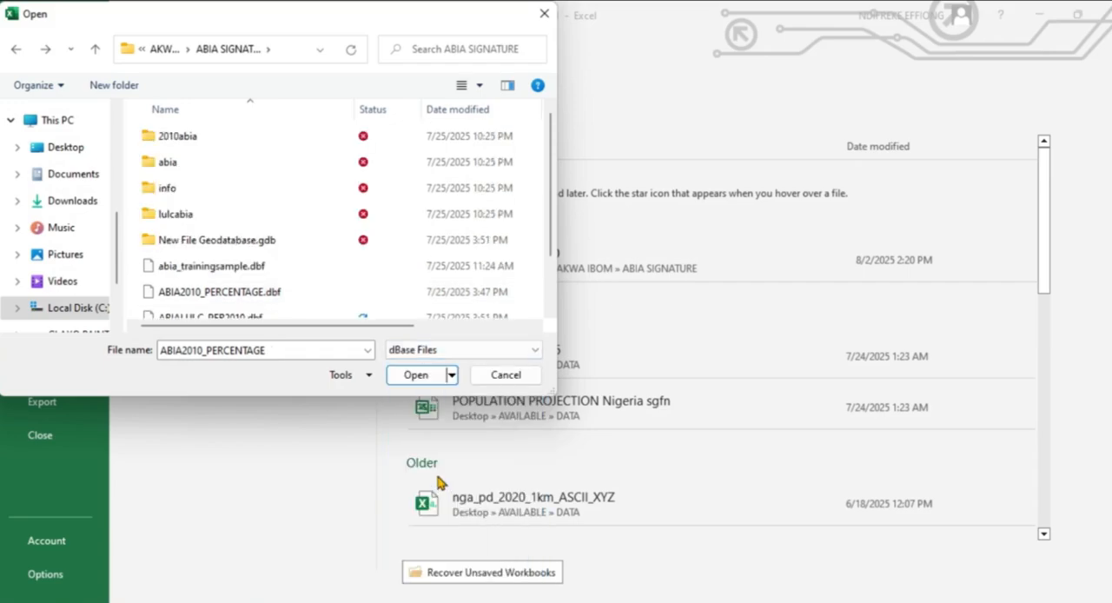
left_click(261, 296)
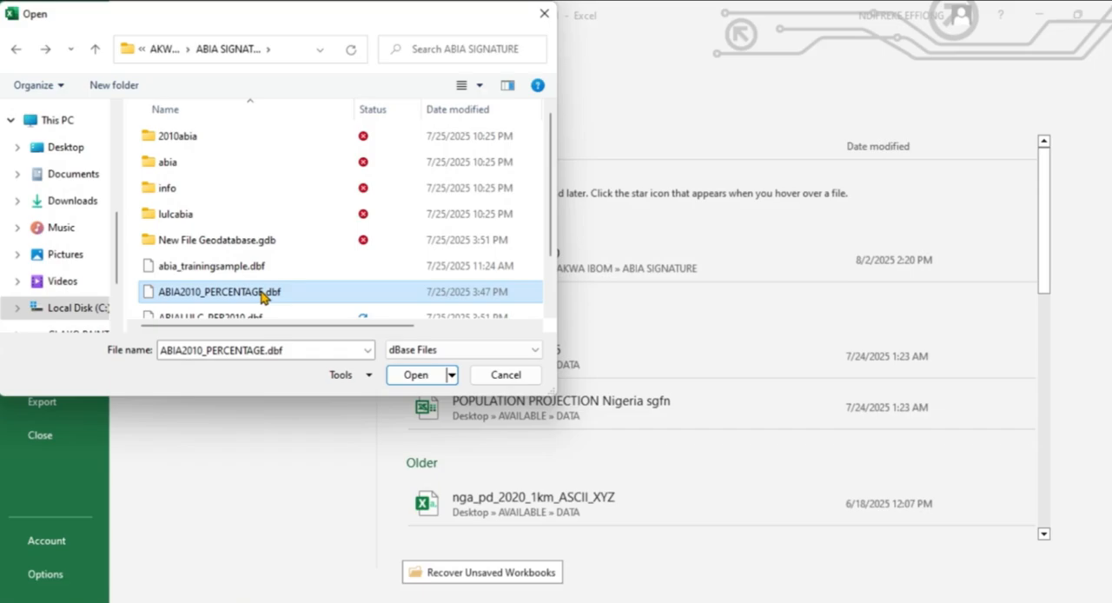
left_click(422, 375)
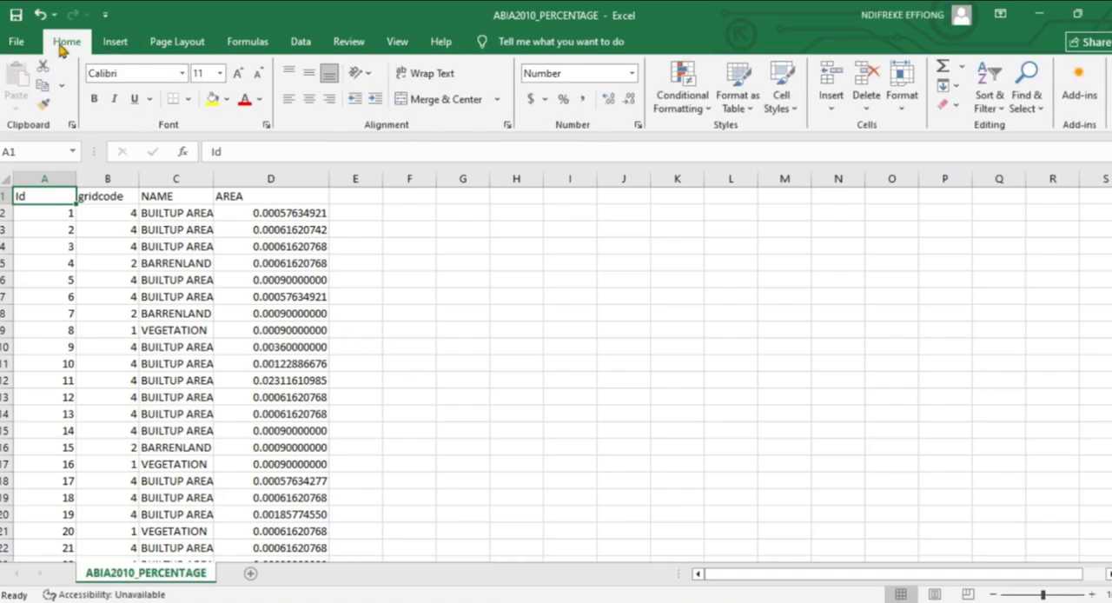
Insert a PivotTable from the full data range on a new worksheet, with NAME as rows and the sum of AREA as values.
left_click(116, 44)
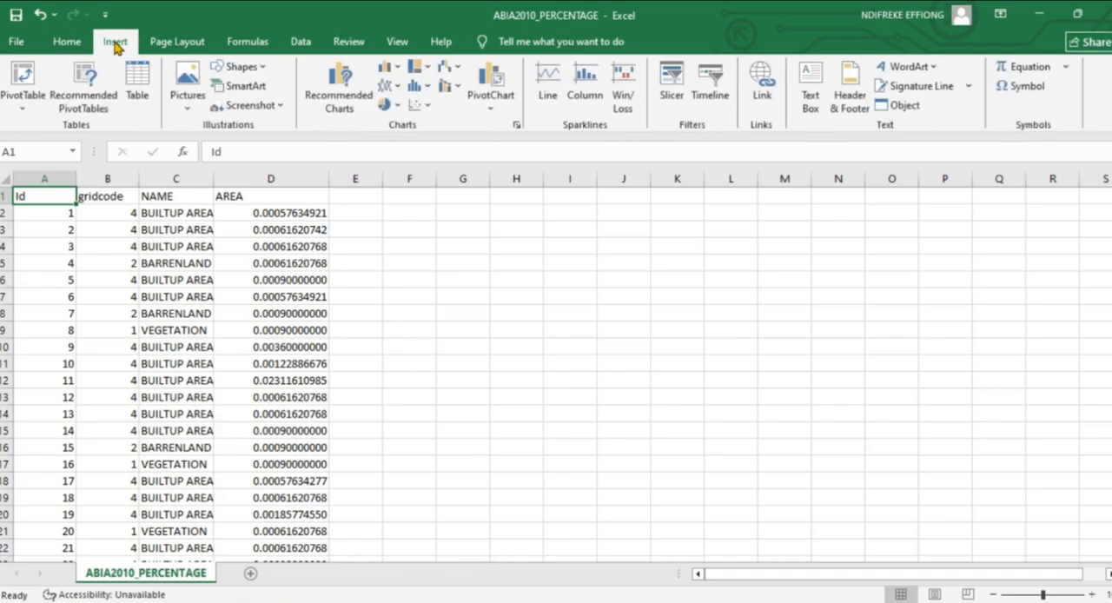
left_click(20, 78)
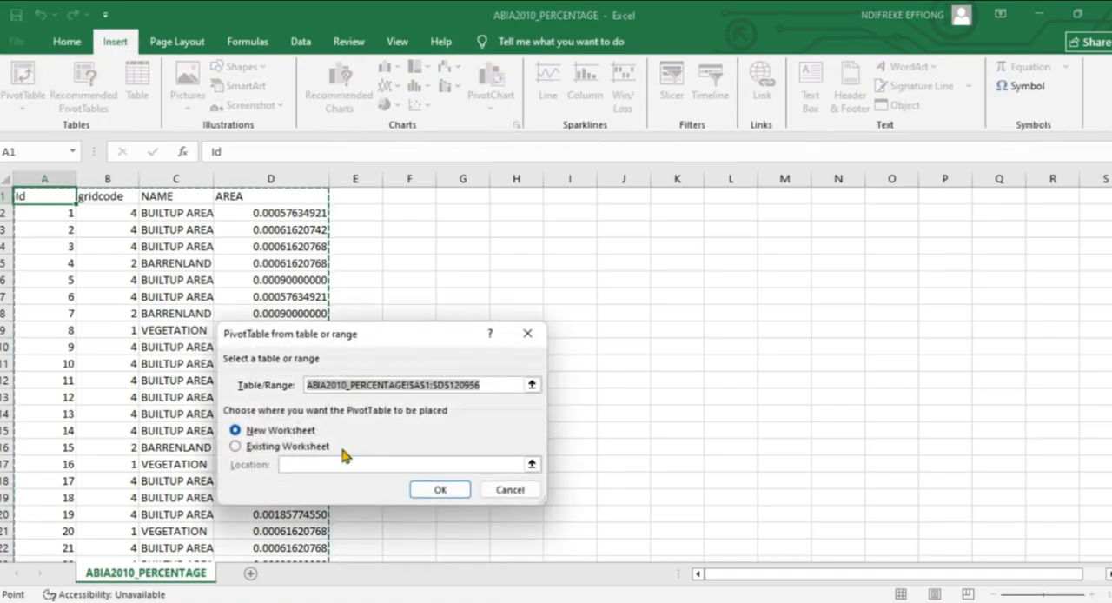
left_click(440, 492)
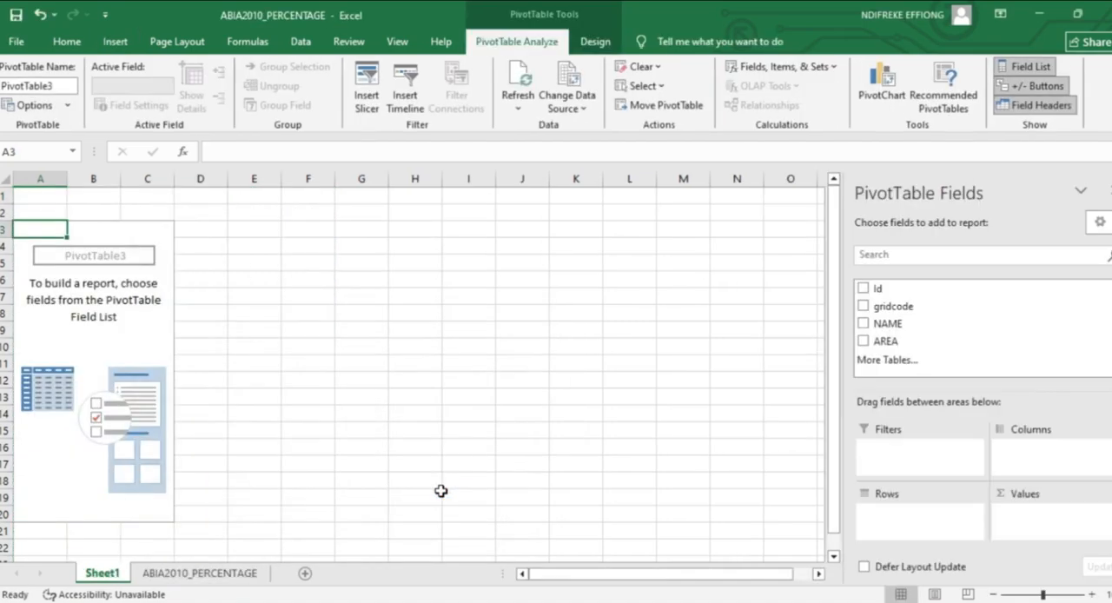
left_click(864, 324)
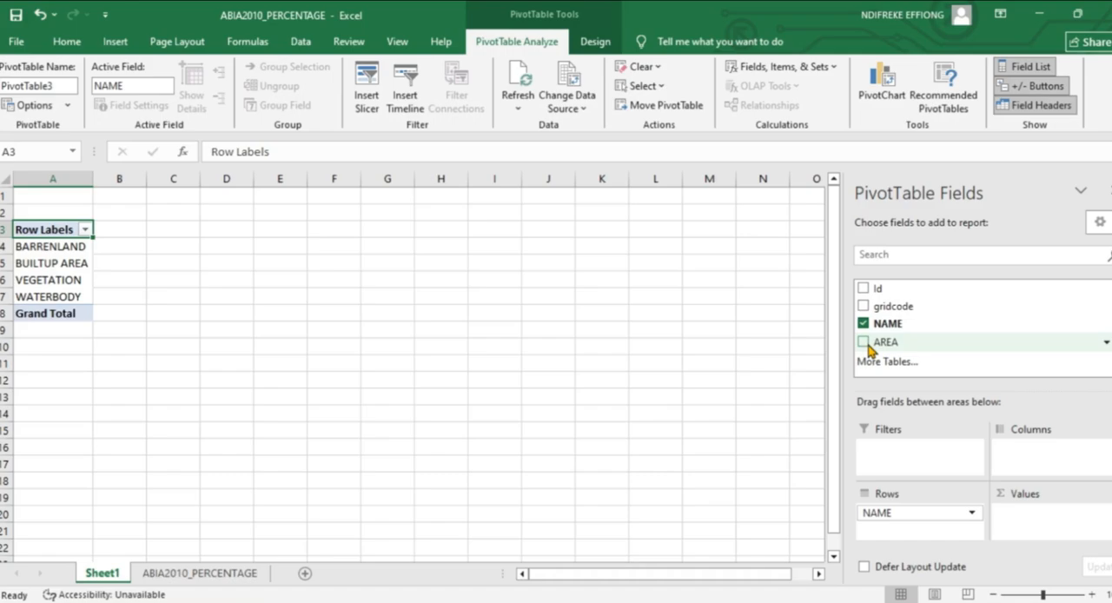
left_click(864, 342)
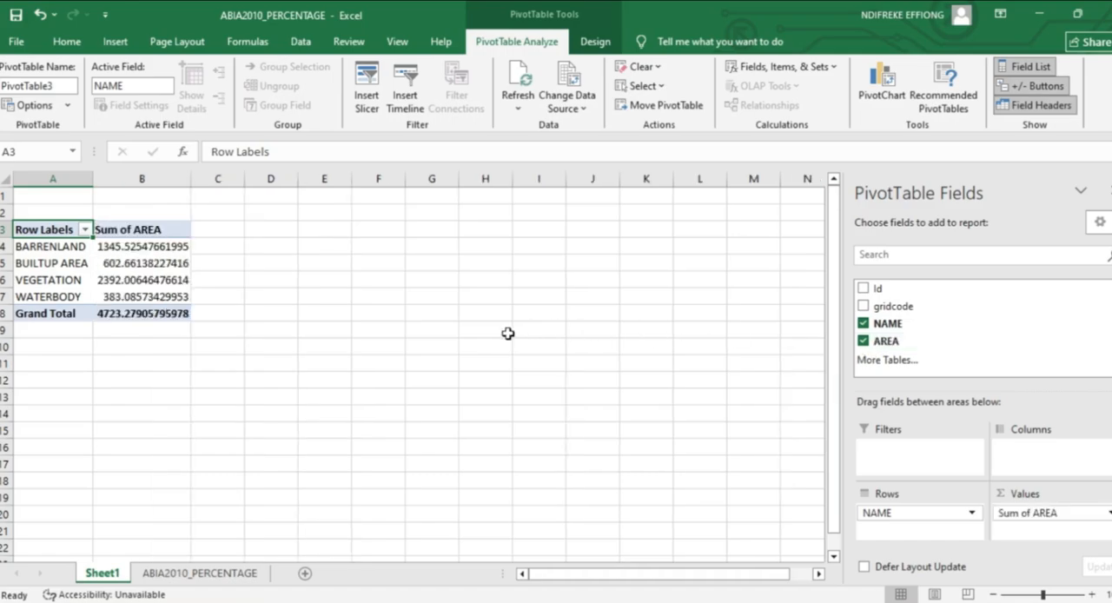
left_click(314, 325)
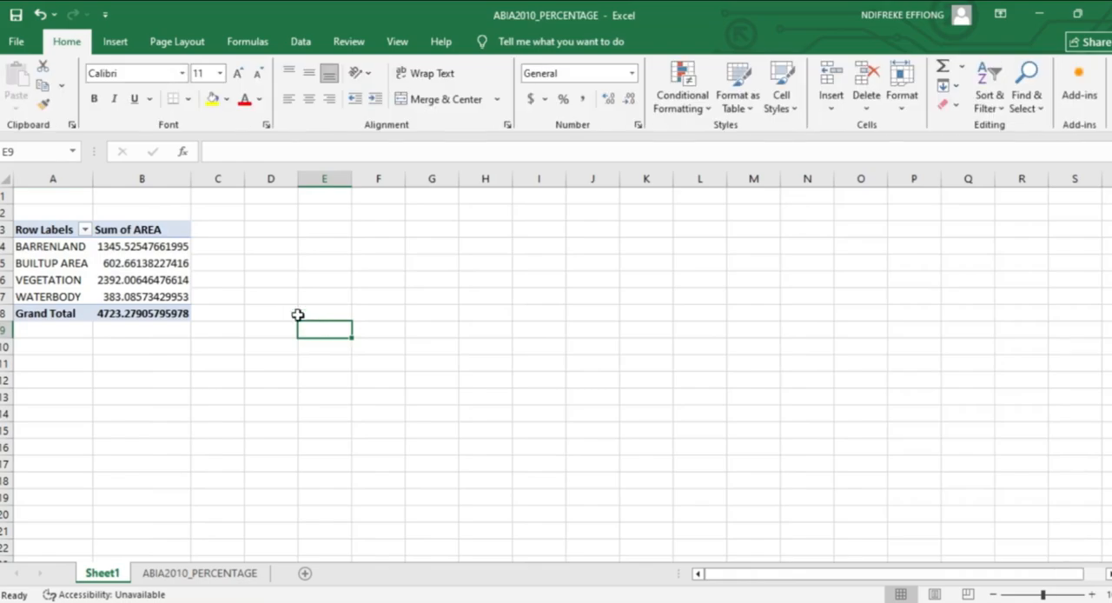
Copy the PivotTable range A2:B9 to cell E3 and widen columns E and F to fit the copied labels and areas.
left_click_drag(24, 214, 163, 333)
right_click(132, 309)
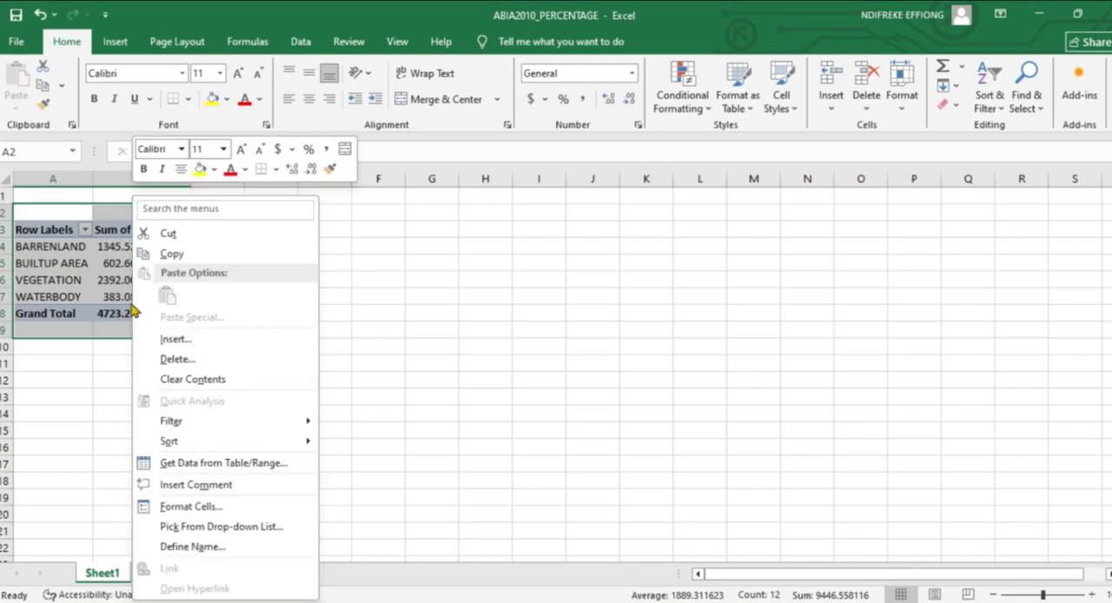
left_click(173, 255)
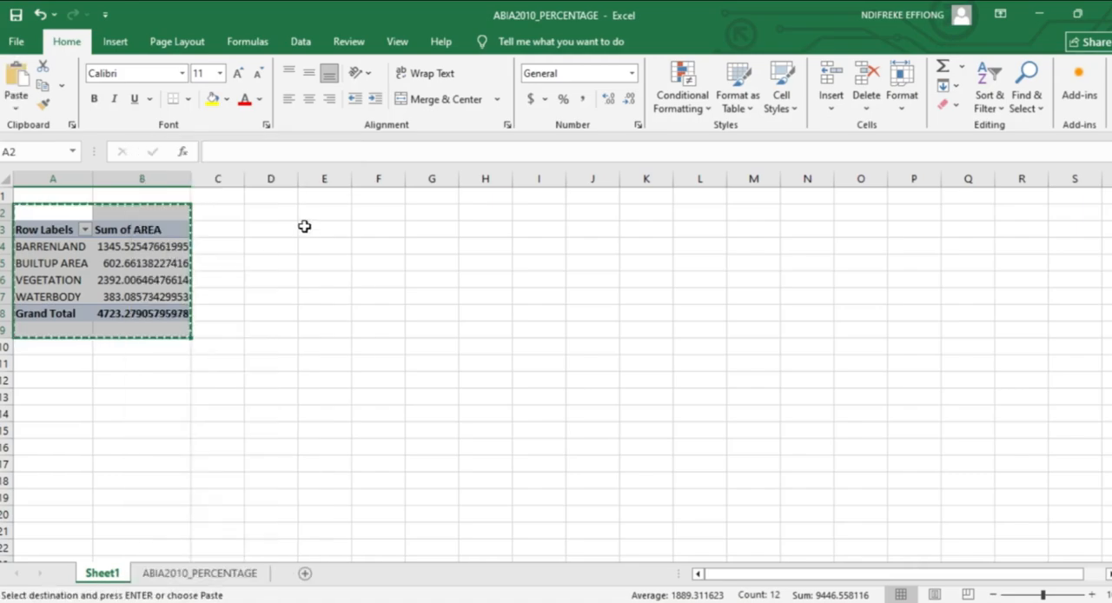
left_click_drag(313, 231, 577, 330)
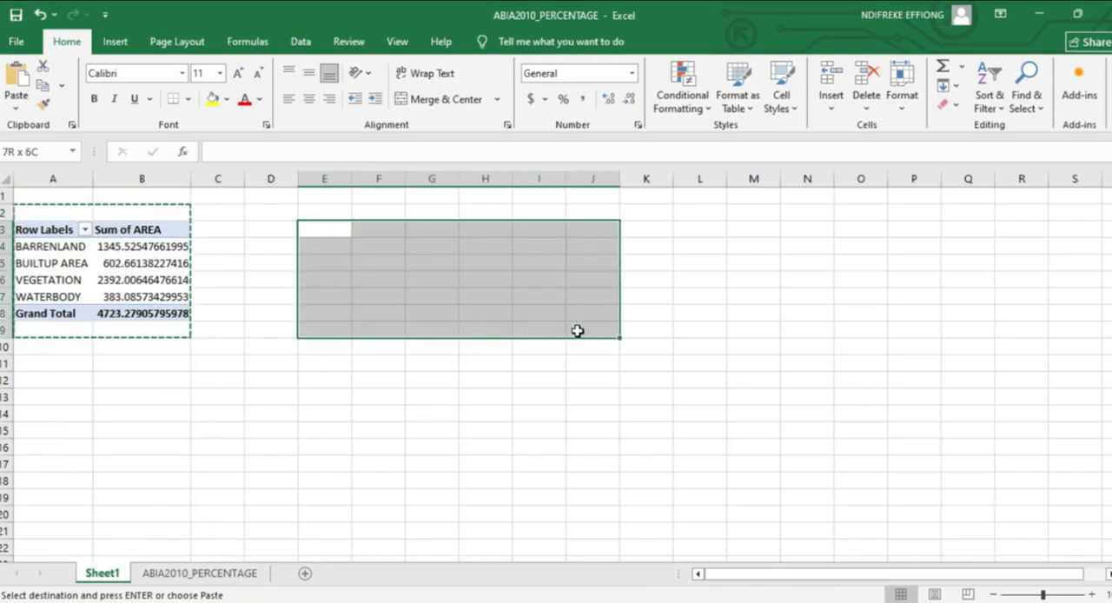
right_click(552, 304)
left_click(416, 295)
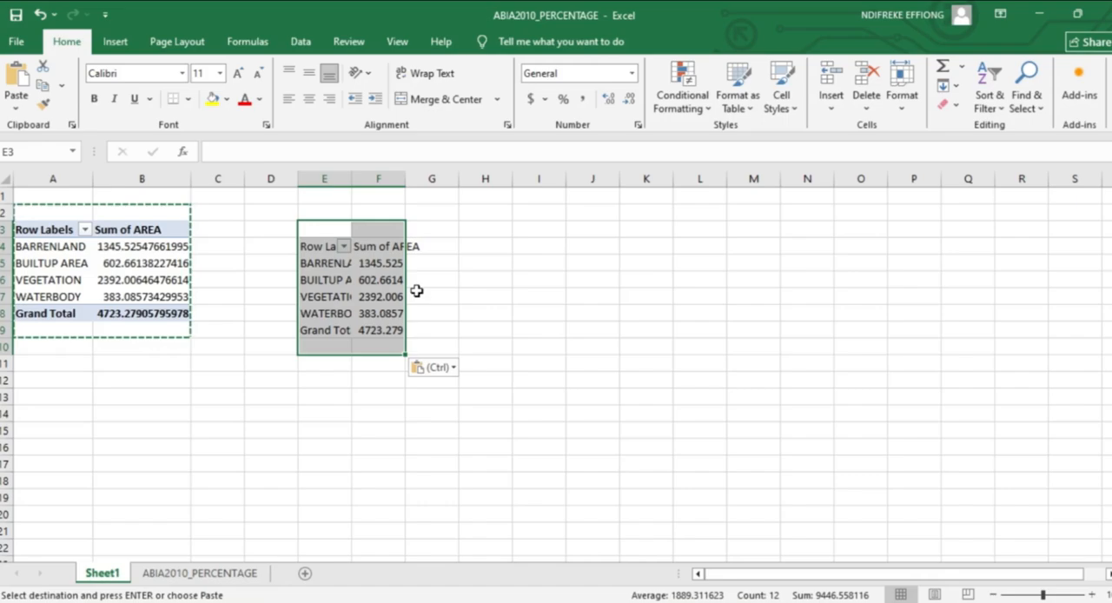
left_click(445, 265)
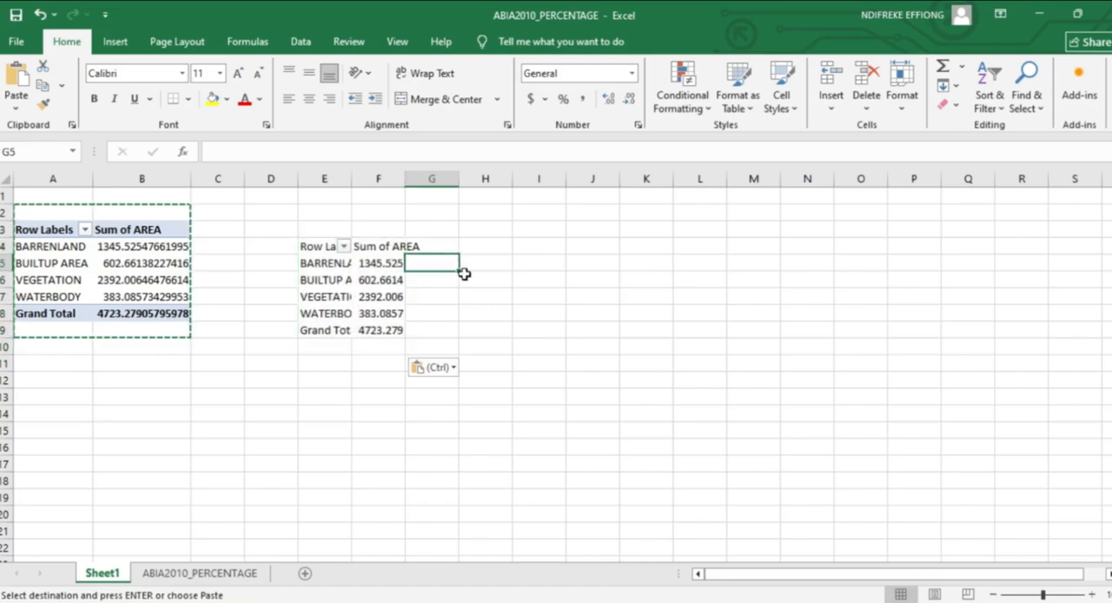
left_click_drag(352, 177, 404, 169)
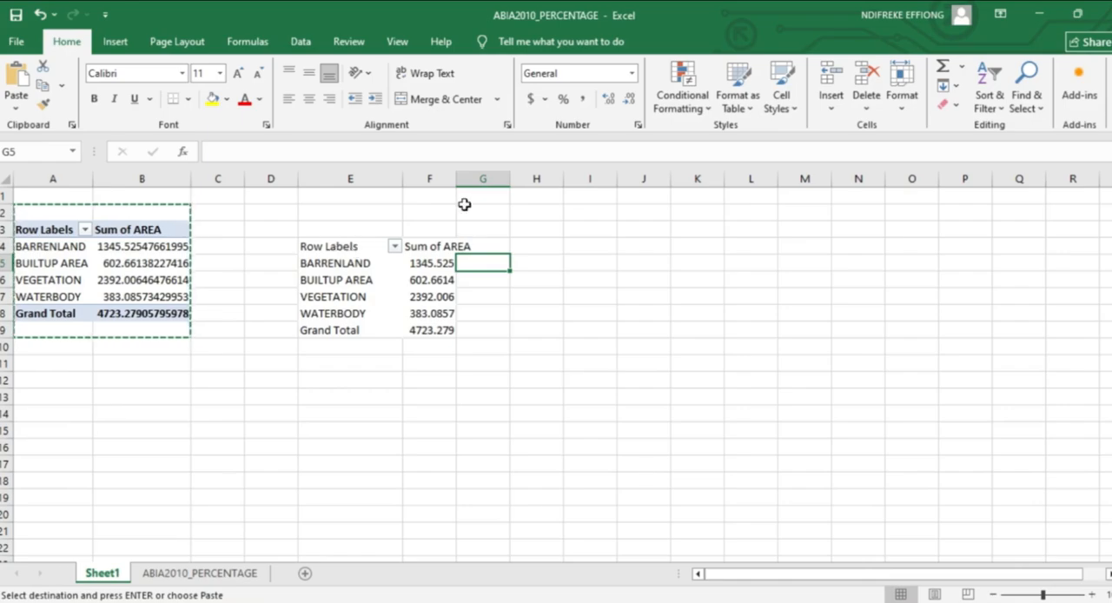
left_click_drag(458, 184, 483, 183)
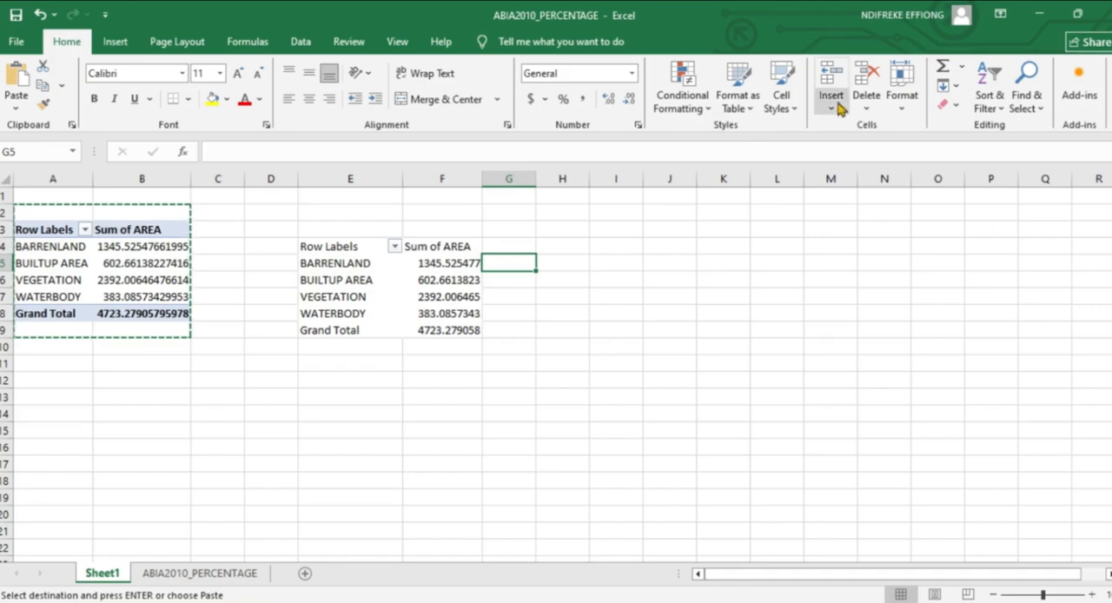
AutoFit the column widths of the copied PivotTable range E4:F9.
left_click(751, 111)
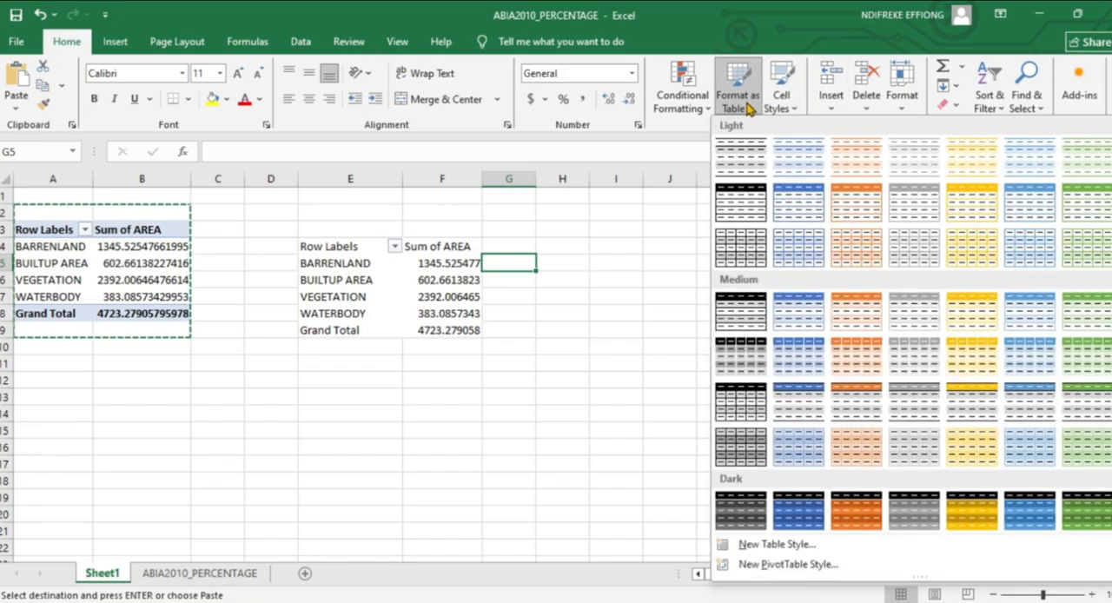
left_click(751, 108)
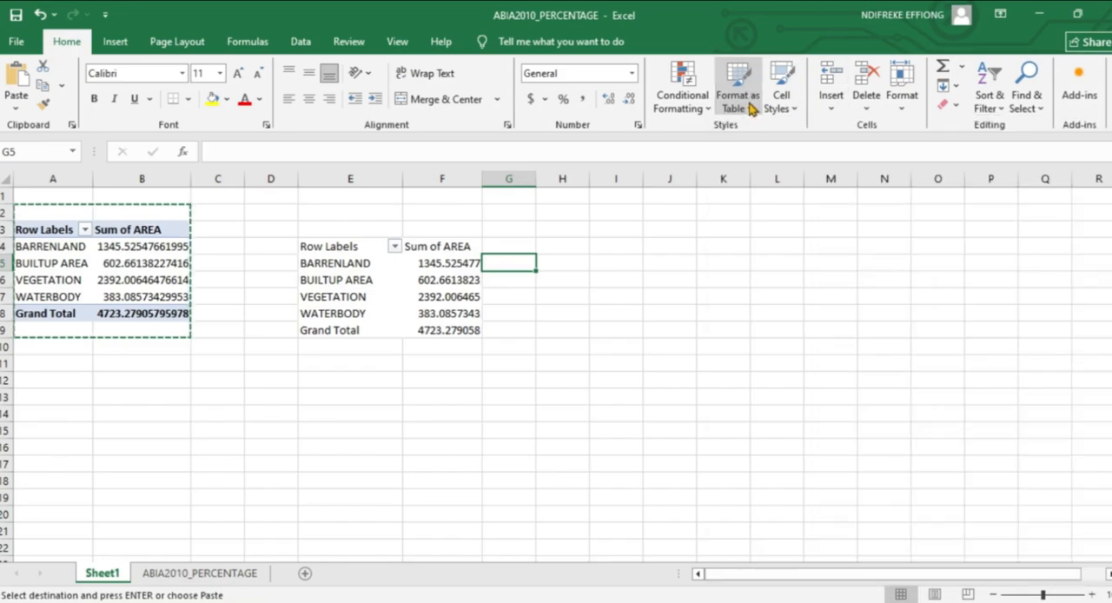
left_click(900, 103)
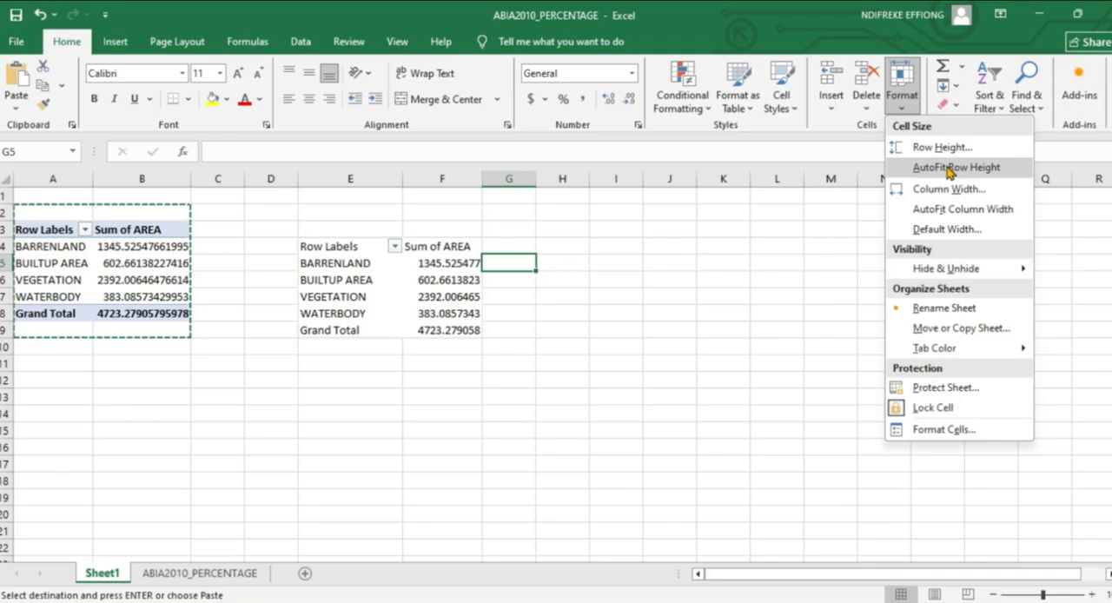
left_click(967, 211)
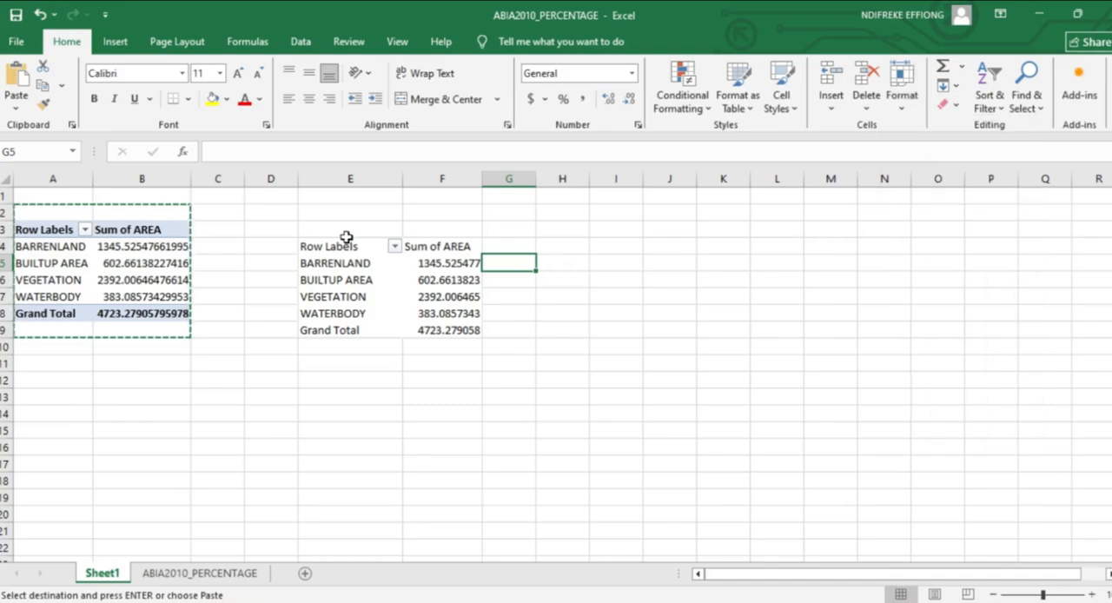
left_click_drag(318, 246, 481, 330)
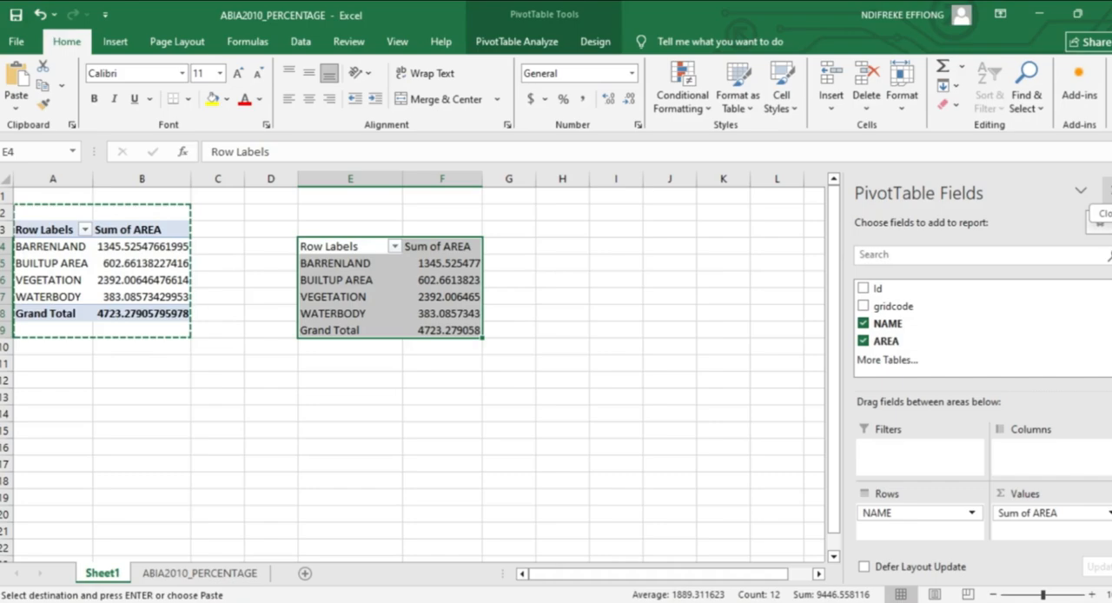
left_click(898, 98)
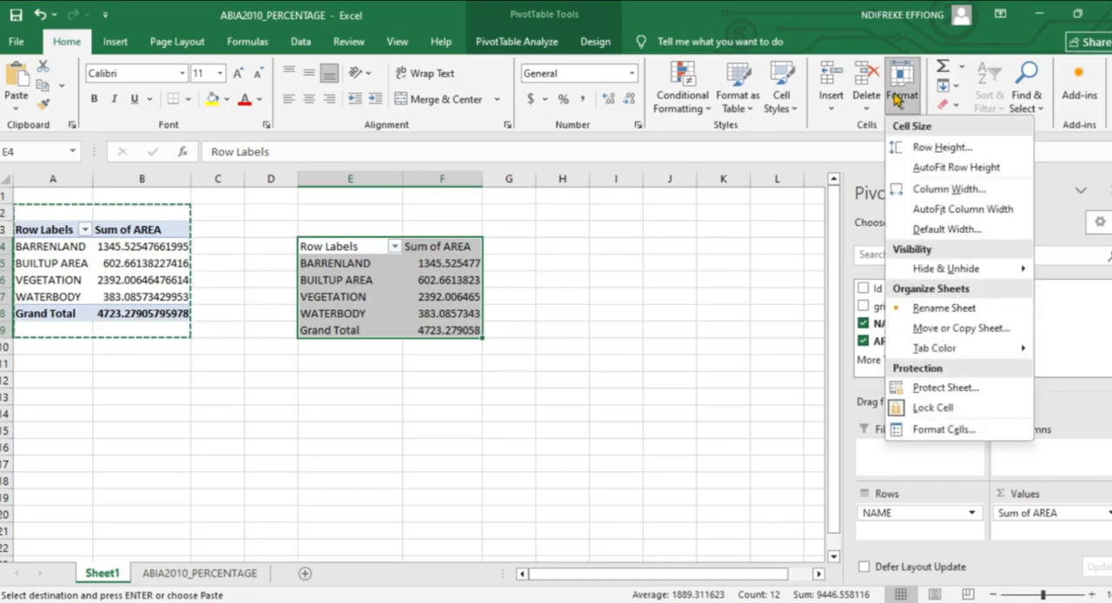
left_click(947, 210)
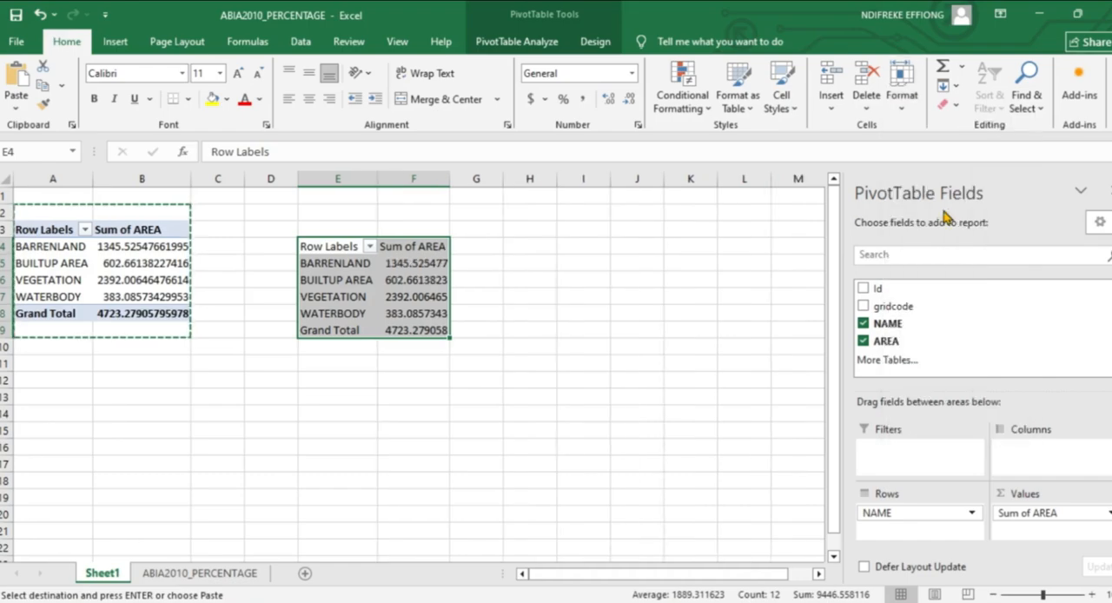
left_click(474, 247)
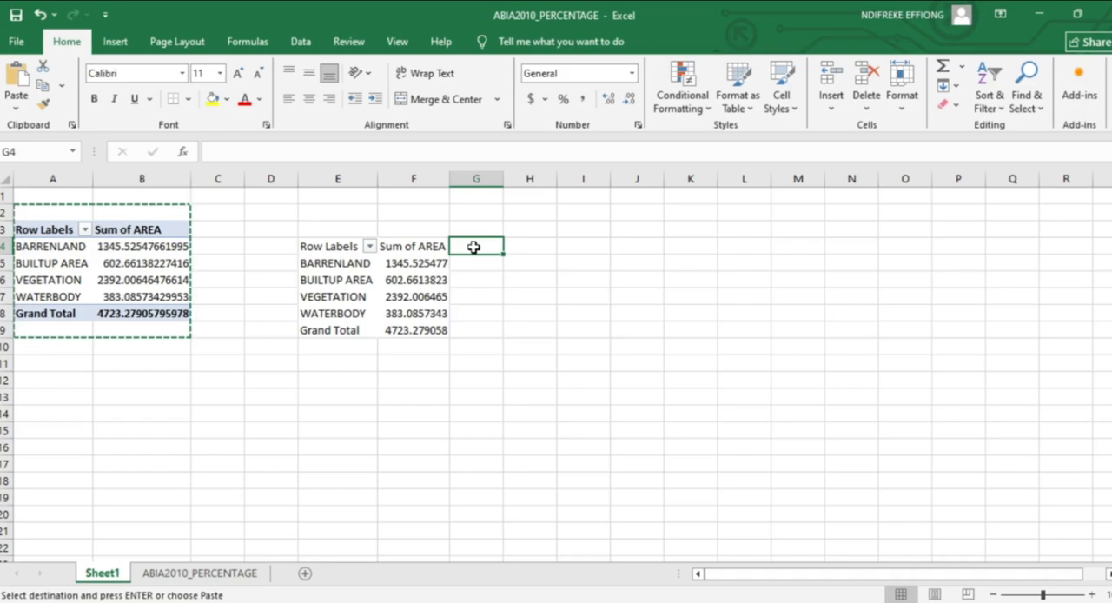
Rename the Row Labels header in cell E4 of the copied PivotTable to NAME.
right_click(344, 248)
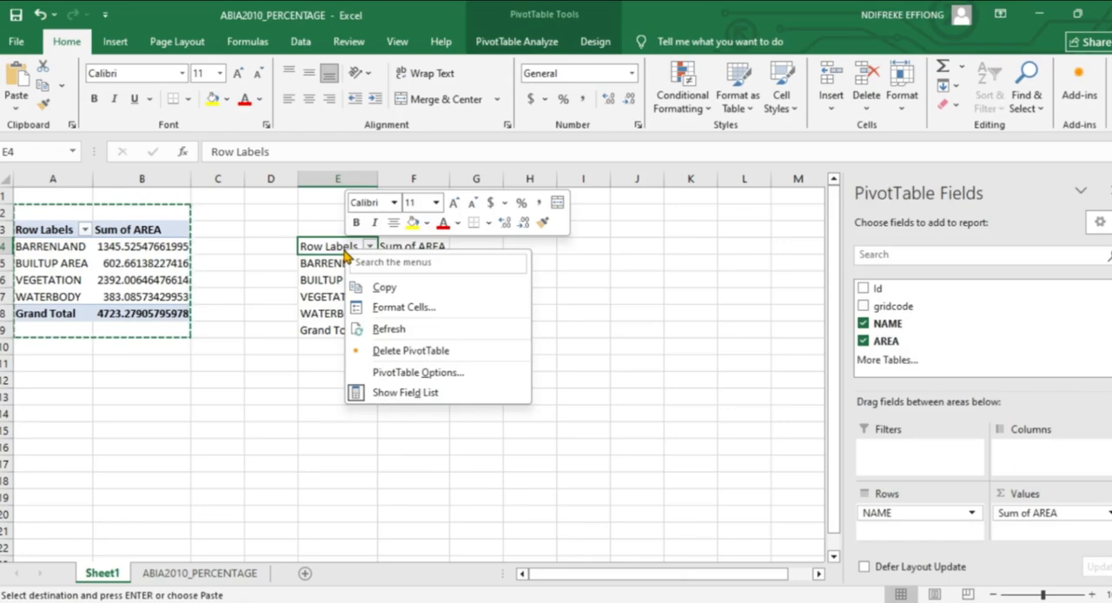
left_click(341, 247)
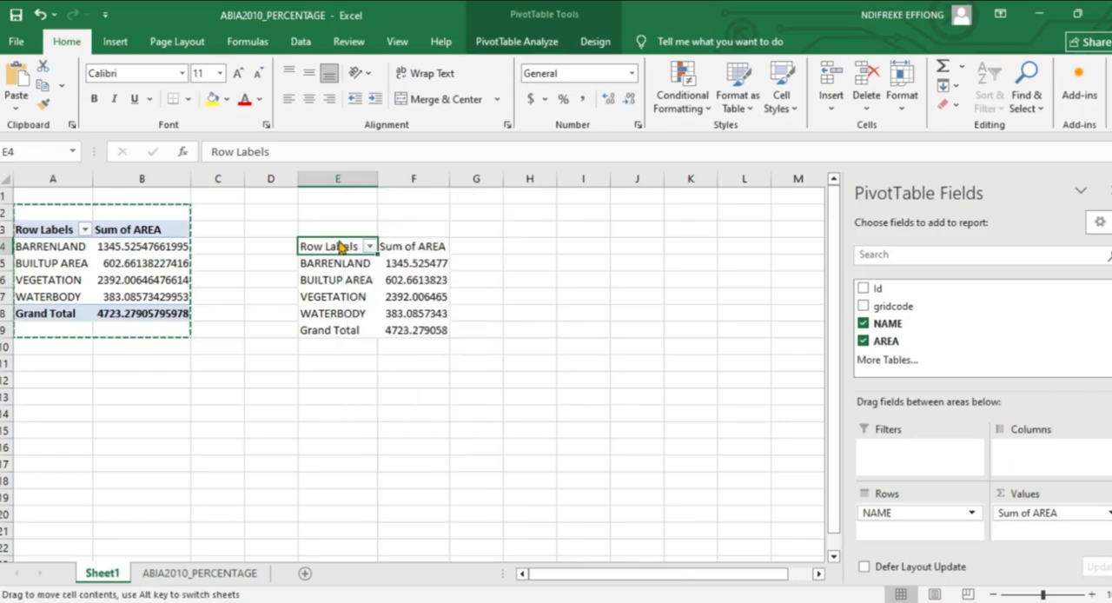
double_click(356, 247)
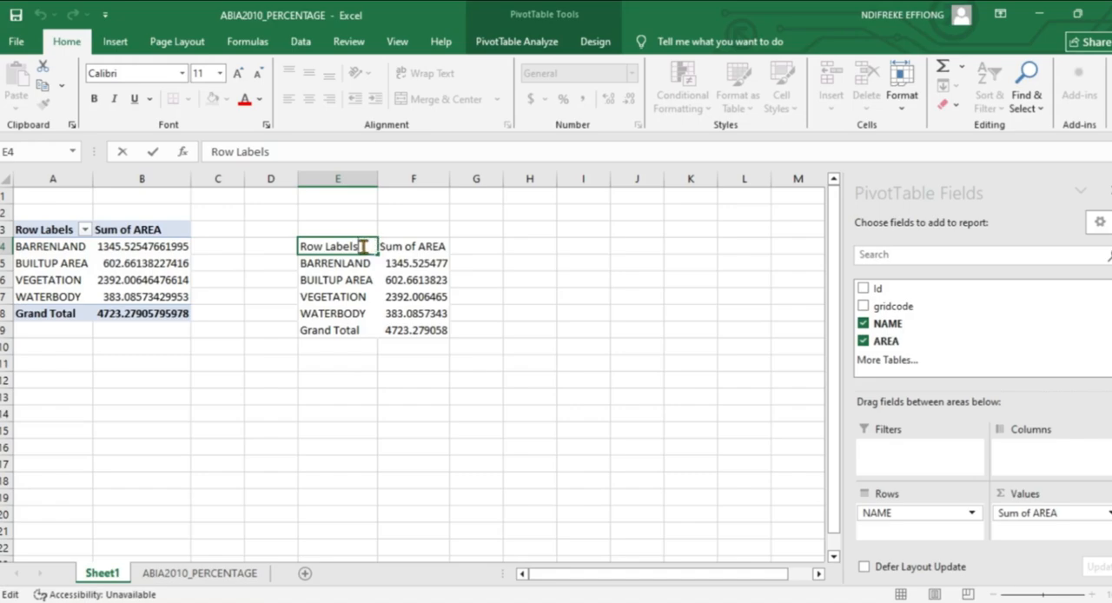
key("BackSpace")
key("BackSpace")
key("BackSpace")
key("BackSpace")
key("BackSpace")
key("BackSpace")
key("BackSpace")
key("BackSpace")
key("BackSpace")
key("BackSpace")
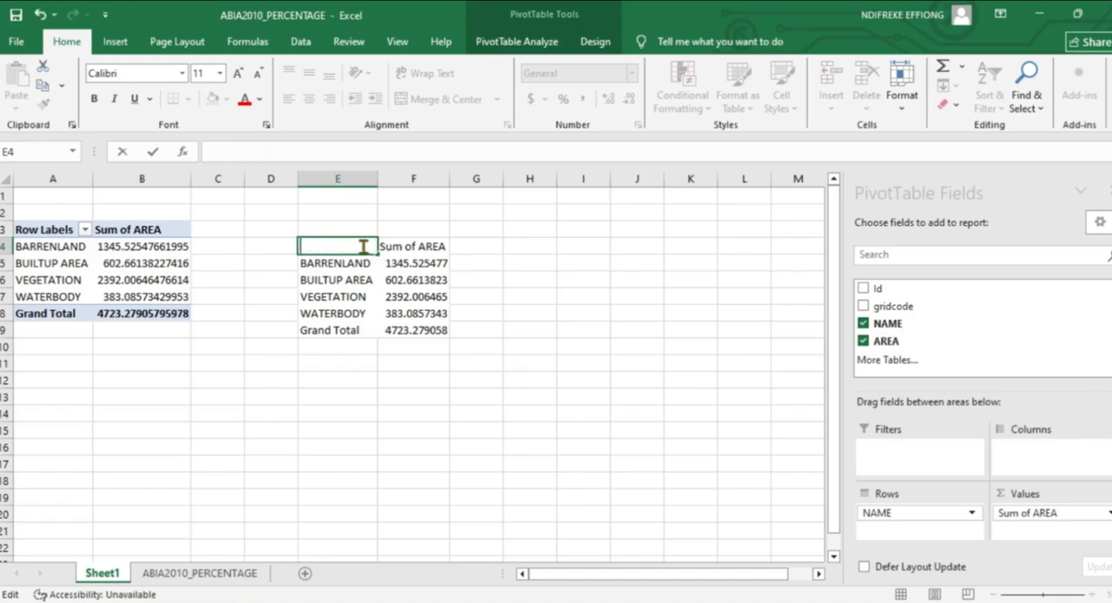
type("n")
key("BackSpace")
type("NAME")
left_click(604, 313)
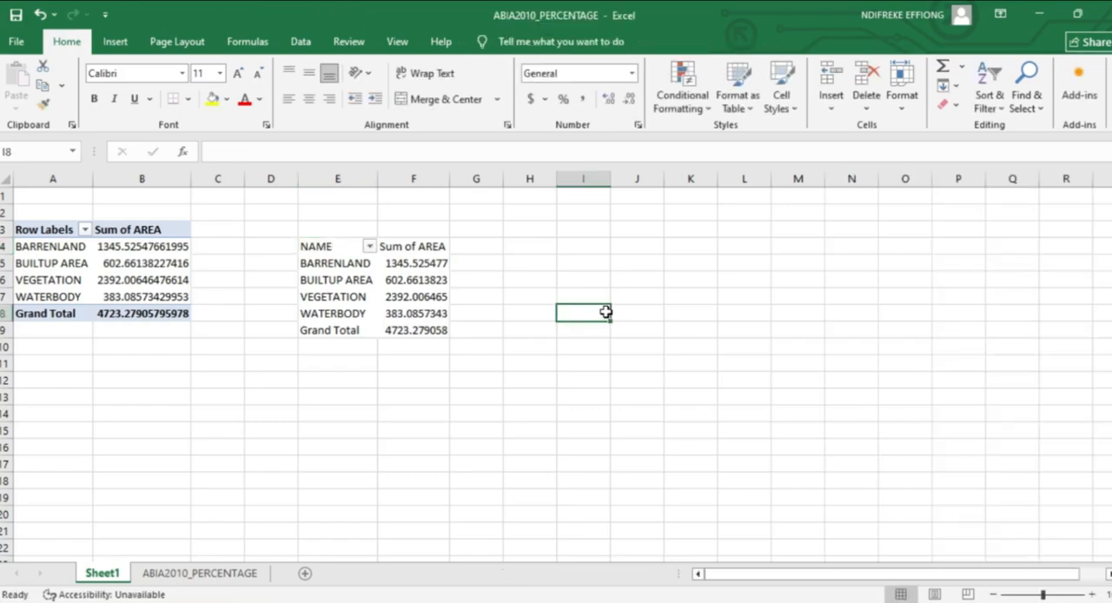
Add a % header in G4 and calculate the BARRENLAND share in G5 as its area divided by the Grand Total.
left_click(479, 245)
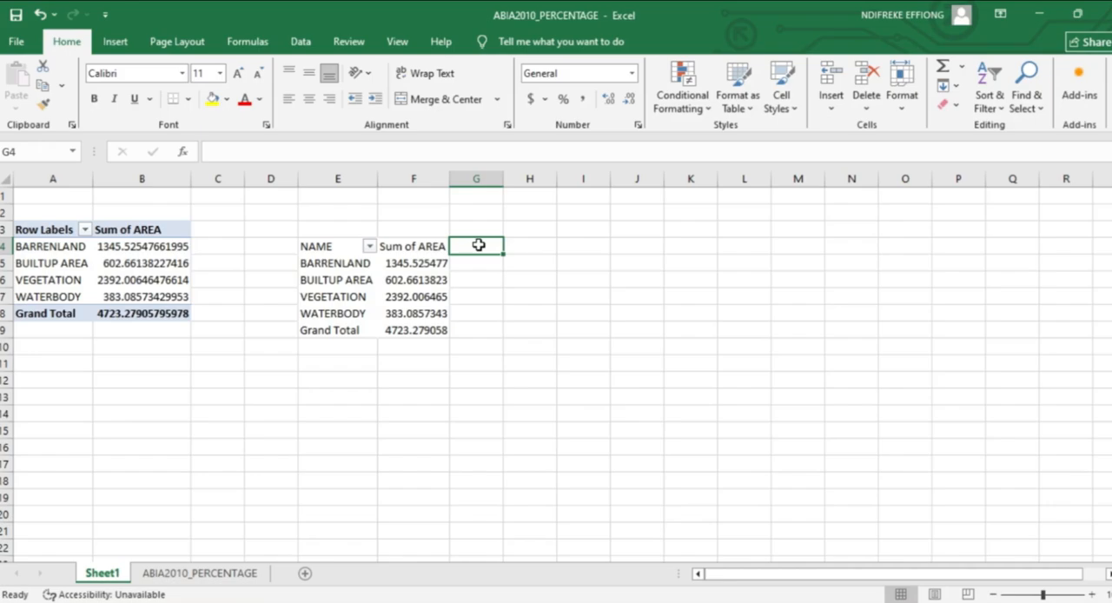
type("%")
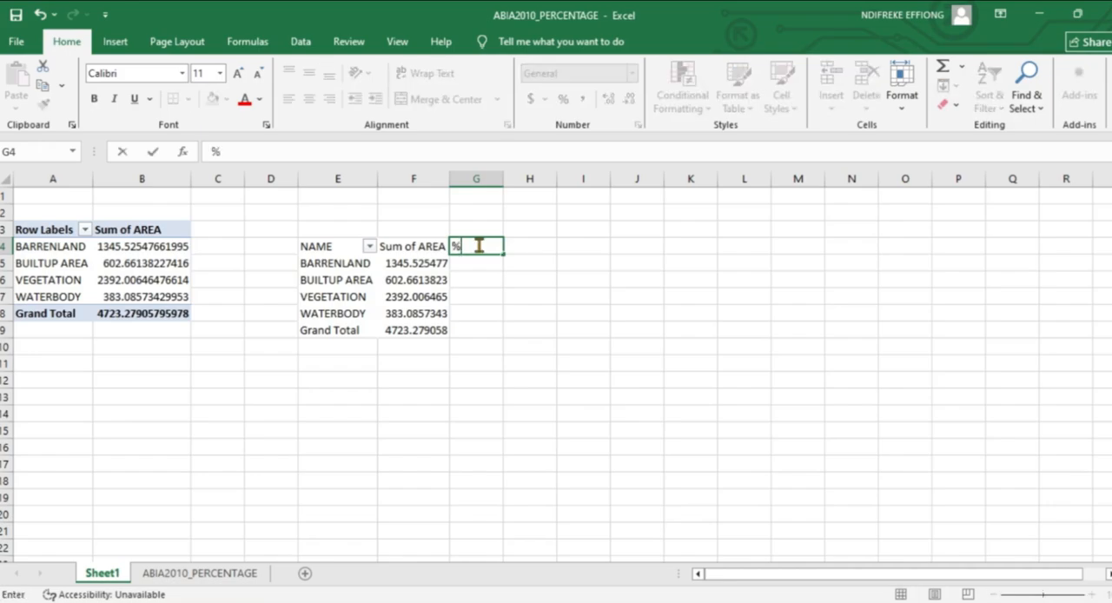
left_click(481, 264)
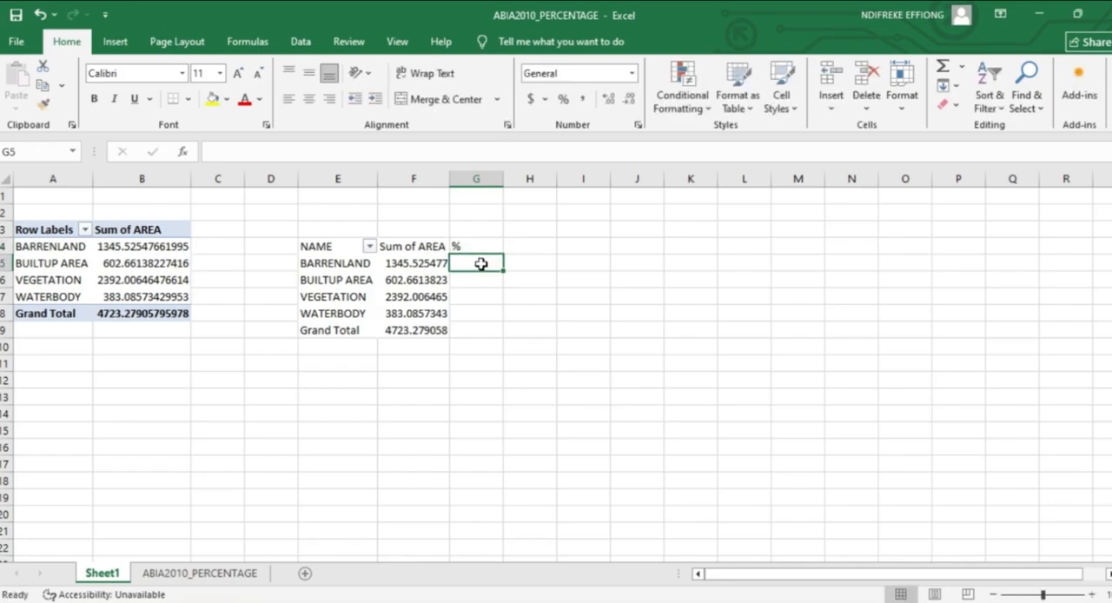
type("=")
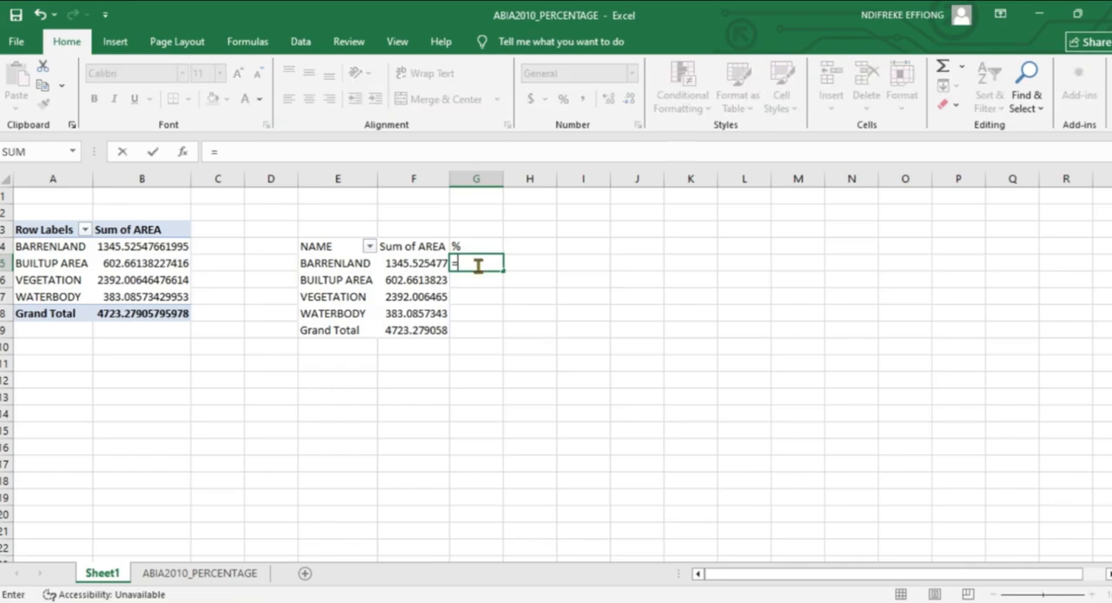
left_click(421, 264)
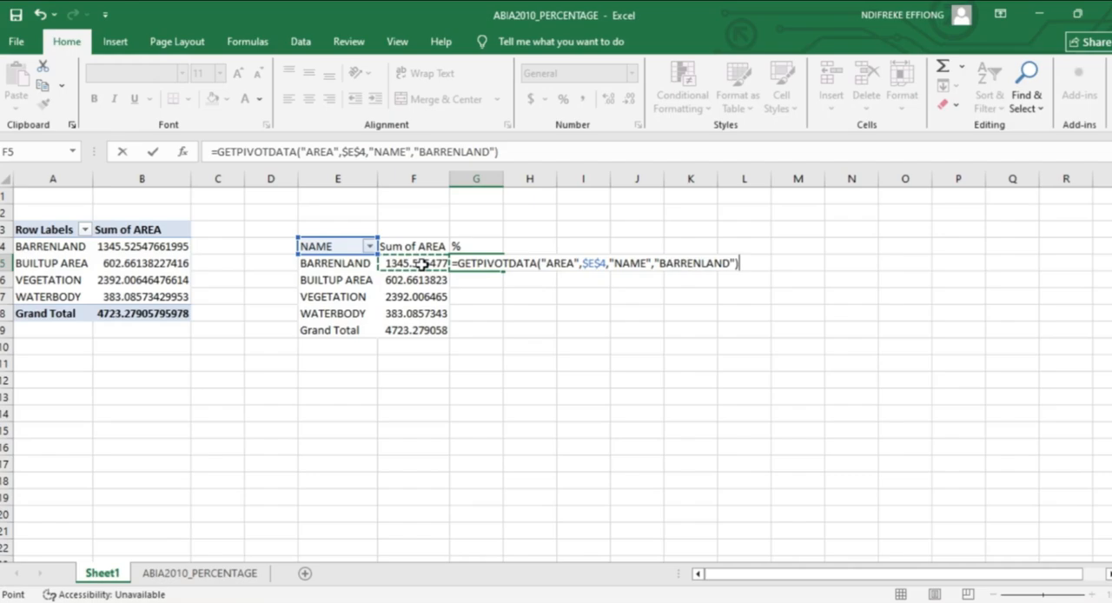
type("/")
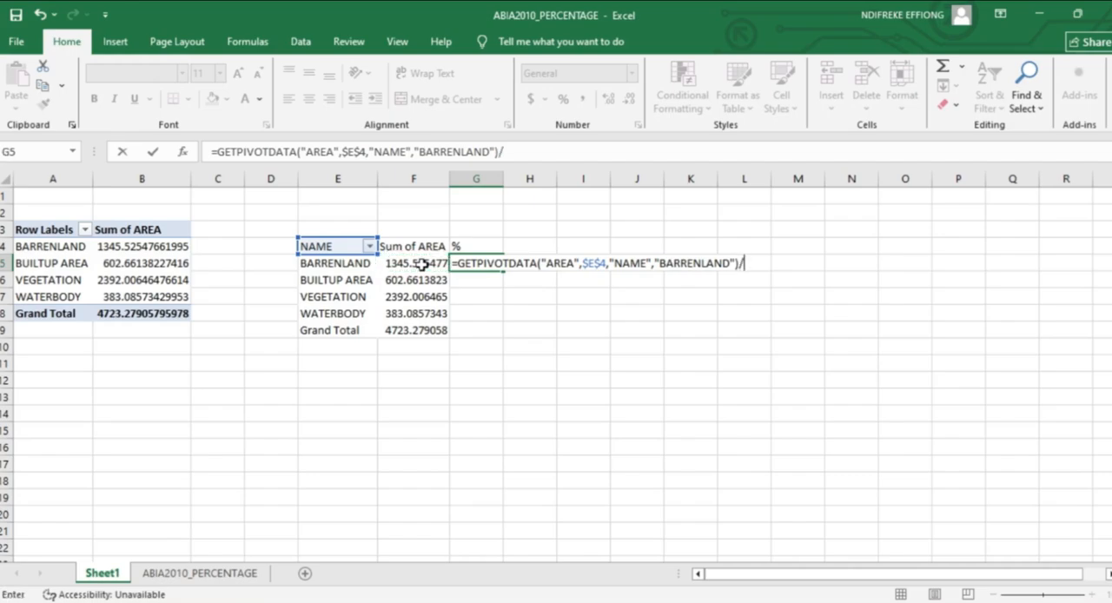
left_click(432, 331)
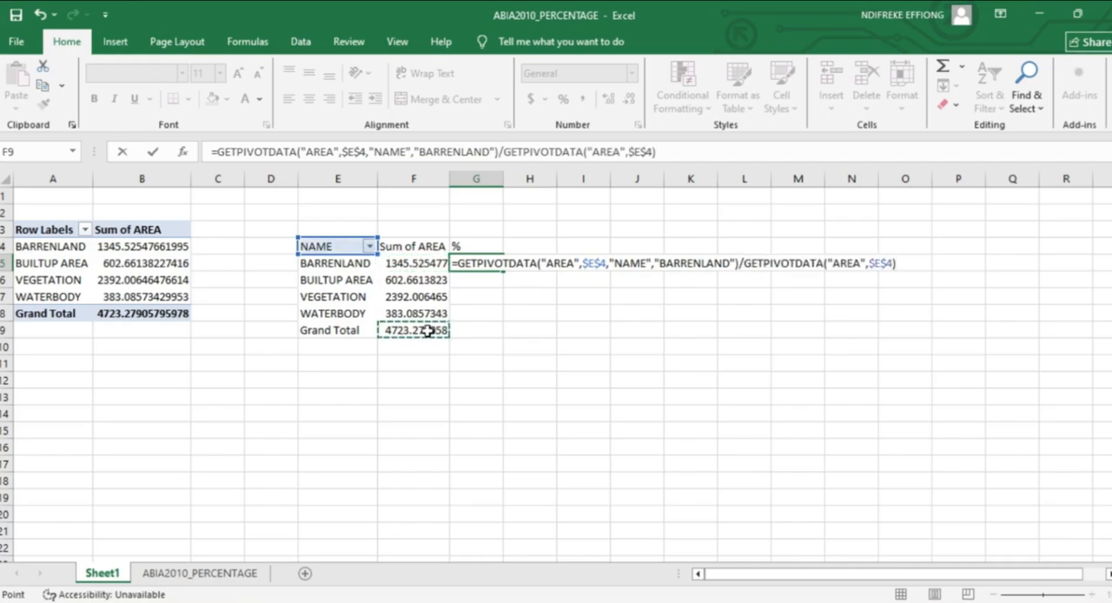
key("Return")
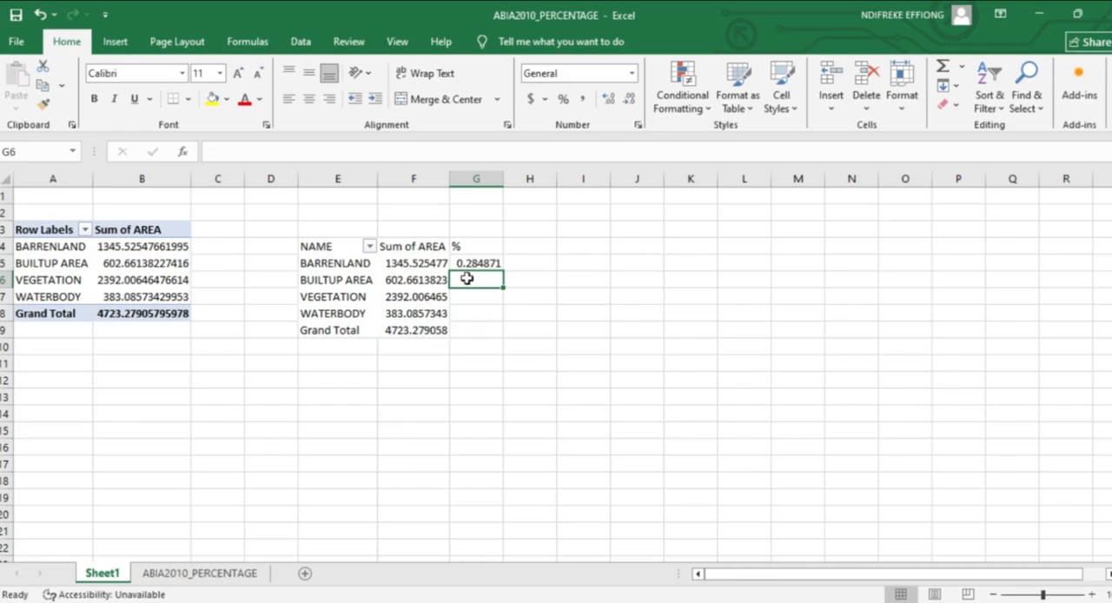
Calculate the BUILTUP AREA share in G6 by dividing its area in F6 by the Grand Total in F9.
type("=")
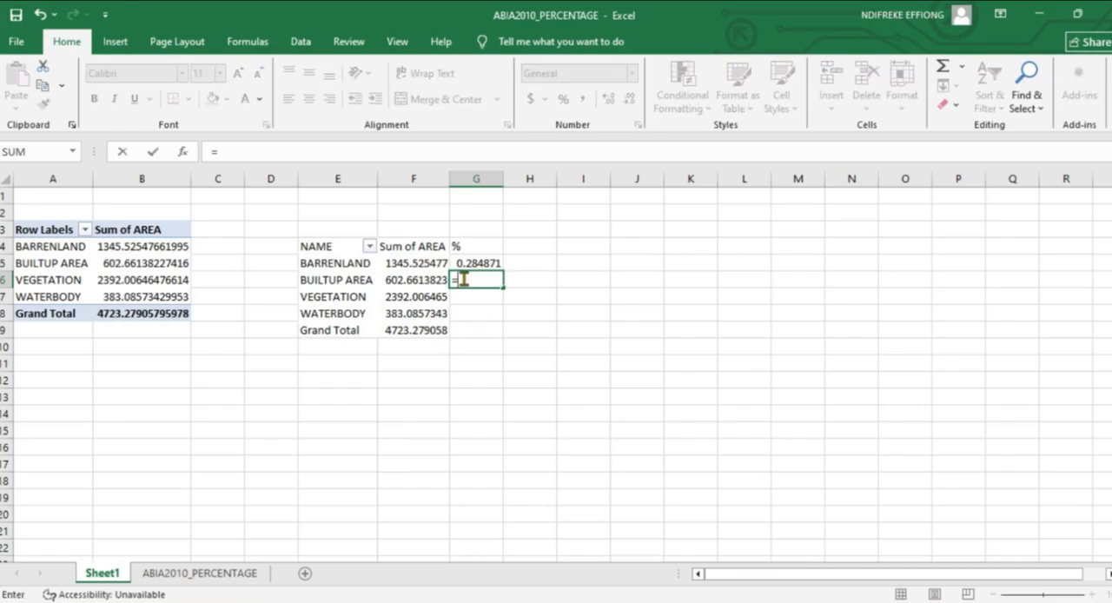
left_click(417, 282)
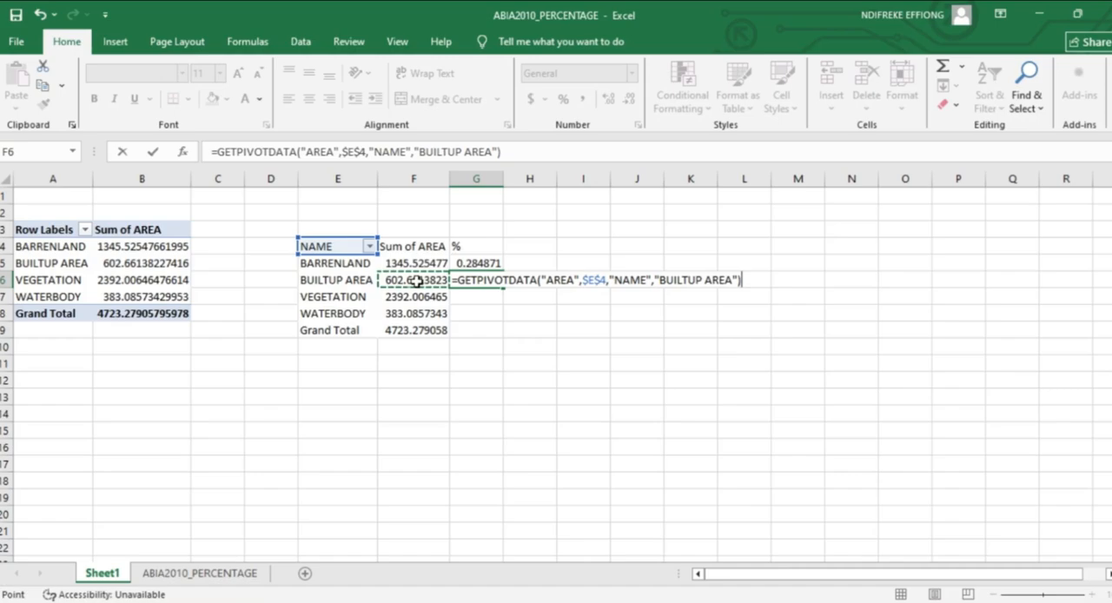
type("/")
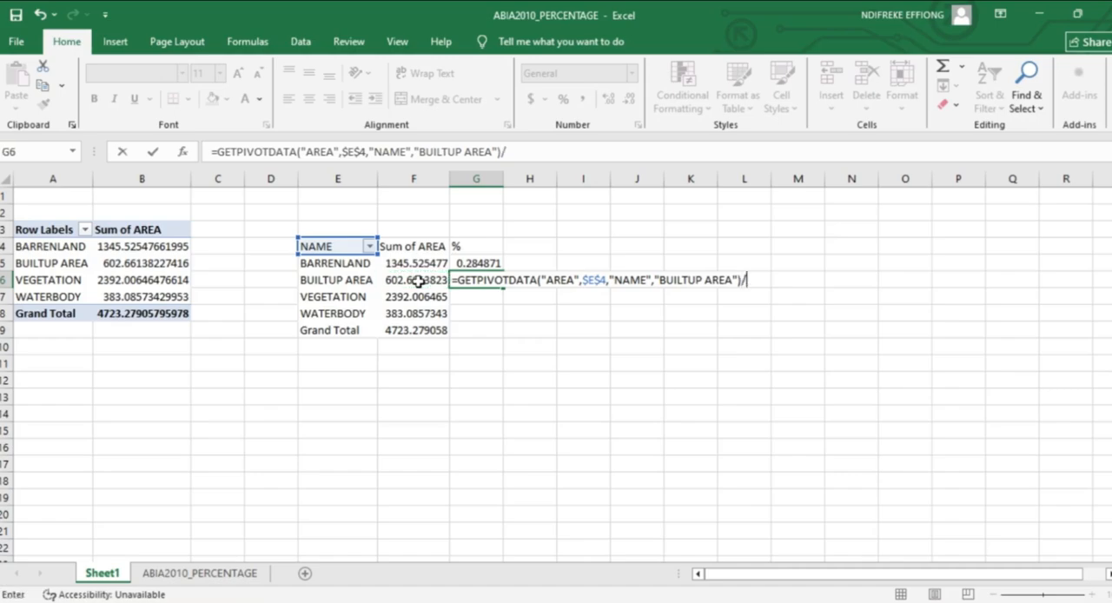
left_click(427, 330)
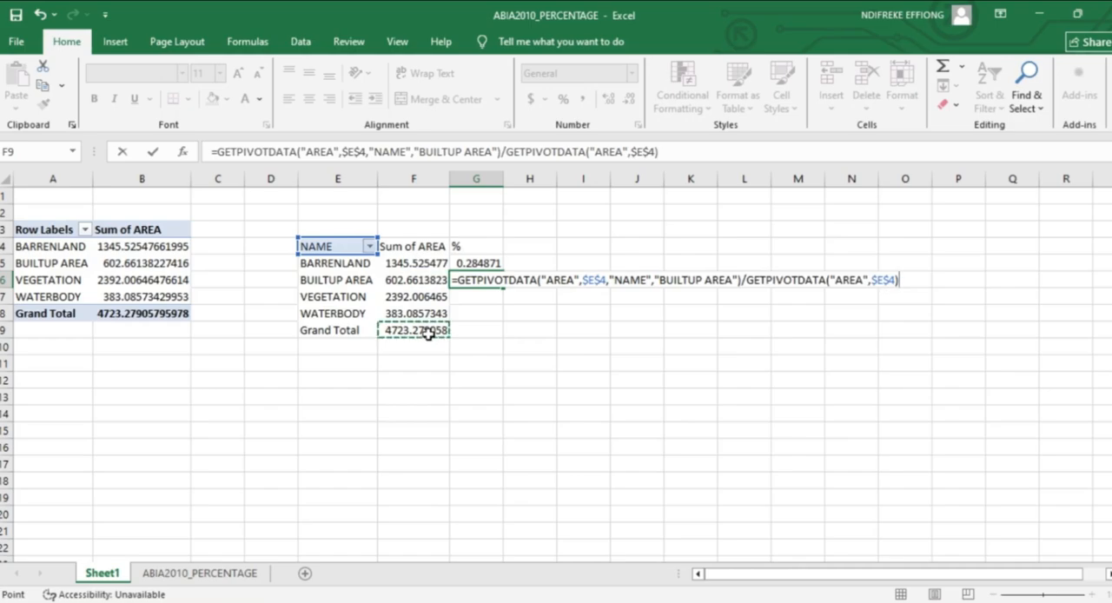
key("Return")
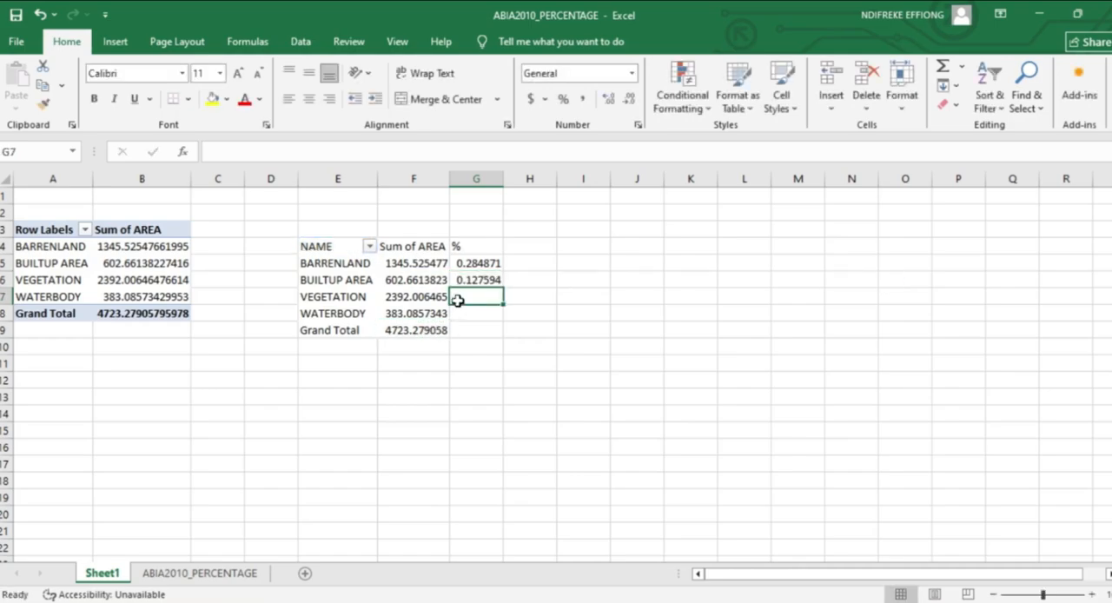
Calculate the VEGETATION share in G7 by dividing its area in F7 by the Grand Total in F9.
type("=")
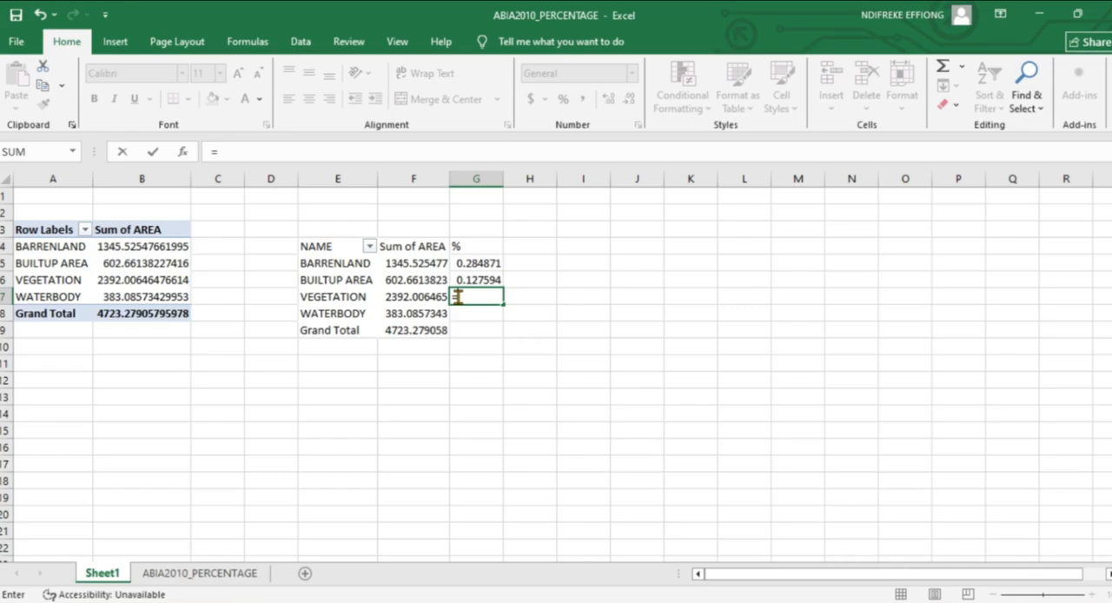
left_click(422, 296)
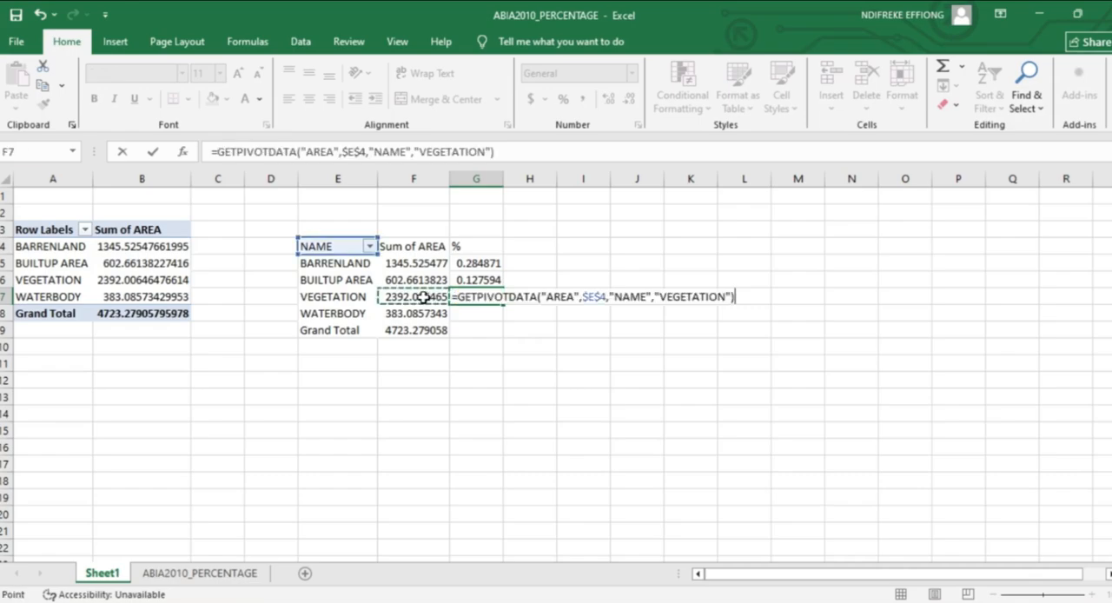
type("/")
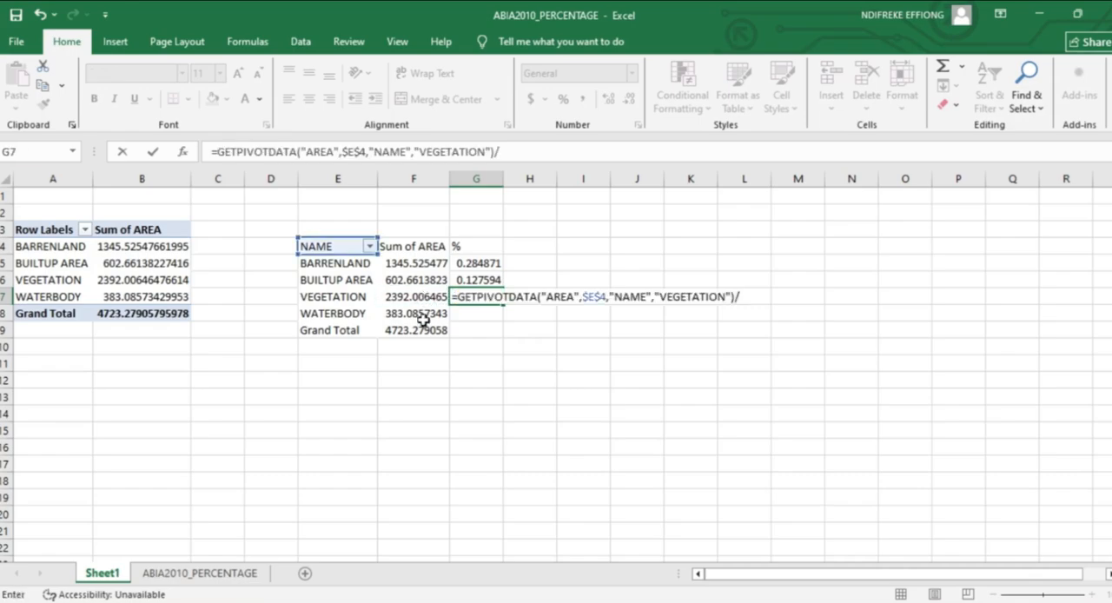
left_click(421, 330)
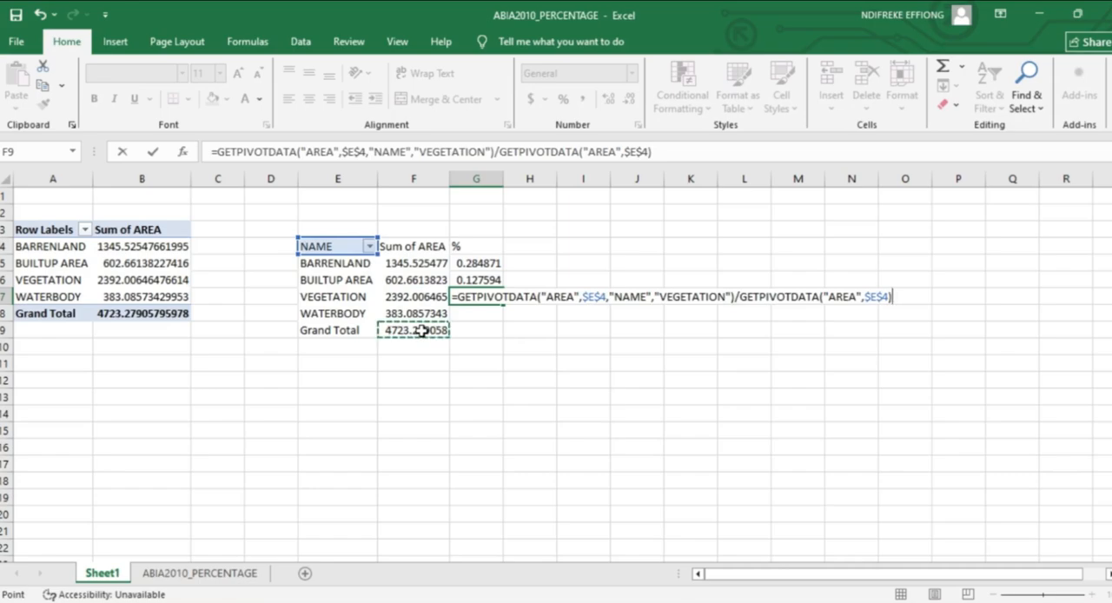
key("Return")
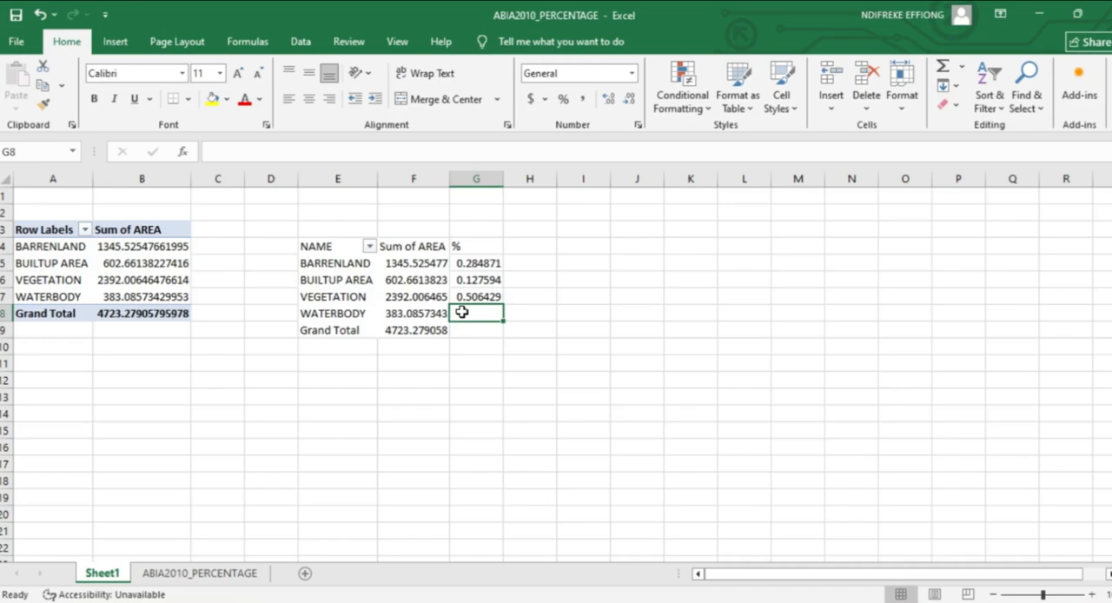
Calculate the WATERBODY share in G8 by dividing its area in F8 by the Grand Total in F9.
type("=")
left_click(426, 313)
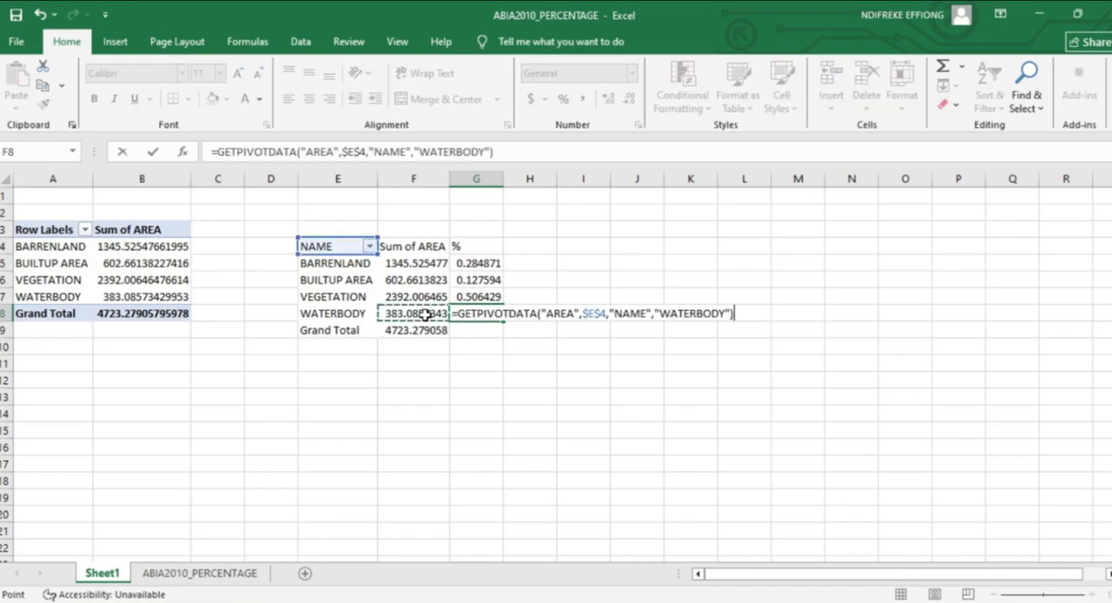
type("/")
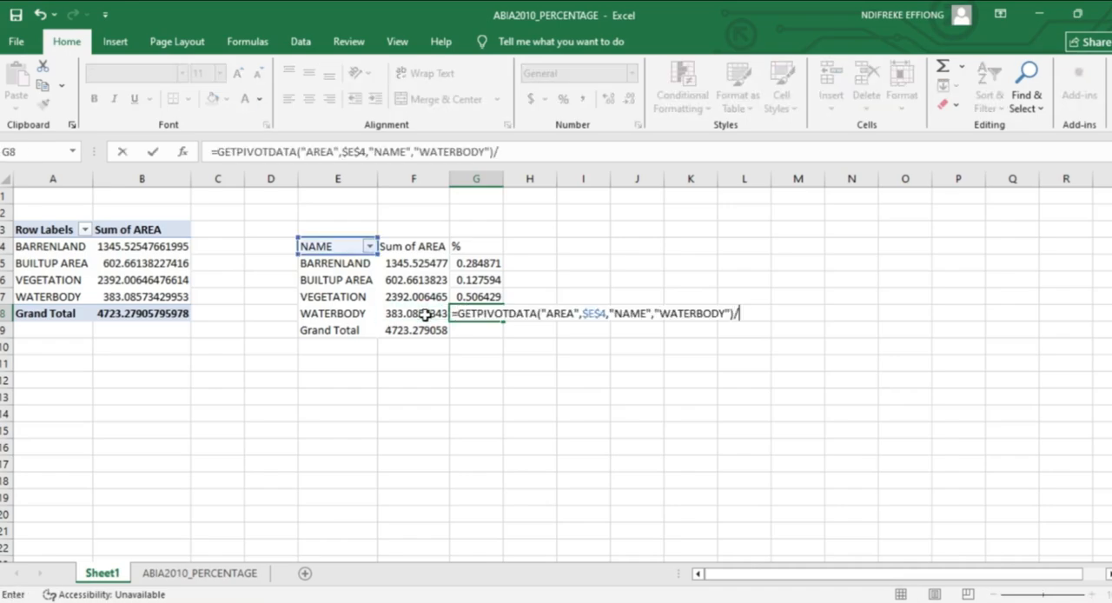
left_click(427, 333)
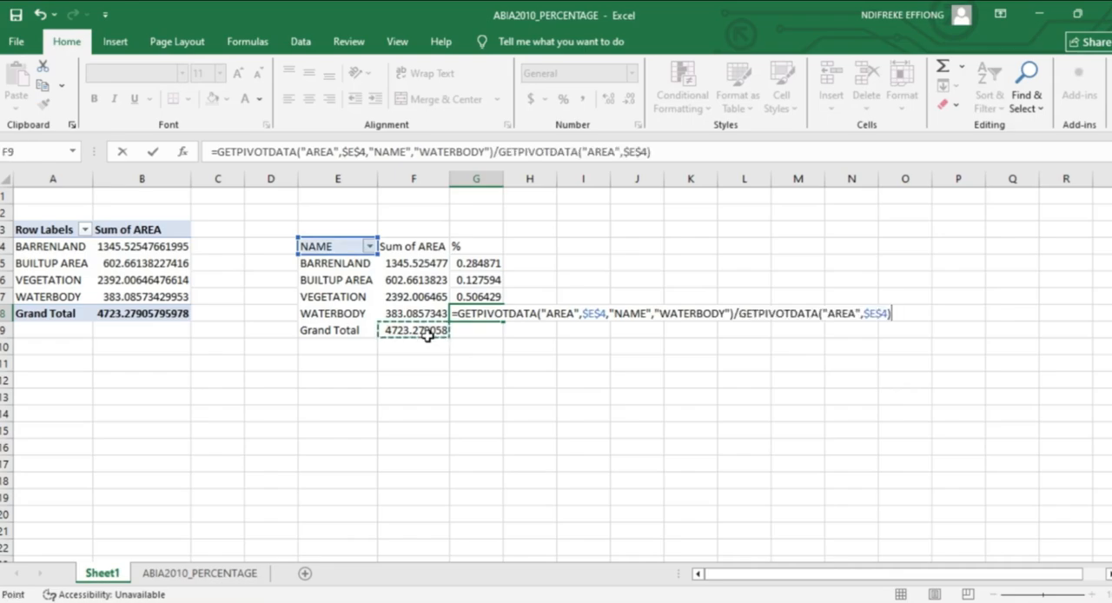
key("Return")
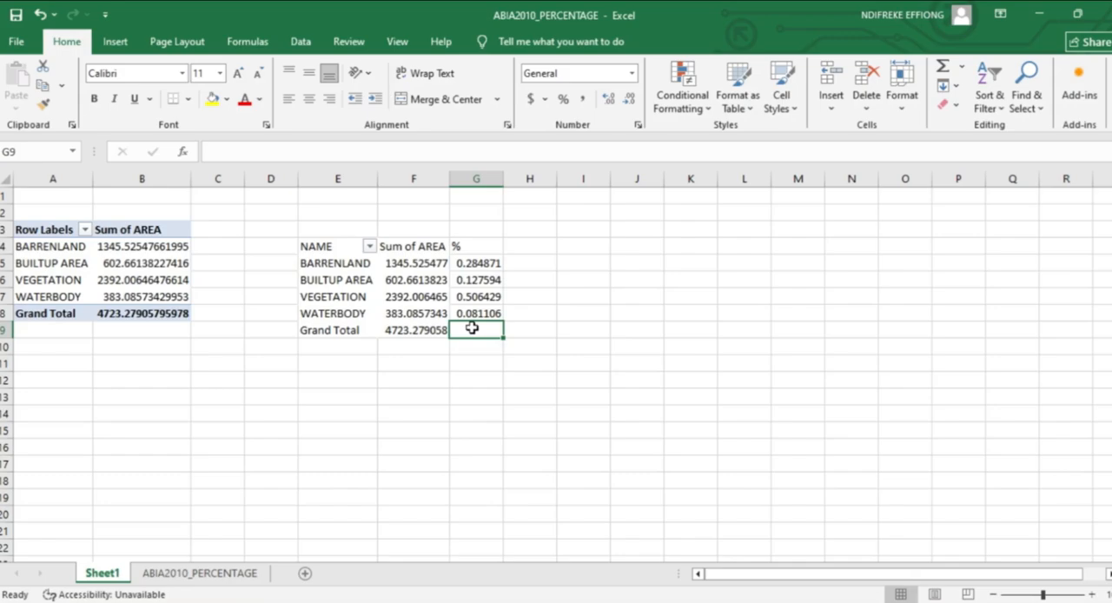
Total the class shares in the Grand Total row by entering a SUM of G5:G8 in cell G9.
left_click(470, 261)
left_click(466, 329)
type("=")
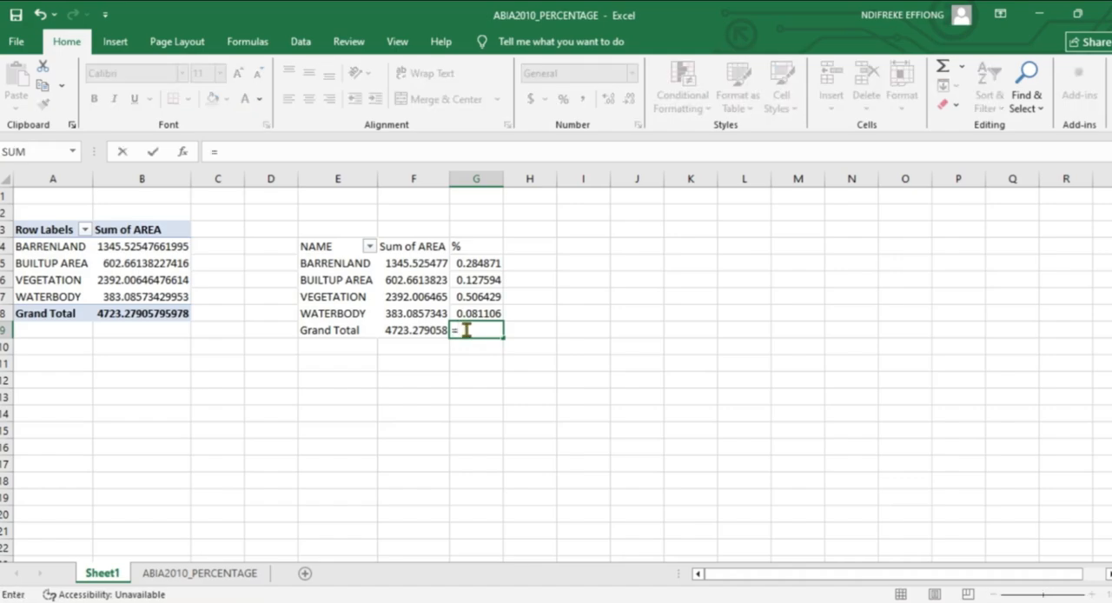
type("S")
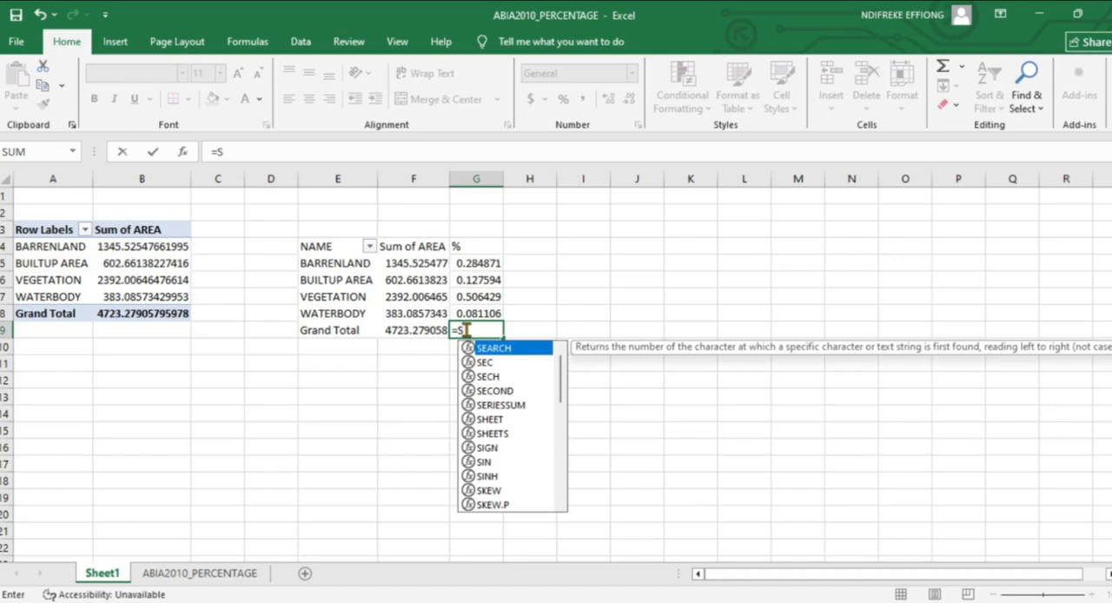
type("U")
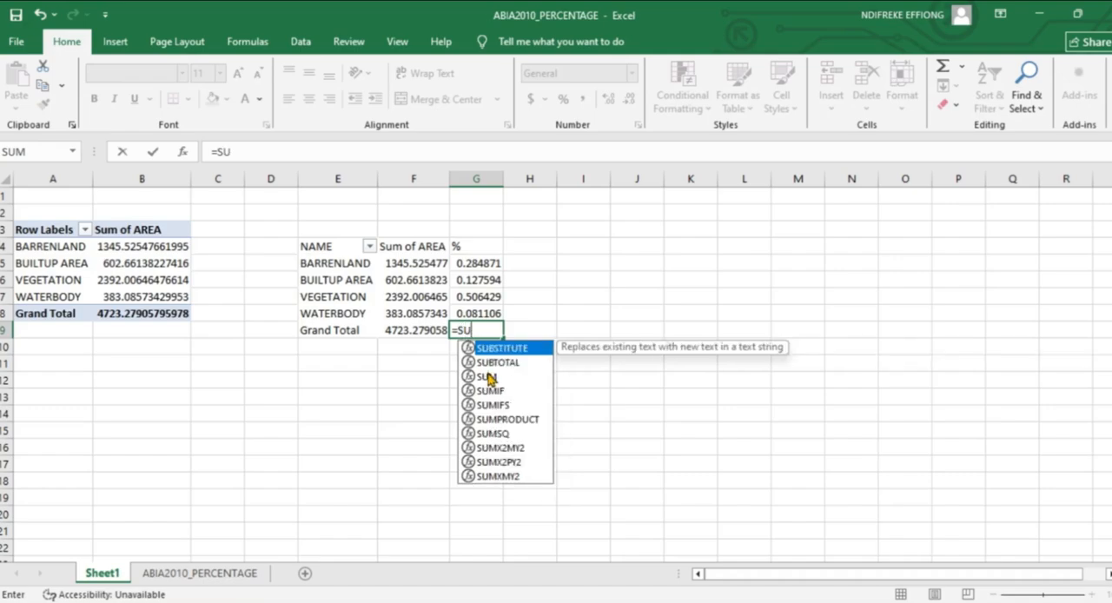
left_click(489, 377)
double_click(489, 377)
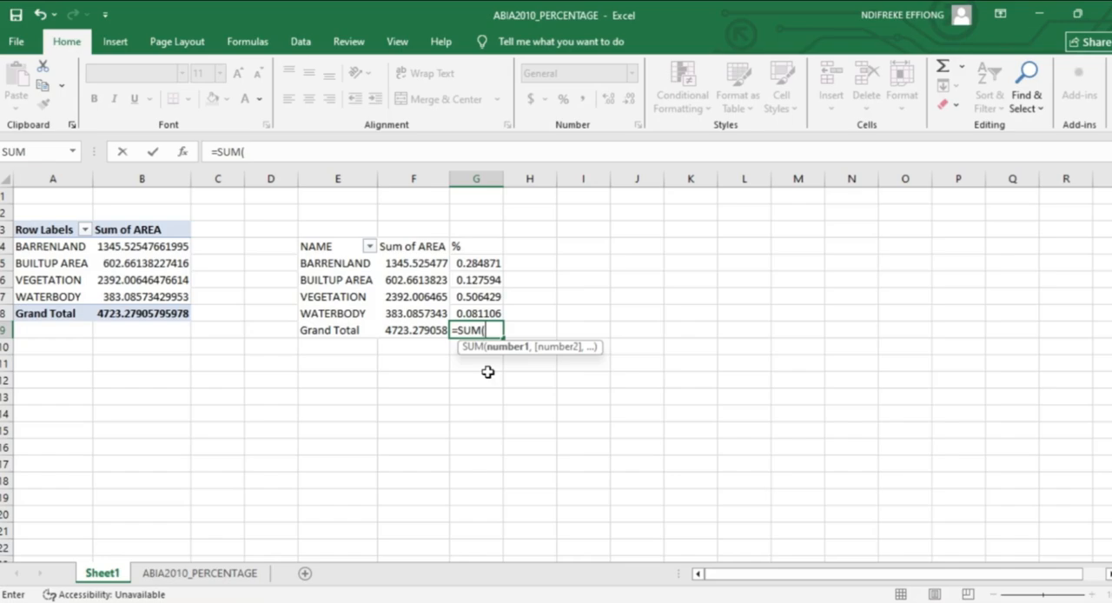
left_click(464, 264)
left_click_drag(470, 277, 484, 307)
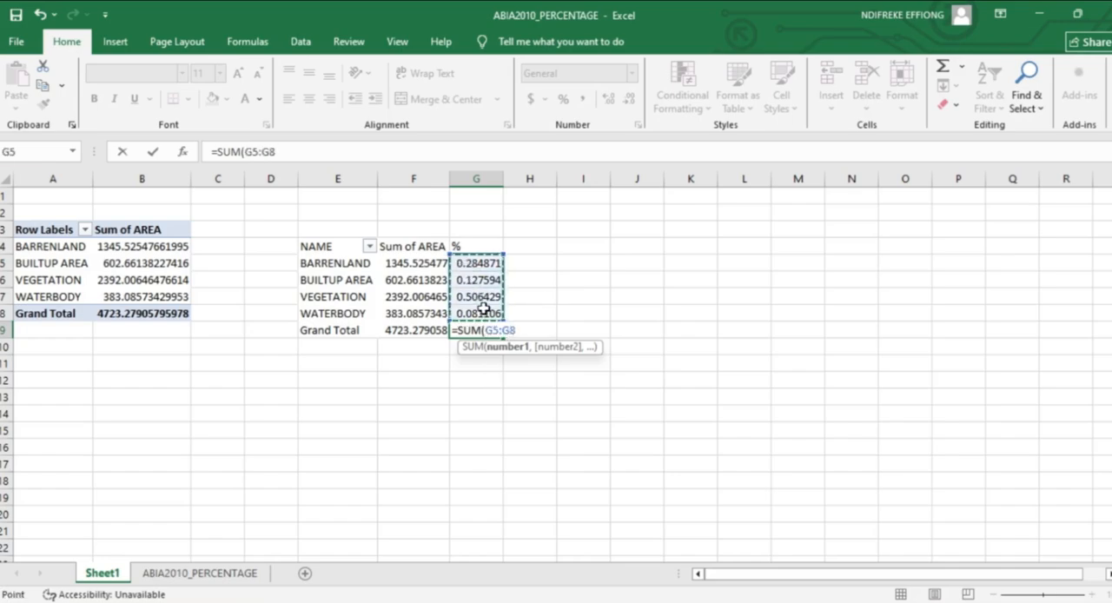
key("Return")
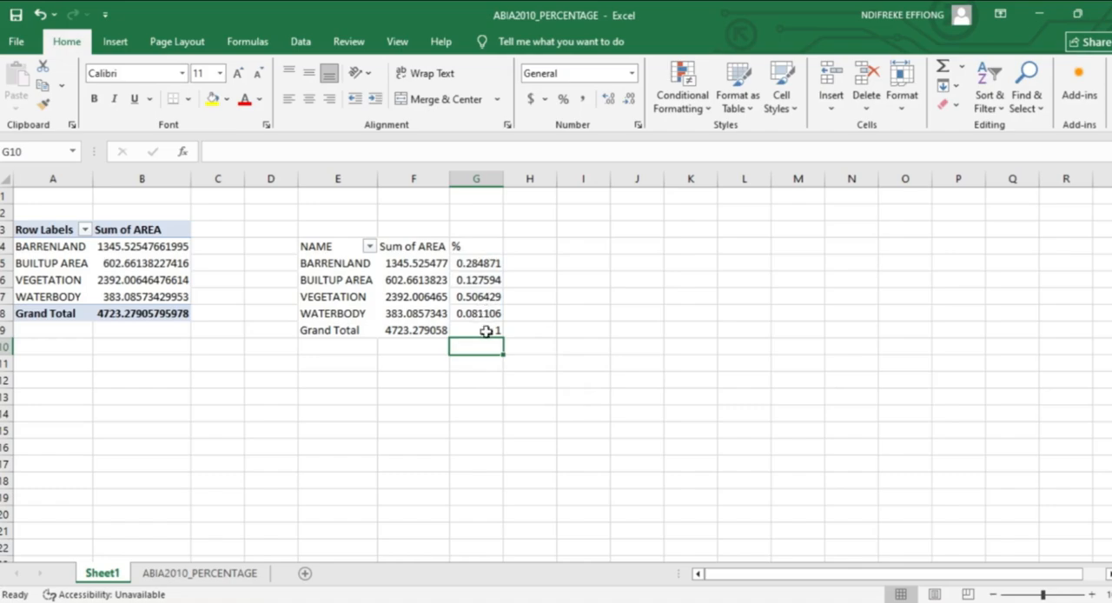
left_click(487, 330)
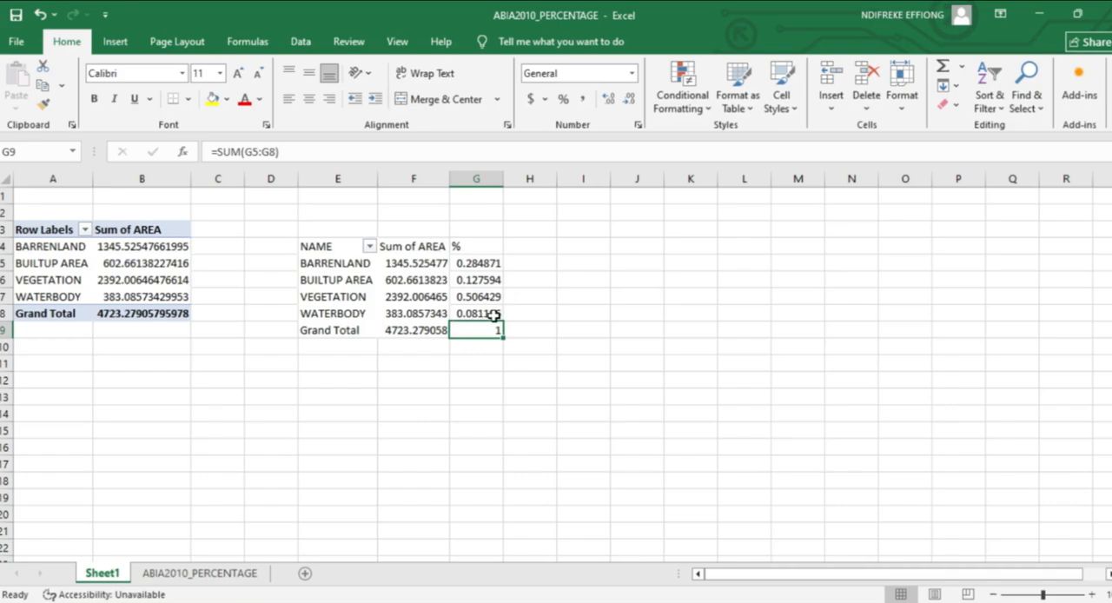
Format the whole % column G of class shares with the Percentage number format.
left_click(477, 178)
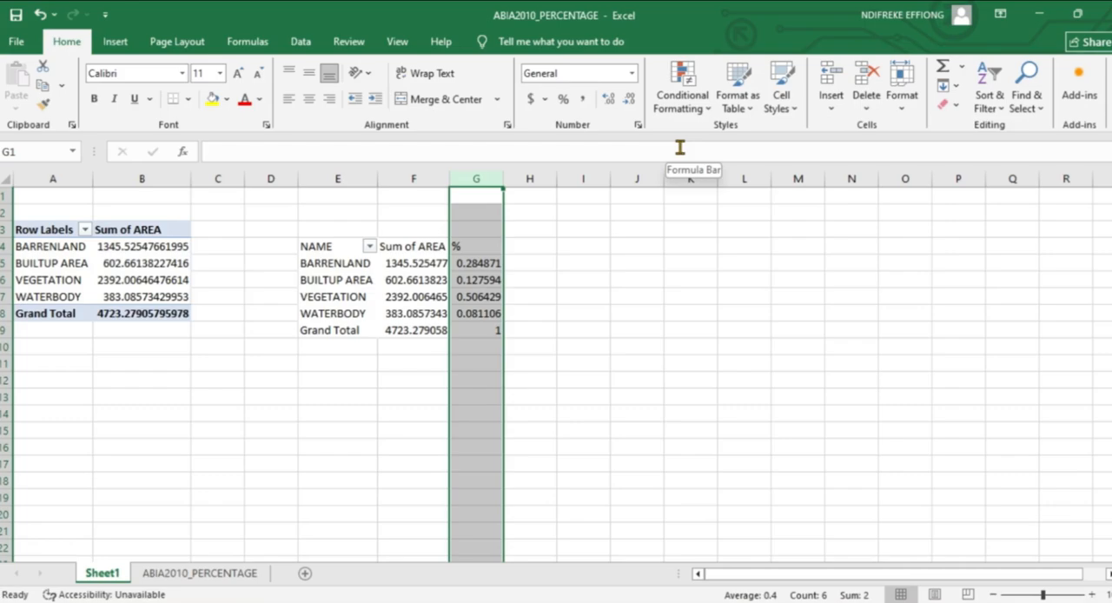
left_click(564, 99)
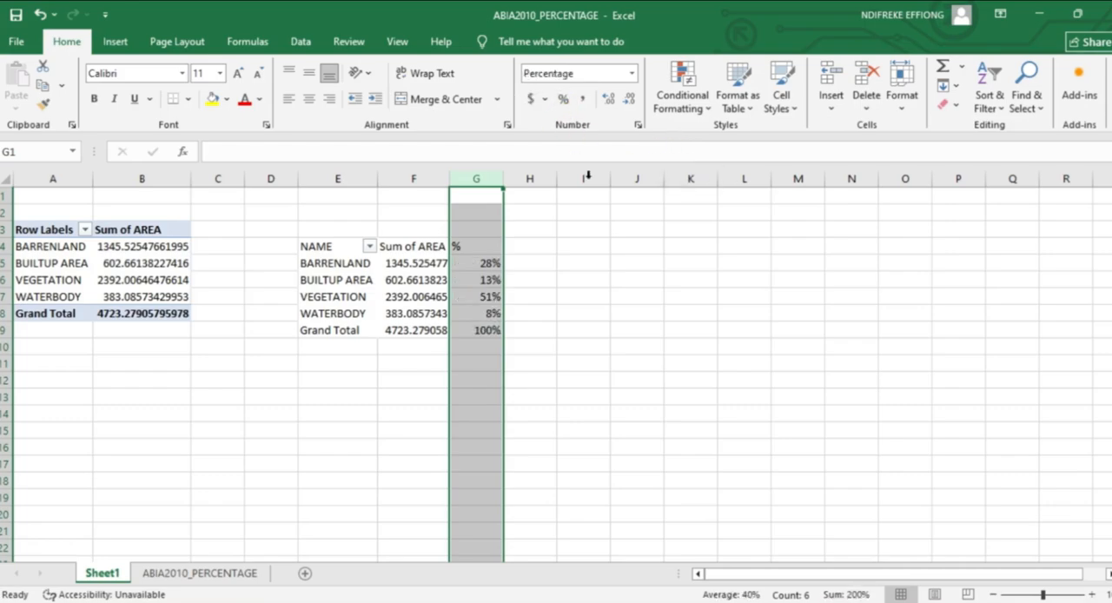
left_click(537, 247)
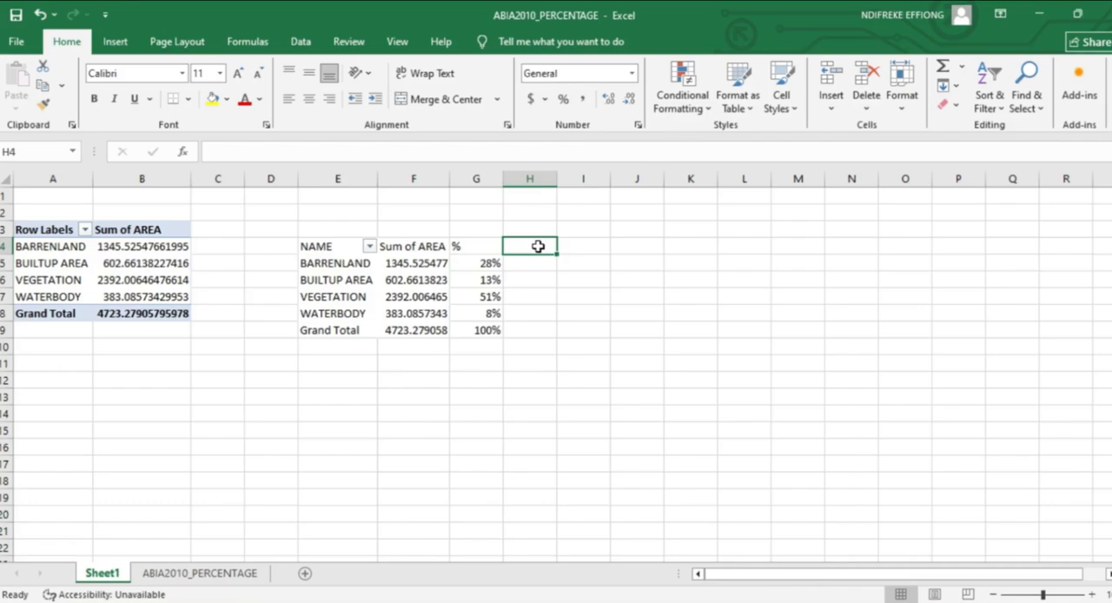
scroll(538, 247, "down", 1)
scroll(538, 247, "up", 1)
scroll(538, 247, "down", 1)
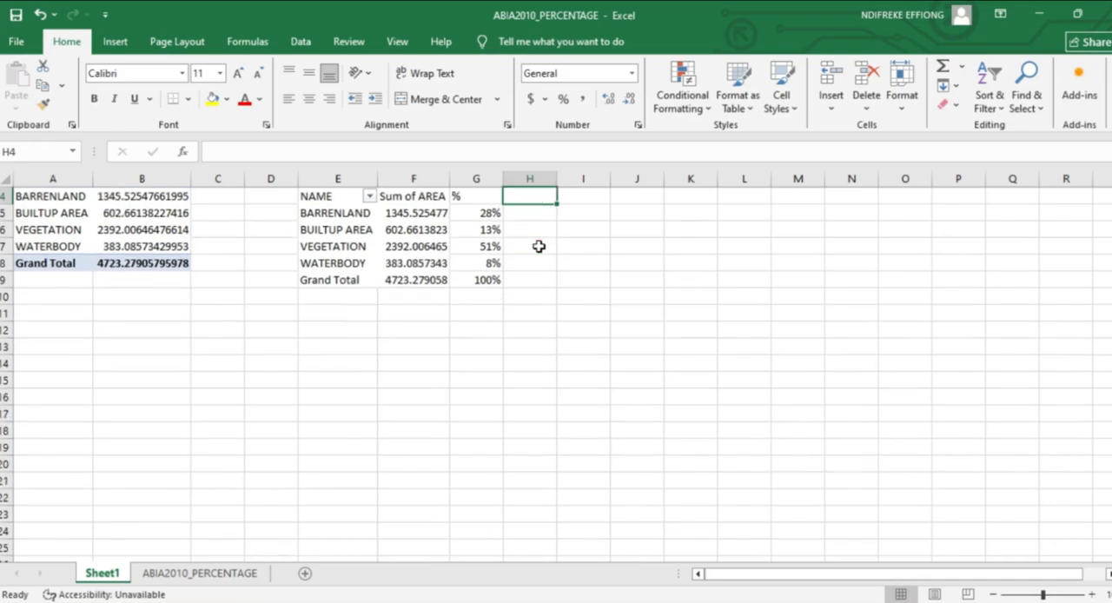
scroll(539, 247, "up", 1)
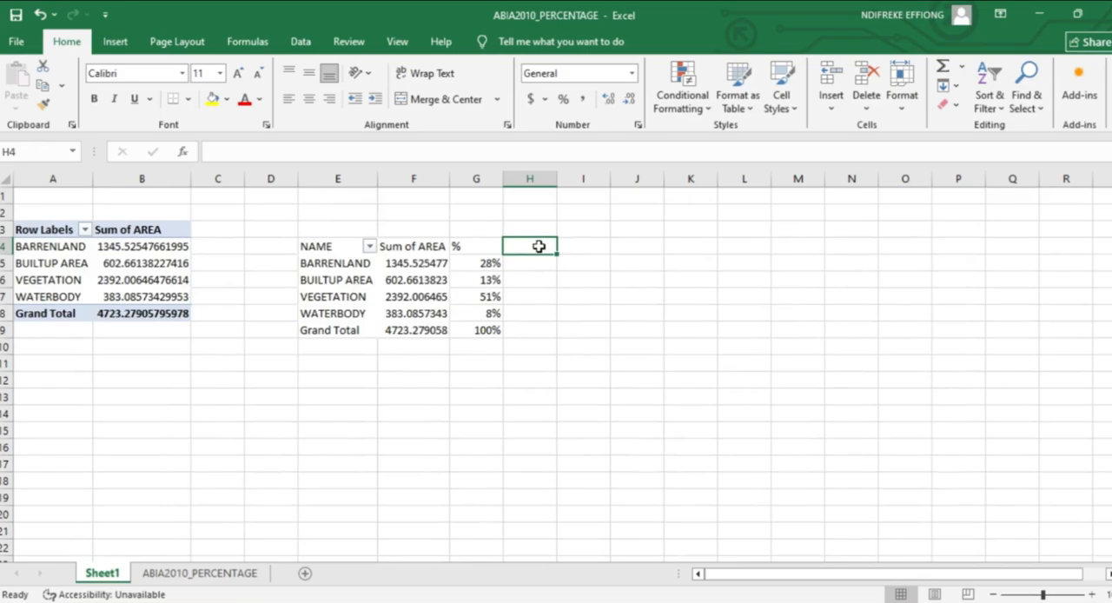
Copy the class names in E4:E9 to a new table starting at G13 and widen column G to 13.57.
right_click(600, 263)
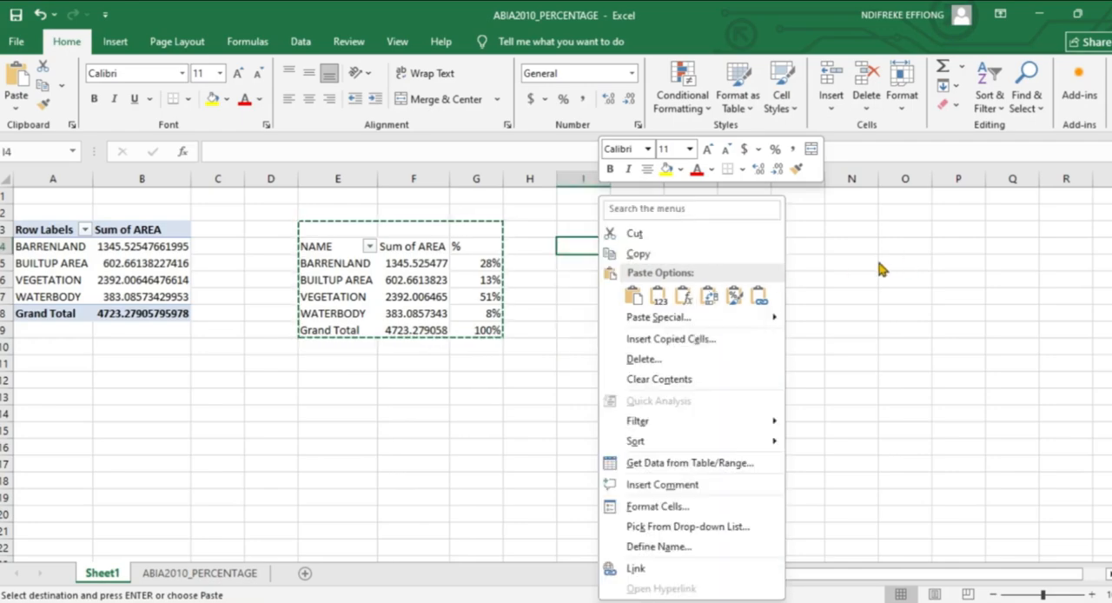
key("Escape")
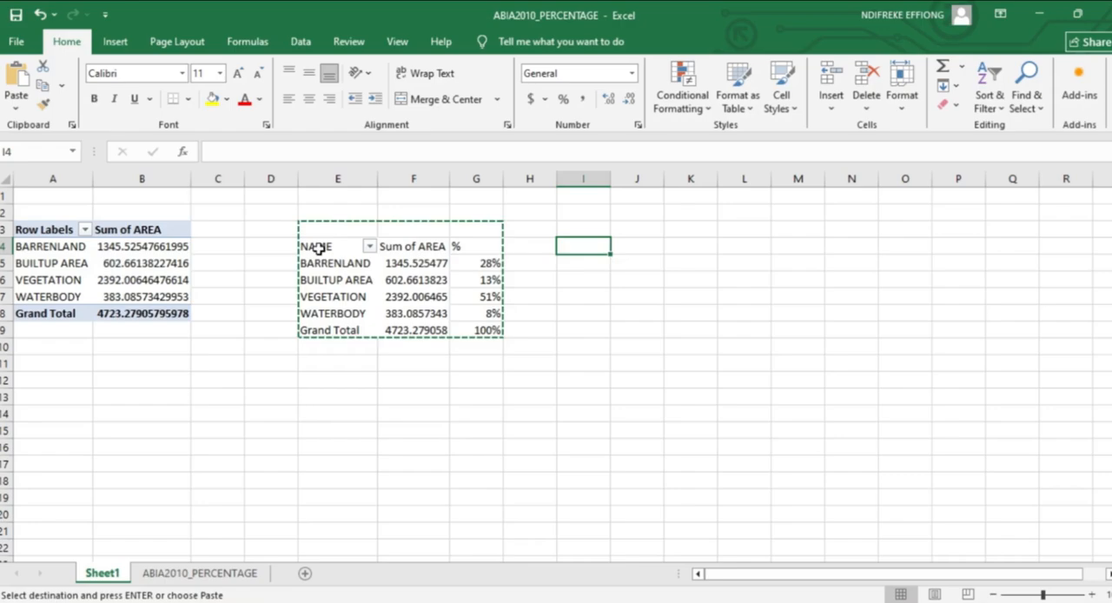
left_click_drag(314, 243, 360, 335)
right_click(339, 317)
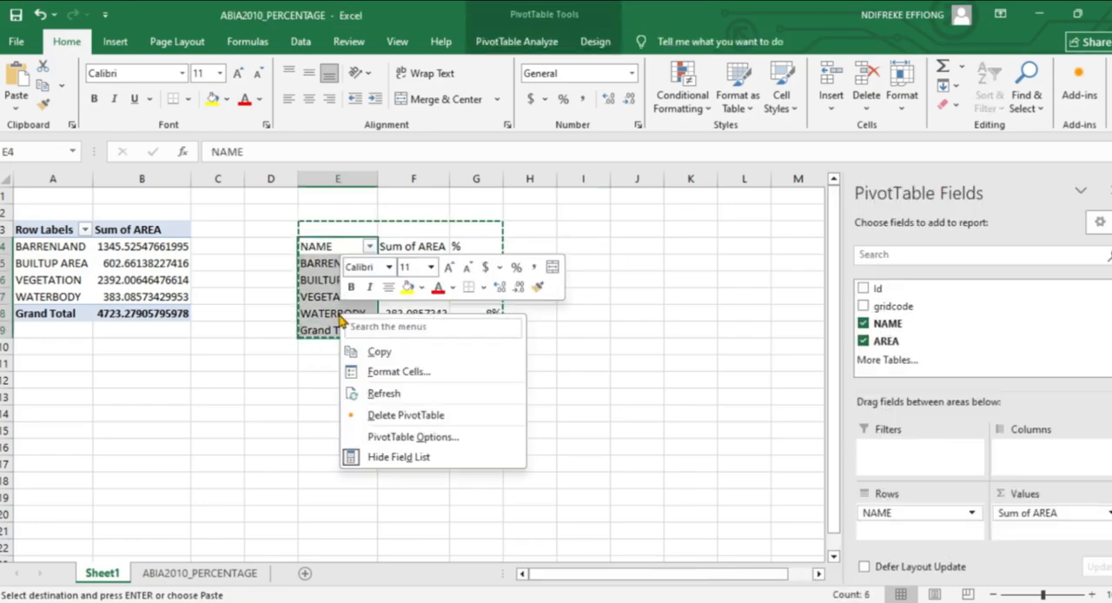
left_click(382, 352)
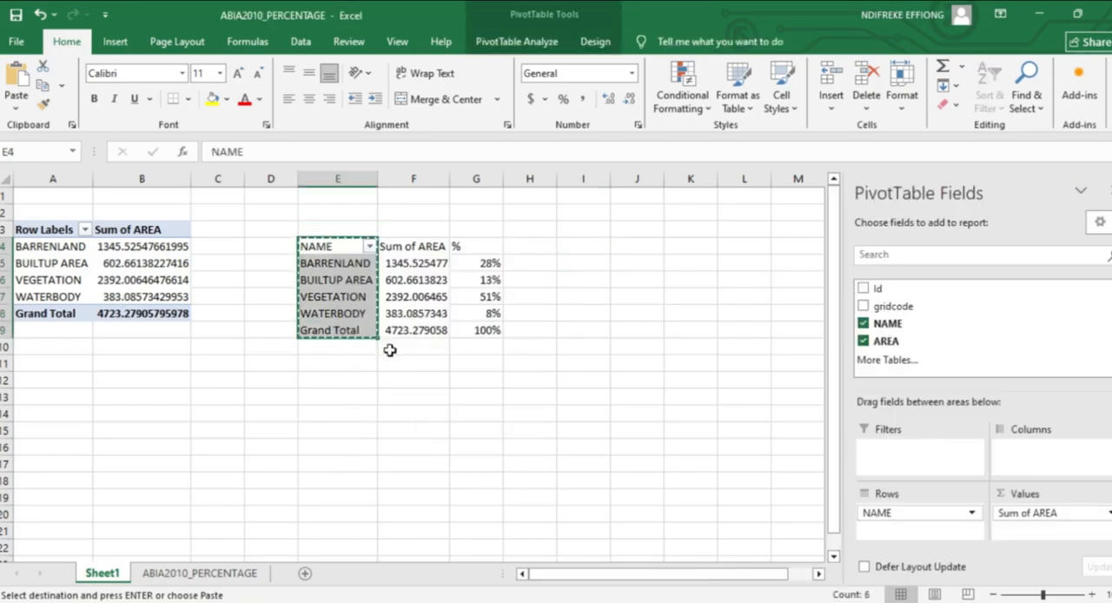
left_click(586, 265)
left_click(457, 402)
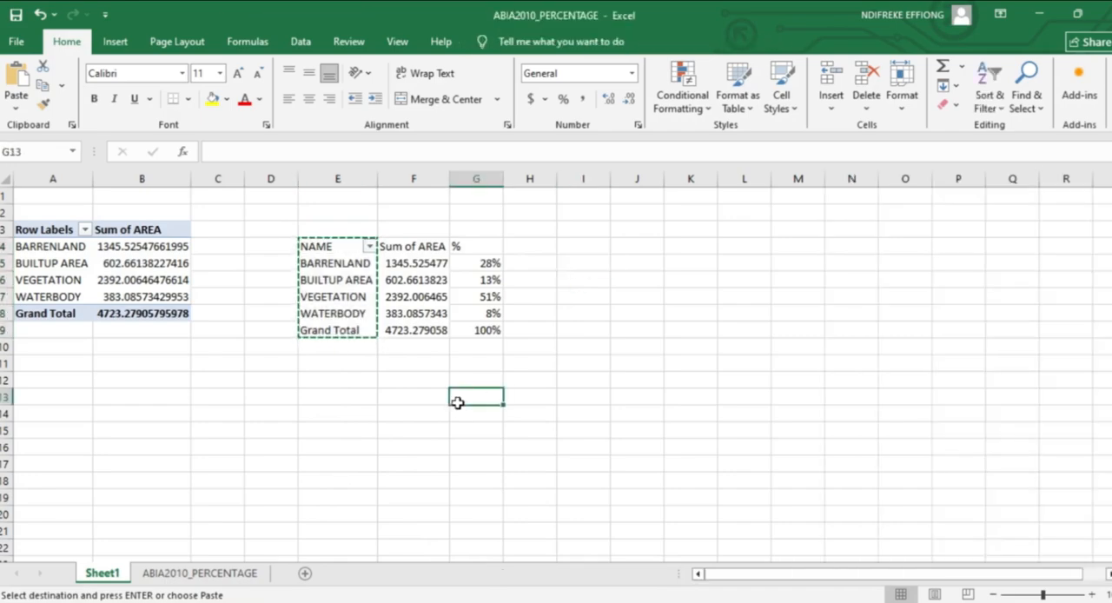
right_click(457, 402)
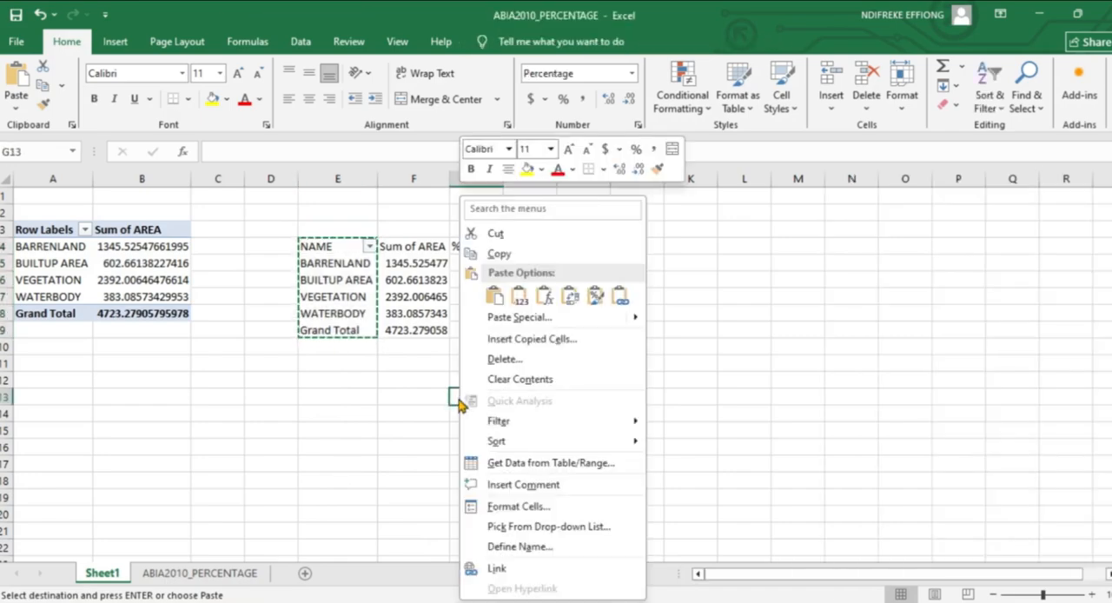
left_click(494, 296)
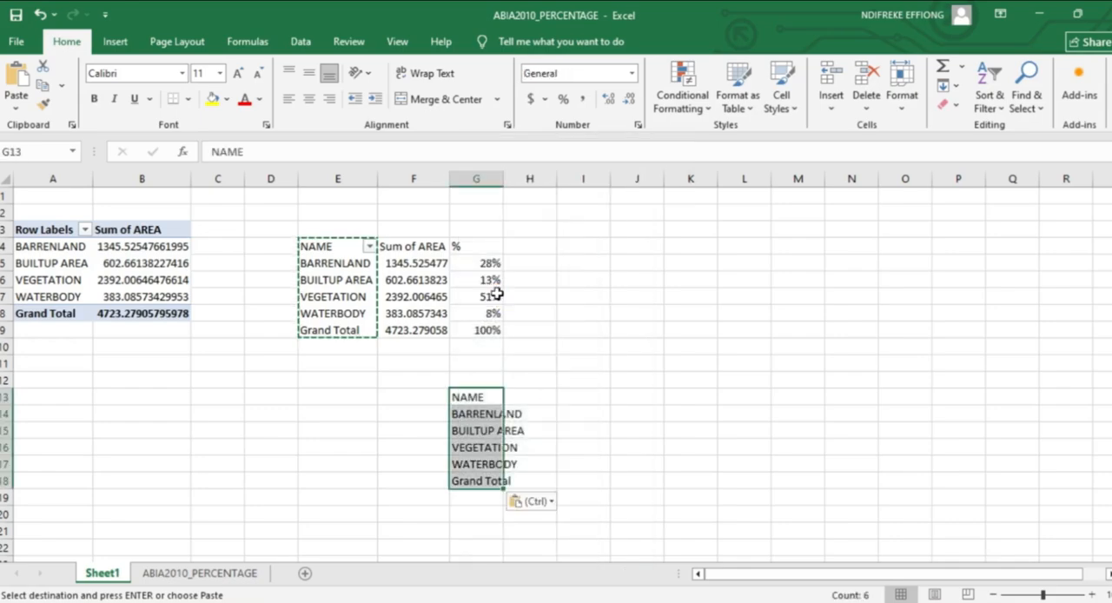
left_click_drag(503, 179, 534, 178)
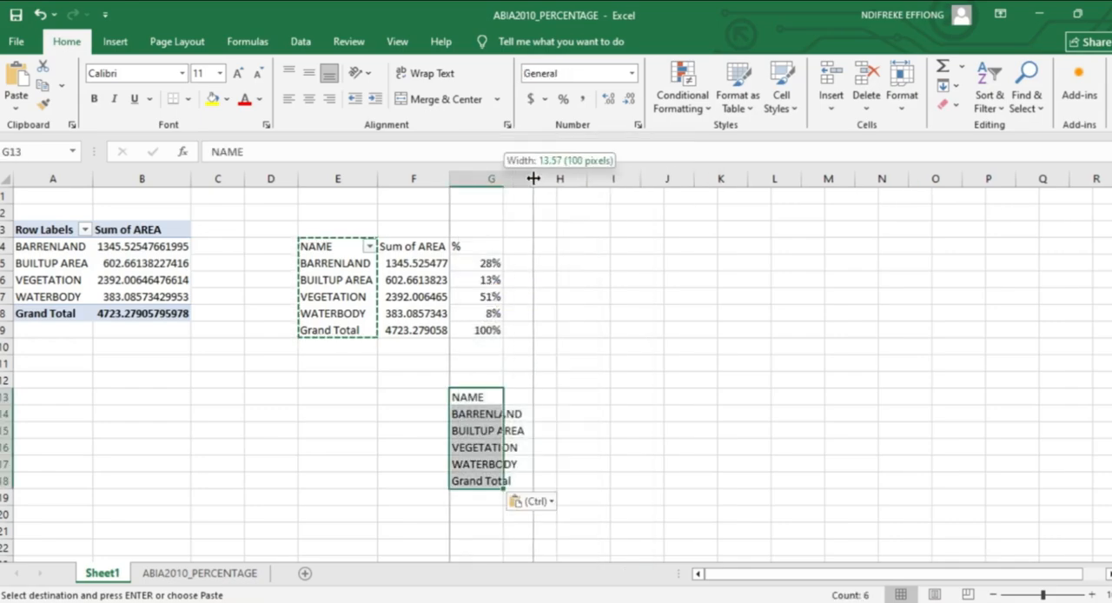
Copy the % column G4:G9 and paste it beside the copied class names, starting at H13.
left_click(561, 395)
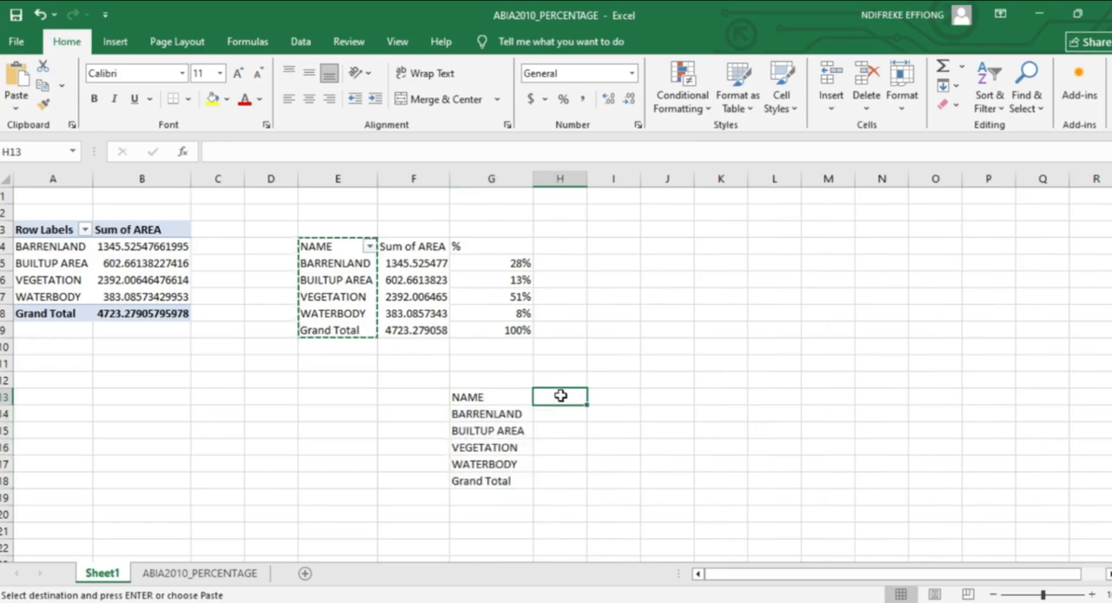
left_click_drag(504, 245, 527, 328)
right_click(504, 318)
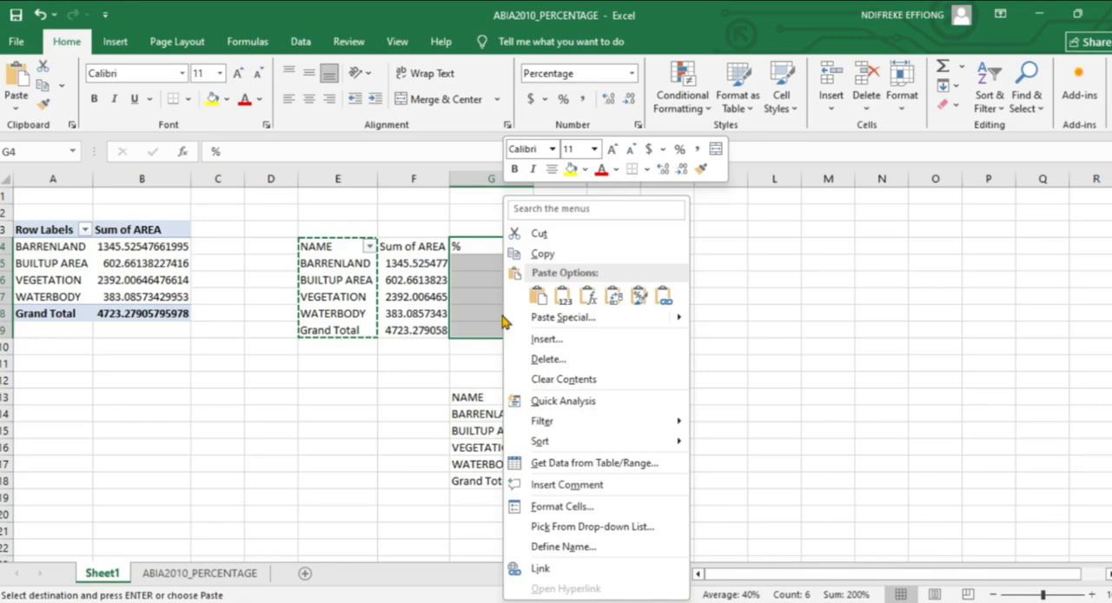
left_click(542, 253)
left_click(555, 395)
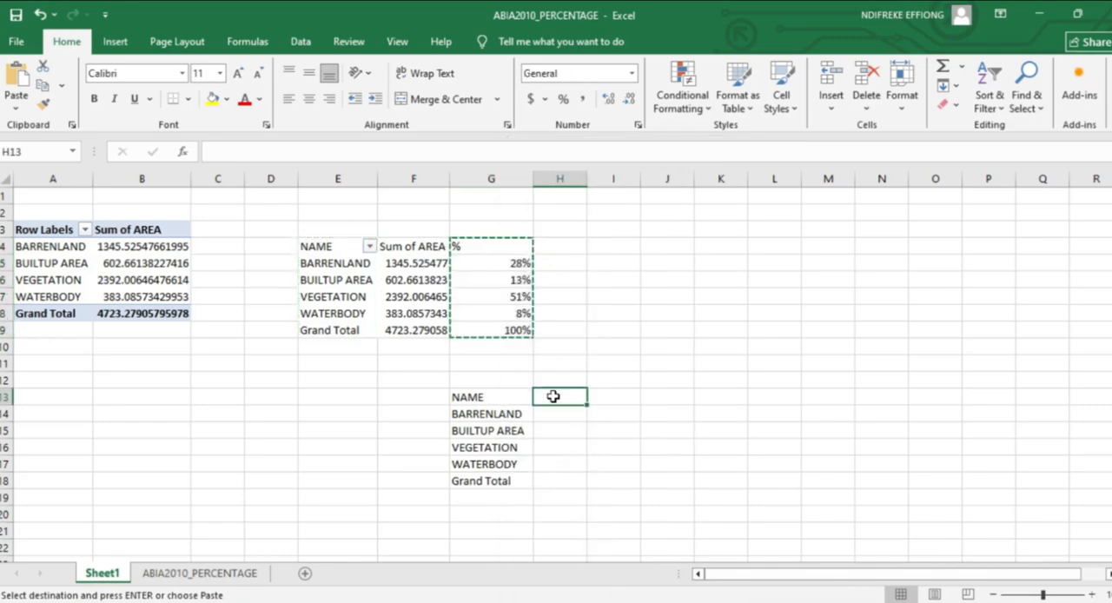
right_click(557, 397)
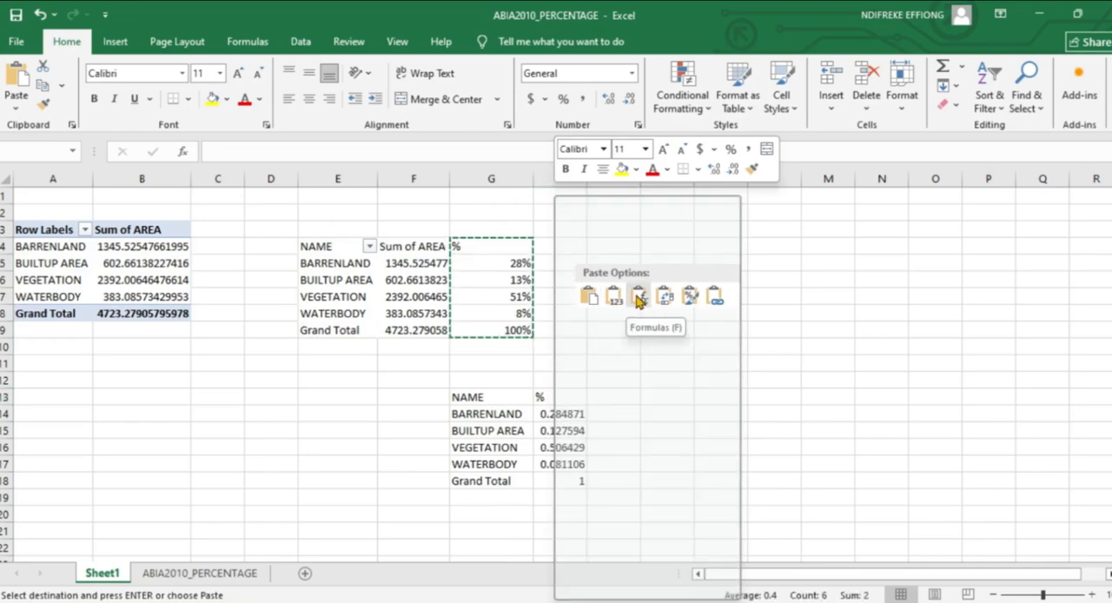
left_click(588, 298)
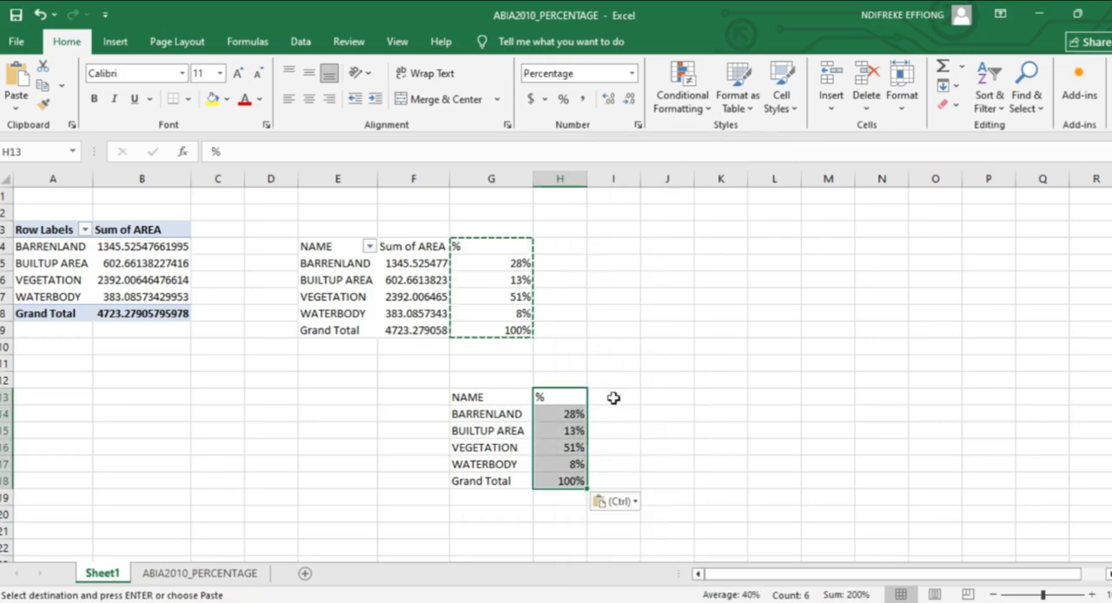
left_click(614, 398)
Insert a doughnut chart from the class name and percentage table in G13:H18.
left_click_drag(460, 393, 567, 481)
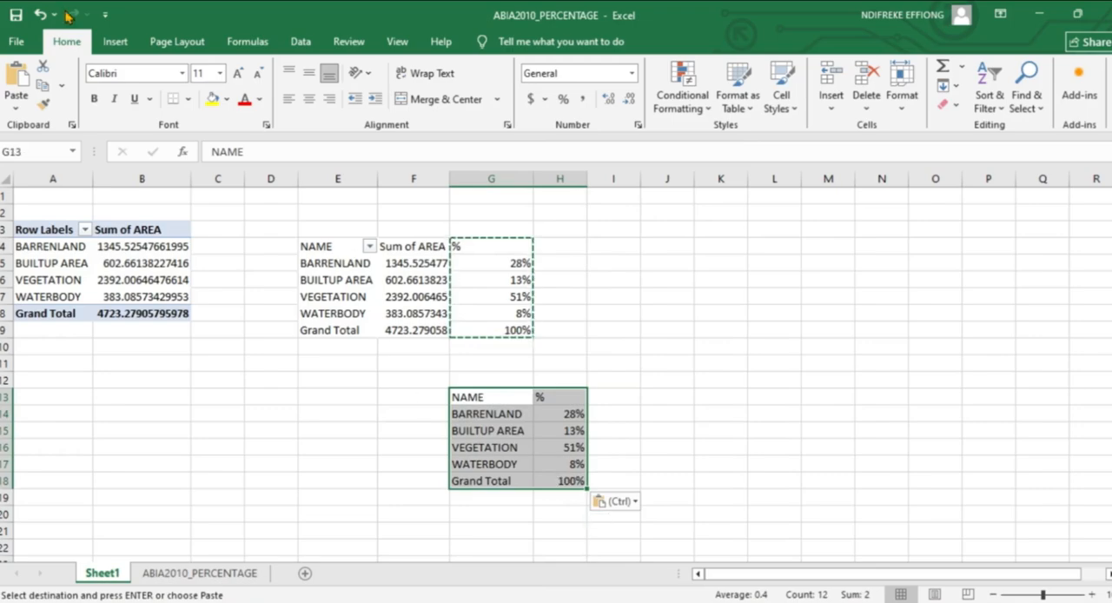
left_click(116, 43)
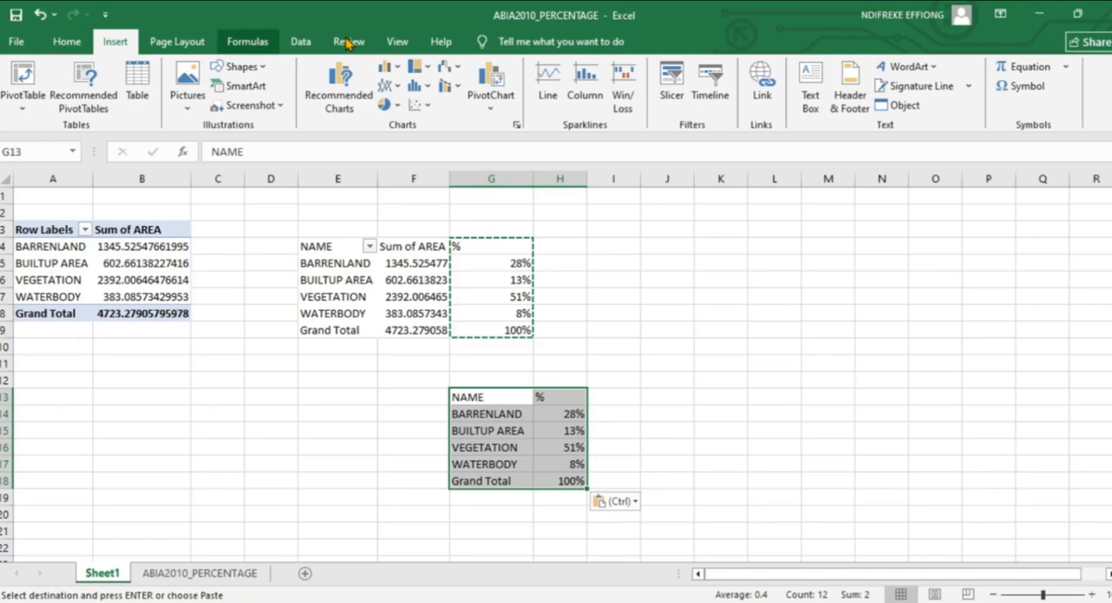
left_click(386, 104)
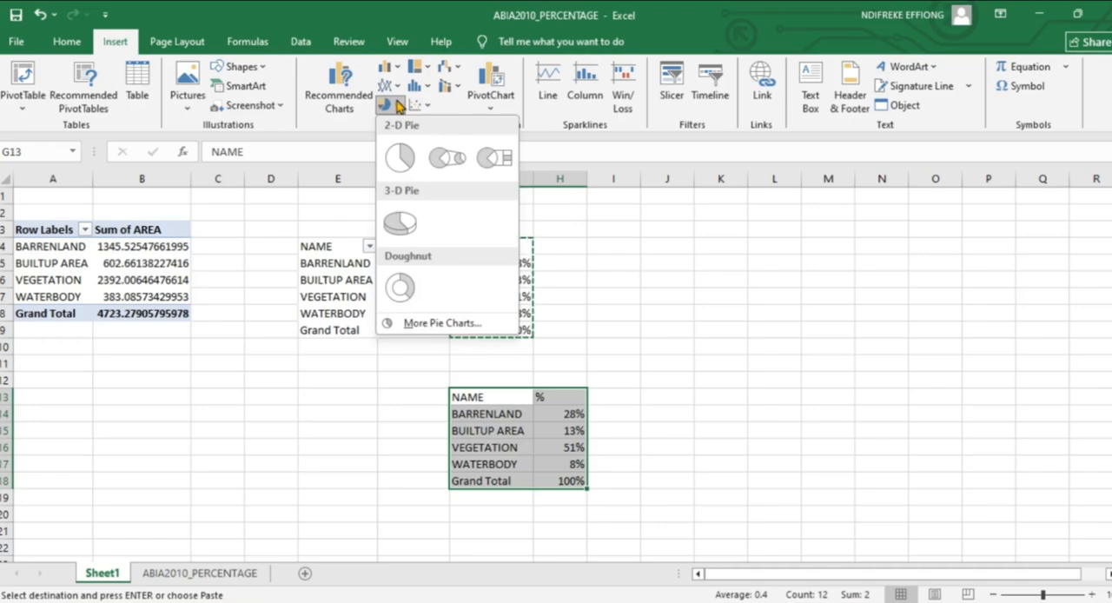
left_click(400, 288)
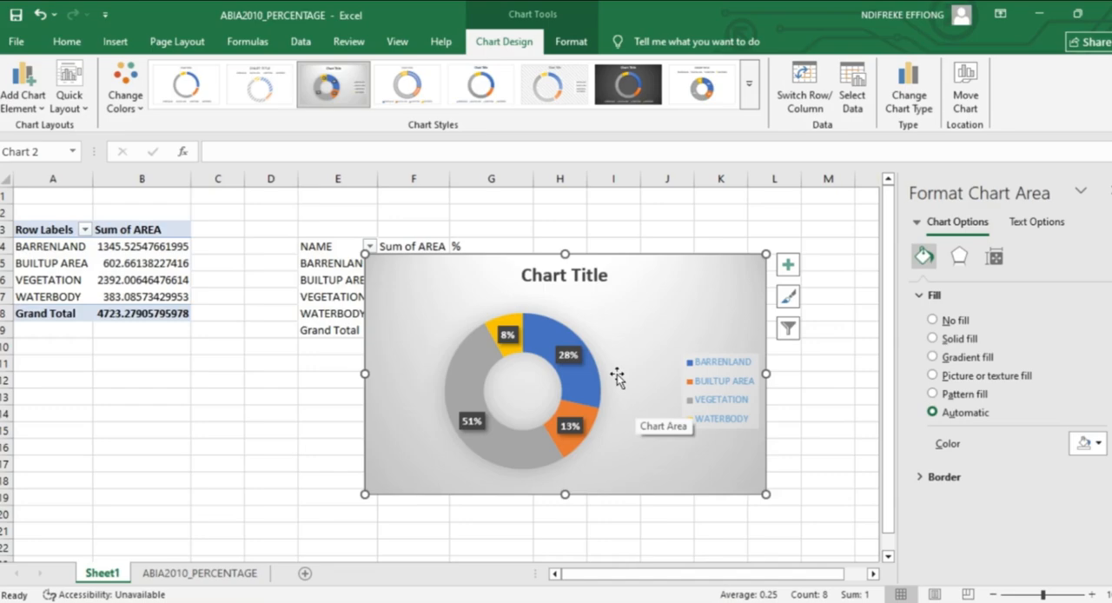
Move the doughnut chart sideways to about columns G to M and copy the chart.
left_click_drag(633, 330, 625, 339)
left_click_drag(491, 366, 701, 327)
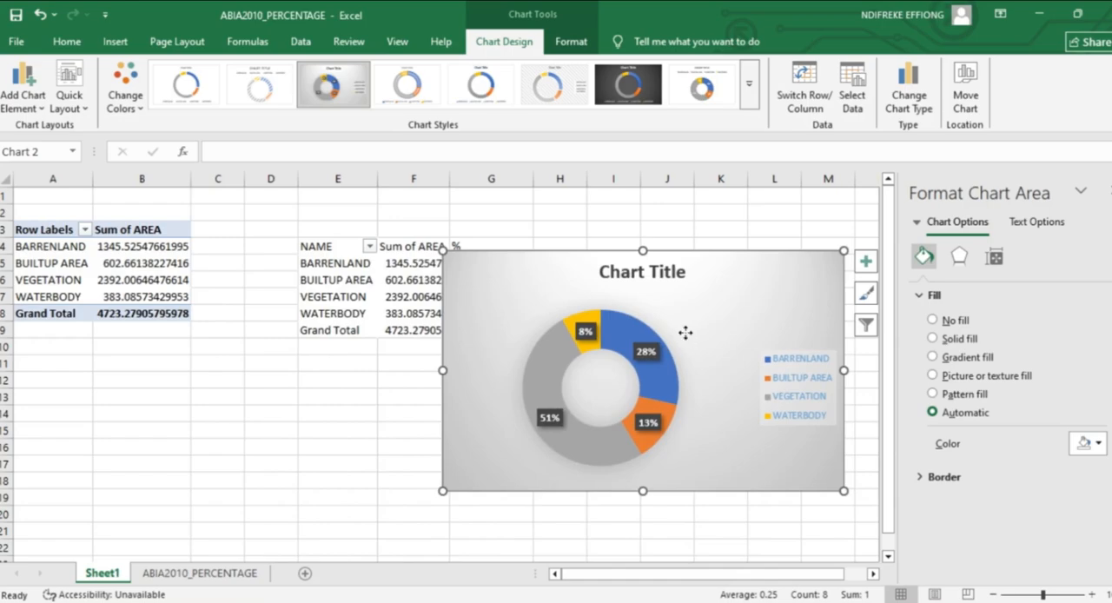
right_click(688, 336)
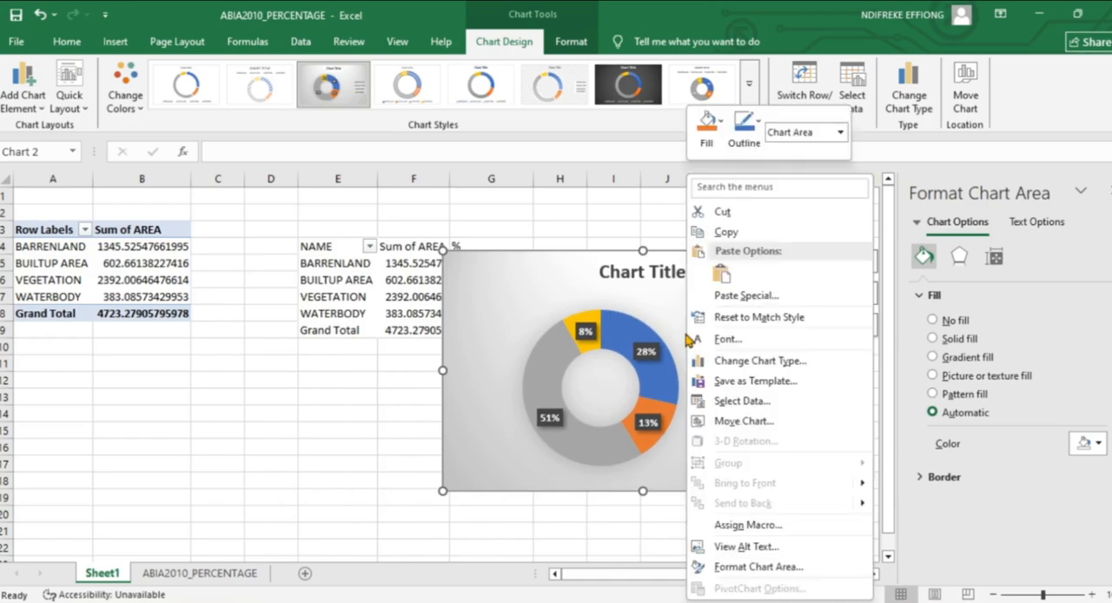
left_click(728, 233)
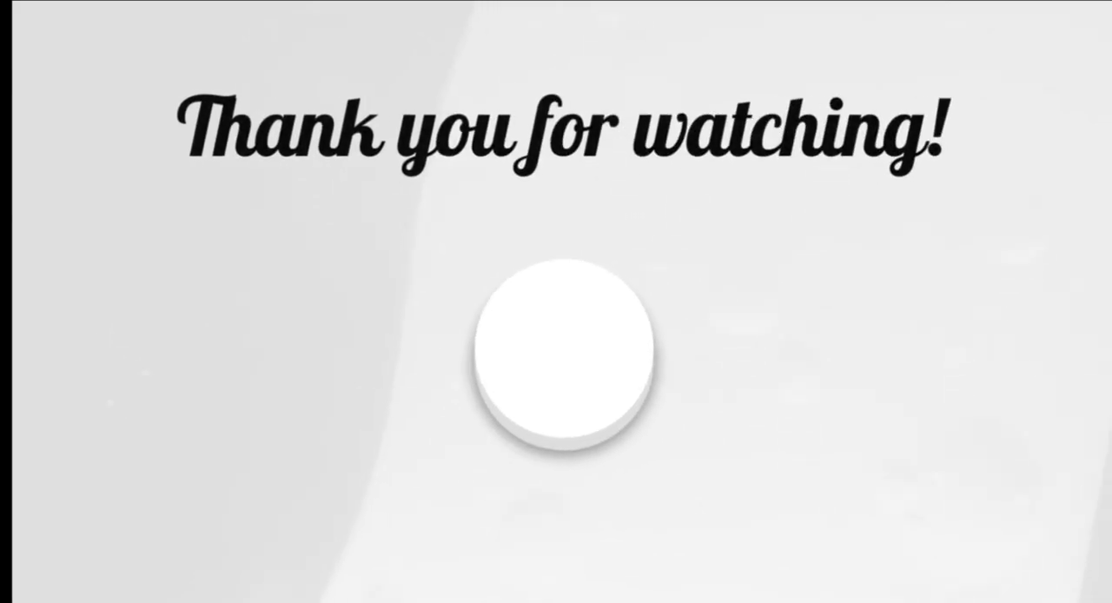